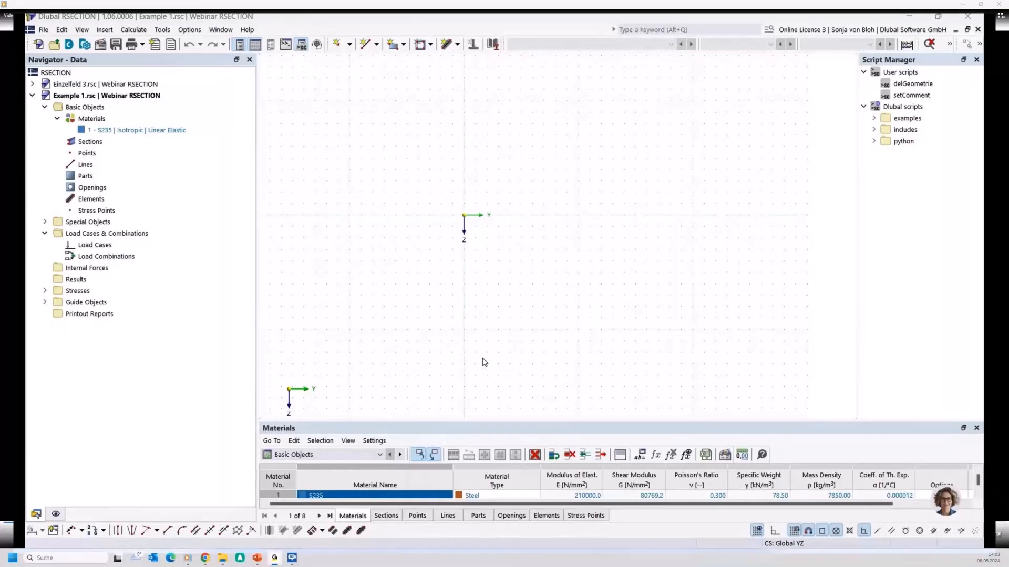
# Activate plastic capacity design with the Simplex method and the Effective / Steel / Aluminum section add-on to EN 1993-1-1 and EN 1993-1-5
pyautogui.rightClick(94, 108)
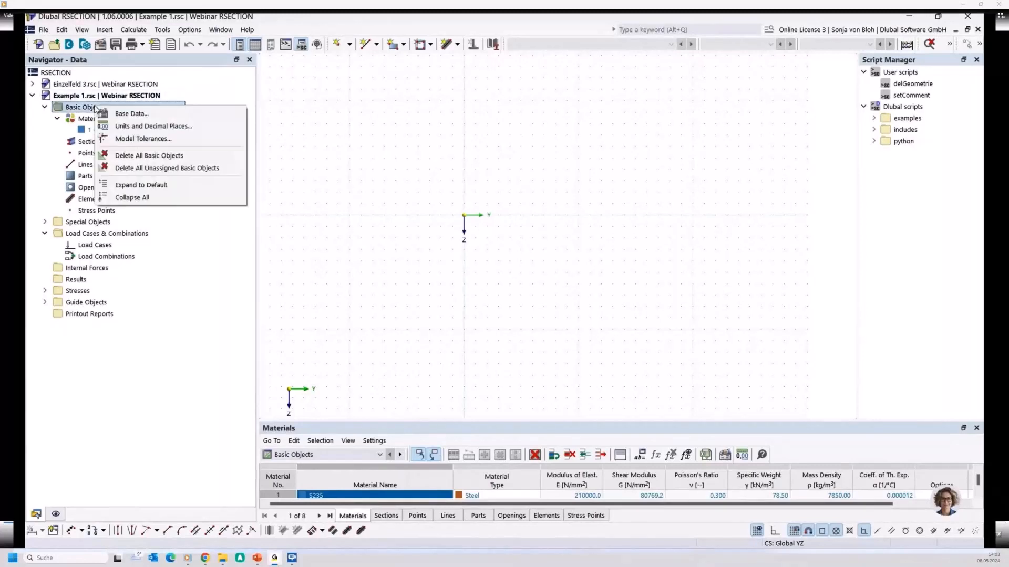
pyautogui.click(133, 114)
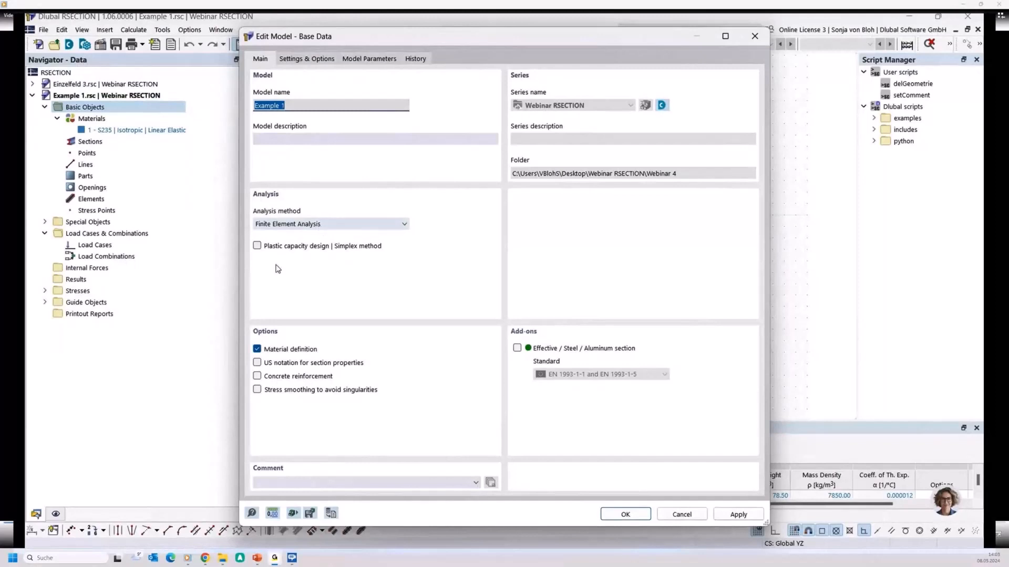
pyautogui.click(257, 246)
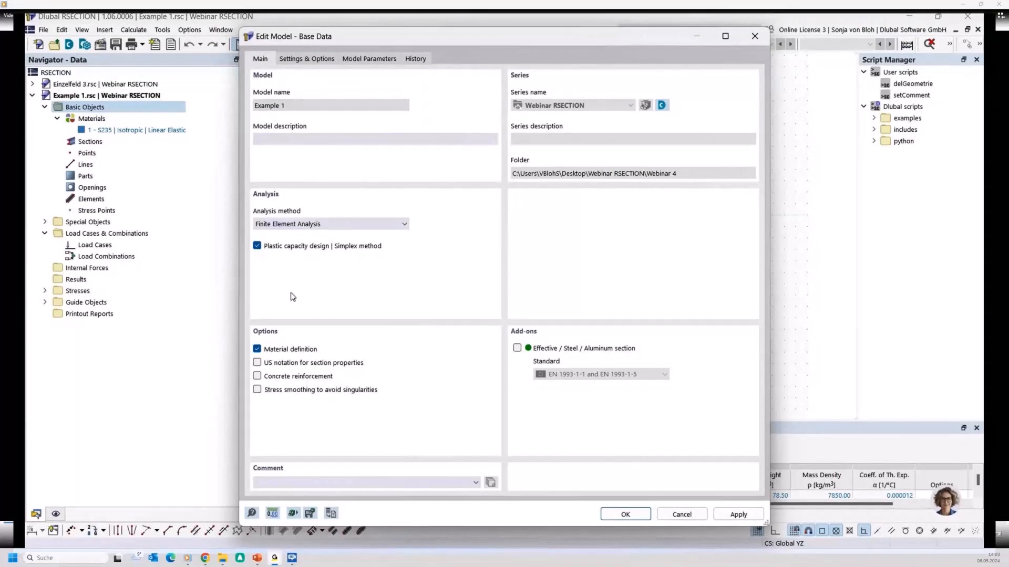
pyautogui.click(518, 348)
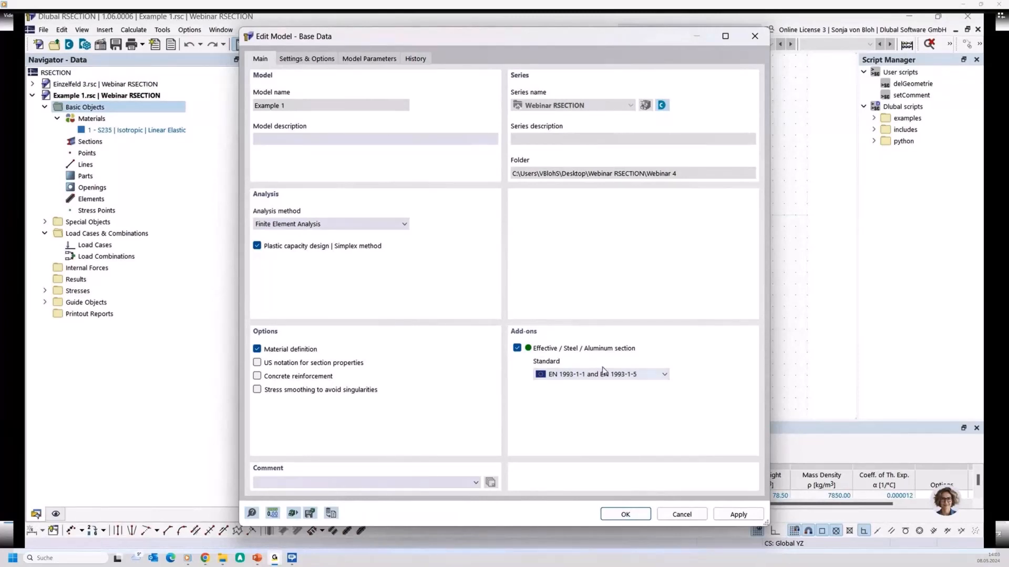
pyautogui.click(664, 377)
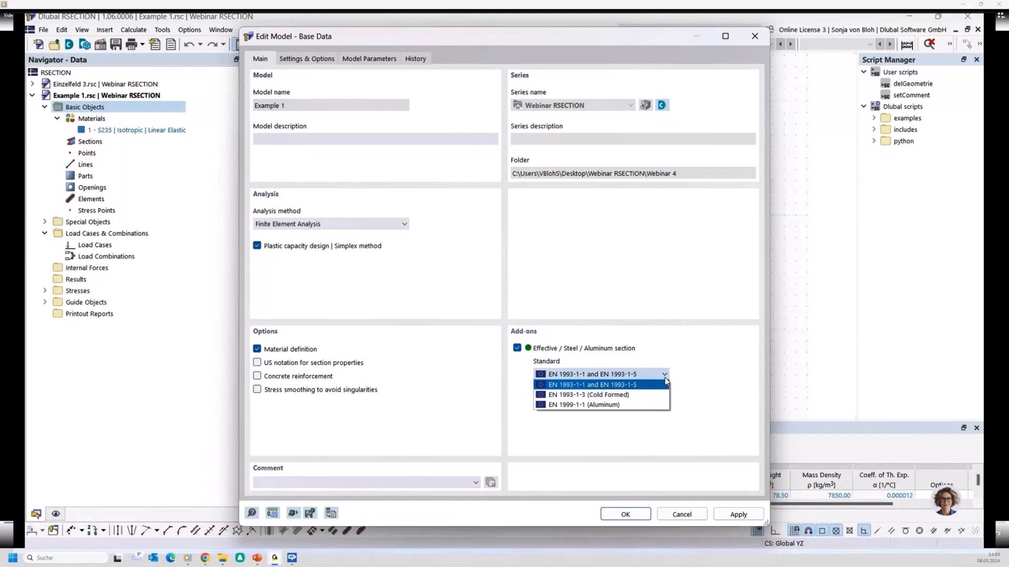
pyautogui.click(665, 376)
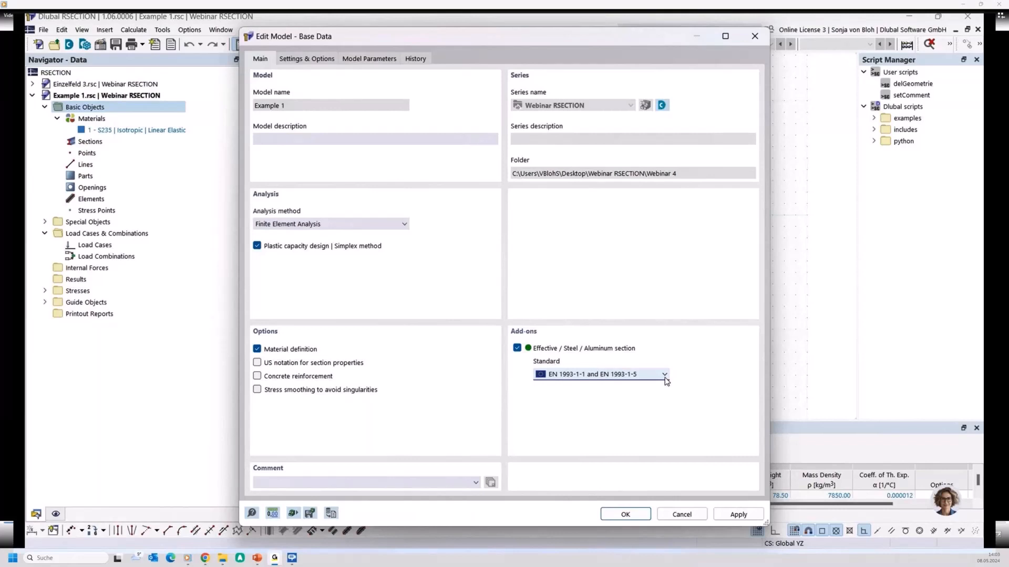
pyautogui.click(621, 515)
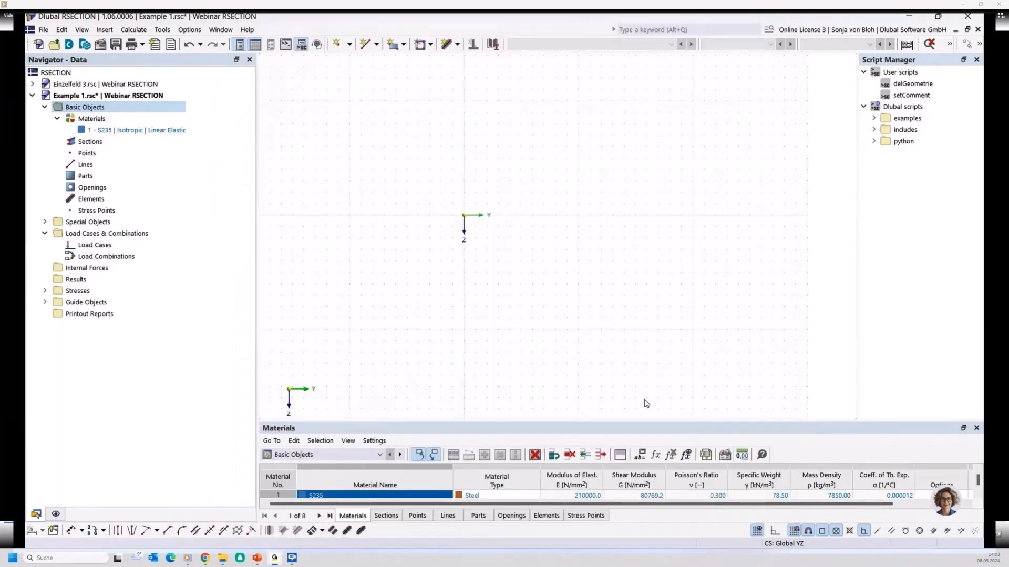
# Review the S235 material and begin a new section using the library's built-up I-section with two side flat bars
pyautogui.doubleClick(157, 130)
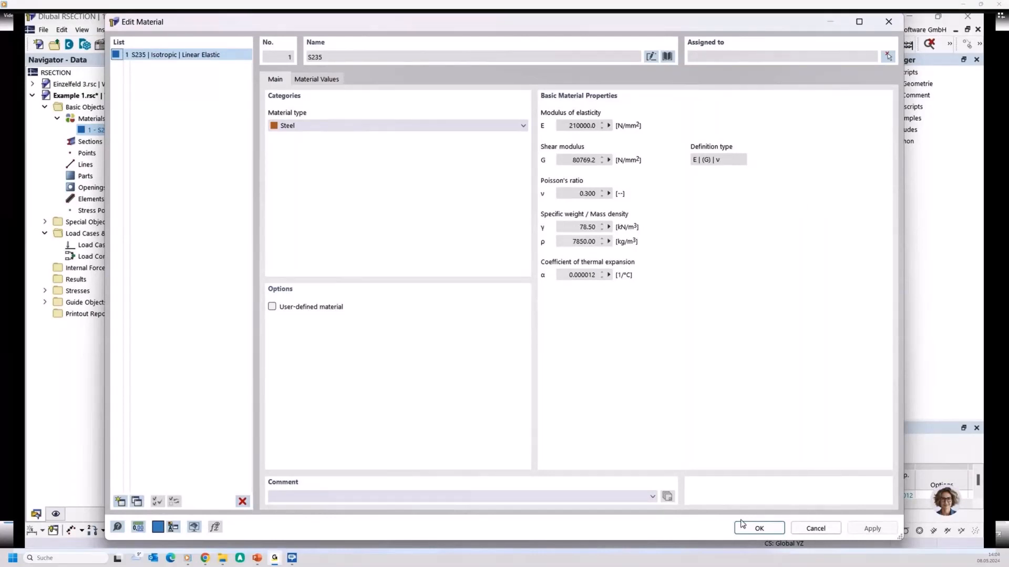
pyautogui.click(756, 529)
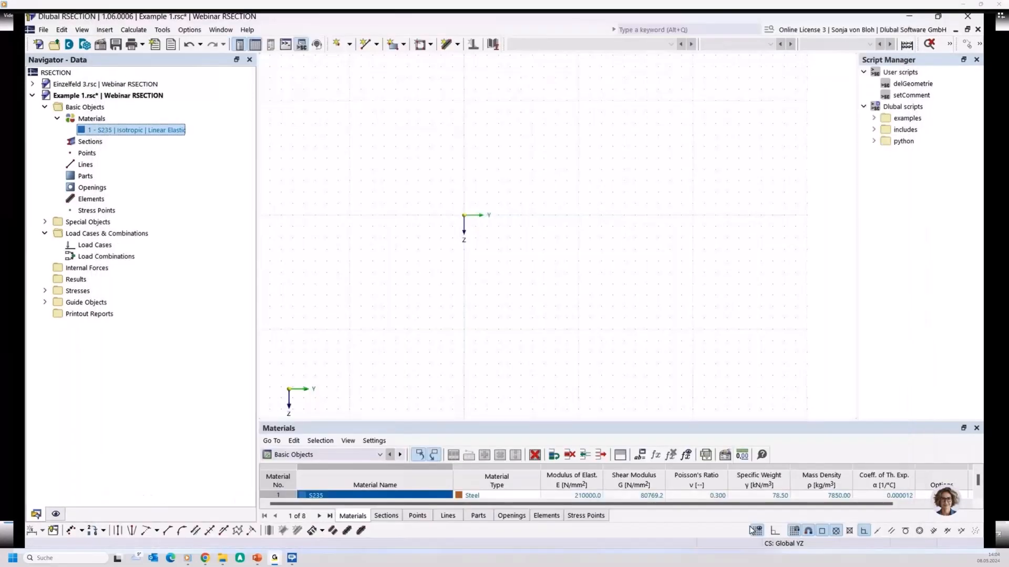
pyautogui.click(94, 142)
pyautogui.rightClick(95, 143)
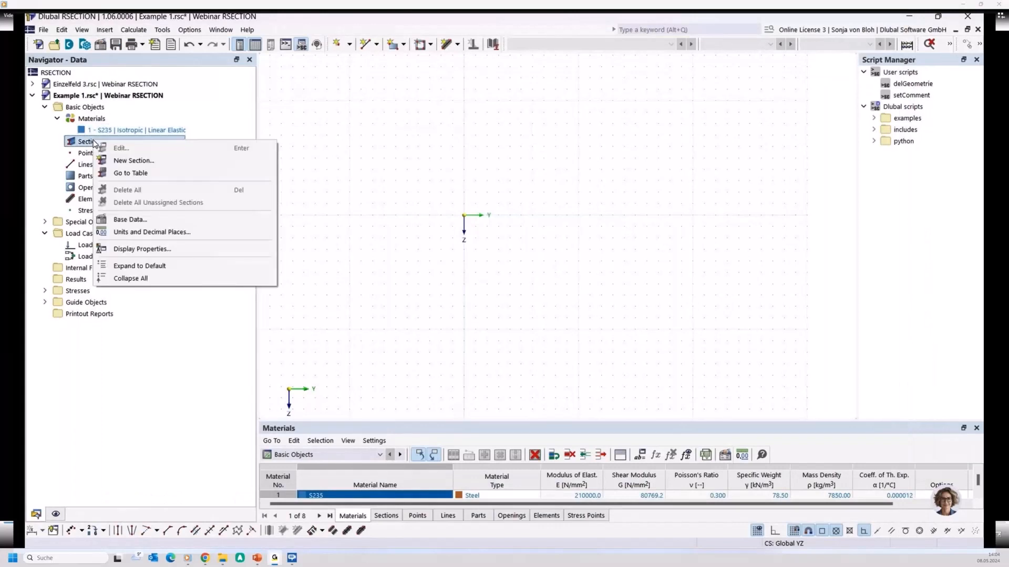
pyautogui.click(132, 161)
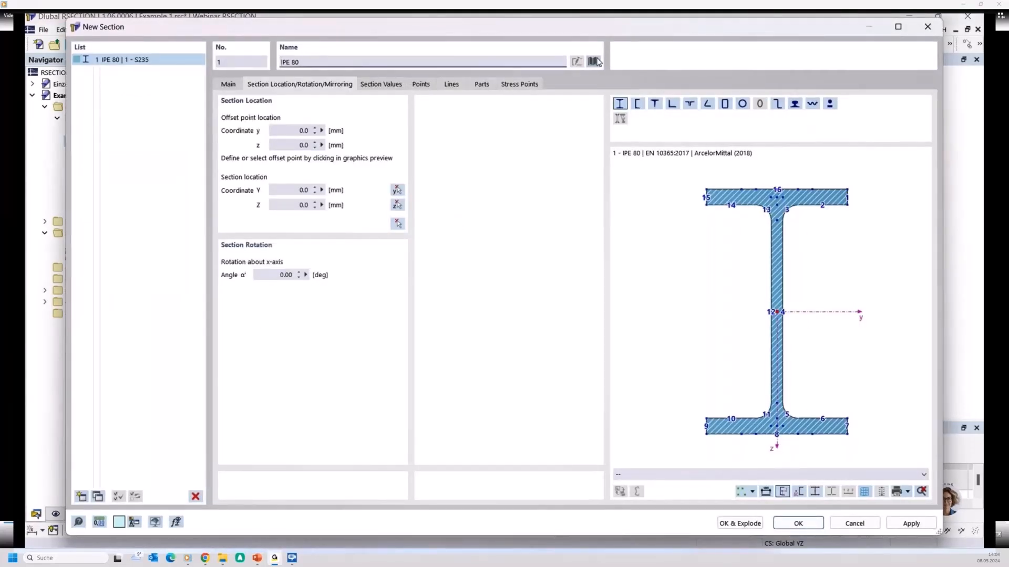
pyautogui.click(593, 61)
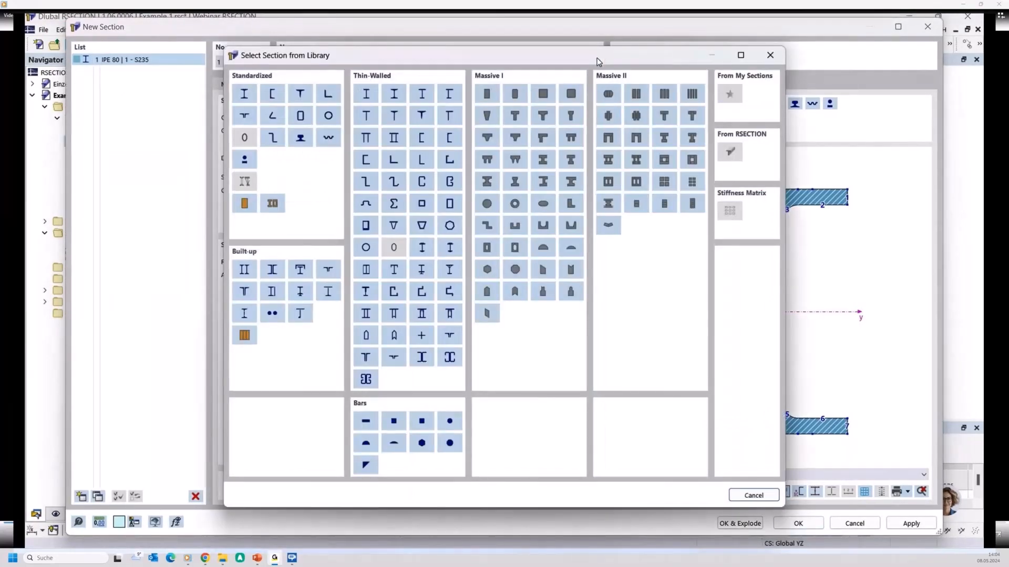
pyautogui.click(271, 292)
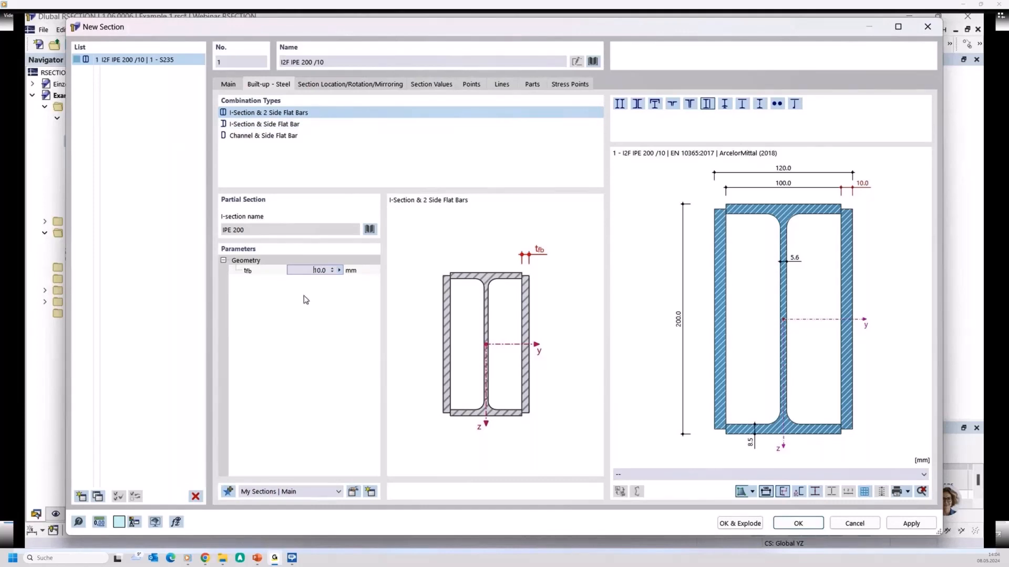
# Set the side flat bar thickness tfb to 8 mm and create the built-up IPE 200 section
pyautogui.click(353, 271)
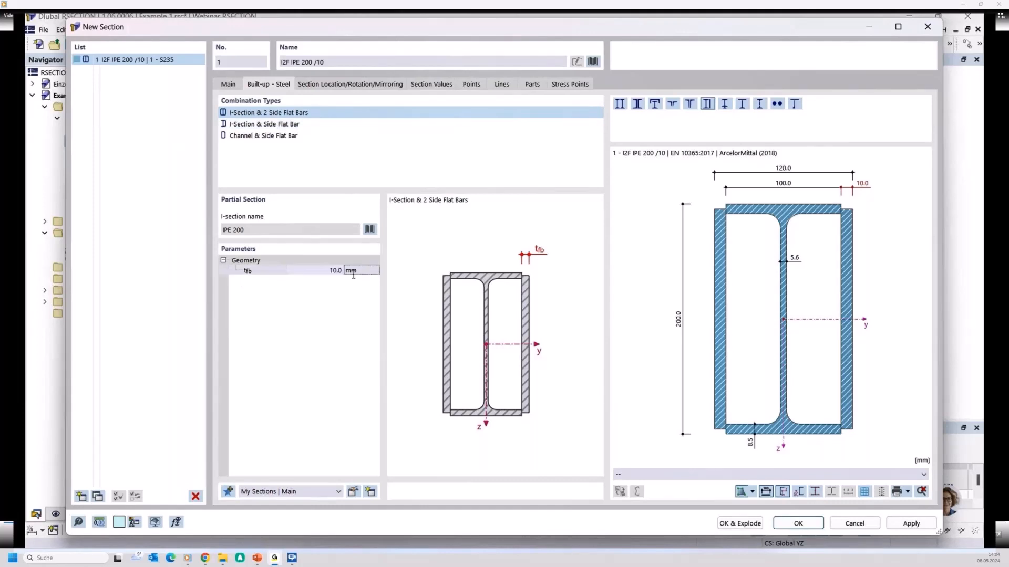
pyautogui.click(325, 271)
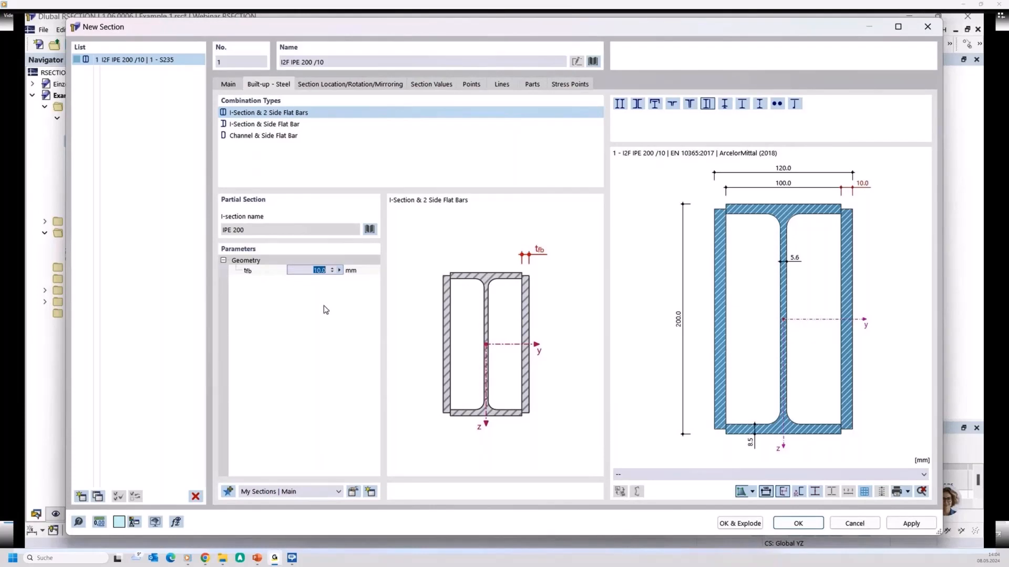
pyautogui.write('8')
pyautogui.click(789, 525)
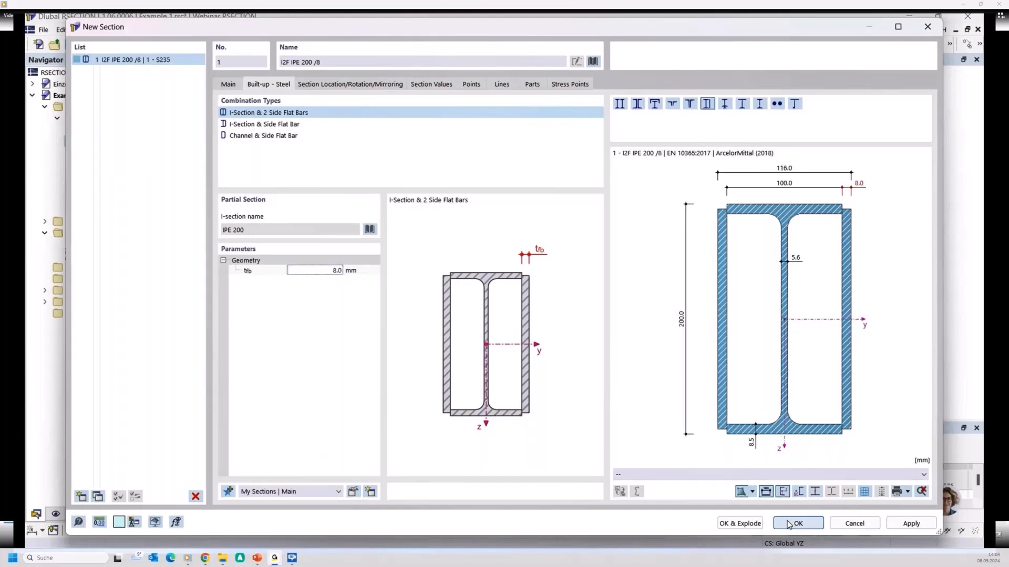
pyautogui.click(789, 524)
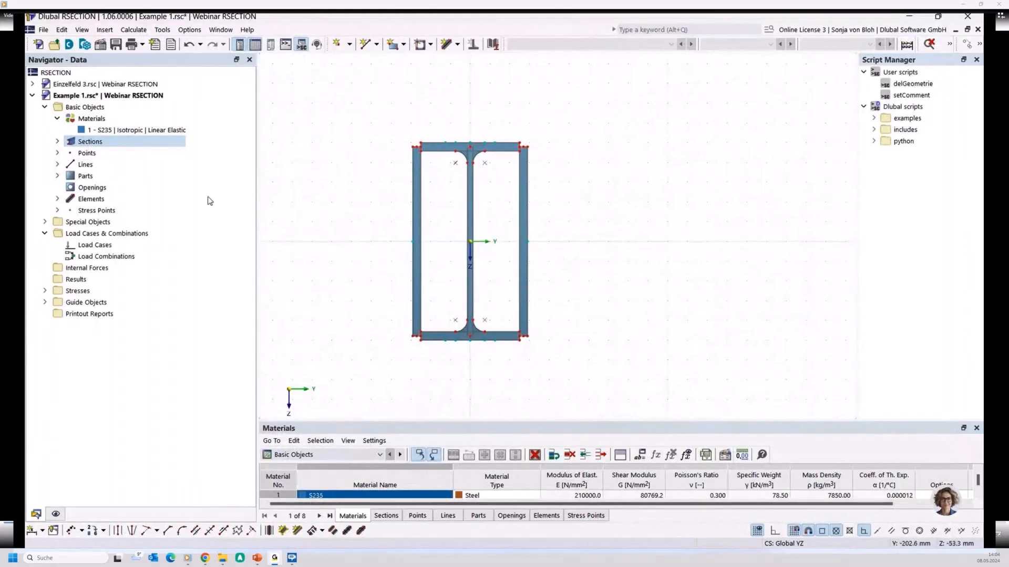
# Create a permanent load case named Design
pyautogui.rightClick(98, 246)
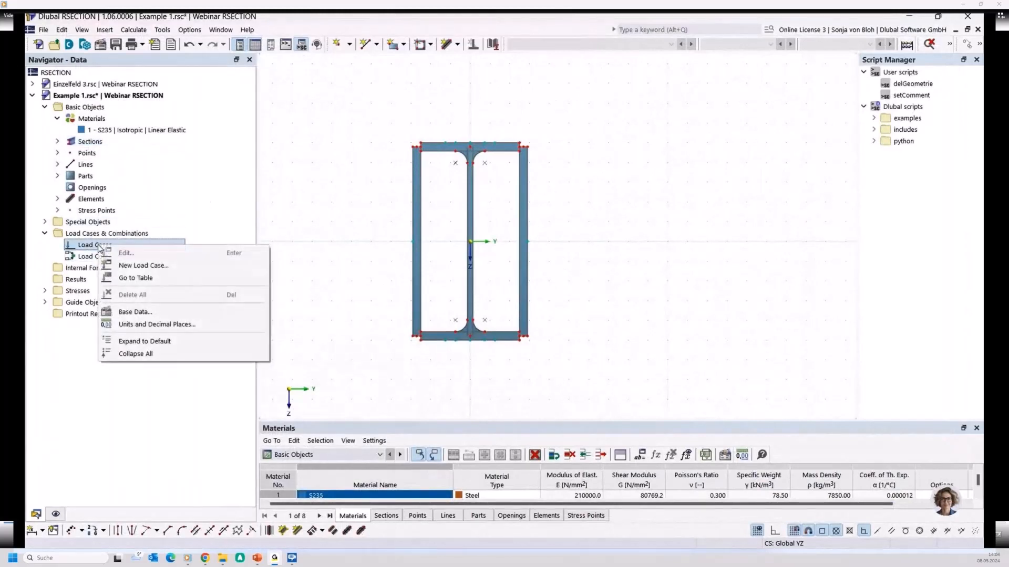
pyautogui.click(153, 270)
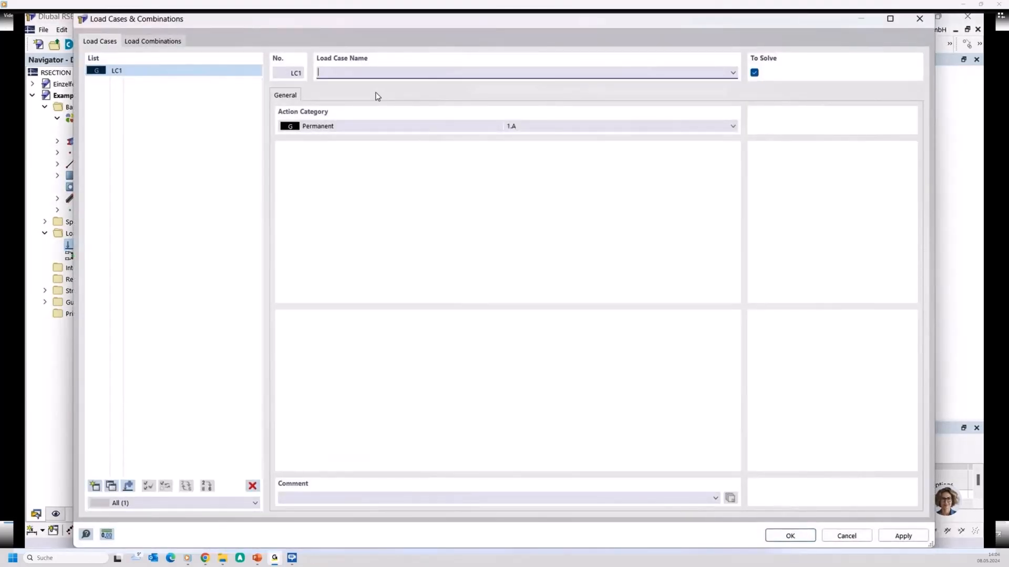
pyautogui.write('Design')
pyautogui.click(788, 536)
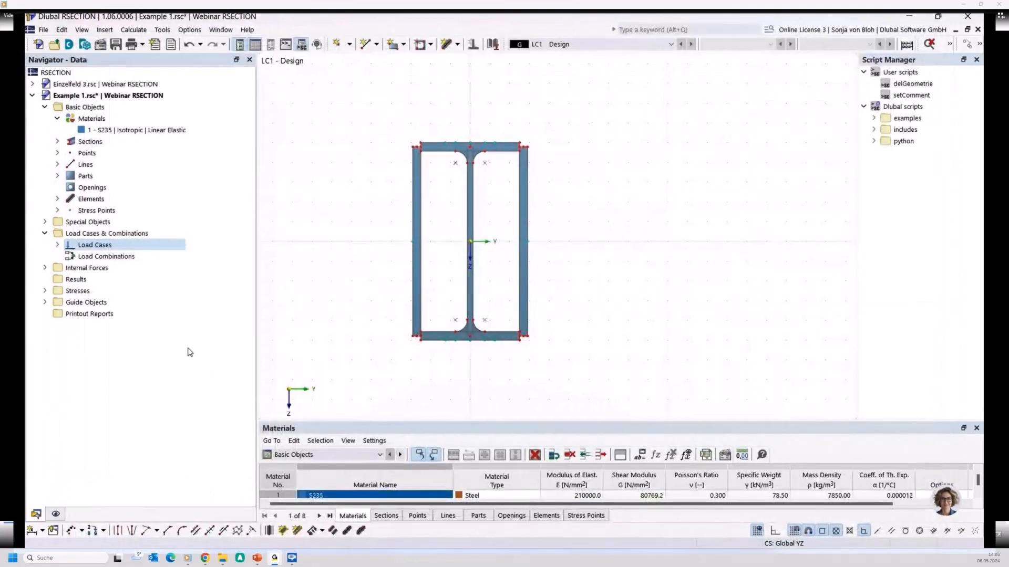
# Define internal forces for load case LC1 with shear force Vz 500 kN and bending moment My 30 kNm
pyautogui.click(45, 268)
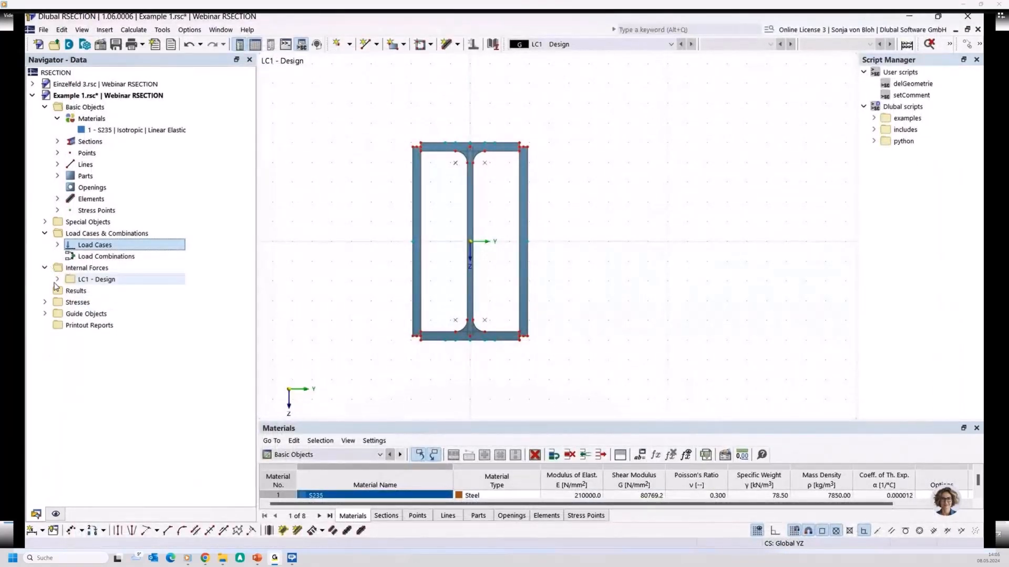
pyautogui.click(58, 280)
pyautogui.doubleClick(109, 292)
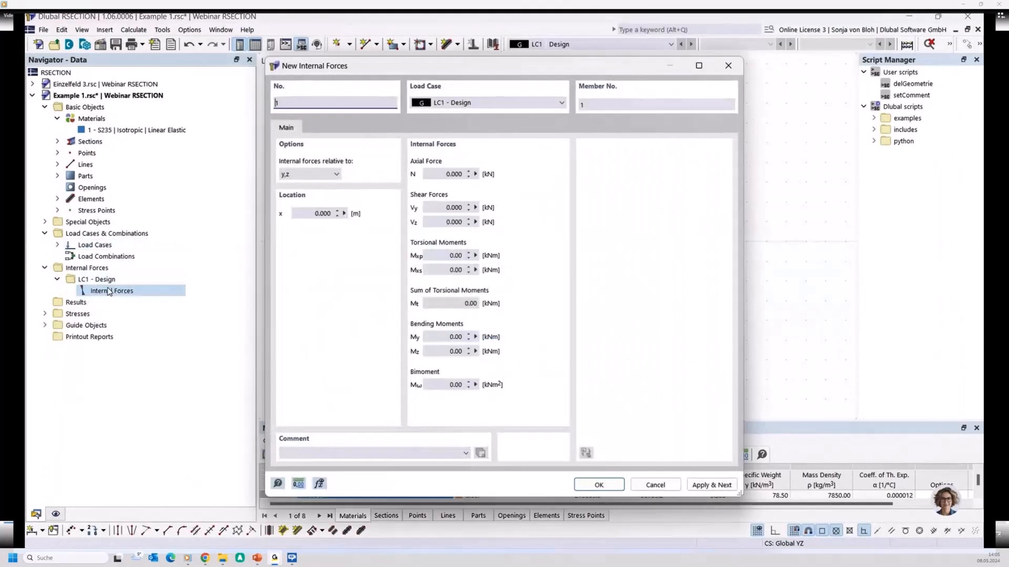
pyautogui.click(451, 222)
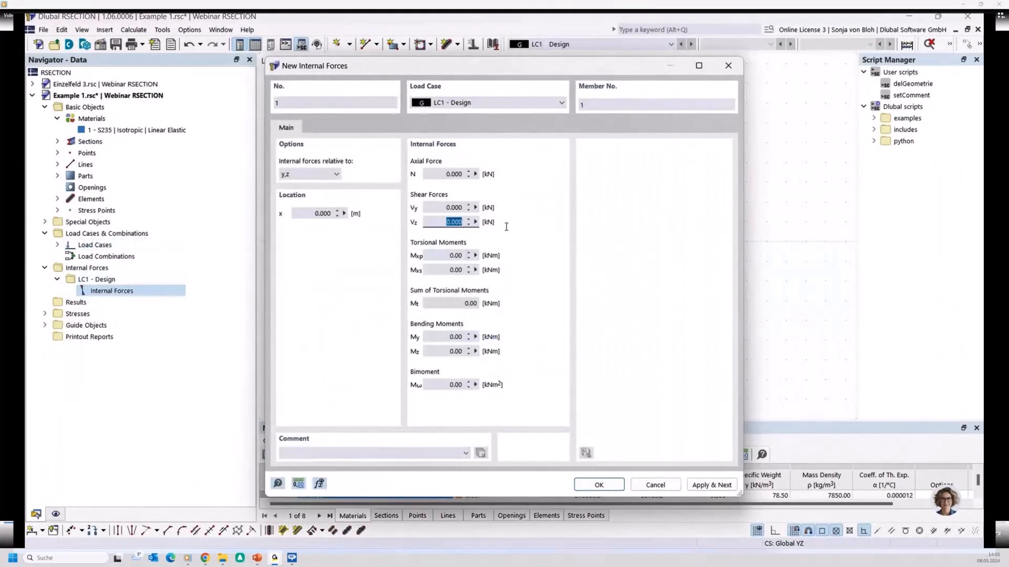
pyautogui.write('500')
pyautogui.click(433, 337)
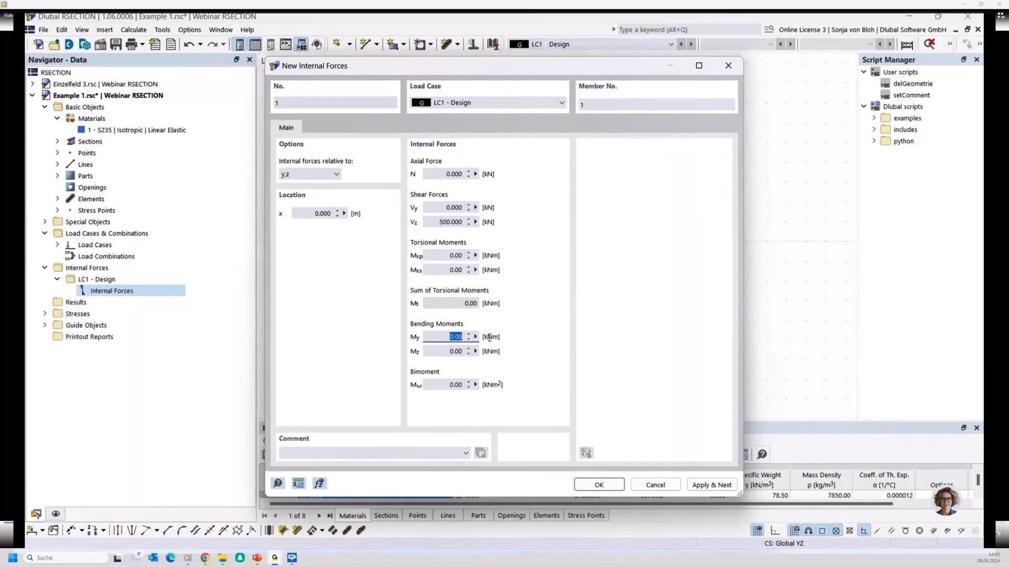
pyautogui.write('30')
pyautogui.click(601, 484)
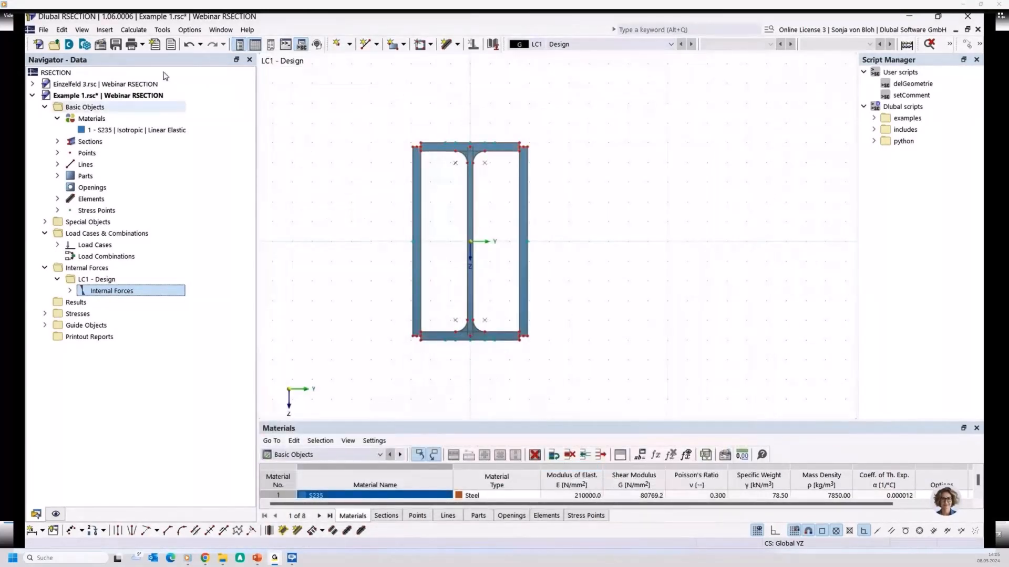
# Calculate the model and list the section's elements in the data navigator, selecting element 1
pyautogui.click(134, 30)
pyautogui.click(143, 44)
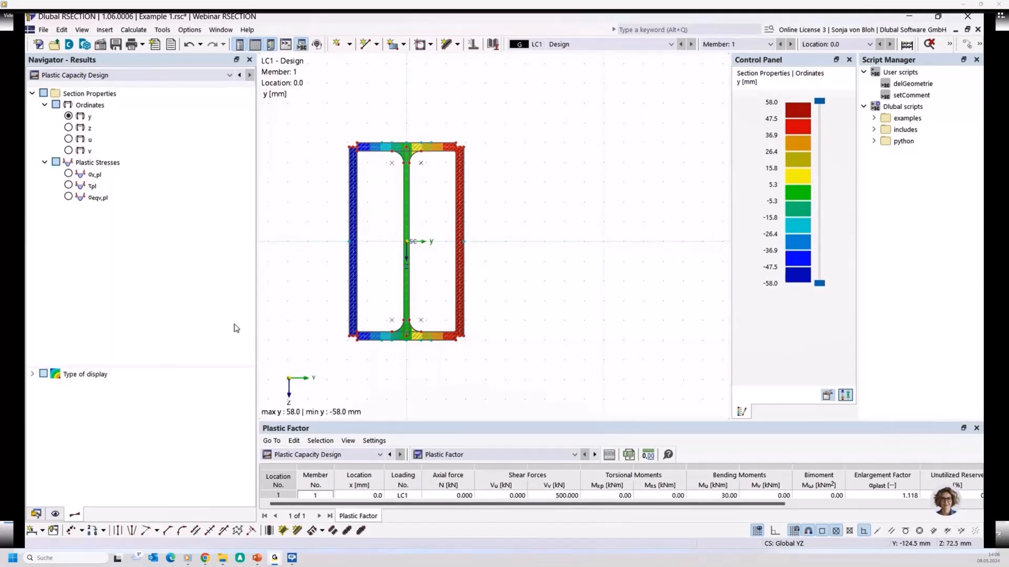
pyautogui.click(35, 514)
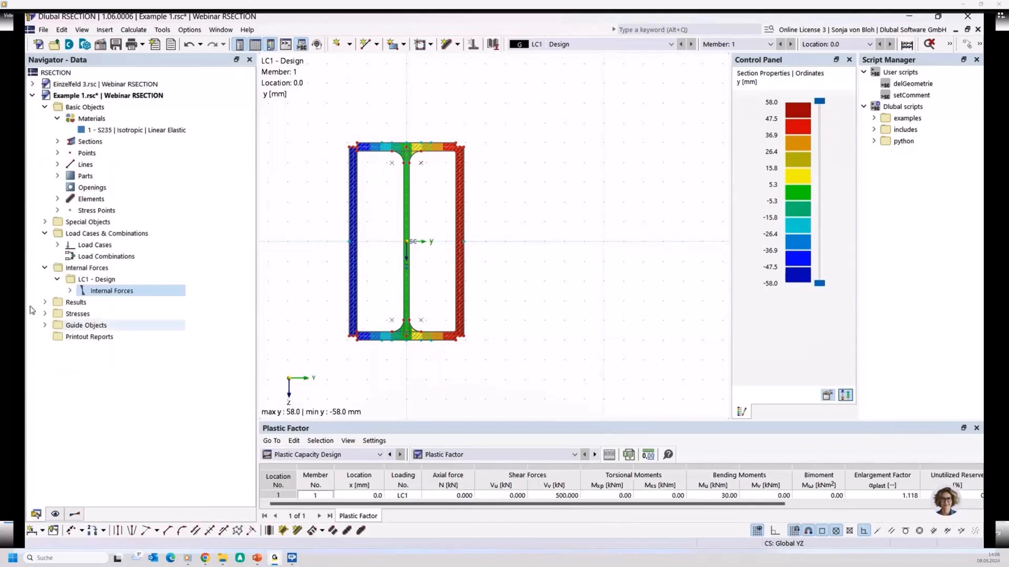
pyautogui.click(57, 198)
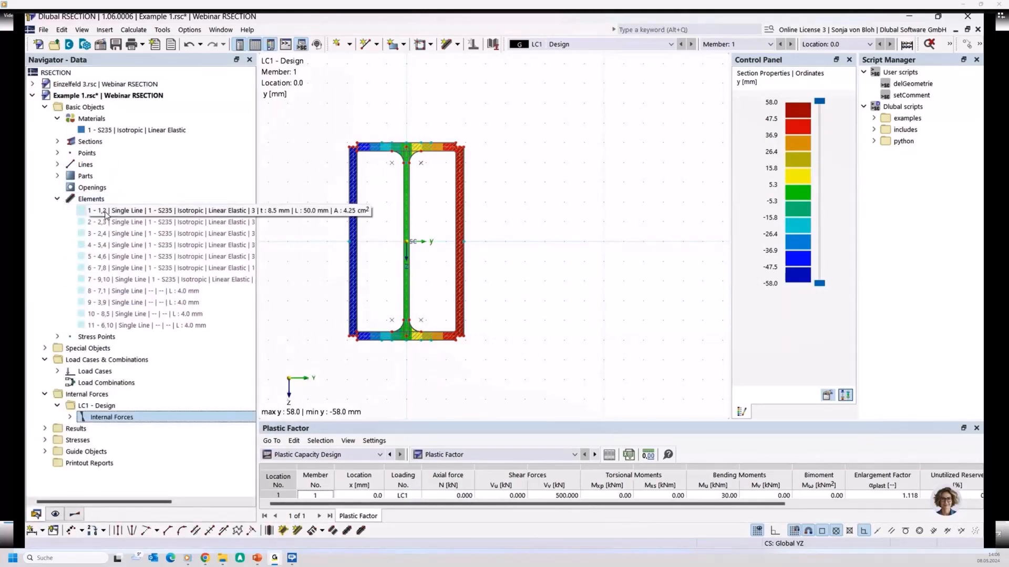
pyautogui.click(106, 212)
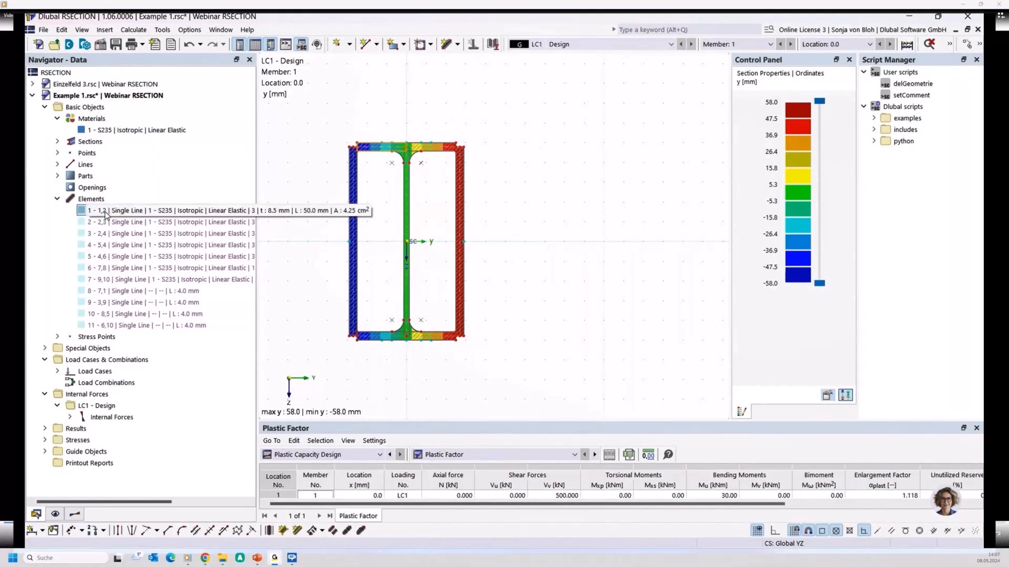
# Check the analysis method and add-on standard in the model's base data without changing them
pyautogui.rightClick(110, 109)
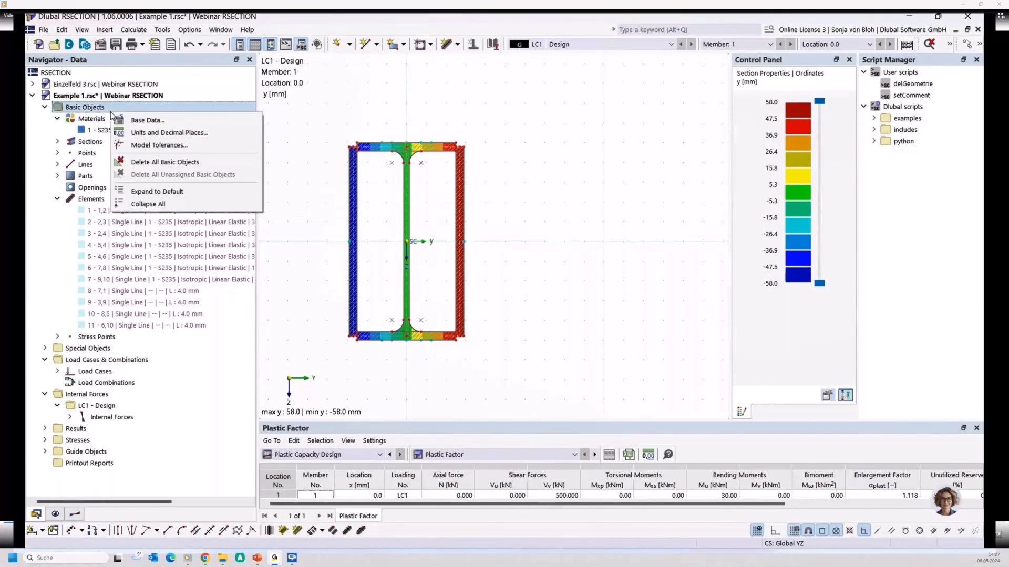
pyautogui.click(142, 120)
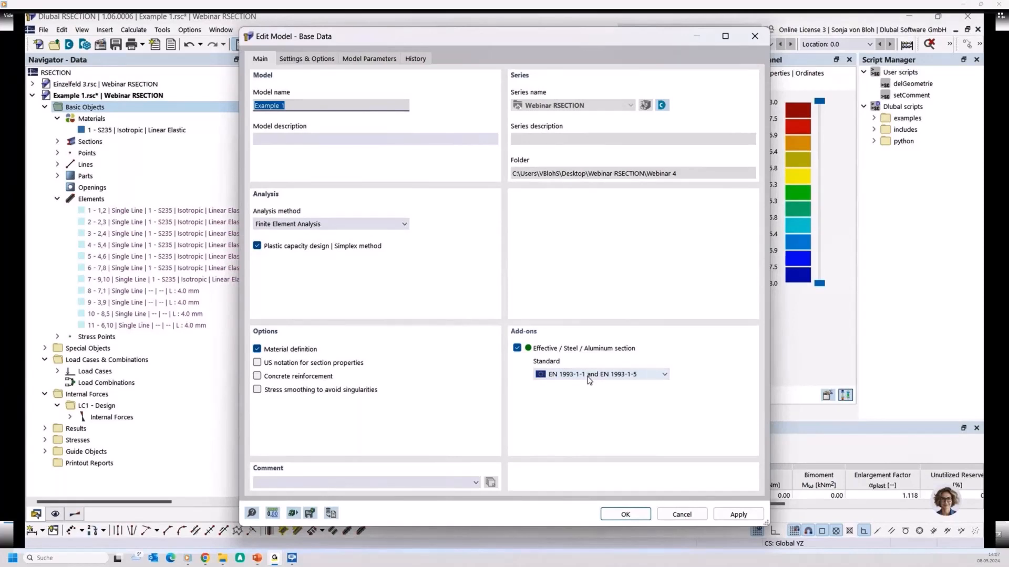
pyautogui.click(669, 517)
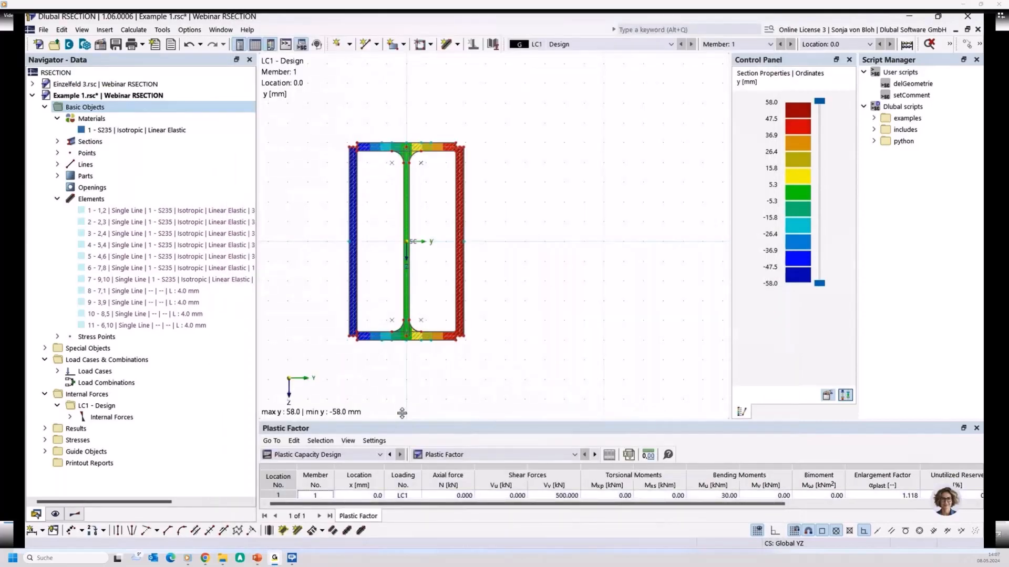
# Enlarge the results table and review the effective thin-walled analysis results for section classification according to EN 1993-1-1
pyautogui.moveTo(402, 413); pyautogui.dragTo(400, 342)
pyautogui.click(379, 375)
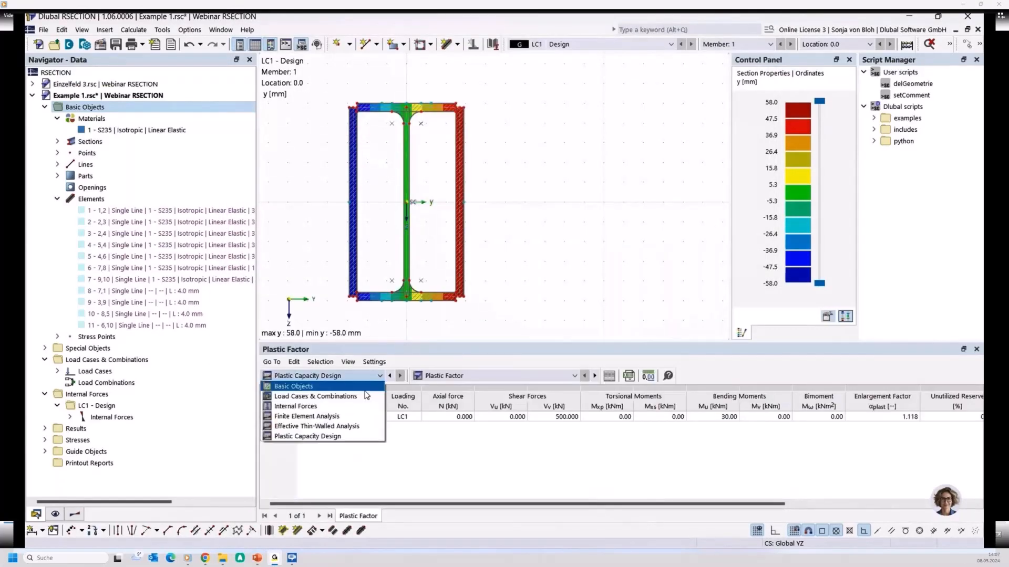
pyautogui.click(307, 427)
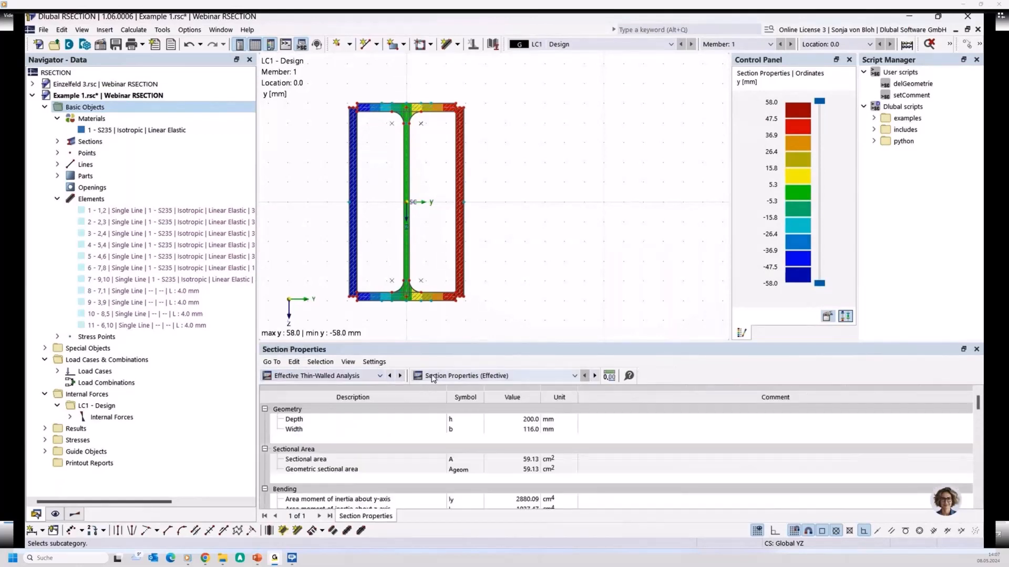
pyautogui.click(522, 374)
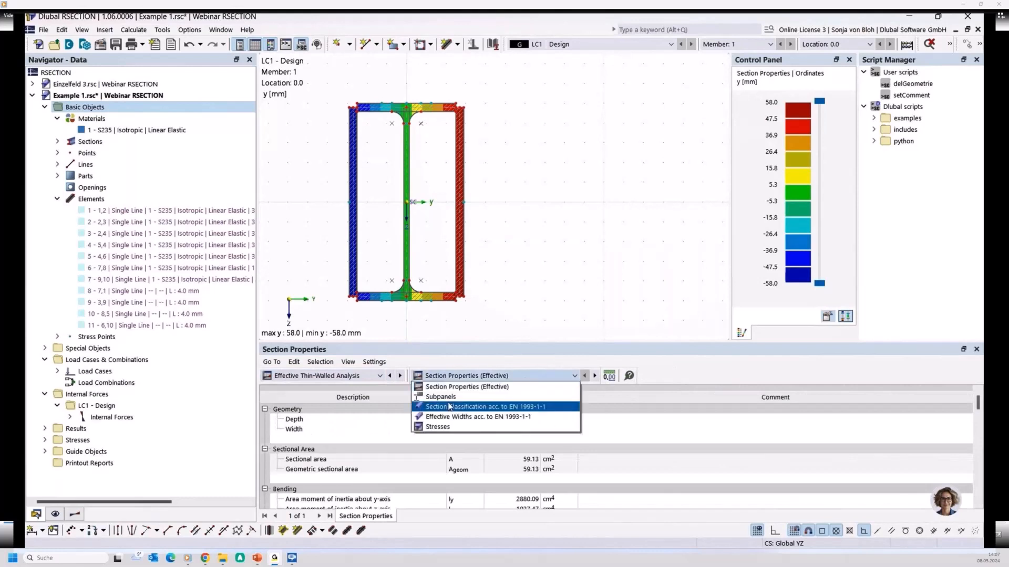
pyautogui.click(449, 407)
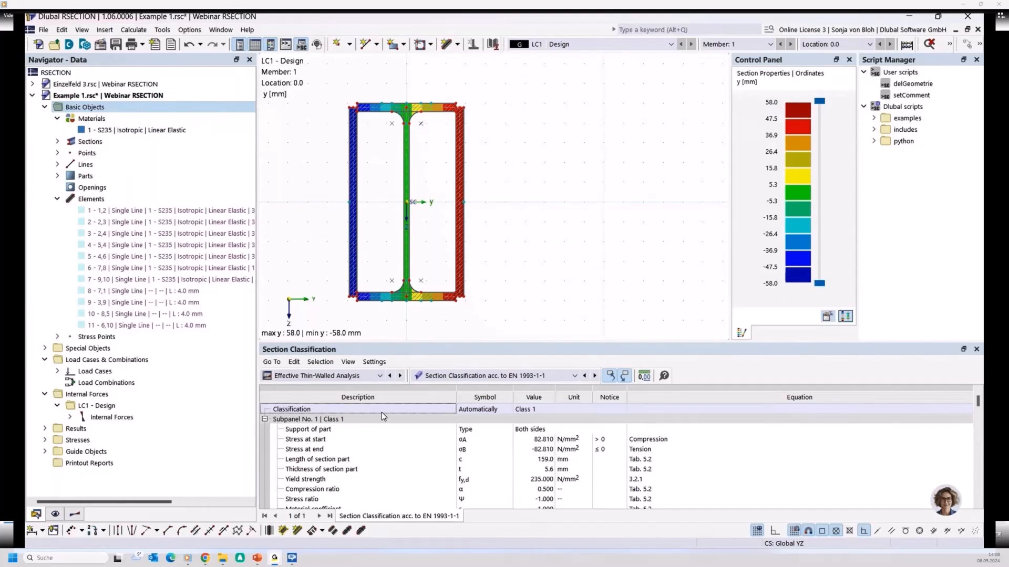
# Review the finite element analysis stresses by loading and locate the governing von Mises stress in the section
pyautogui.click(380, 376)
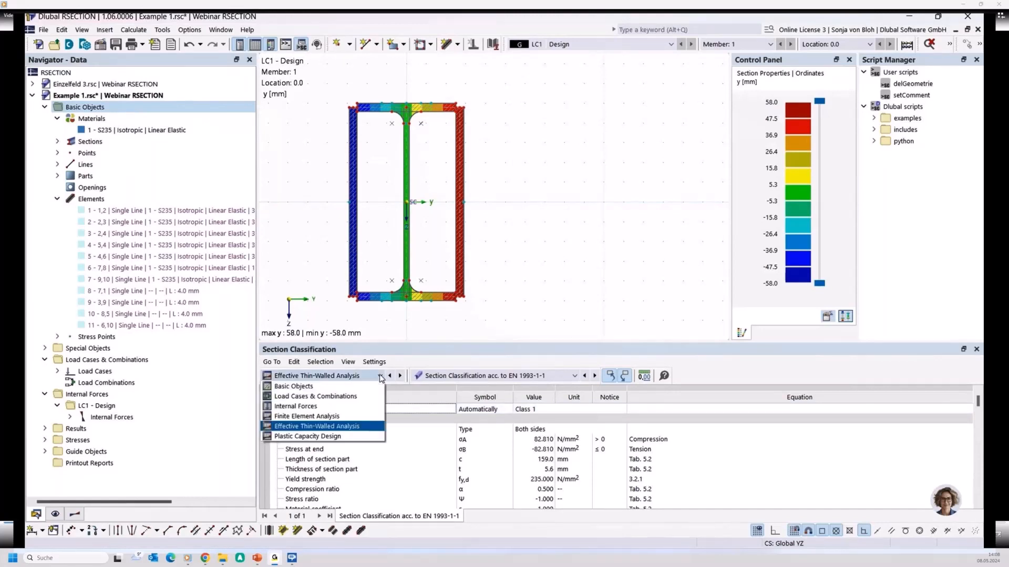
pyautogui.click(337, 418)
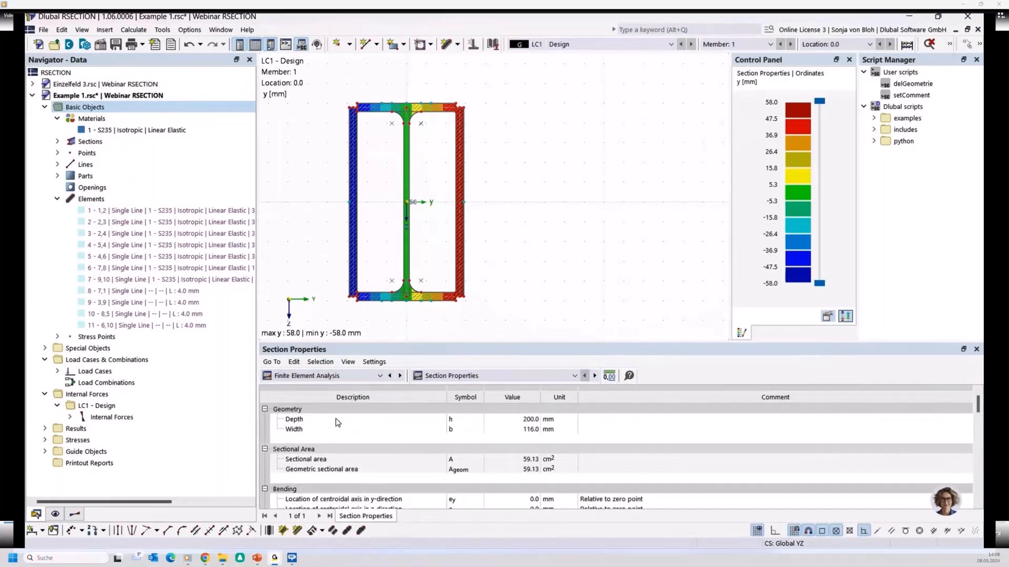
pyautogui.click(494, 375)
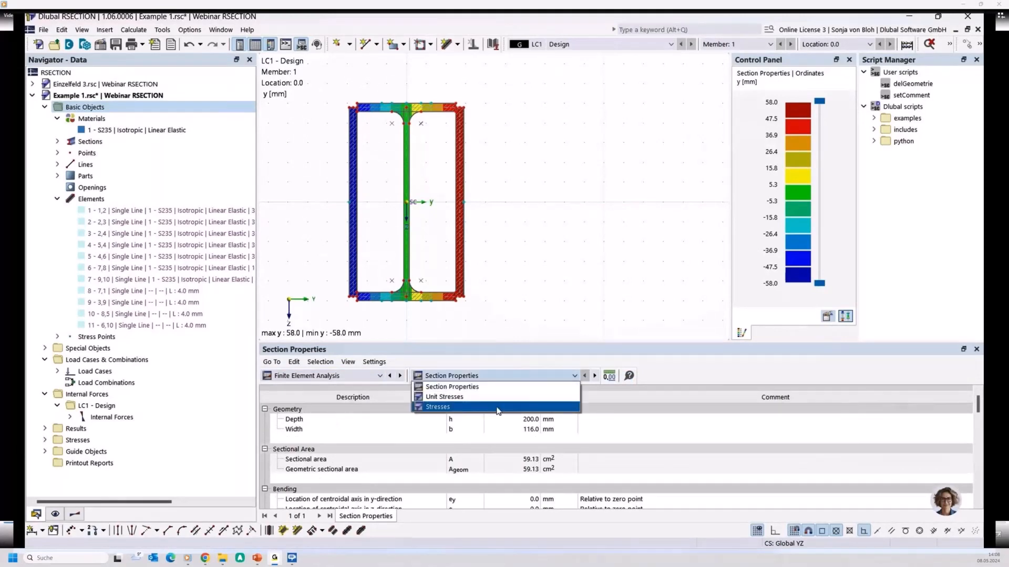
pyautogui.click(497, 408)
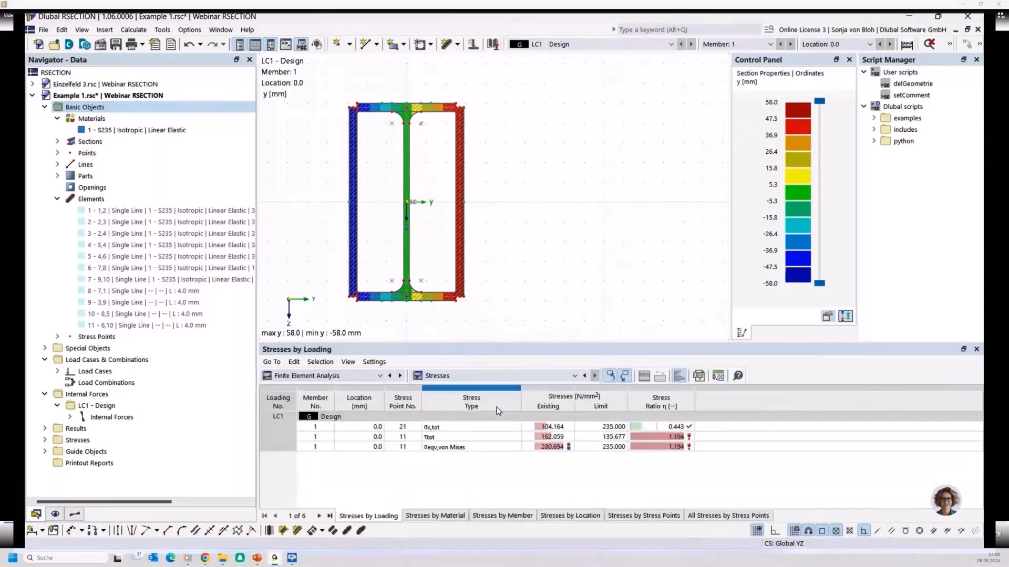
pyautogui.click(473, 448)
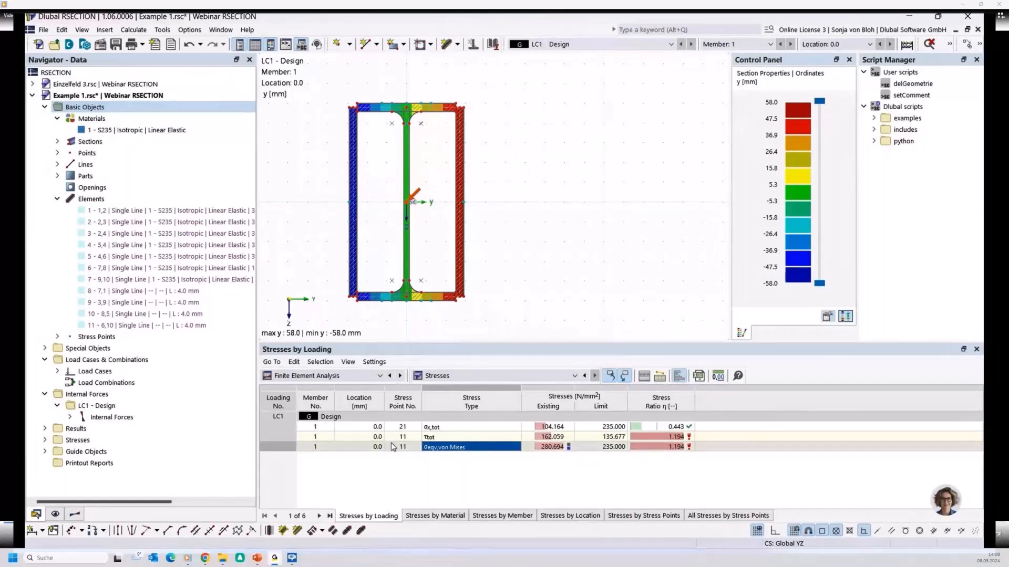
# Return to the plastic capacity design results and check the enlargement factor for LC1
pyautogui.click(378, 377)
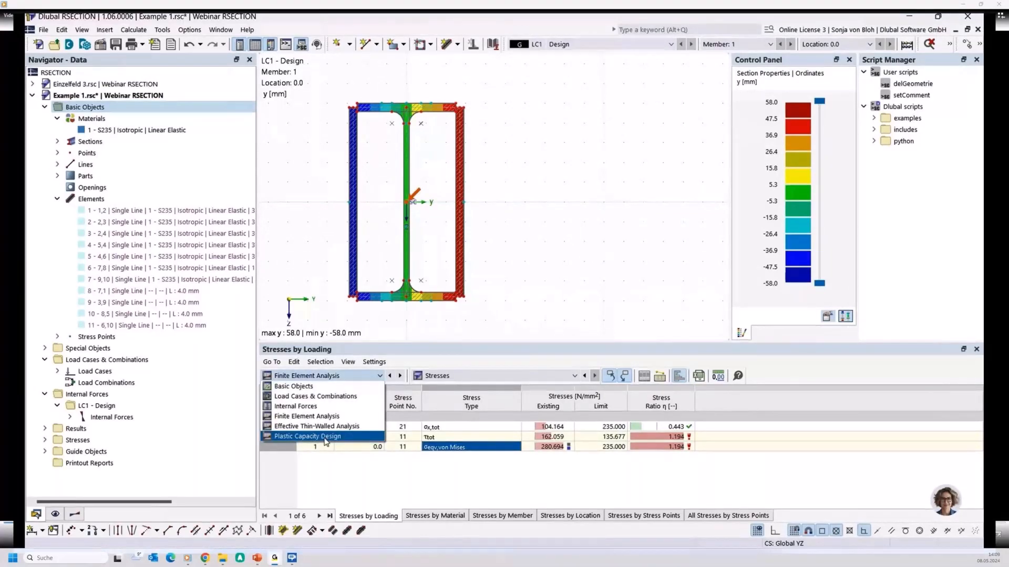
pyautogui.click(325, 437)
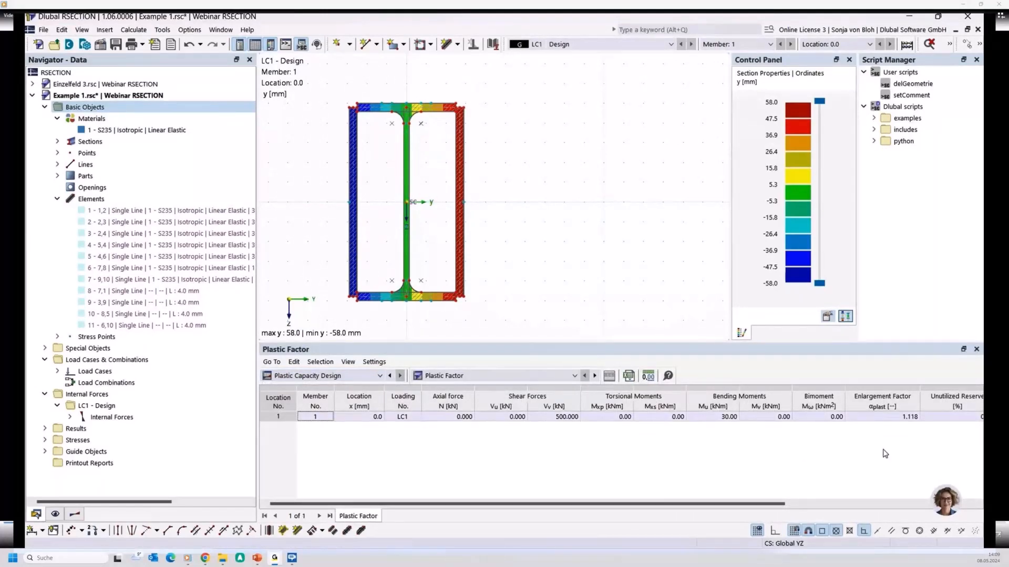
pyautogui.click(883, 417)
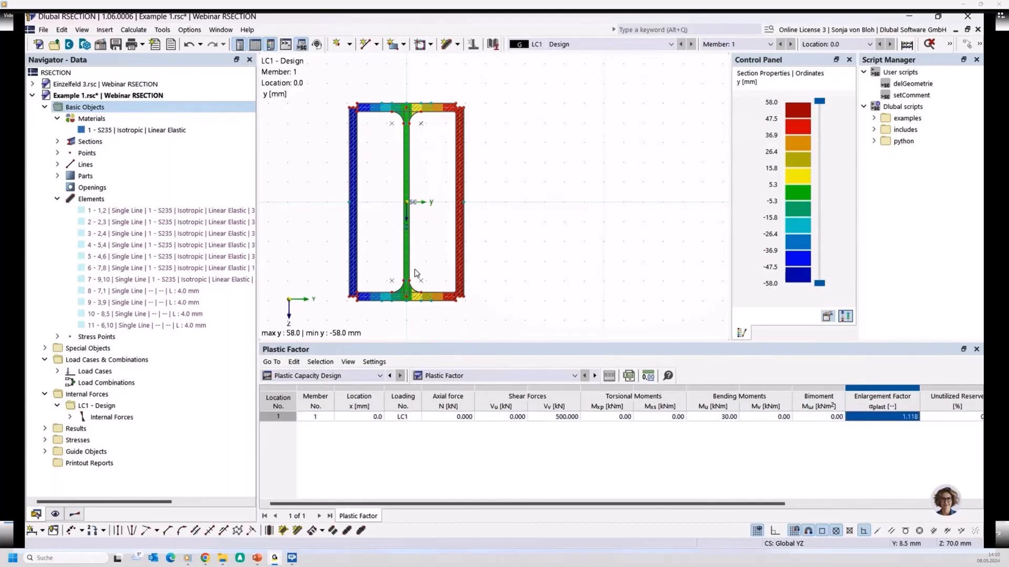
# Explode the built-up IPE 200 section and delete all of the model's elements
pyautogui.click(57, 141)
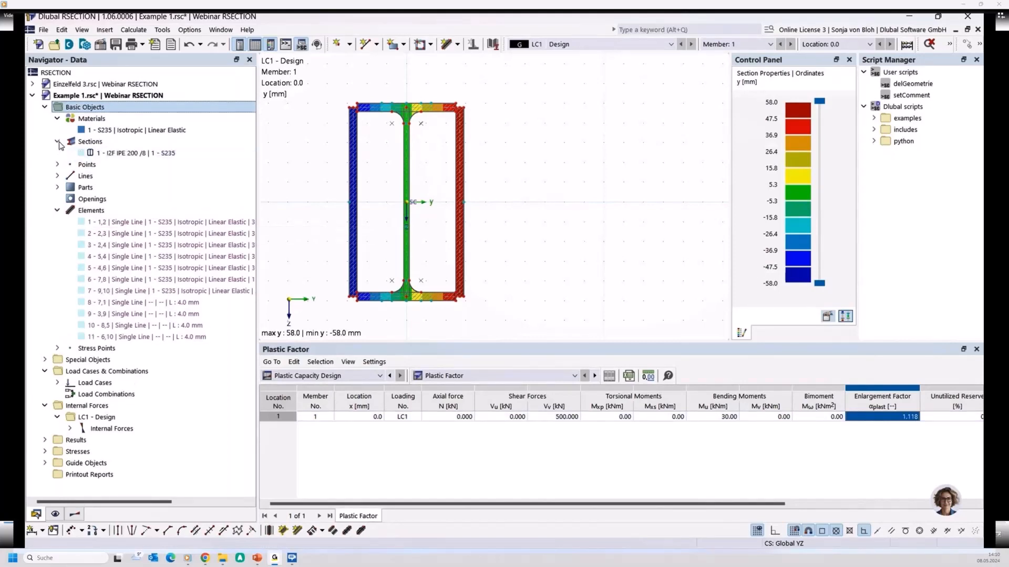
pyautogui.rightClick(109, 154)
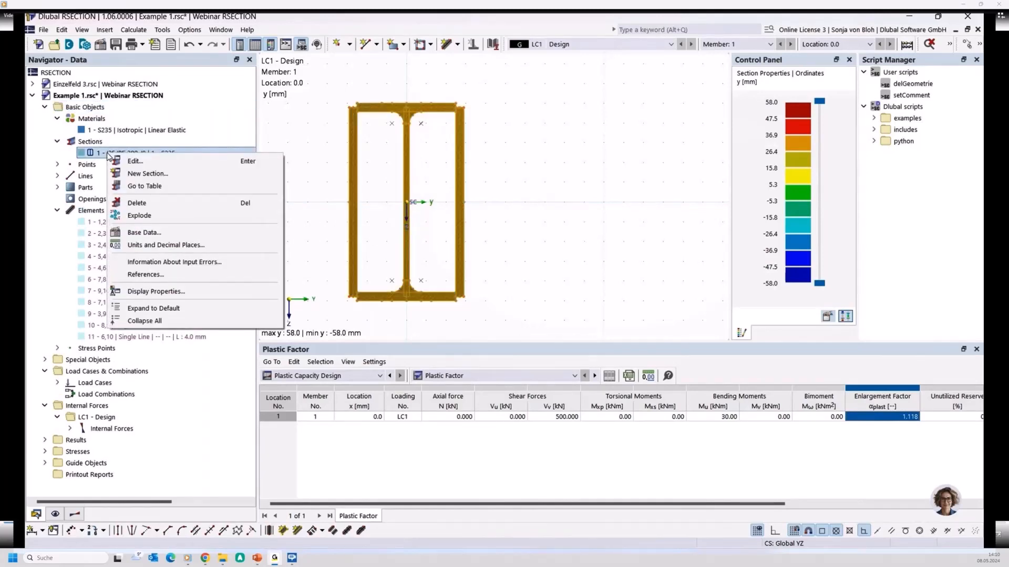
pyautogui.click(140, 216)
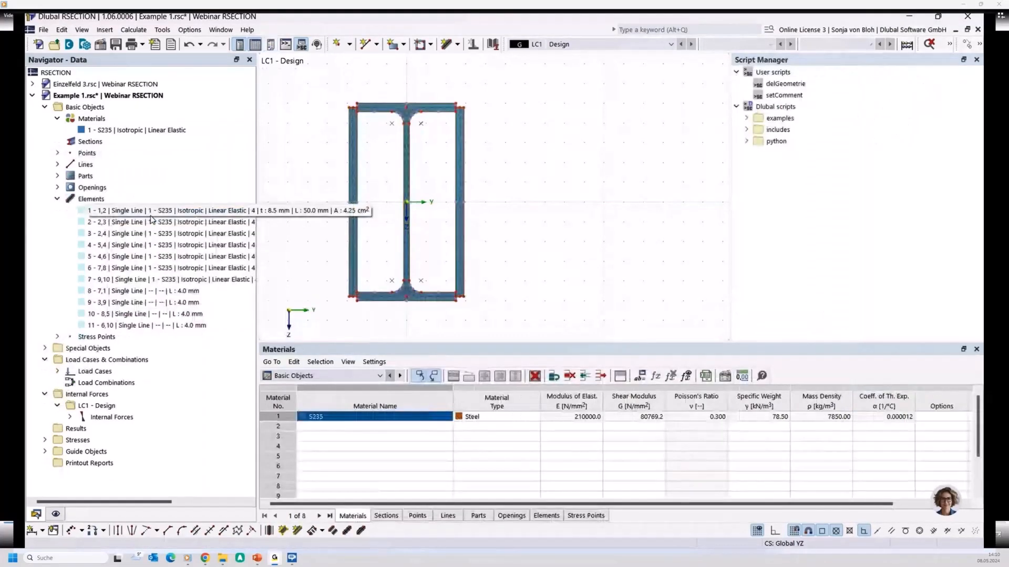
pyautogui.rightClick(102, 205)
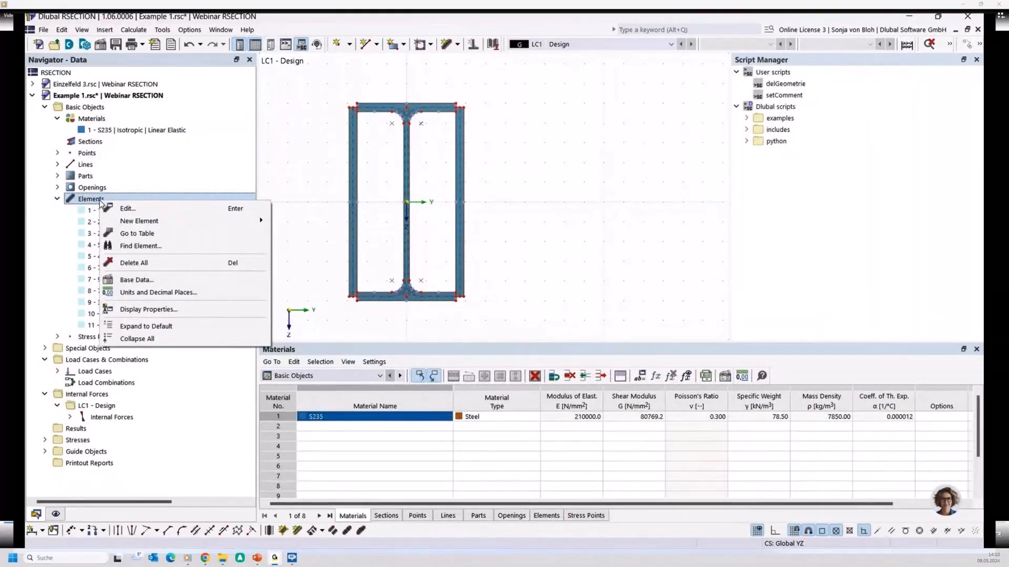
pyautogui.click(133, 263)
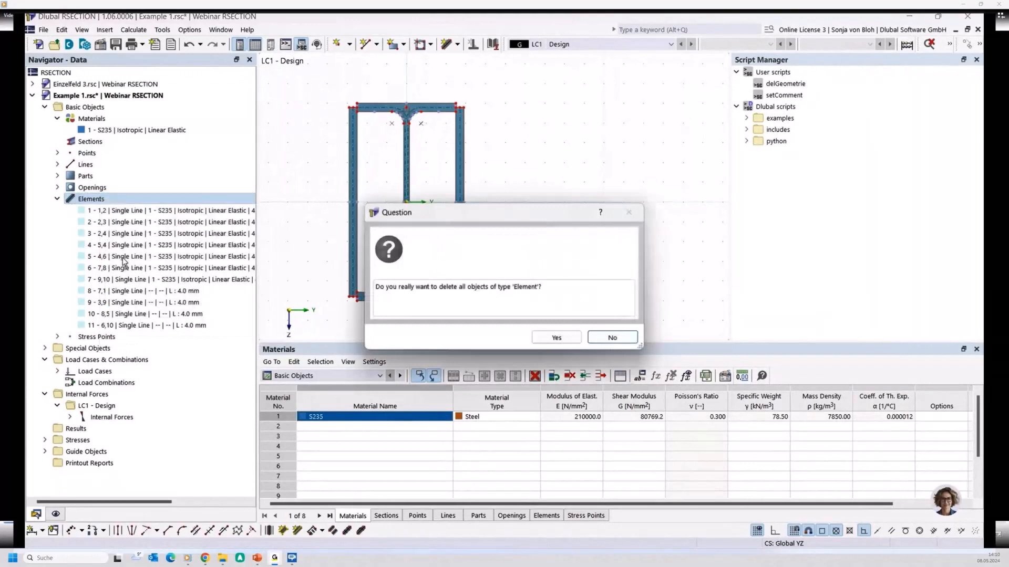
pyautogui.click(579, 340)
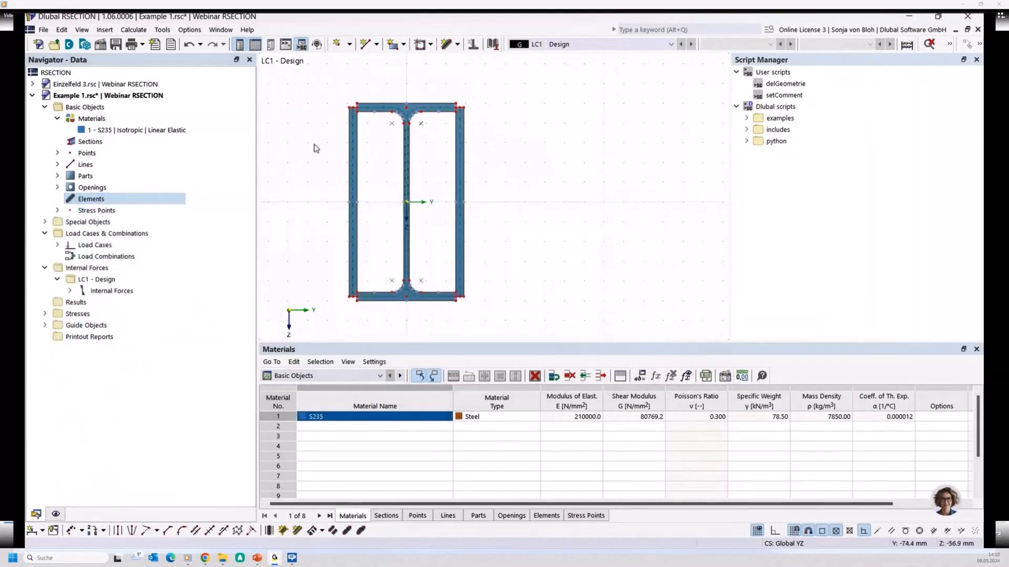
# Deactivate the Effective / Steel / Aluminum section add-on in the base data of Example 1
pyautogui.doubleClick(84, 107)
pyautogui.rightClick(96, 109)
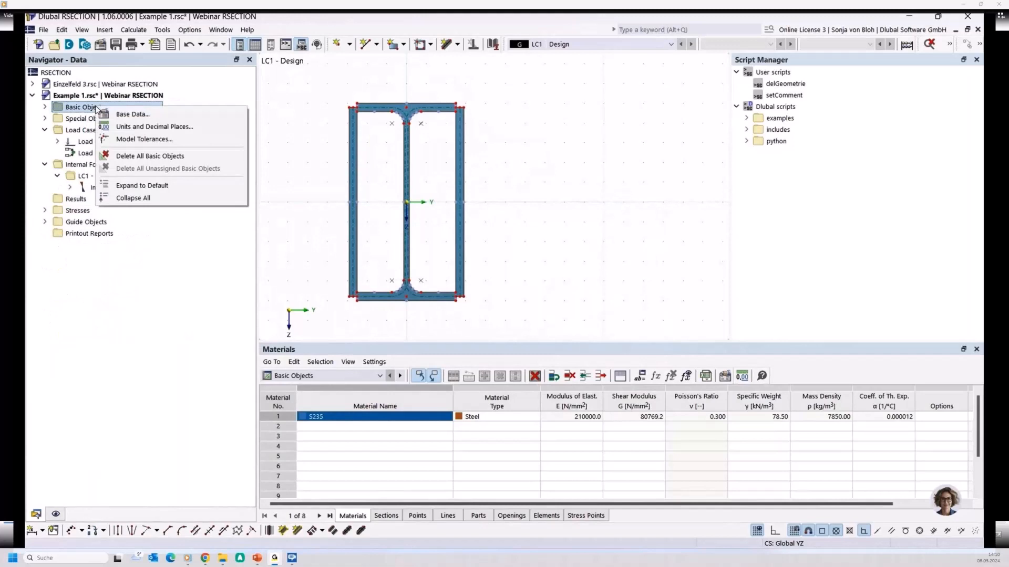
pyautogui.click(142, 118)
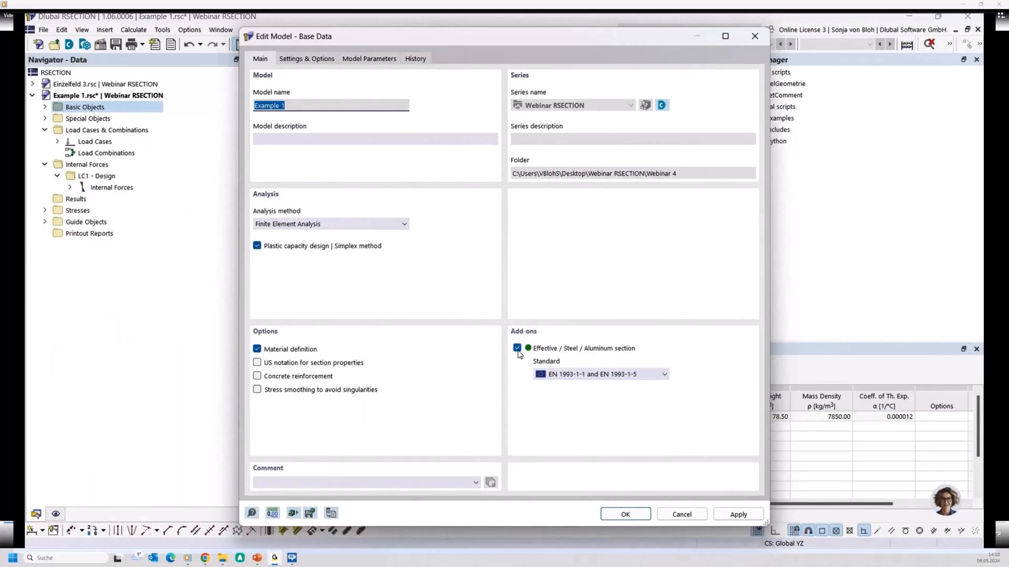
pyautogui.click(517, 348)
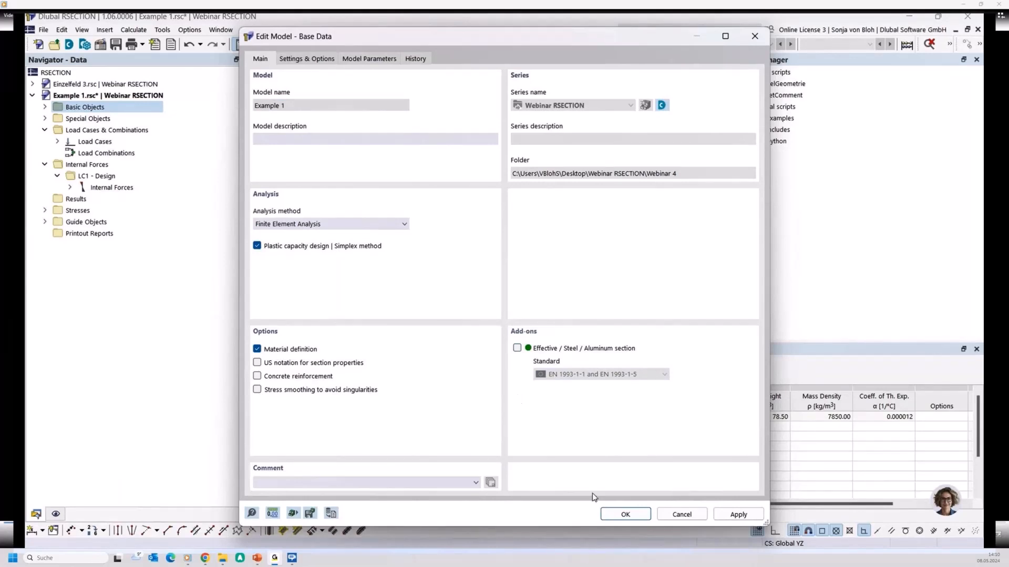
pyautogui.click(625, 515)
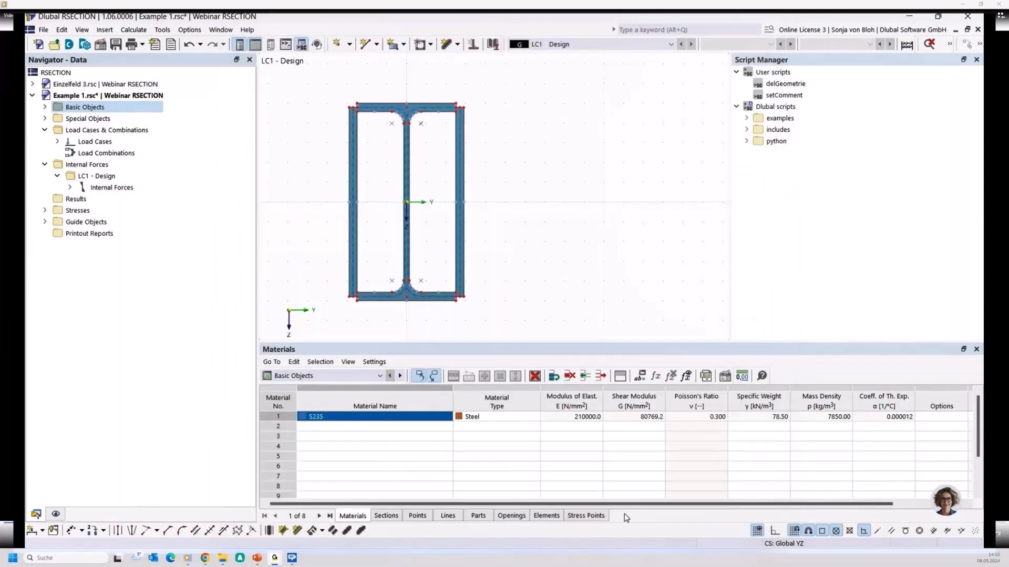
# Recalculate the model without elements and check the plastic enlargement factor for LC1
pyautogui.click(134, 29)
pyautogui.click(168, 43)
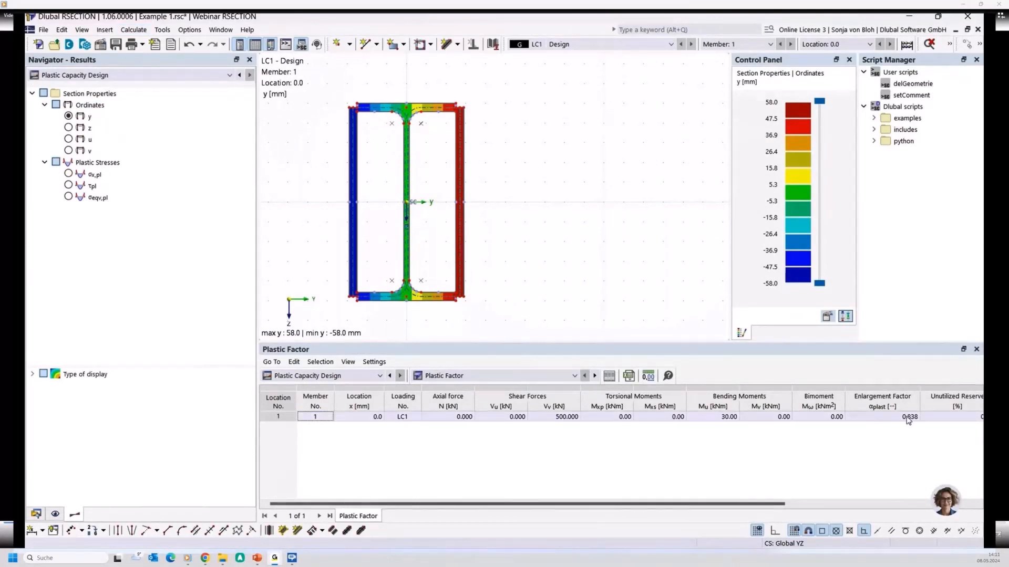
pyautogui.click(881, 419)
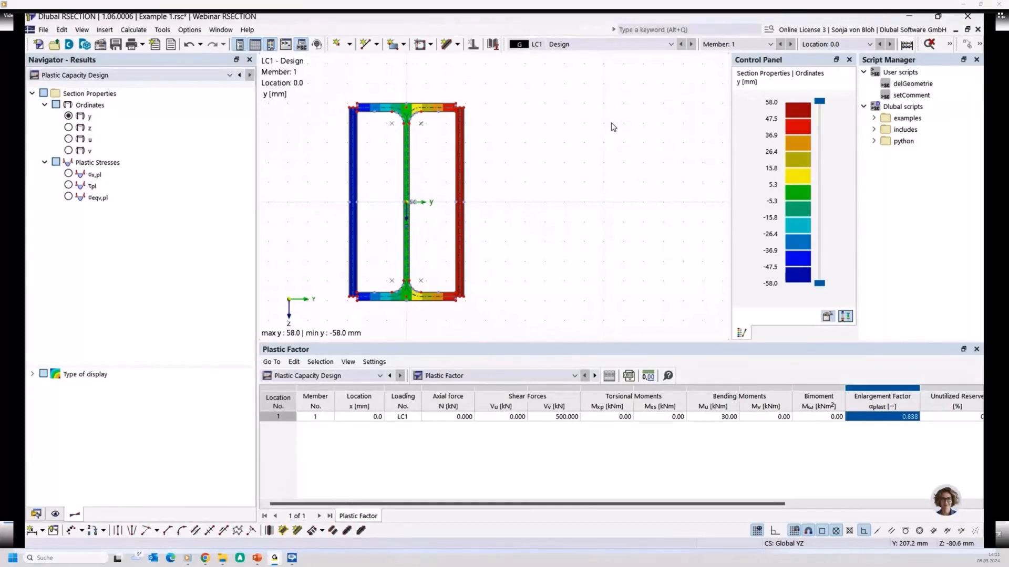
# Create a new model named Example 2 with Thin-Walled Analysis as the analysis method
pyautogui.click(35, 514)
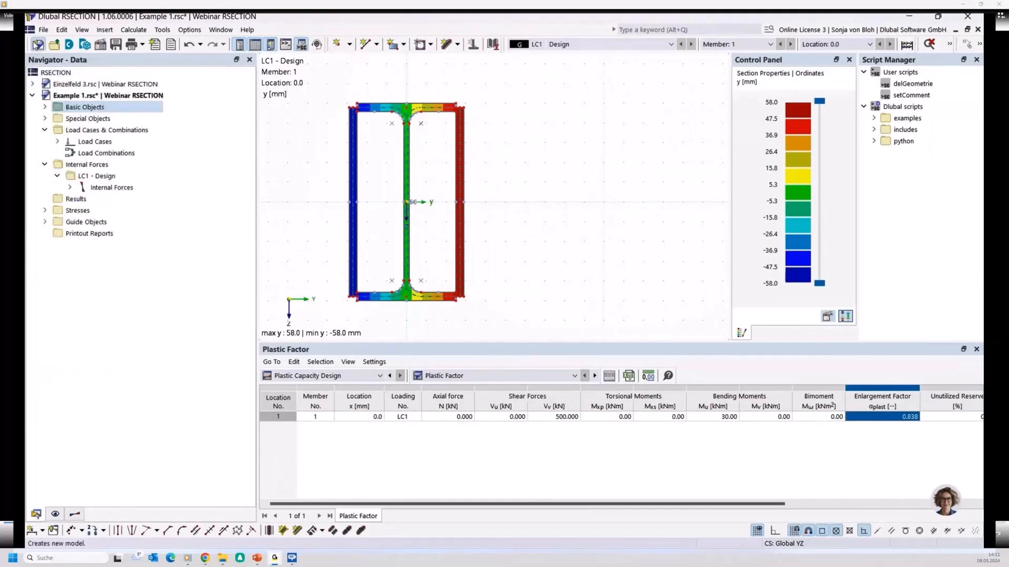
pyautogui.click(38, 44)
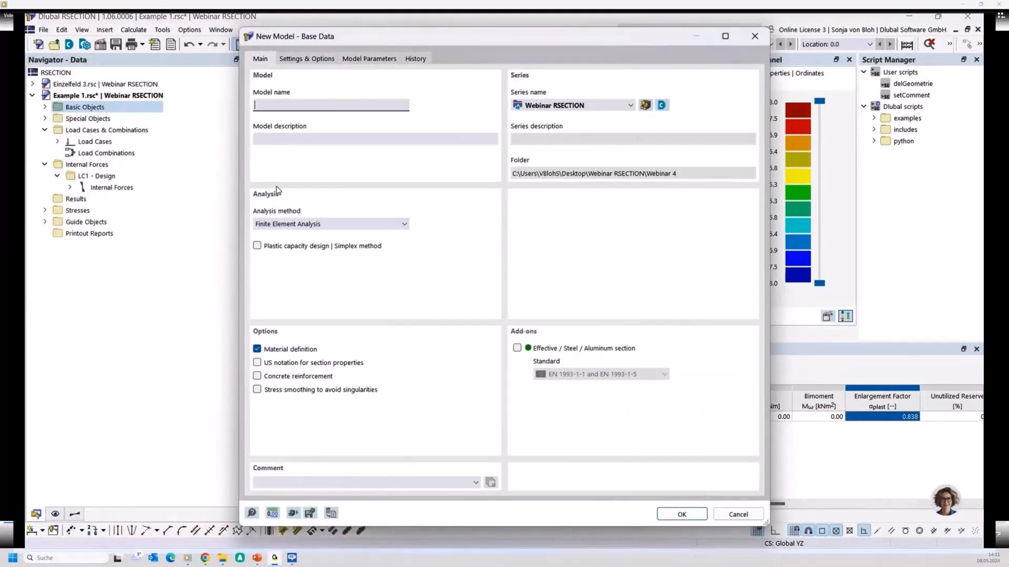
pyautogui.write('Example 2')
pyautogui.click(301, 225)
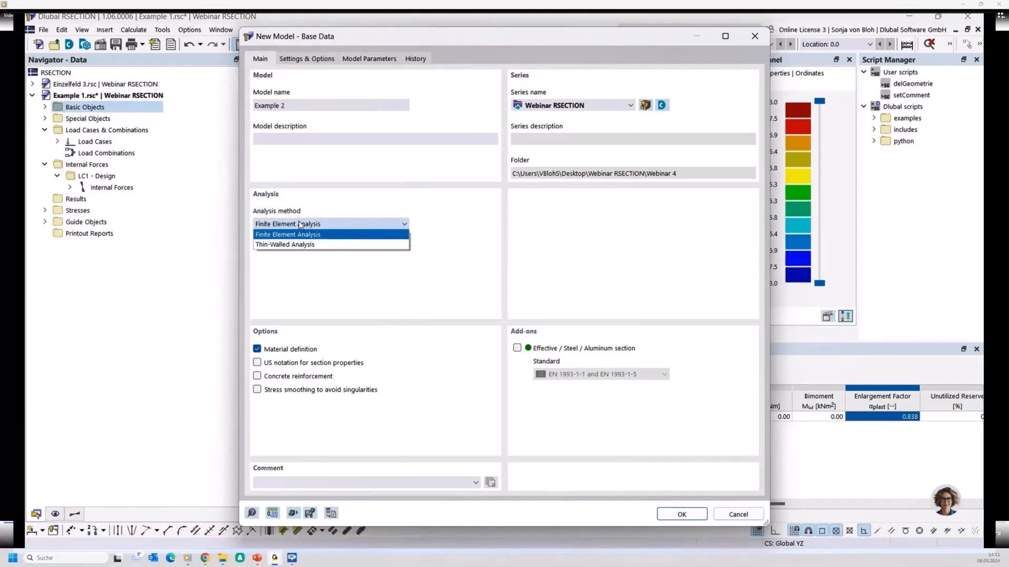
pyautogui.click(290, 244)
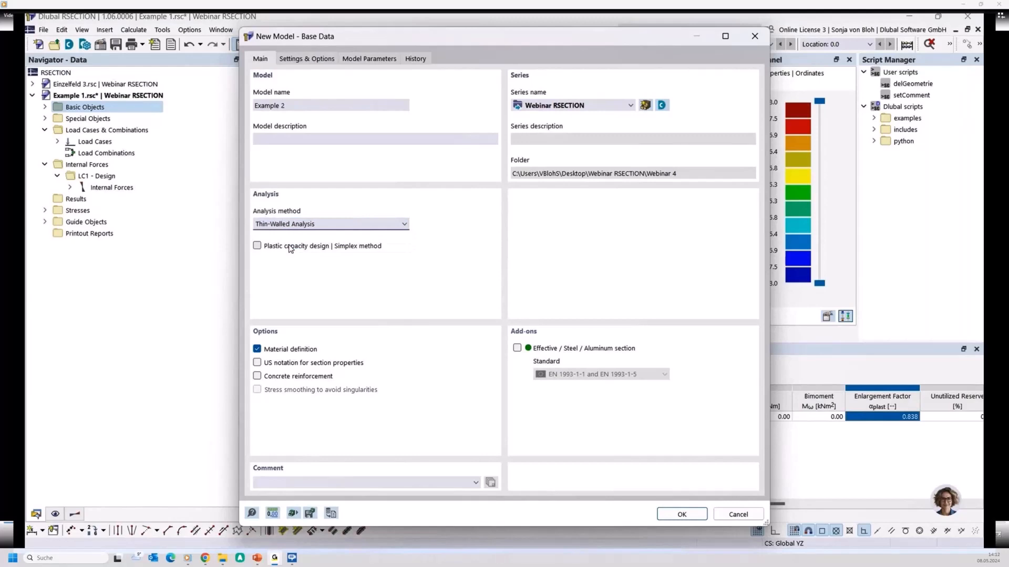
pyautogui.click(671, 513)
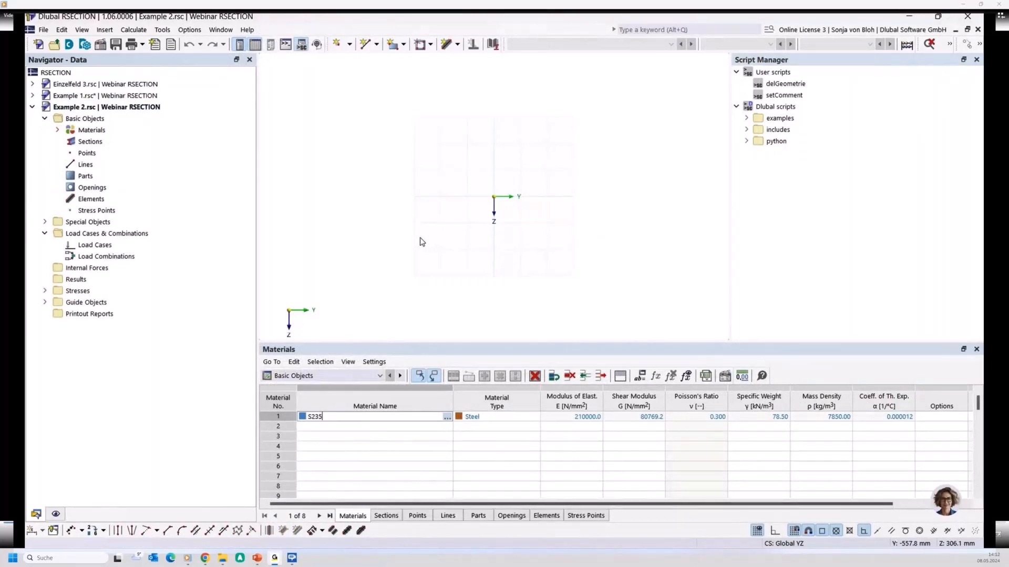
# Draw two adjoining horizontal single-line elements, each 80 mm long and 10 mm thick, from Y 0 to Y 160 mm at Z -40 mm
pyautogui.click(456, 48)
pyautogui.click(456, 61)
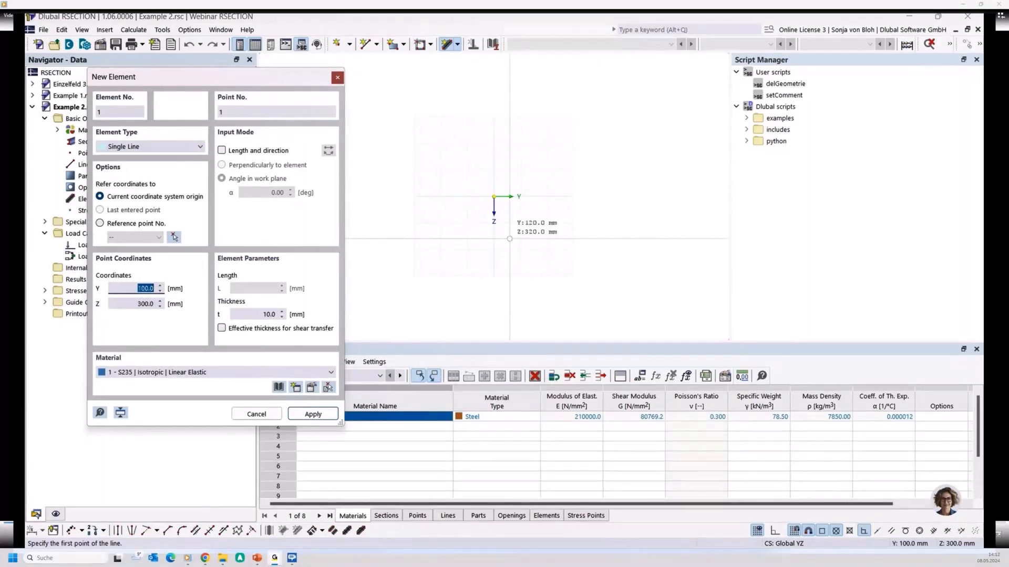
pyautogui.scroll(3, 515, 202)
pyautogui.scroll(1, 486, 192)
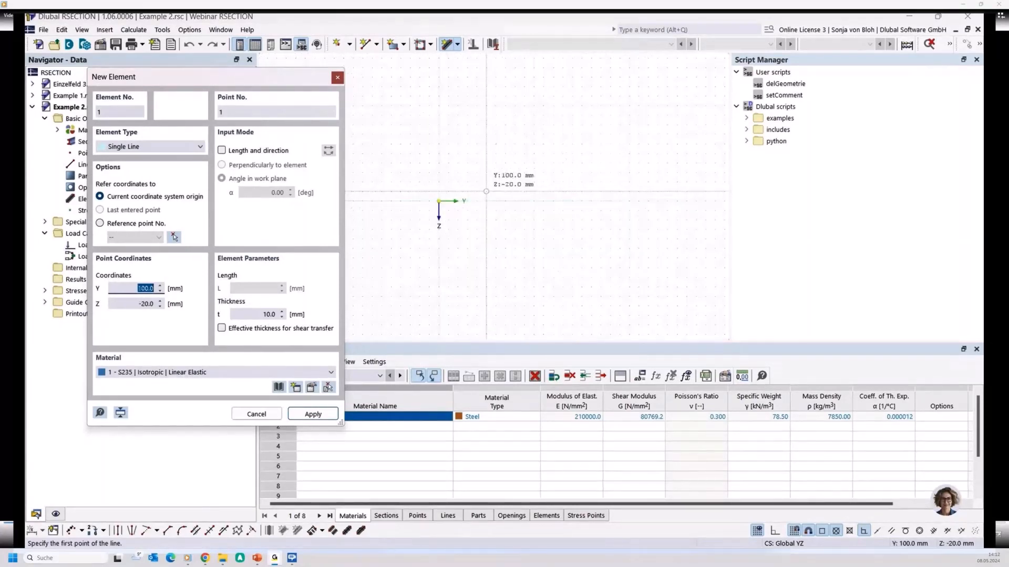
pyautogui.click(439, 182)
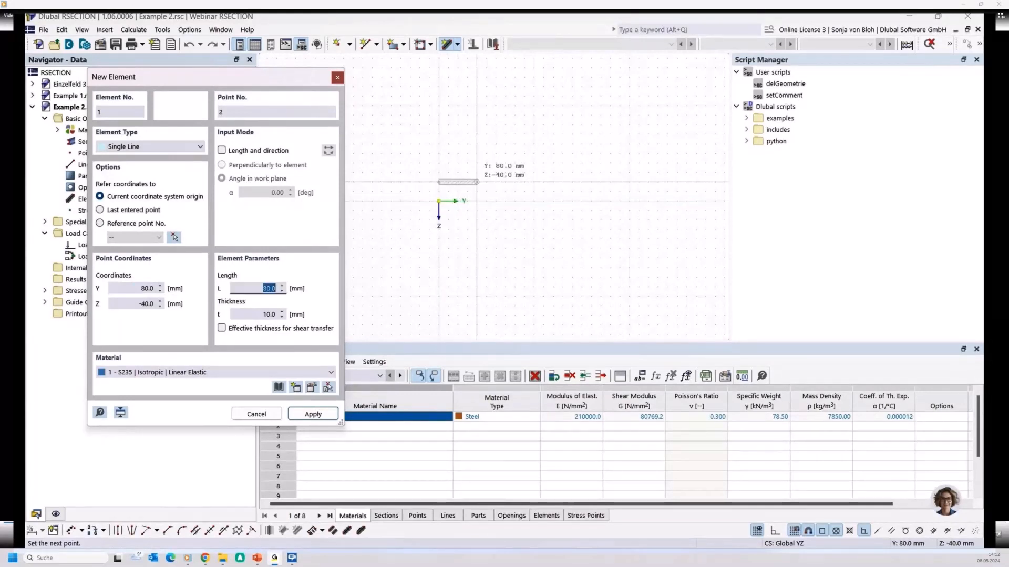
pyautogui.click(477, 181)
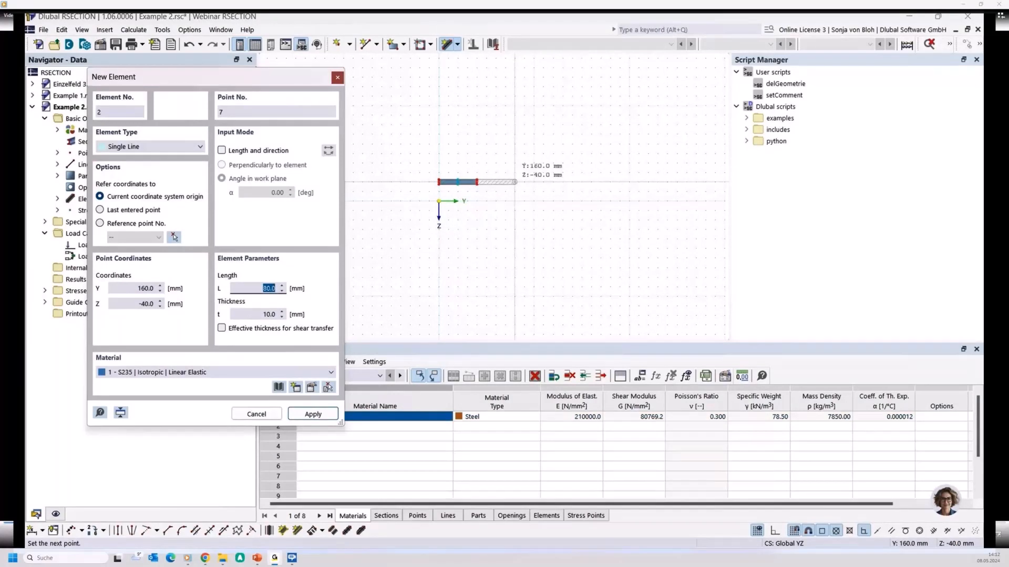
pyautogui.click(514, 182)
pyautogui.scroll(2, 463, 177)
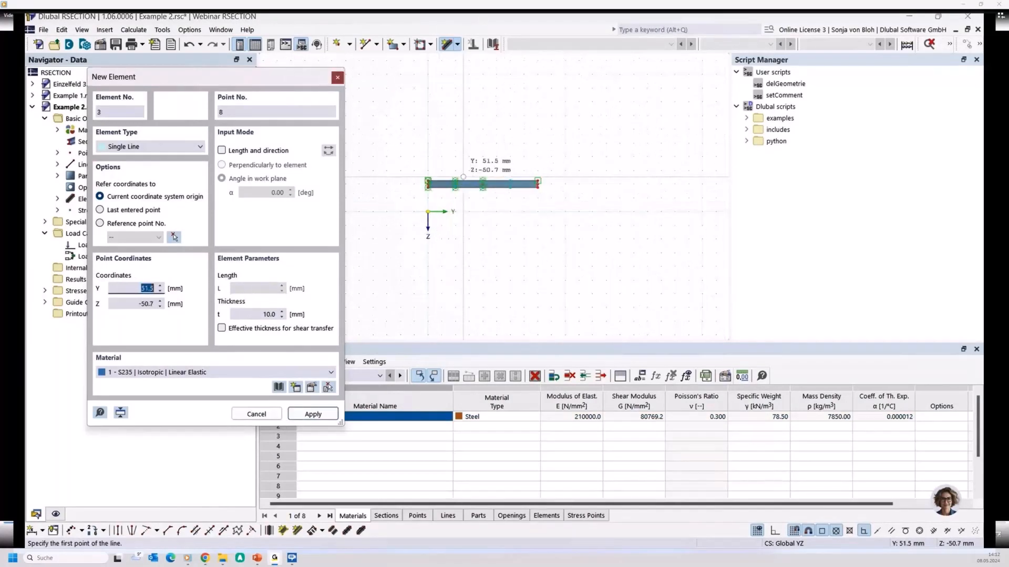
pyautogui.scroll(2, 462, 177)
pyautogui.press('Escape')
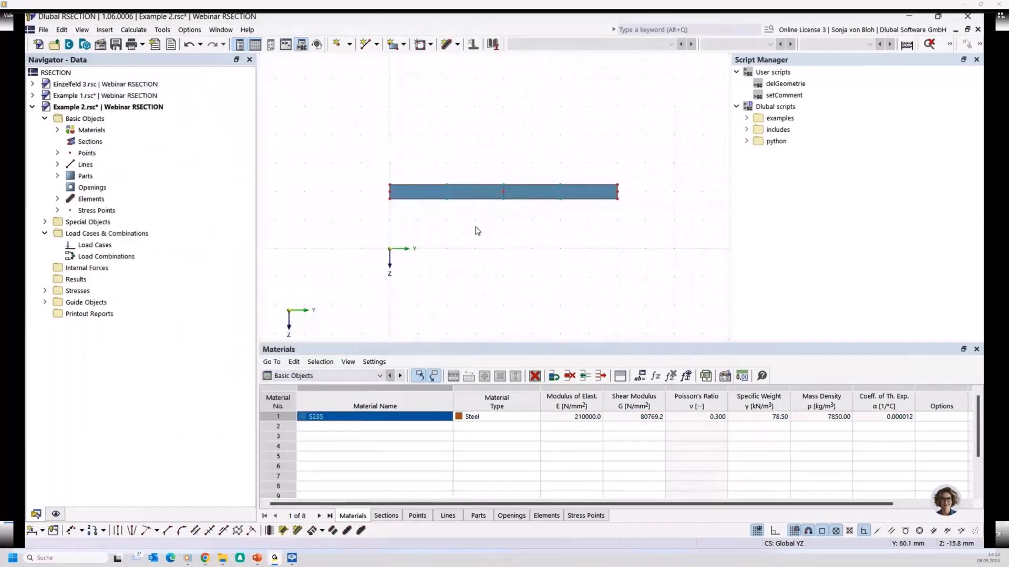
# Show object numbering in the drawing and examine the property entries of elements 1 and 2
pyautogui.rightClick(393, 218)
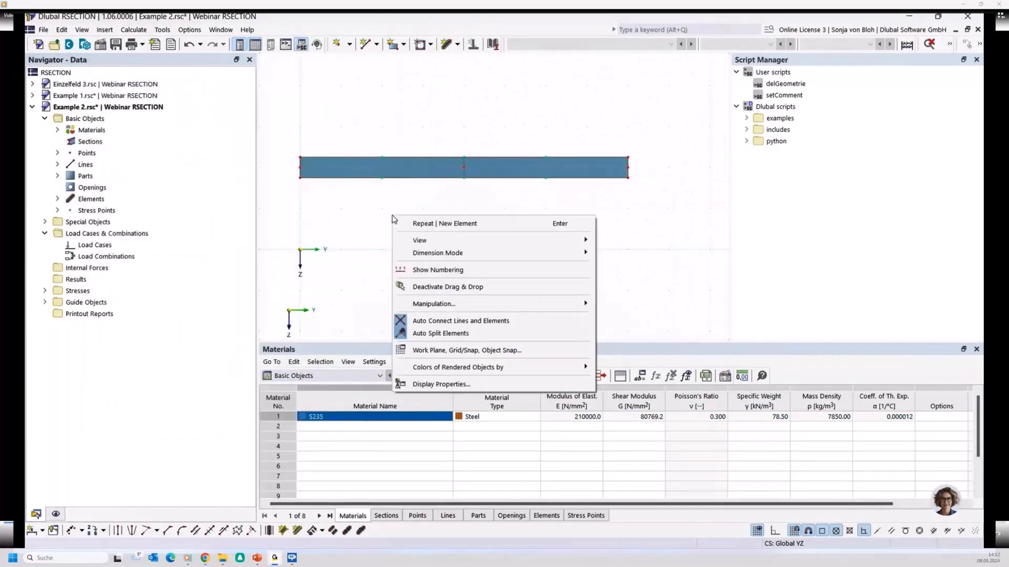
pyautogui.click(419, 271)
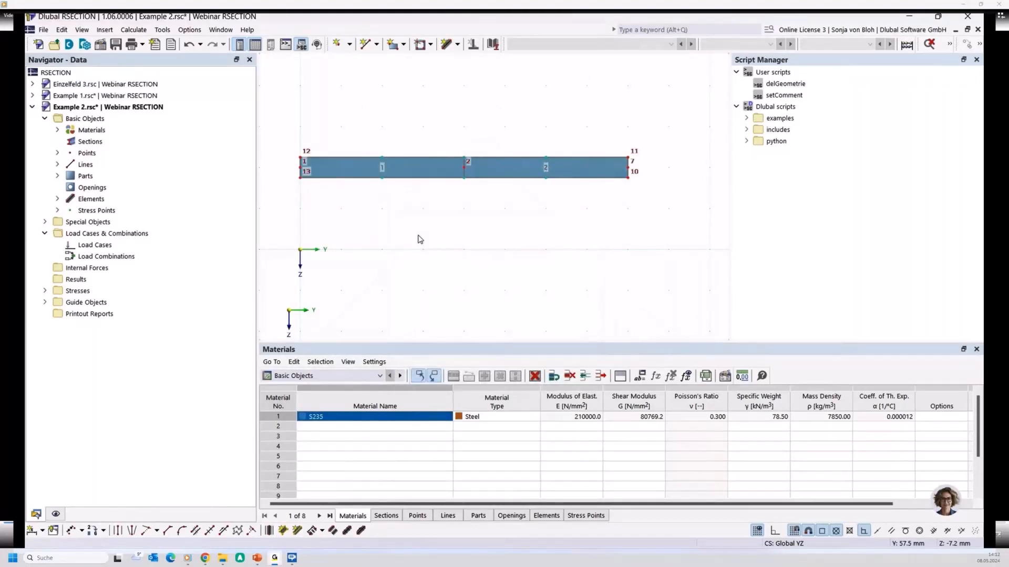
pyautogui.click(57, 198)
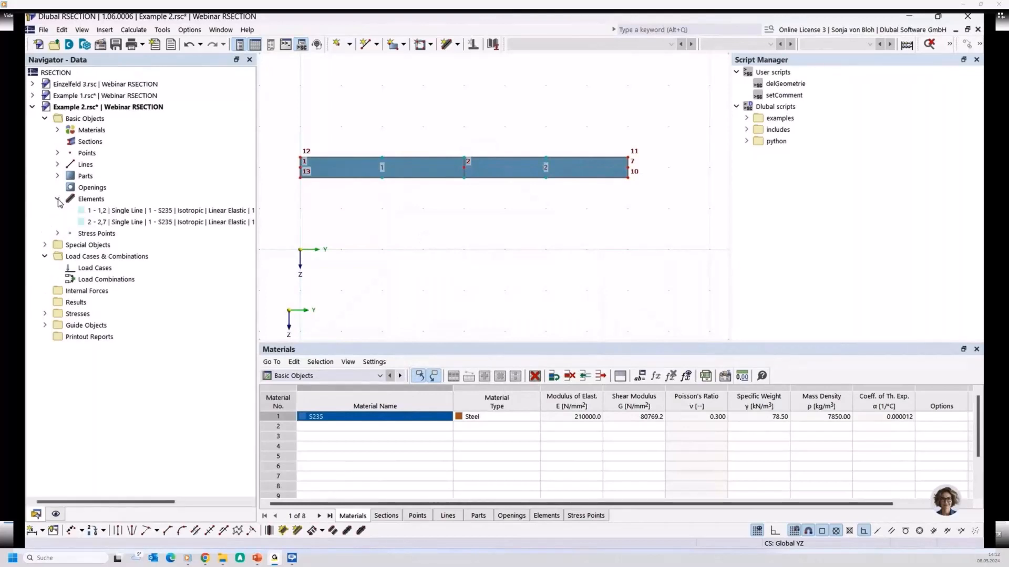
pyautogui.click(111, 211)
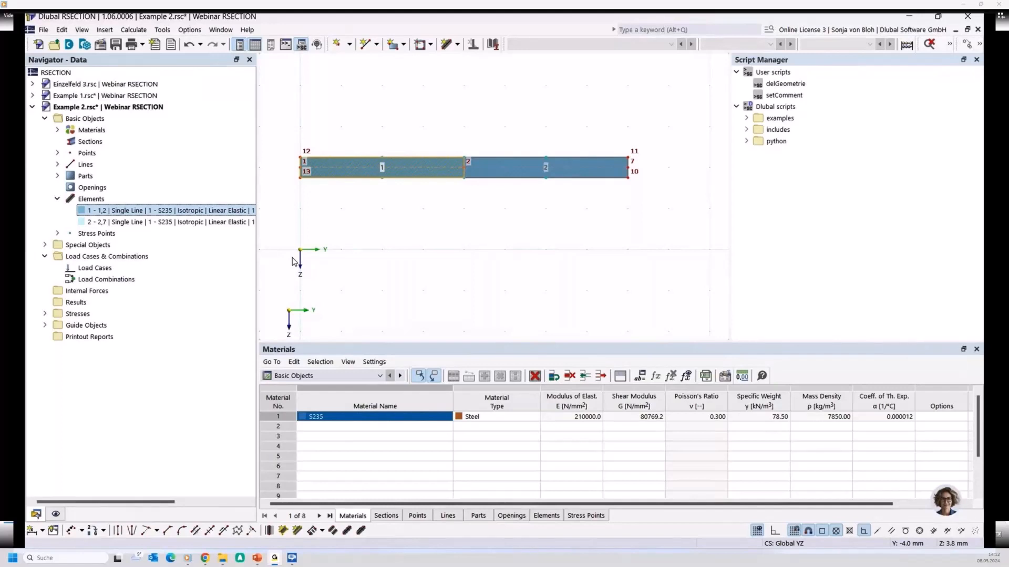
pyautogui.click(149, 224)
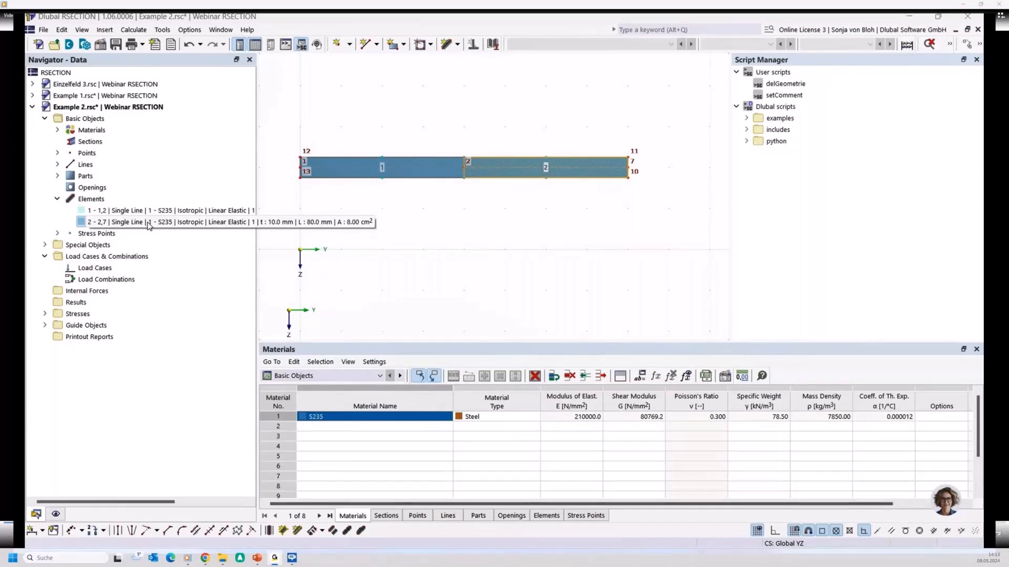
pyautogui.click(149, 222)
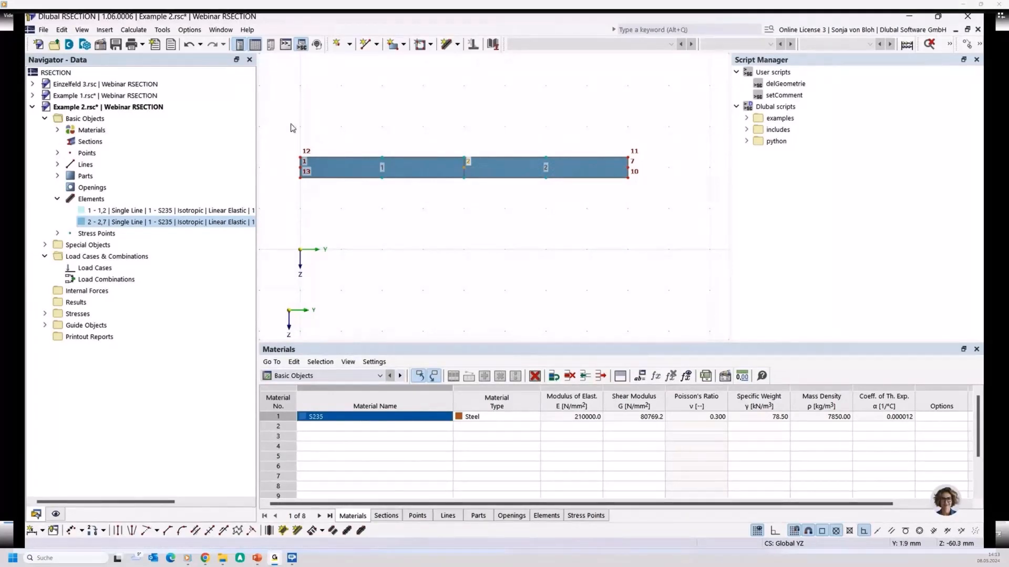
# Delete both horizontal elements and deactivate Auto Connect Lines and Elements and Auto Split Elements
pyautogui.moveTo(282, 122); pyautogui.dragTo(656, 204)
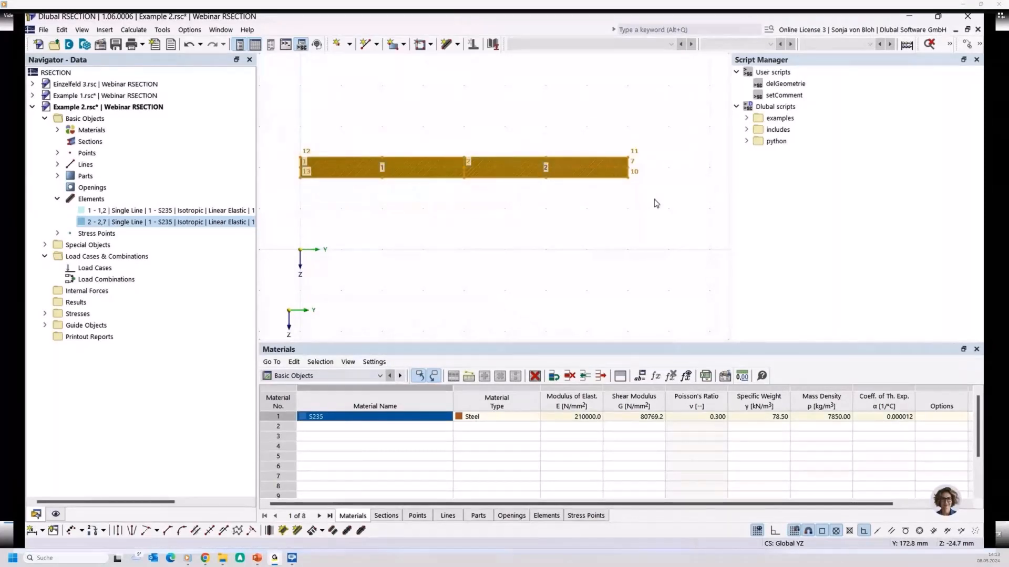
pyautogui.press('Delete')
pyautogui.rightClick(361, 158)
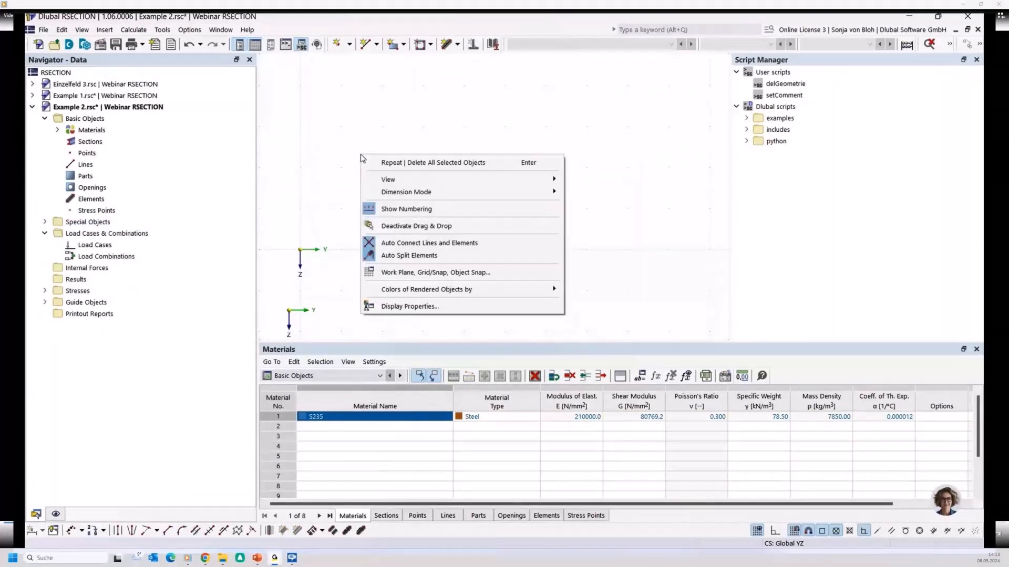
pyautogui.click(389, 243)
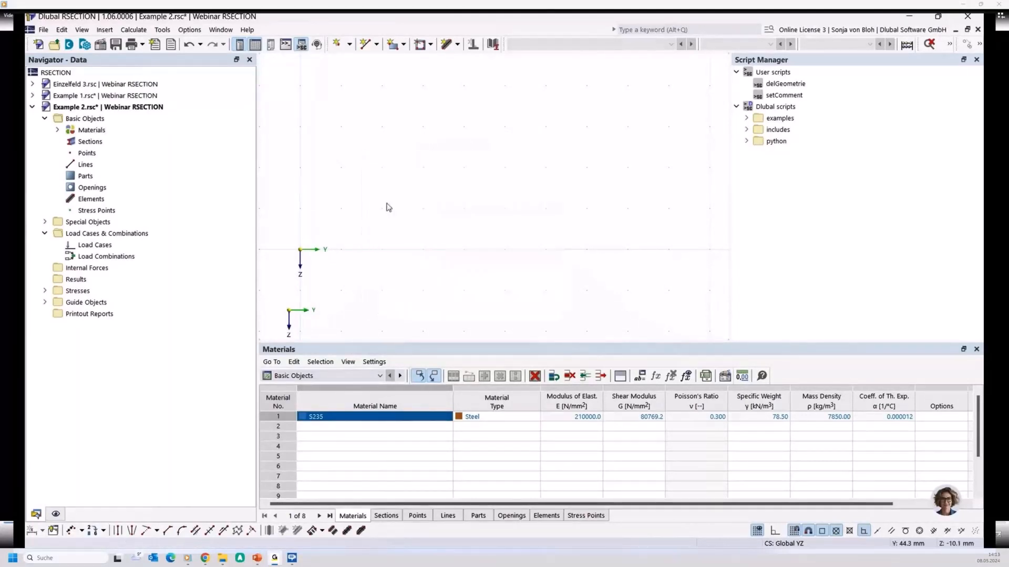
pyautogui.rightClick(383, 197)
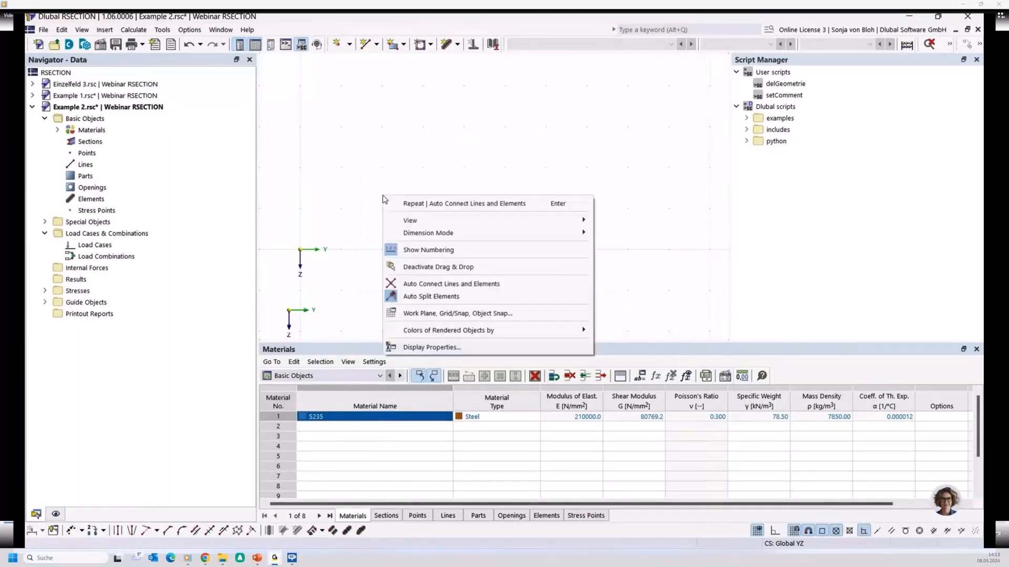
pyautogui.click(442, 297)
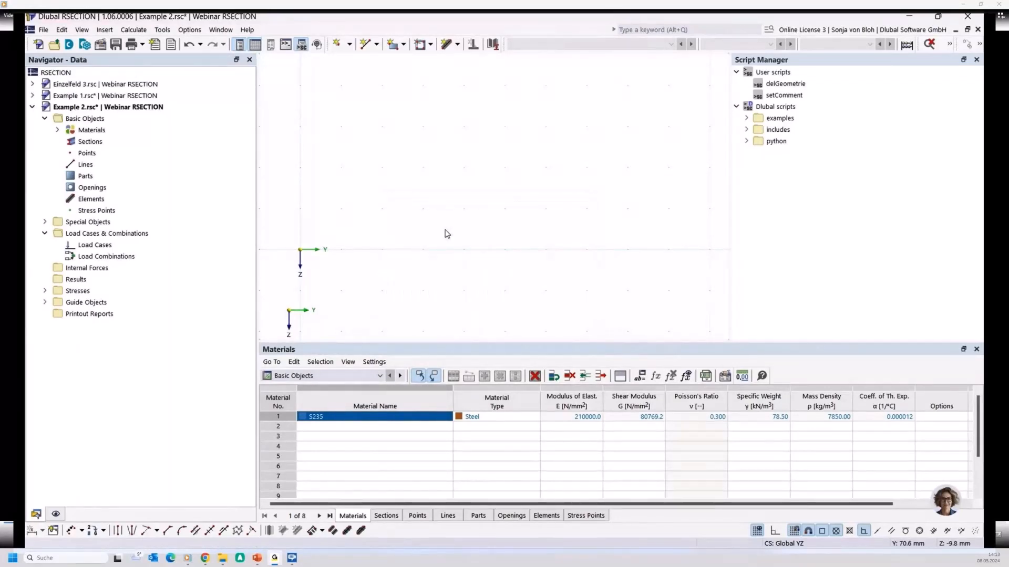
# Draw a horizontal single-line S235 element 120 mm long and 10 mm thick, running from Y 40 to Y 160 mm at Z -40 mm
pyautogui.click(457, 45)
pyautogui.click(459, 65)
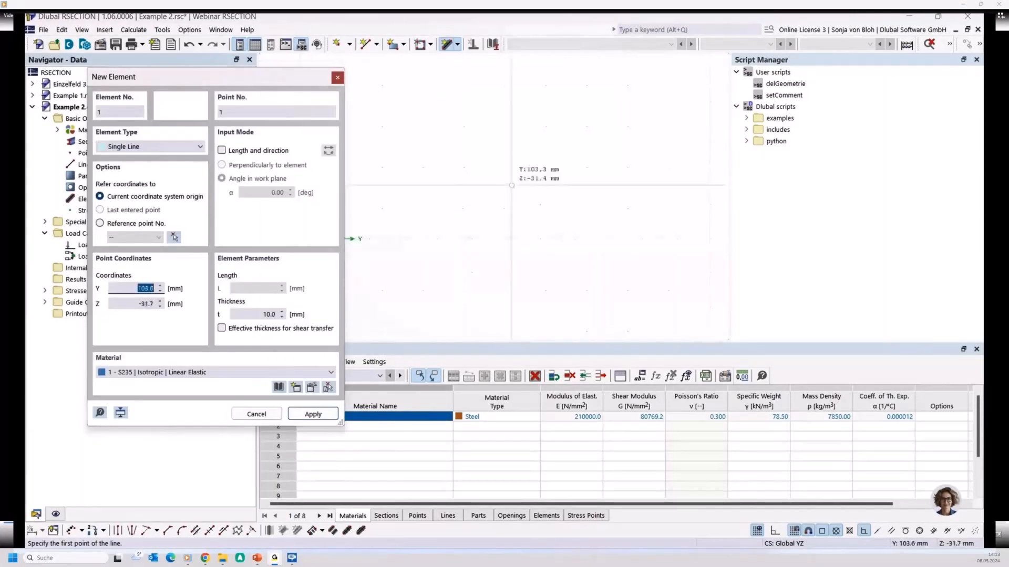
pyautogui.click(437, 174)
pyautogui.click(580, 174)
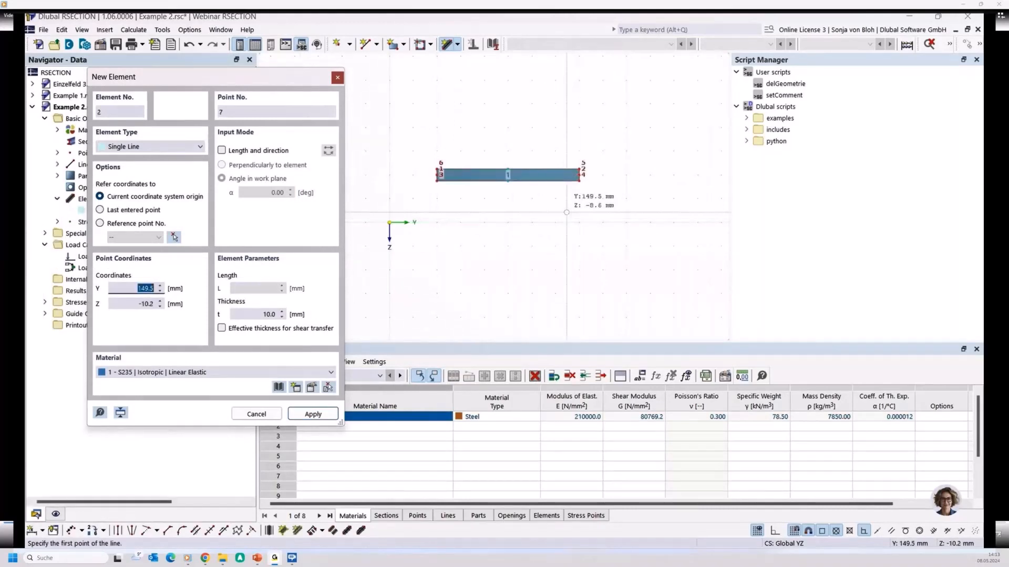
# Draw a vertical single-line element 40 mm long and 10 mm thick at Y 120 mm, from Z 0 to the horizontal element at Z -40 mm
pyautogui.click(532, 222)
pyautogui.scroll(2, 541, 192)
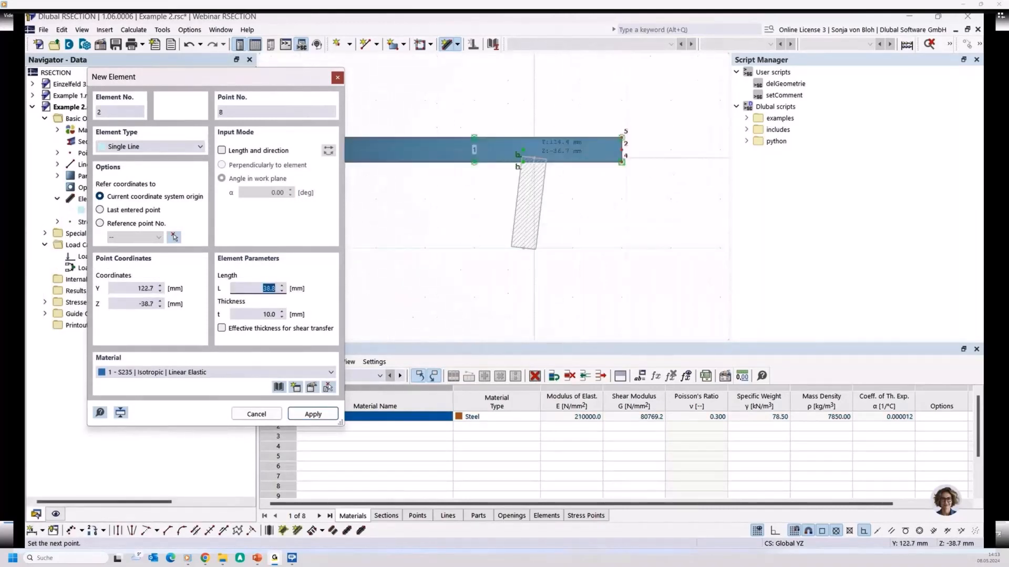
pyautogui.click(523, 150)
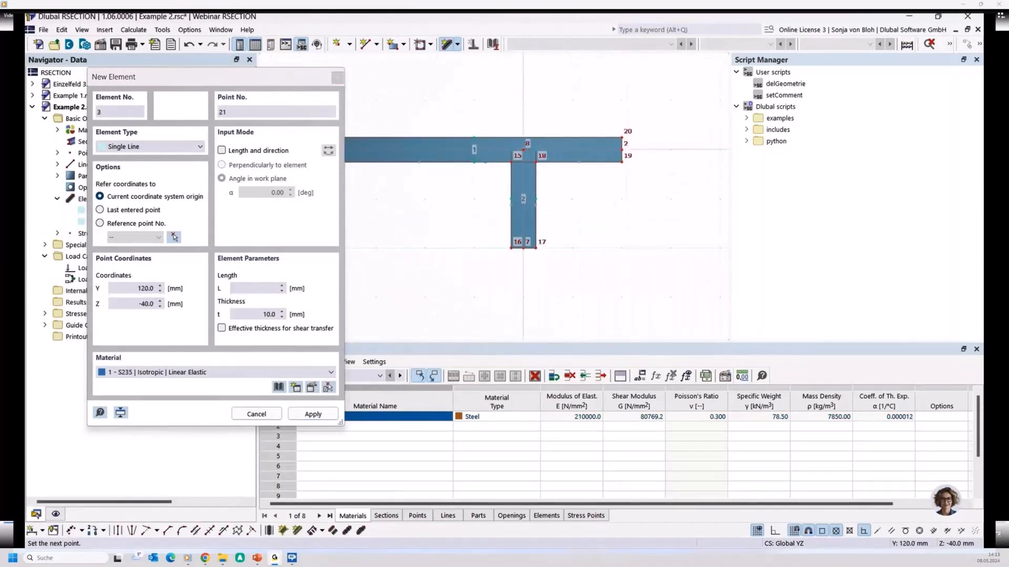
pyautogui.press('Escape')
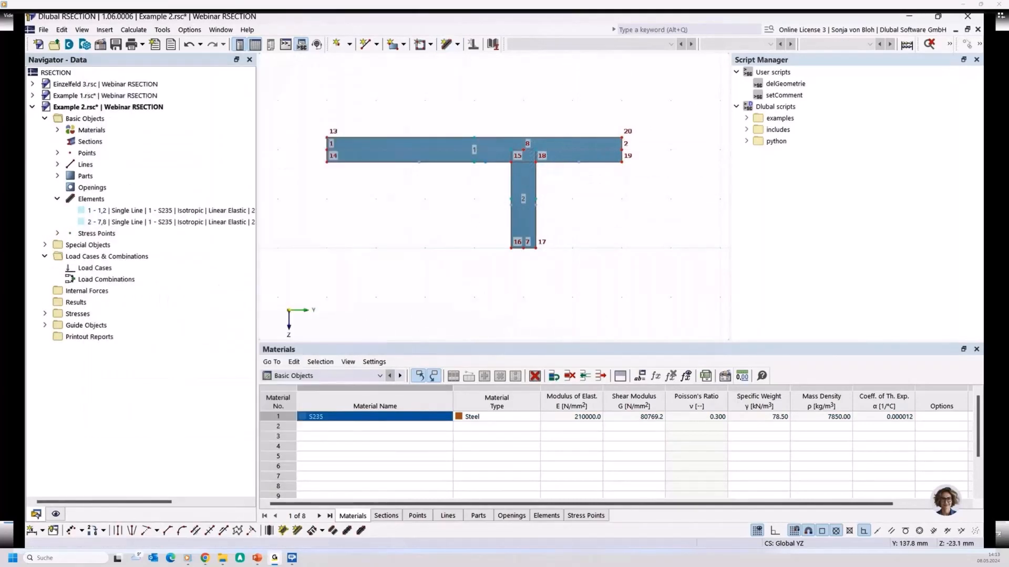
pyautogui.moveTo(462, 215); pyautogui.dragTo(412, 223, button='middle')
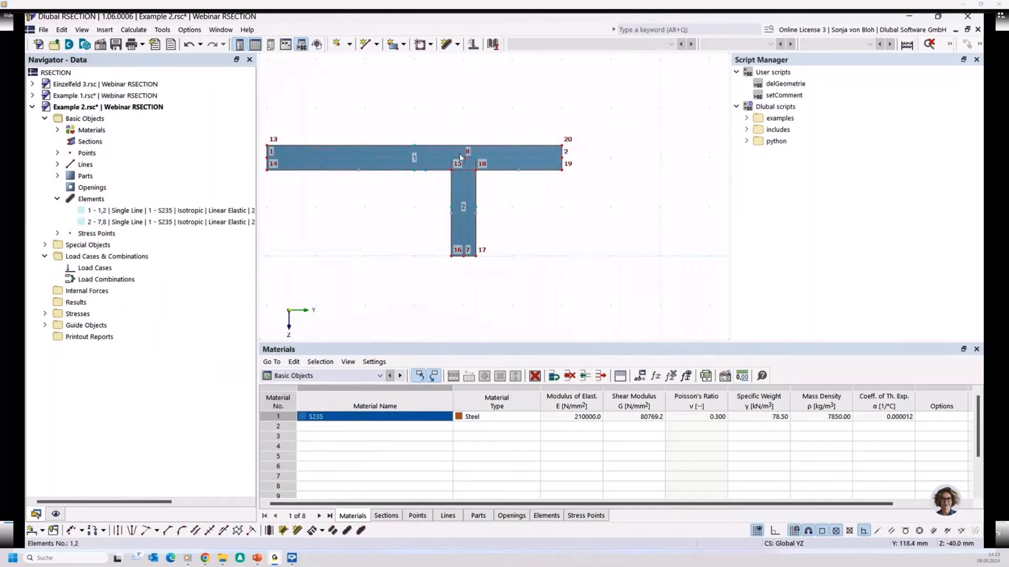
# Check the automatic connect and split settings, and examine the length and area of the horizontal and vertical elements
pyautogui.rightClick(357, 225)
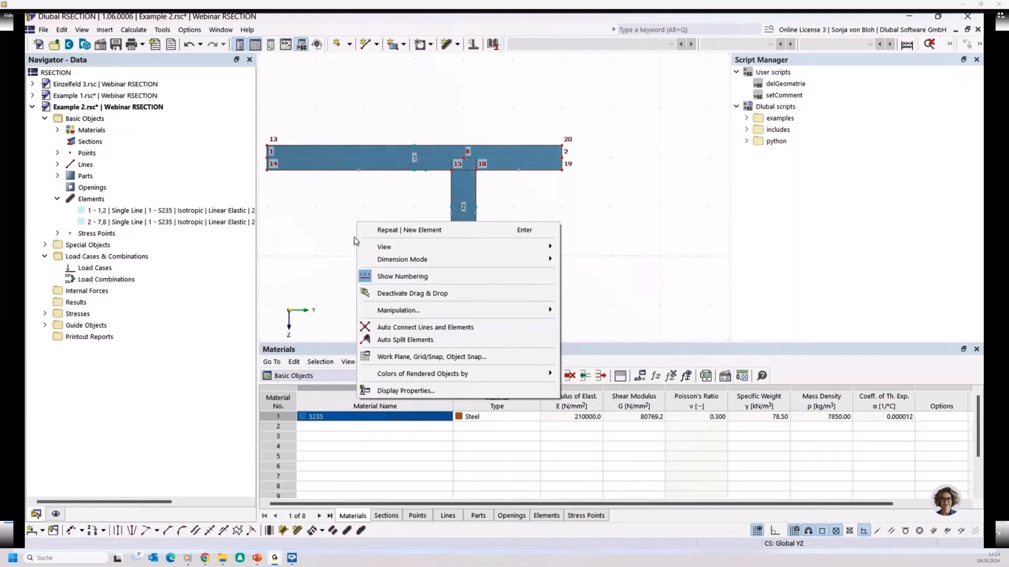
pyautogui.click(310, 194)
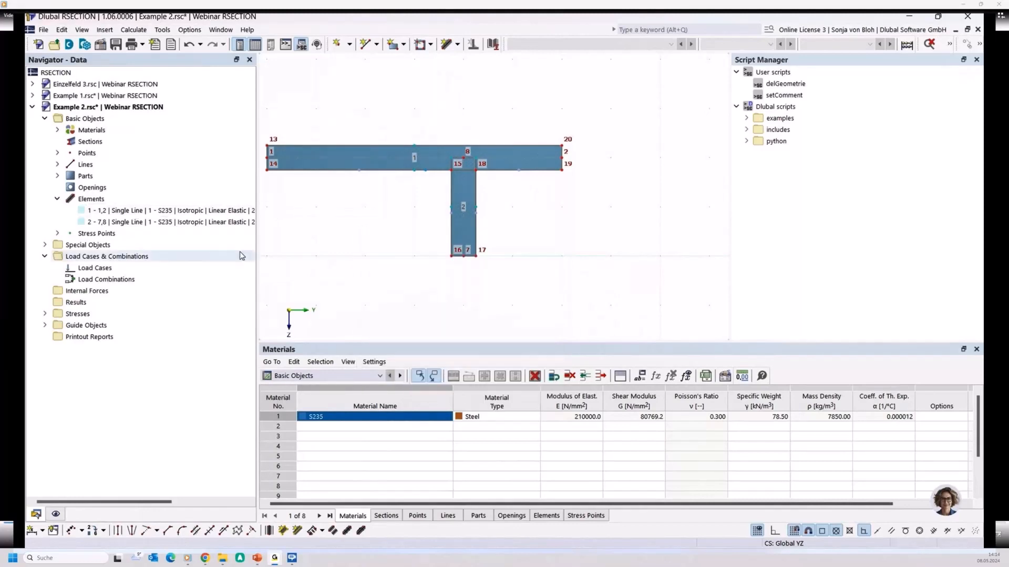
pyautogui.moveTo(257, 249); pyautogui.dragTo(295, 249)
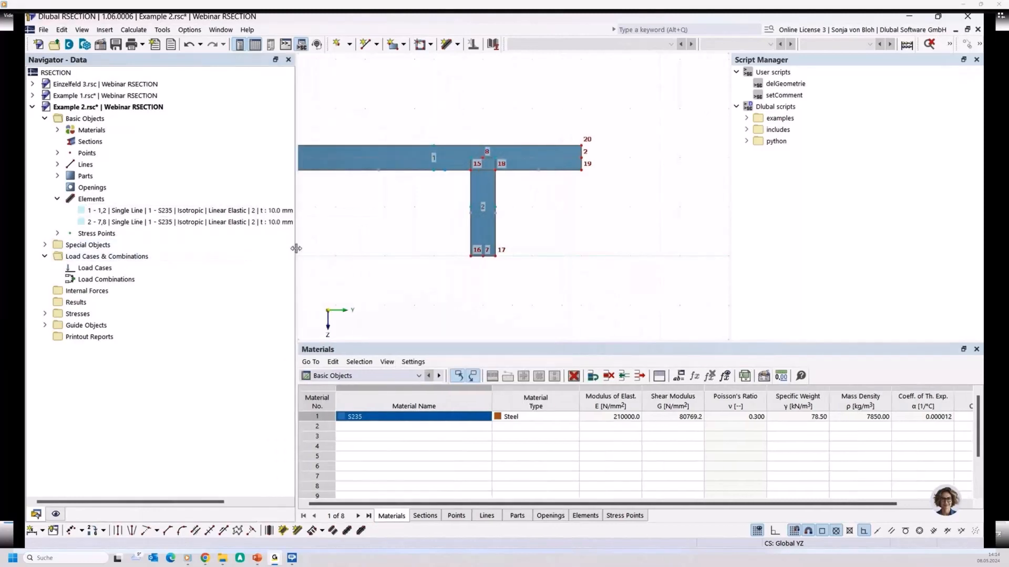
pyautogui.click(167, 210)
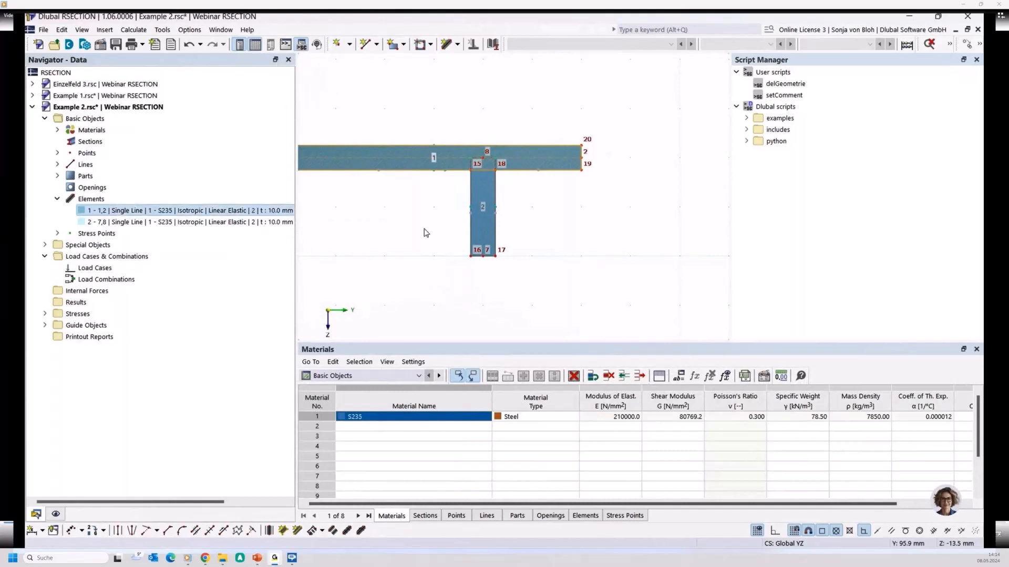
pyautogui.click(189, 221)
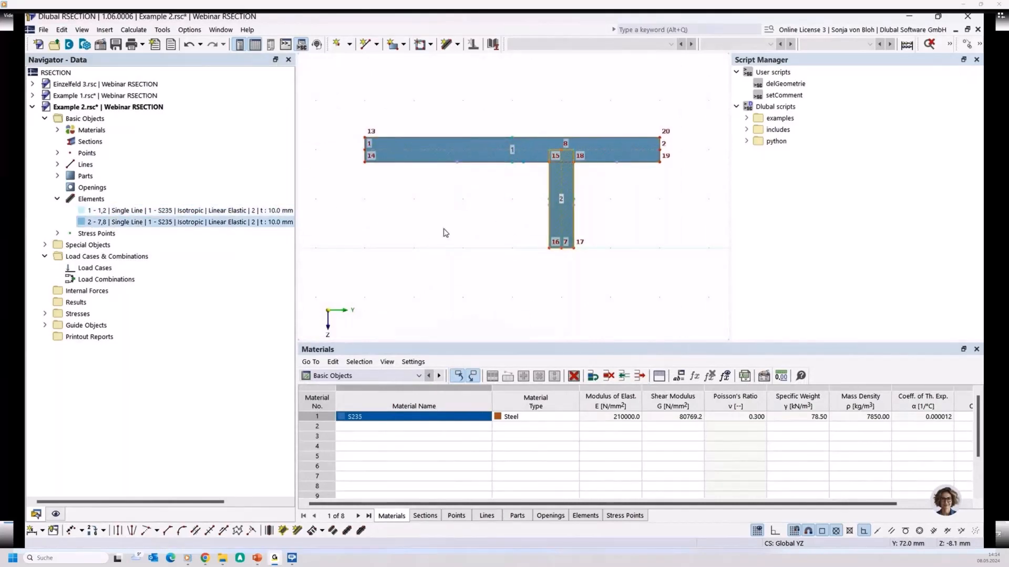
pyautogui.click(105, 211)
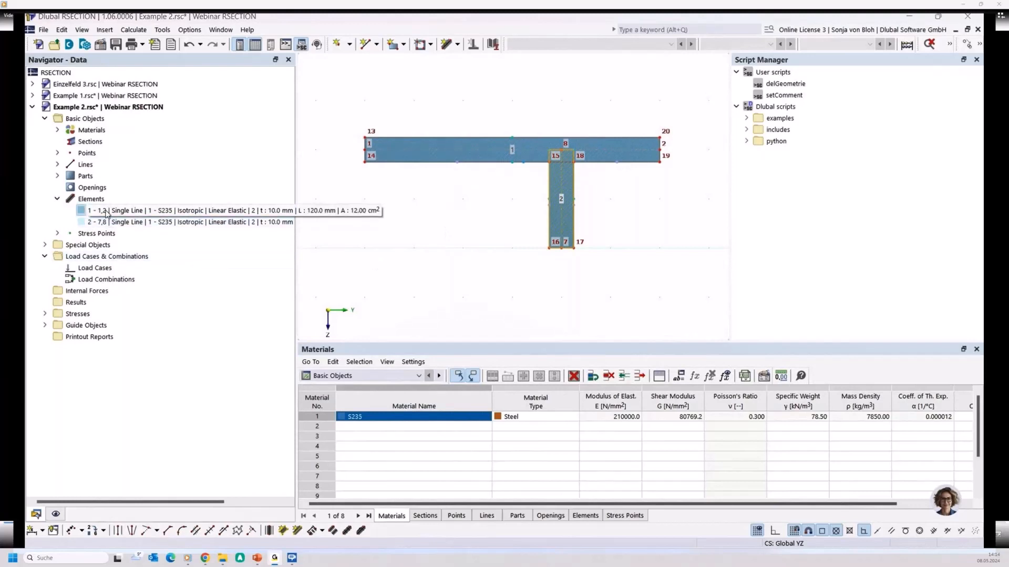
pyautogui.click(148, 222)
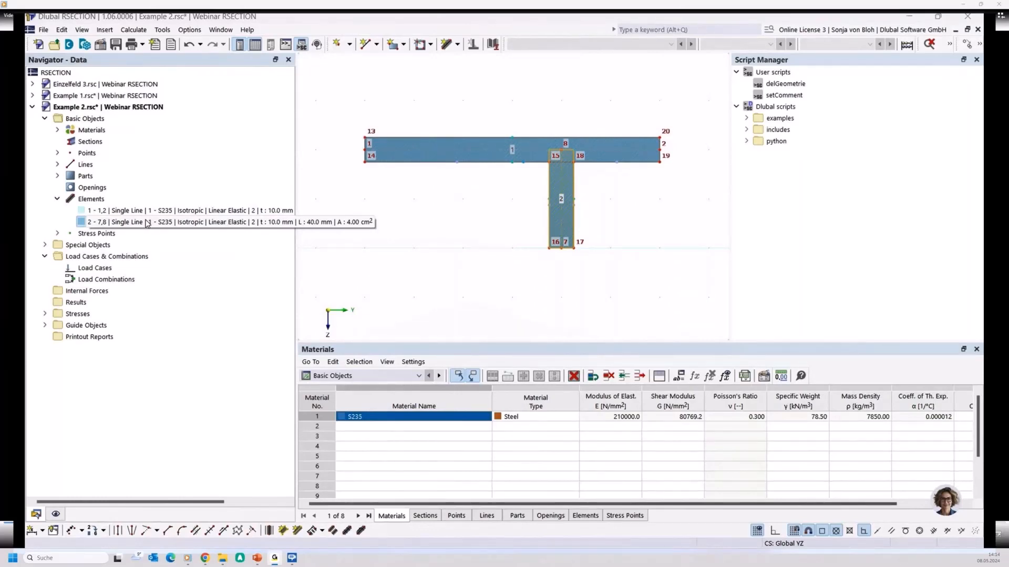
# Try to calculate the section with the horizontal and vertical elements unconnected
pyautogui.click(134, 29)
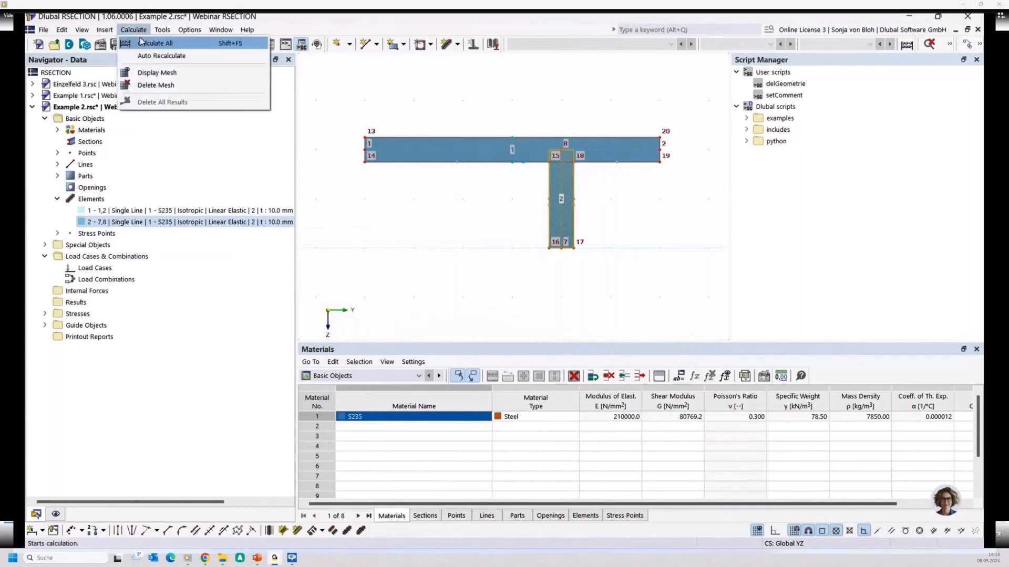
pyautogui.click(141, 42)
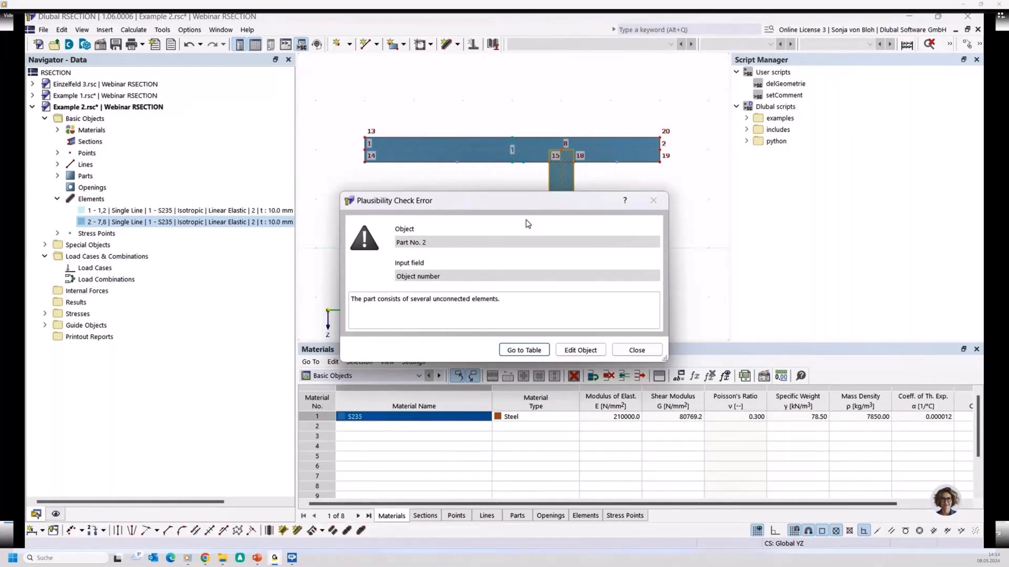
pyautogui.click(637, 350)
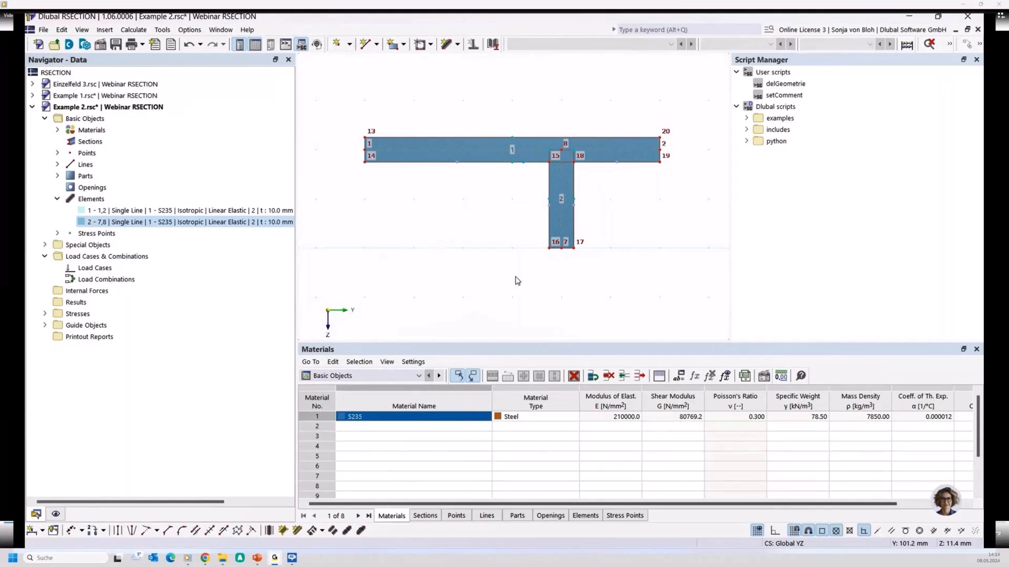
# Connect the horizontal and vertical elements at their junction near Y 120 mm, using the connect lines and elements function
pyautogui.click(979, 45)
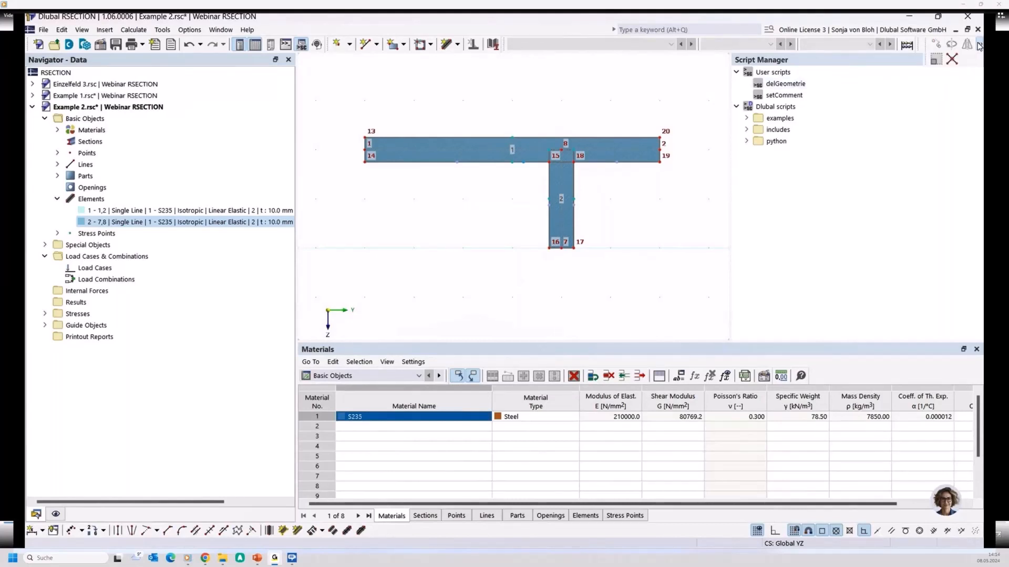
pyautogui.click(951, 61)
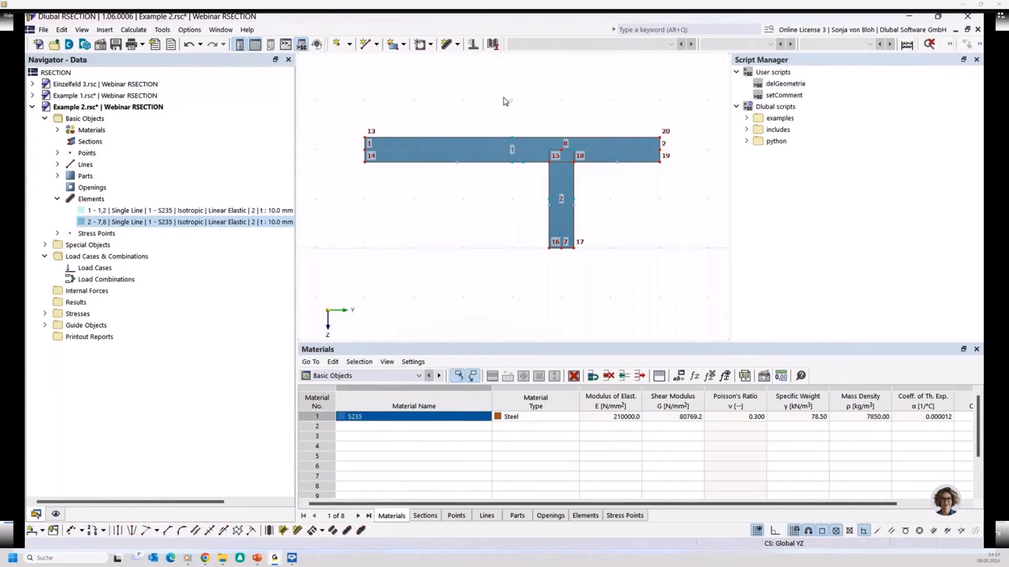
pyautogui.moveTo(502, 97); pyautogui.dragTo(639, 205)
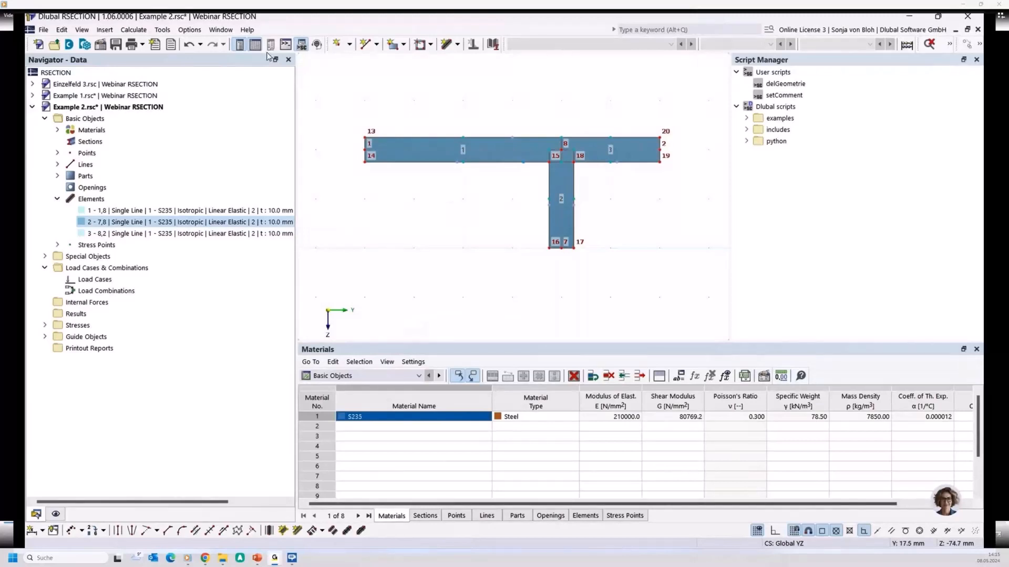
# Calculate the section with the connected elements using Calculate All
pyautogui.click(134, 30)
pyautogui.click(142, 43)
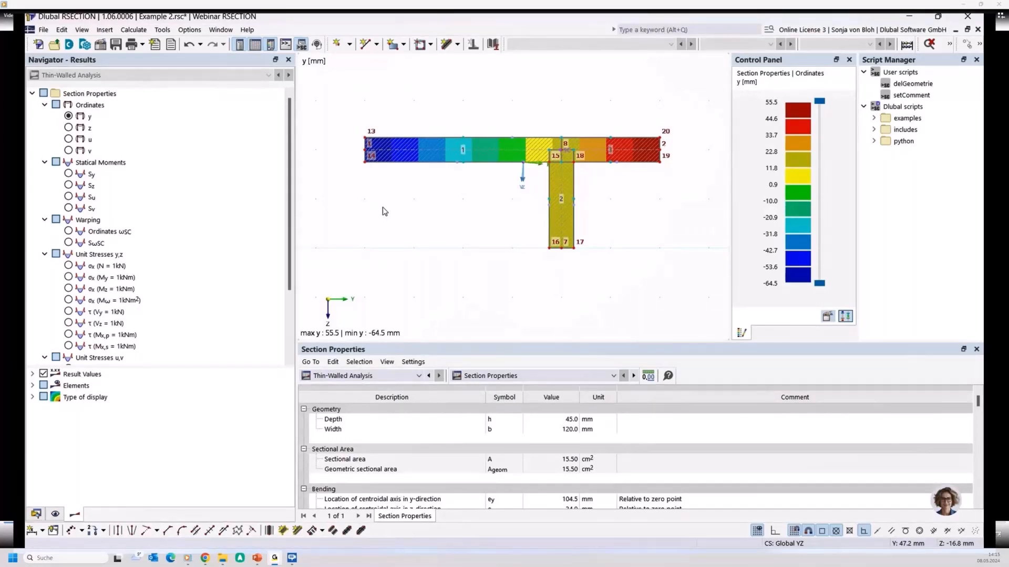
# Delete all elements of the calculated T-shaped section in Example 2
pyautogui.scroll(-1, 383, 207)
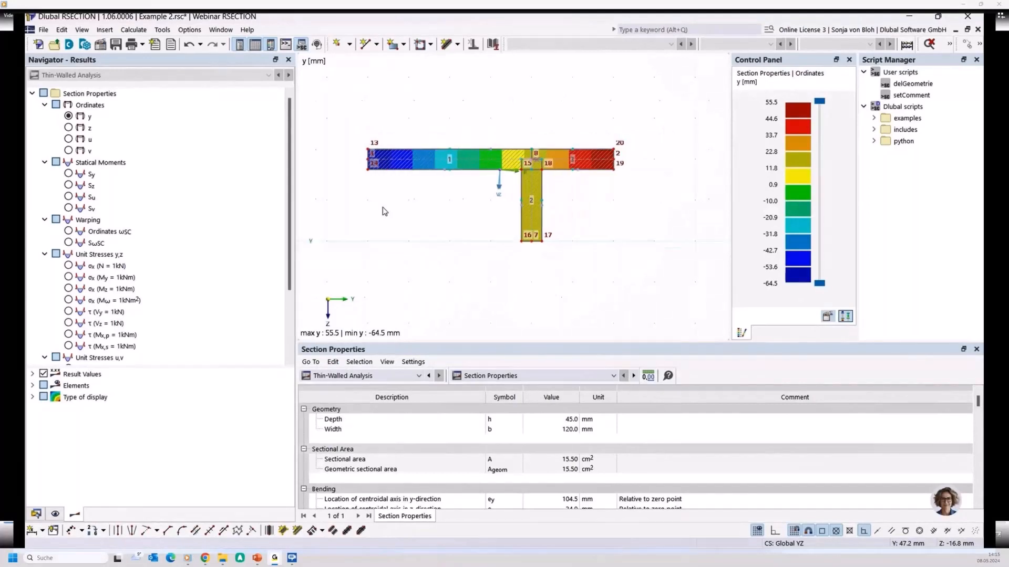
pyautogui.moveTo(351, 110); pyautogui.dragTo(660, 279)
pyautogui.press('Delete')
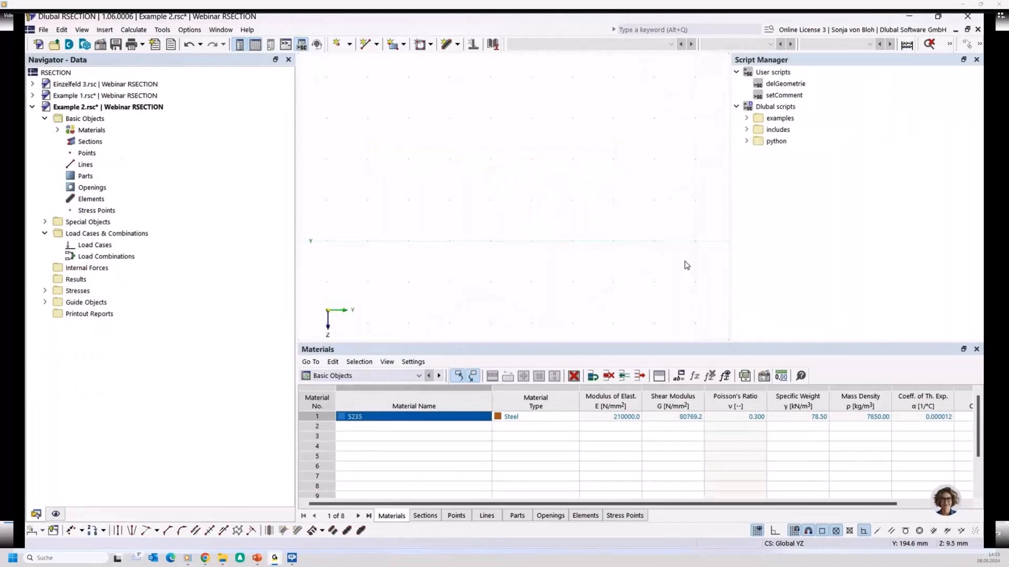
# Begin a new section in Example 2 with the UPN 200 | DIN 1026-1:2009-09 | Özkan profile
pyautogui.rightClick(88, 142)
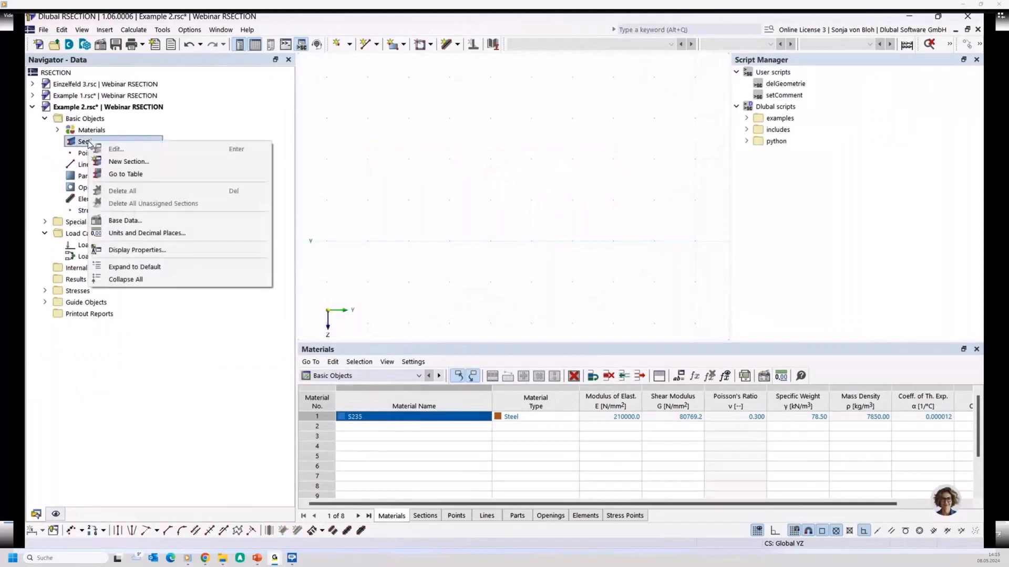
pyautogui.click(116, 160)
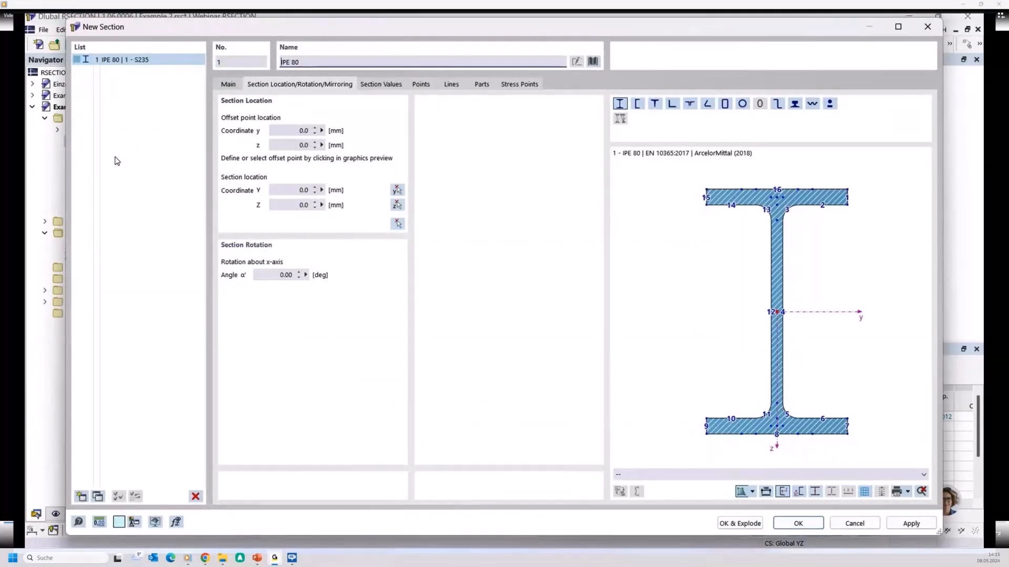
pyautogui.moveTo(309, 62); pyautogui.dragTo(215, 58)
pyautogui.write('UP')
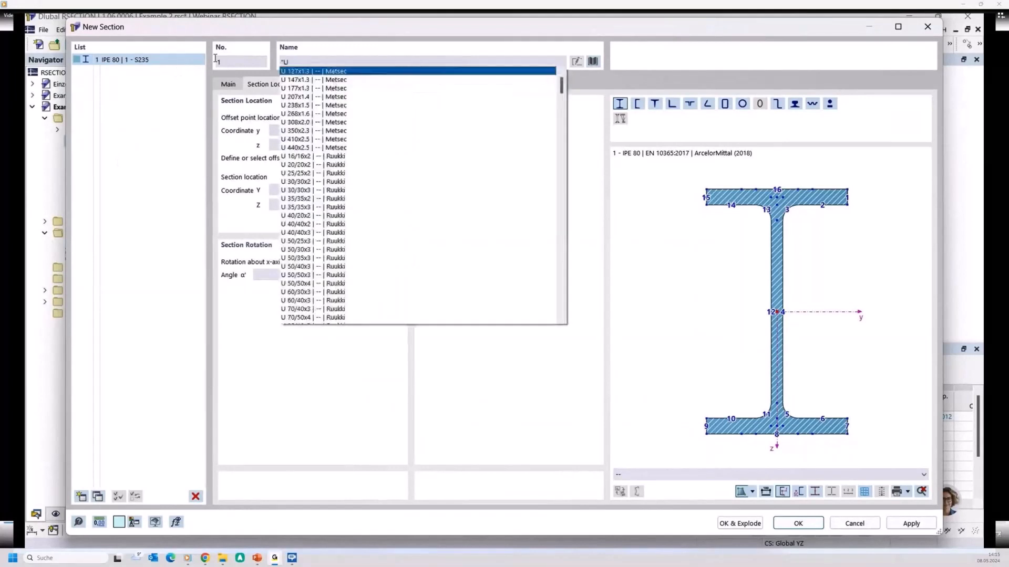
pyautogui.write('N 200')
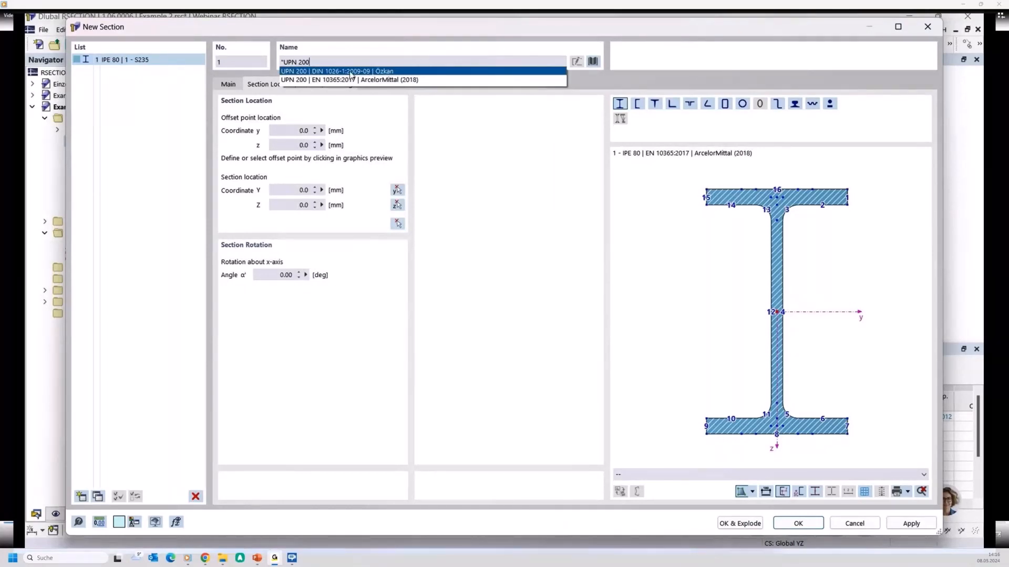
pyautogui.click(320, 72)
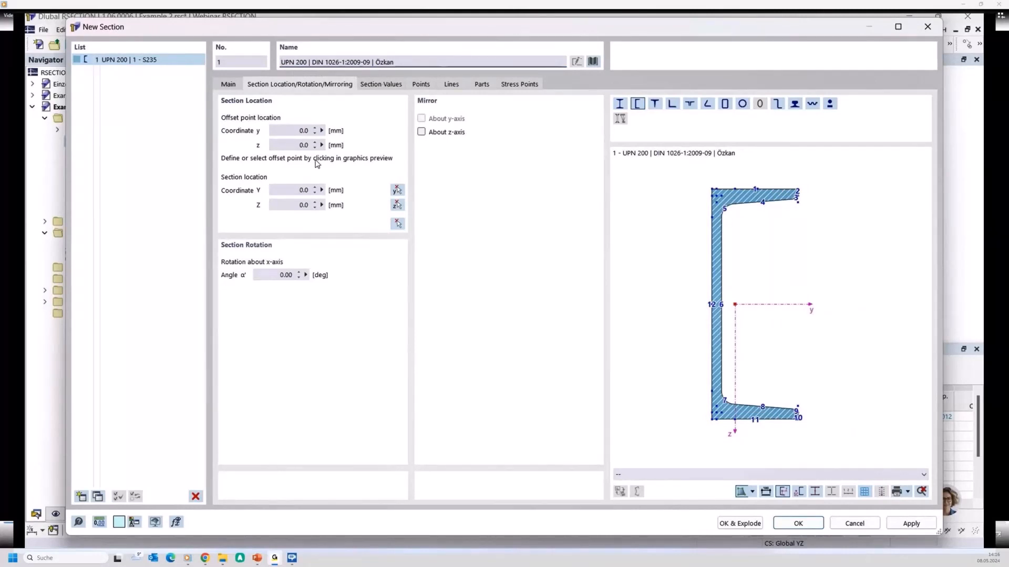
# Set the UPN 200 section's rotation angle about the x-axis to 90° and insert it
pyautogui.click(274, 275)
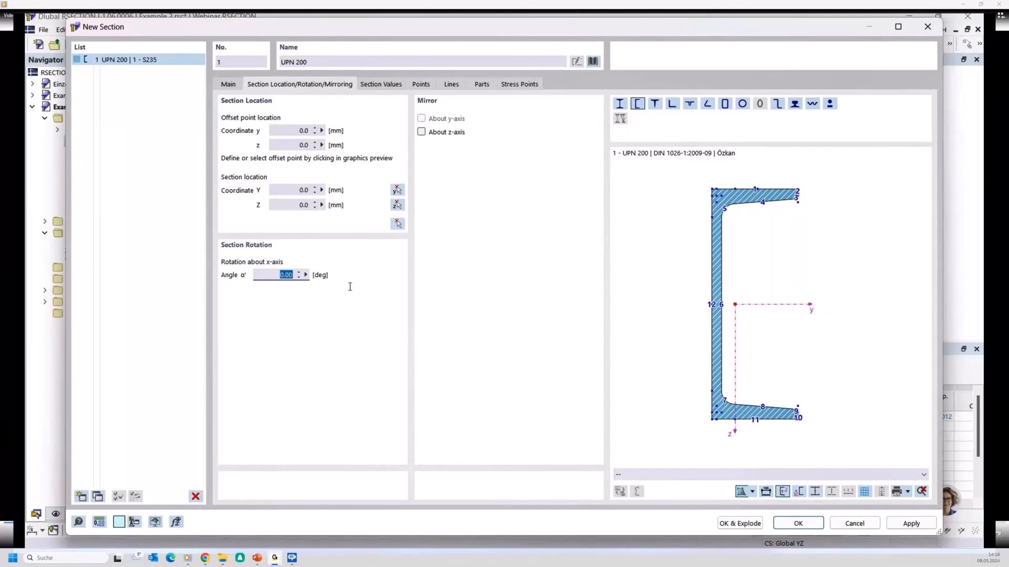
pyautogui.write('90')
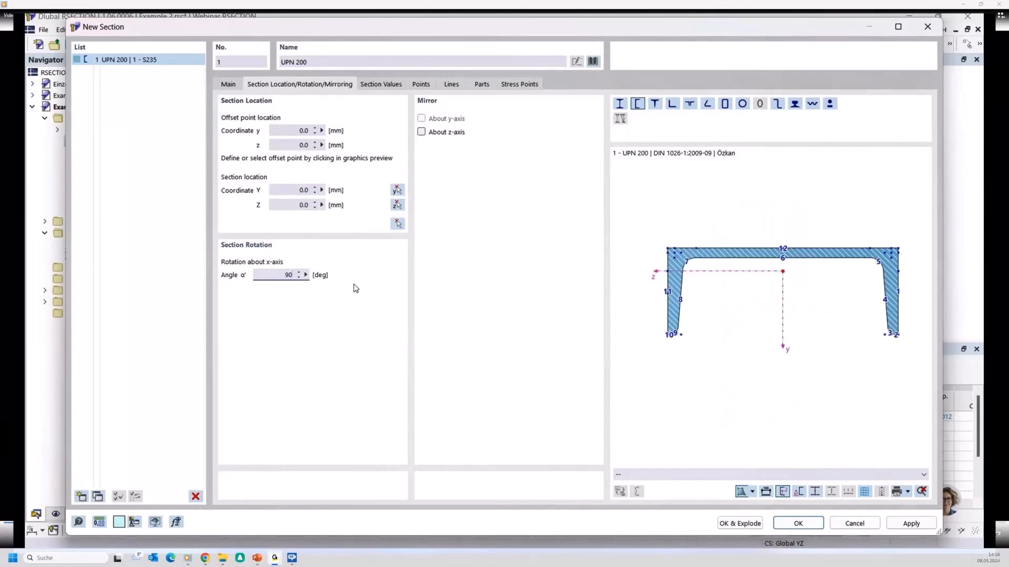
pyautogui.click(789, 524)
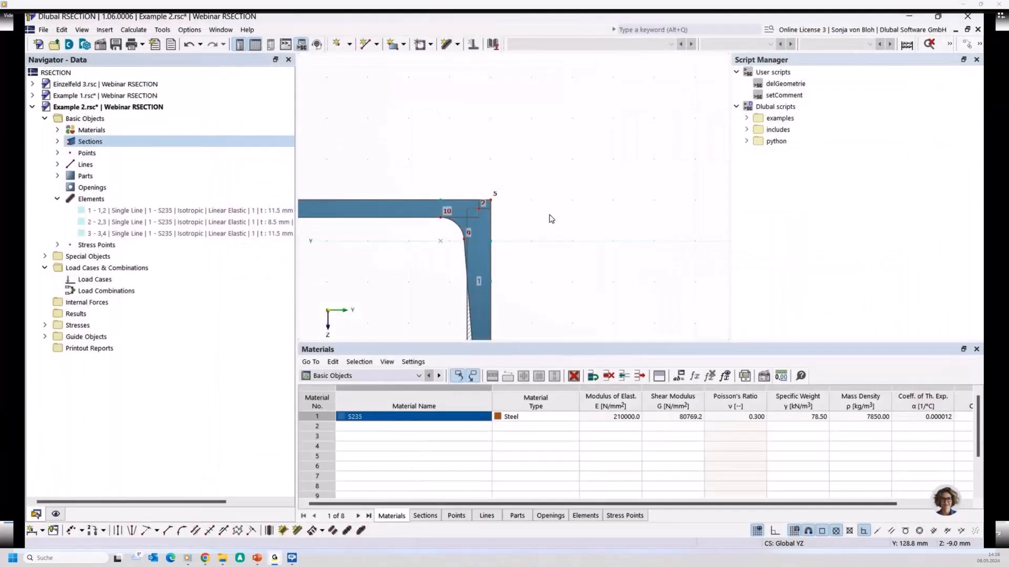
# Begin a second new section with the IPE 200 | DIN 1025-5:1994-03 | Ferona profile
pyautogui.scroll(-6, 552, 219)
pyautogui.scroll(2, 475, 271)
pyautogui.moveTo(462, 234); pyautogui.dragTo(504, 169, button='middle')
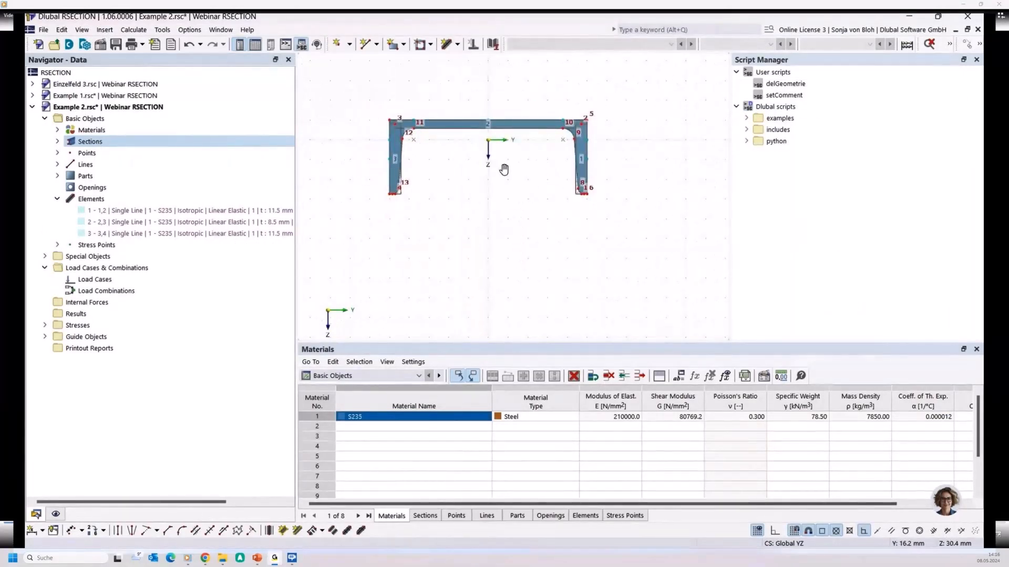
pyautogui.rightClick(107, 145)
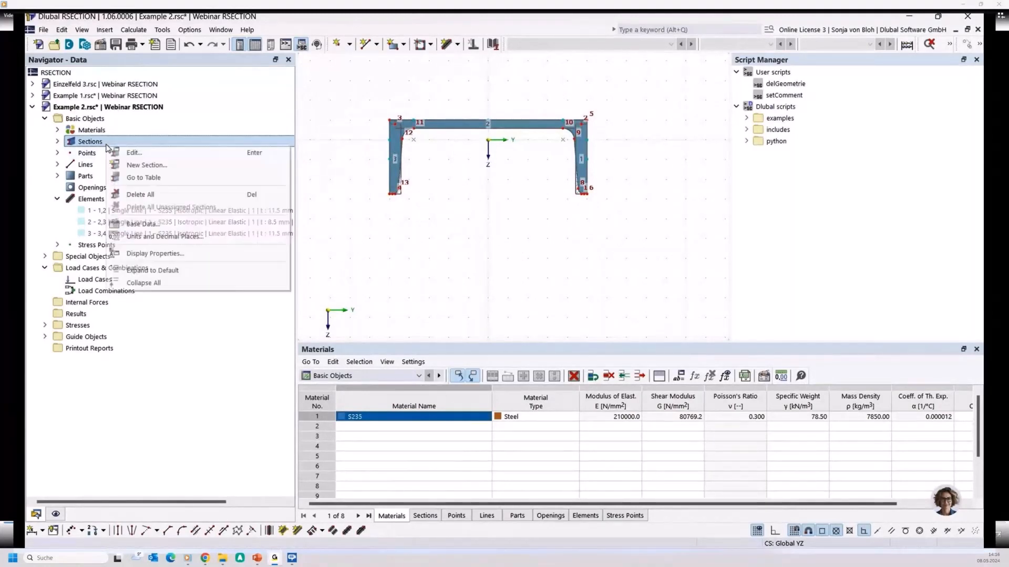
pyautogui.click(140, 165)
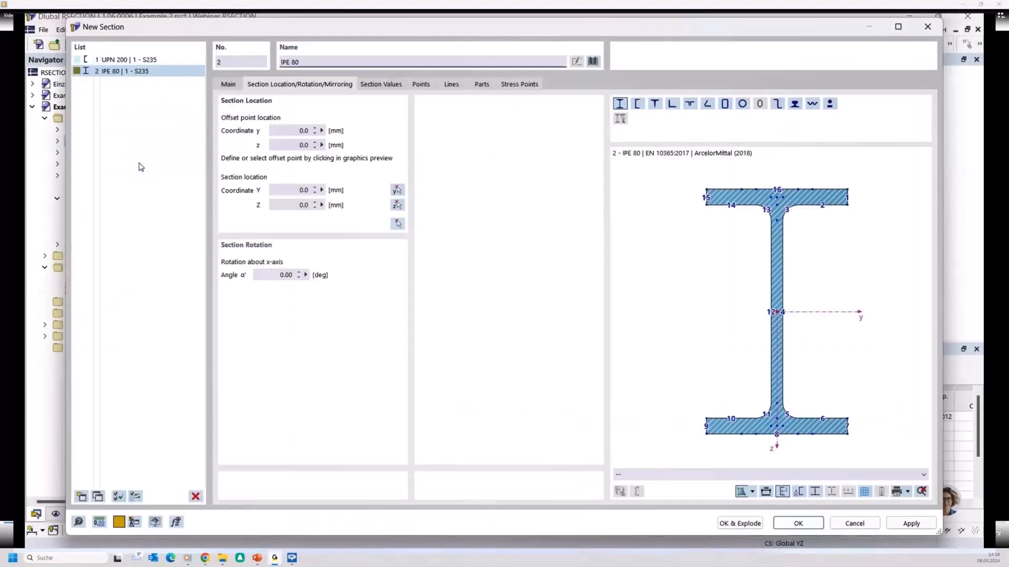
pyautogui.moveTo(316, 61); pyautogui.dragTo(233, 61)
pyautogui.write('IPE 200')
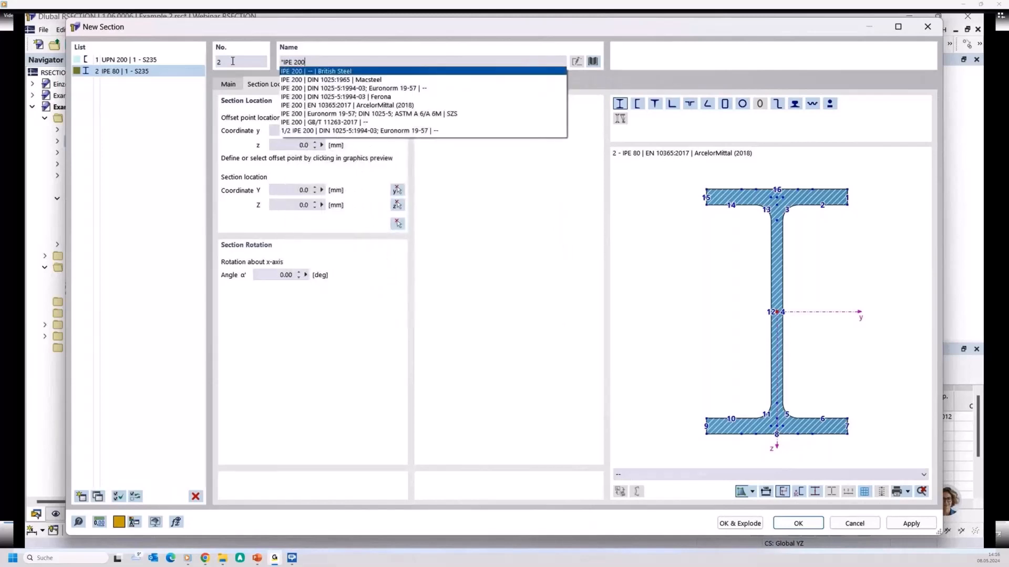
pyautogui.click(340, 97)
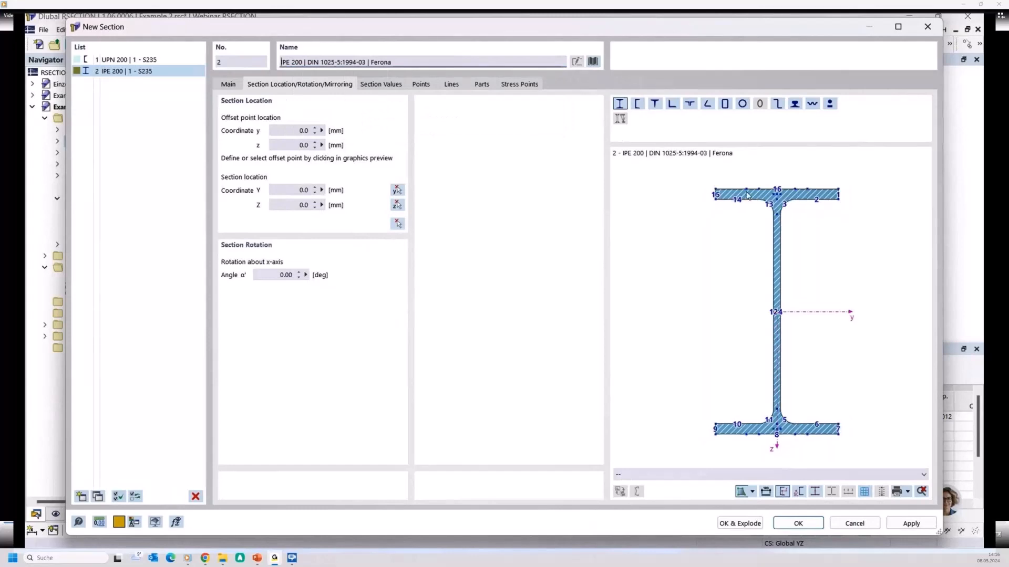
# Insert the IPE 200 with its offset point at the upper flange's outer midpoint, located at Y 0, Z -11.6 mm under the channel web
pyautogui.scroll(6, 772, 194)
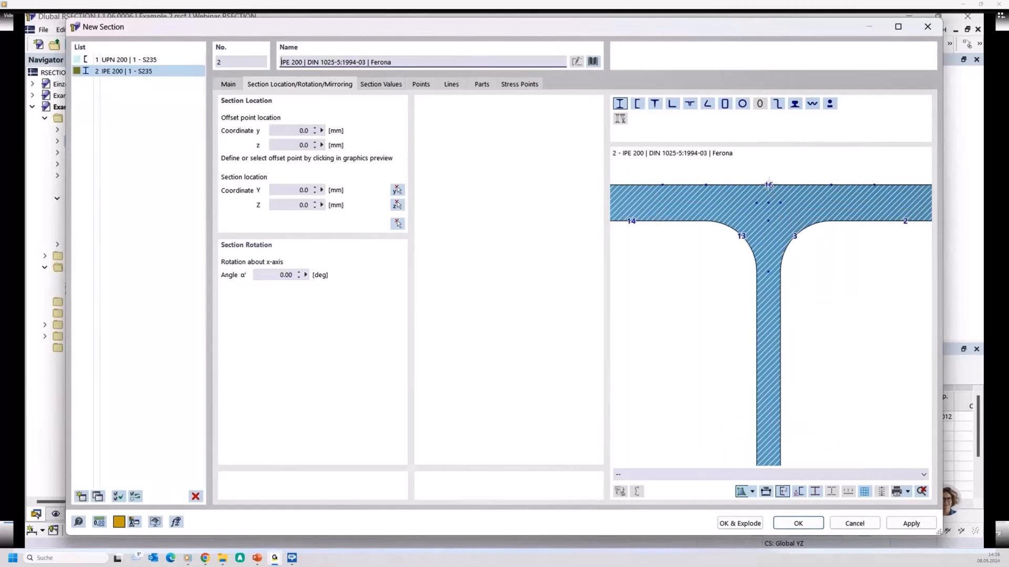
pyautogui.click(768, 186)
pyautogui.click(397, 223)
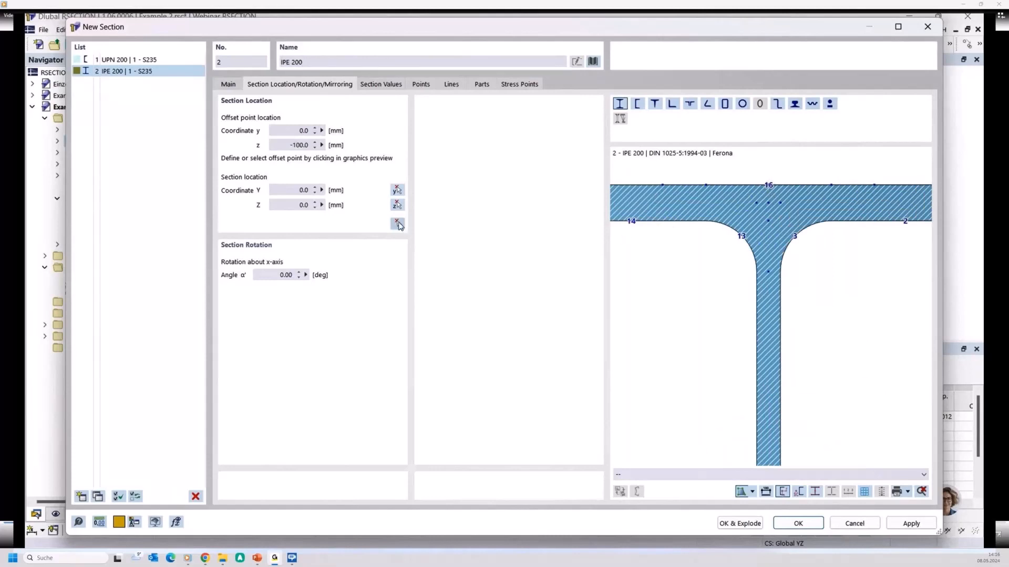
pyautogui.scroll(4, 508, 157)
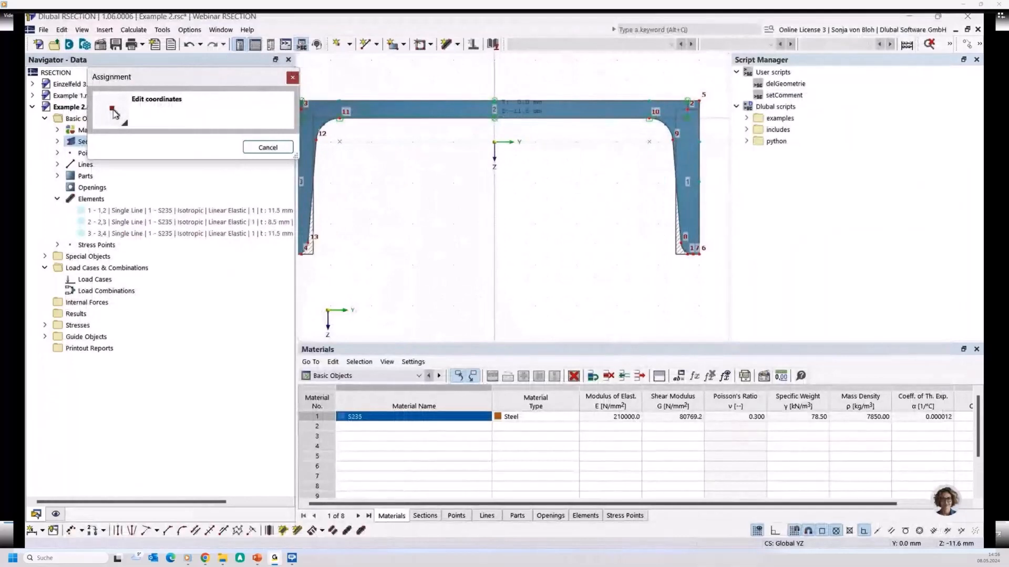
pyautogui.click(493, 119)
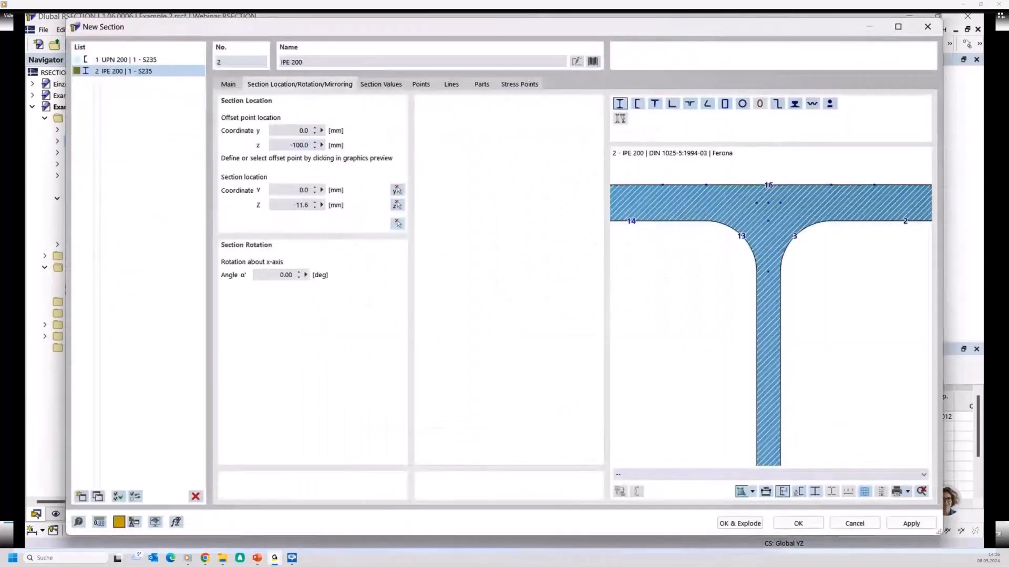
pyautogui.click(786, 522)
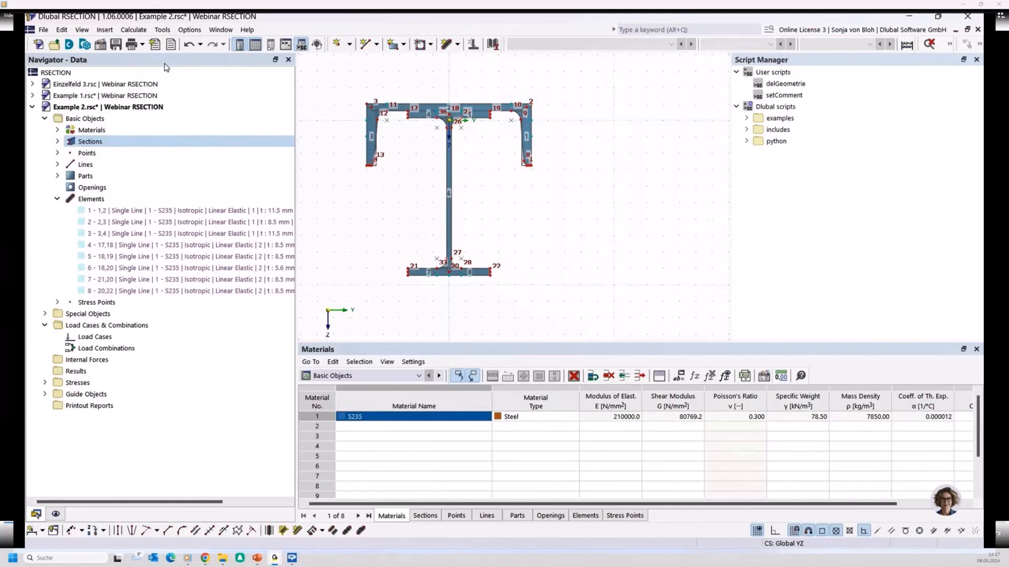
# Explode the UPN 200 and IPE 200 sections into individual elements
pyautogui.click(58, 142)
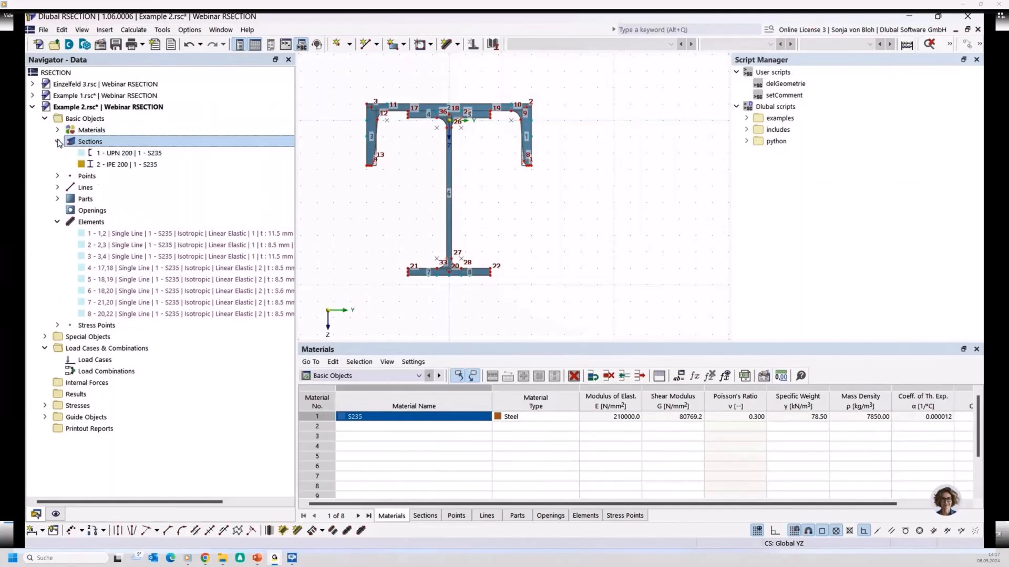
pyautogui.click(110, 155)
pyautogui.keyDown('ctrl'); pyautogui.click(96, 165); pyautogui.keyUp('ctrl')
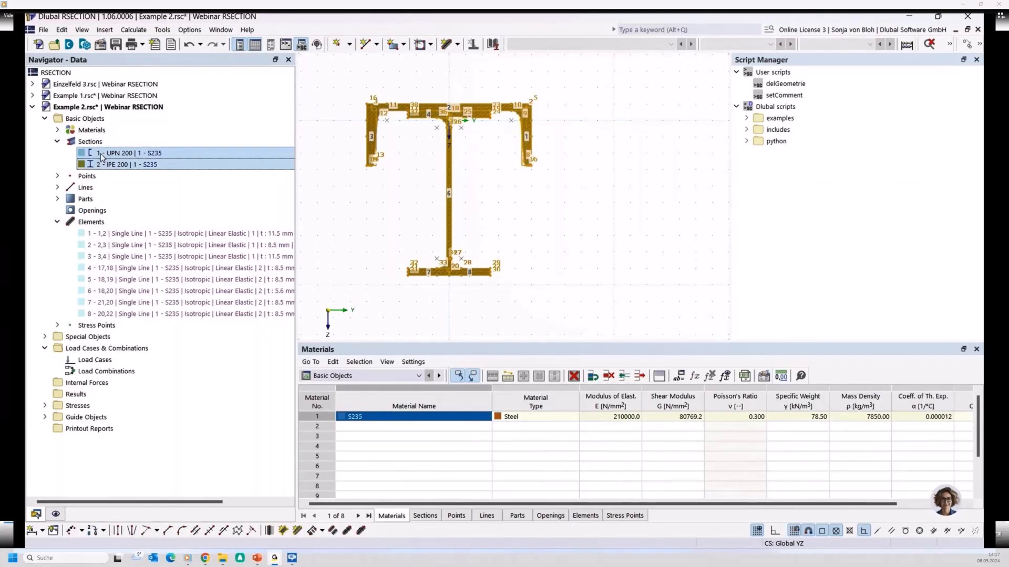
pyautogui.rightClick(103, 154)
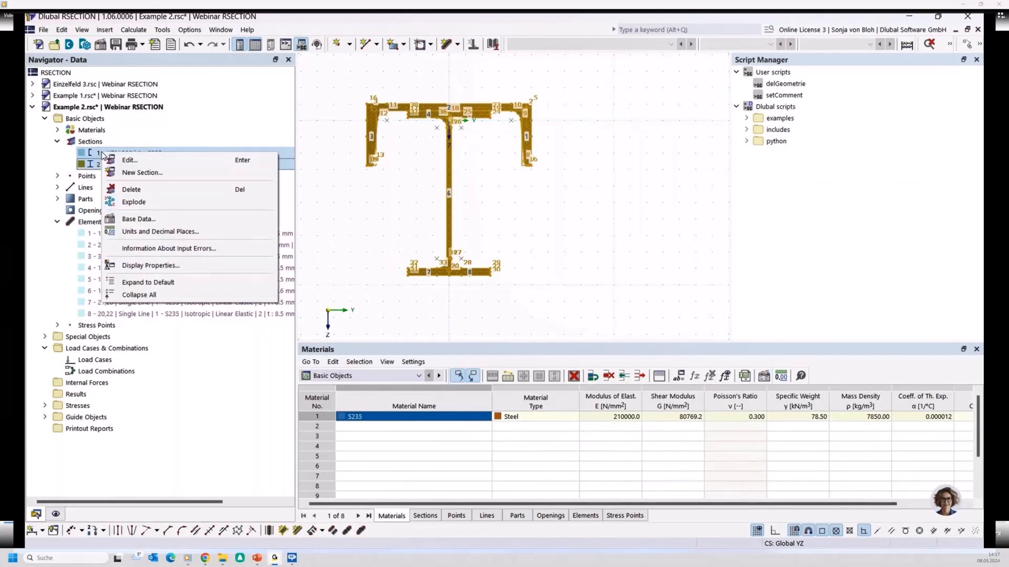
pyautogui.click(128, 202)
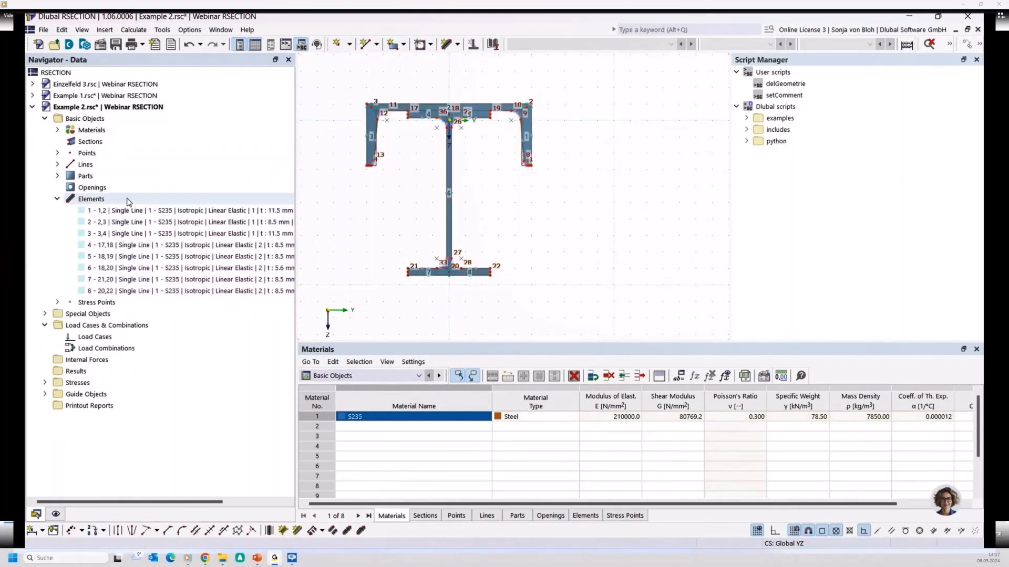
# Set up a new single element with thickness 0 mm and an effective shear thickness of 5 mm
pyautogui.scroll(2, 387, 178)
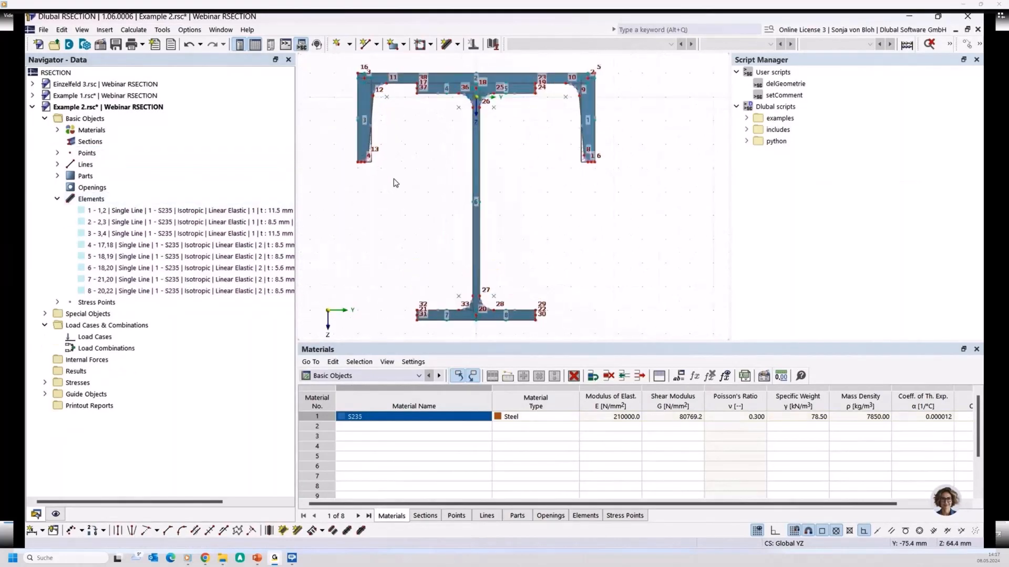
pyautogui.moveTo(398, 182); pyautogui.dragTo(419, 245, button='middle')
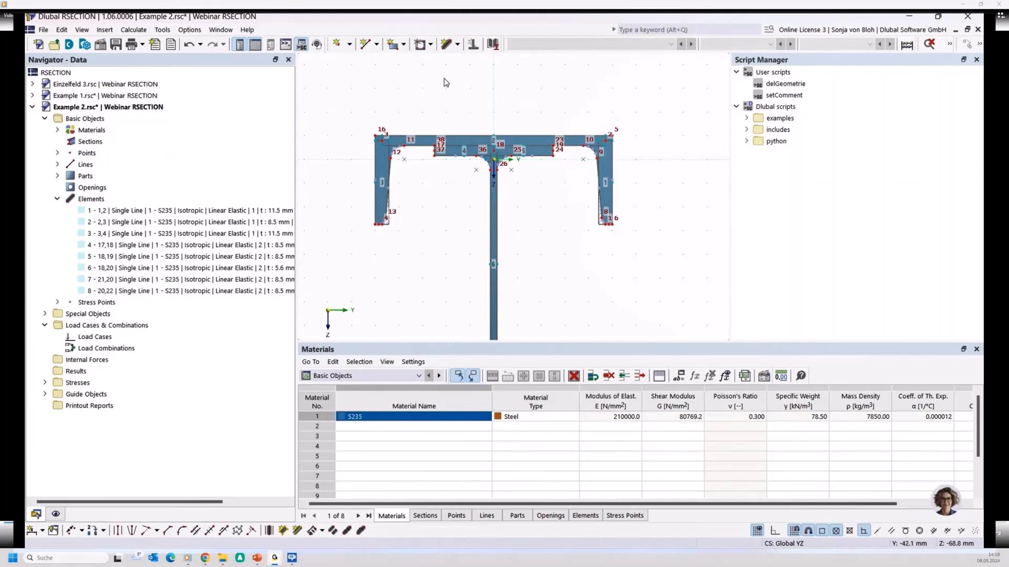
pyautogui.scroll(3, 446, 82)
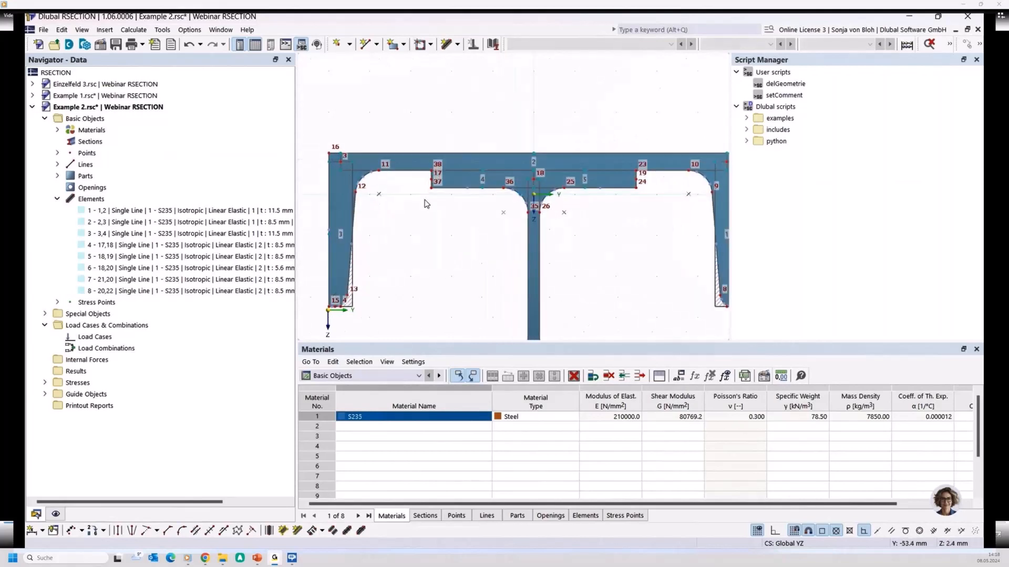
pyautogui.click(431, 170)
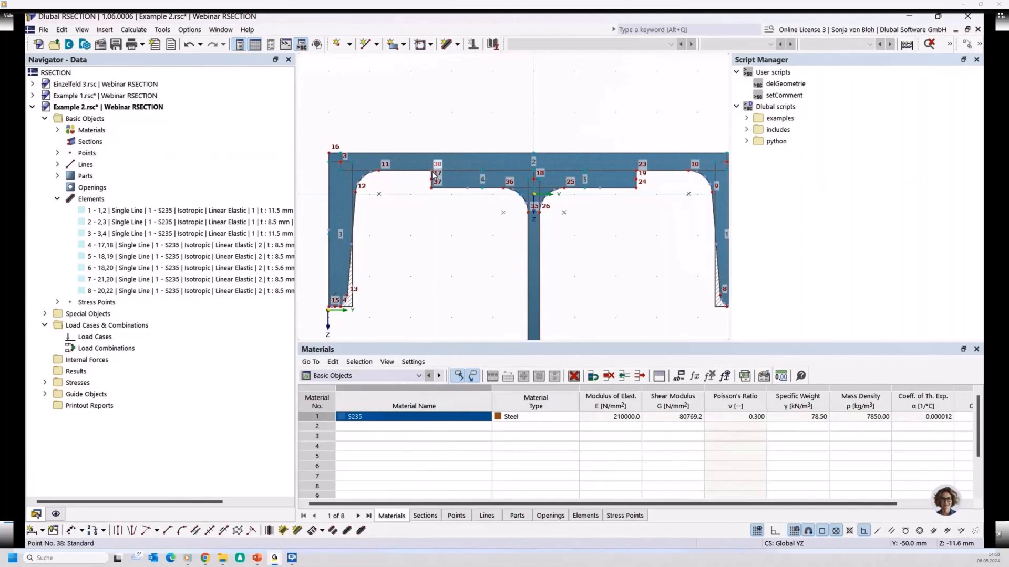
pyautogui.click(636, 171)
pyautogui.click(450, 226)
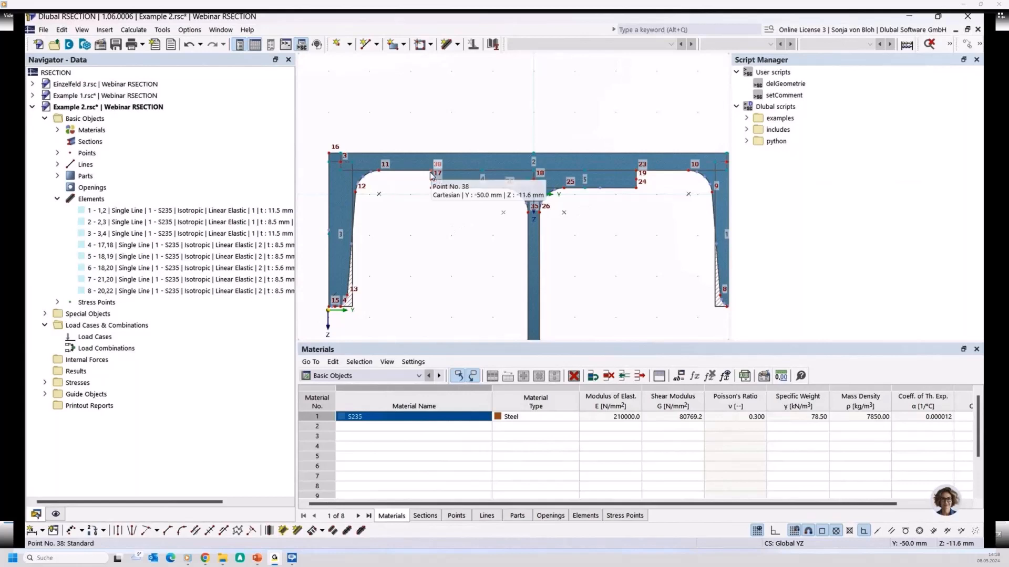
pyautogui.click(456, 45)
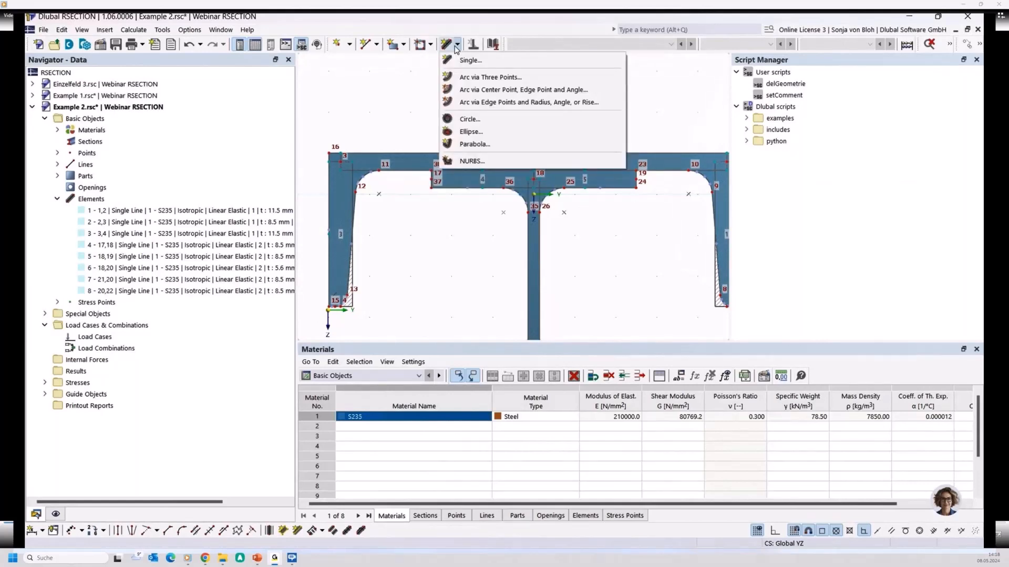
pyautogui.click(458, 61)
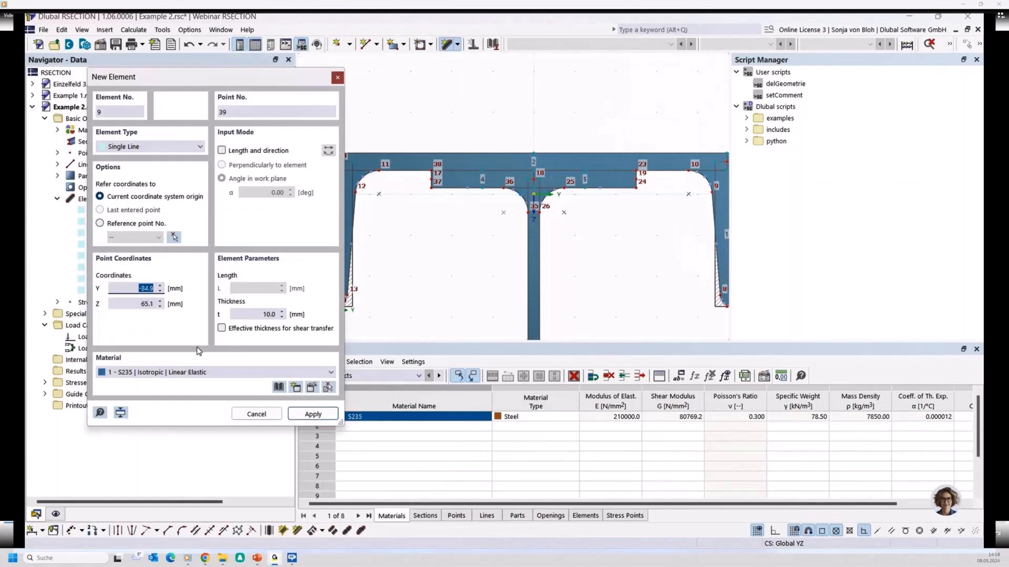
pyautogui.click(258, 315)
pyautogui.write('0')
pyautogui.click(221, 328)
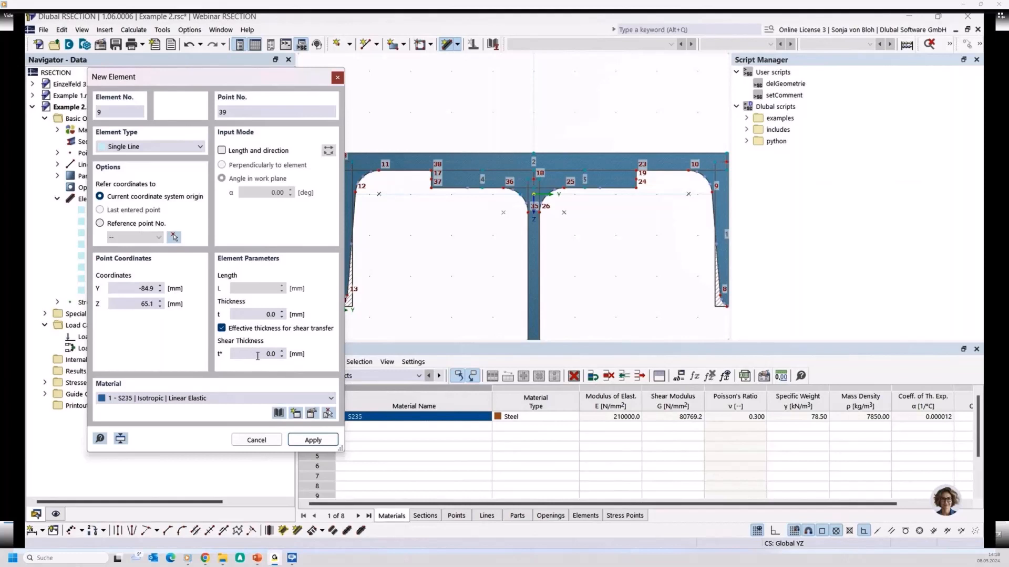
pyautogui.click(257, 357)
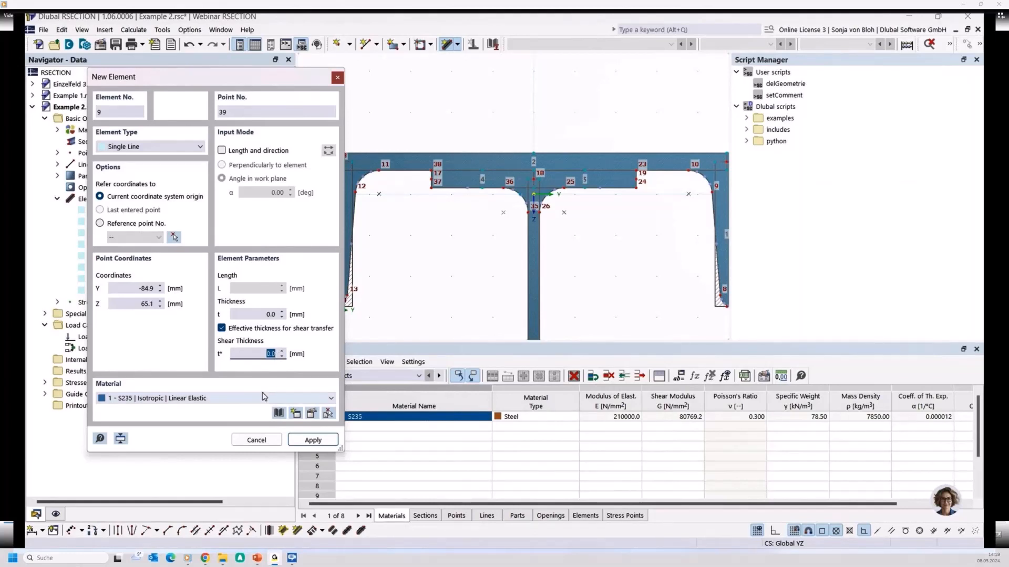
pyautogui.write('5')
# Draw the connecting element at Y -50 mm from IPE flange end point 17 up to the channel web's centerline at Z -15.9 mm
pyautogui.scroll(2, 414, 183)
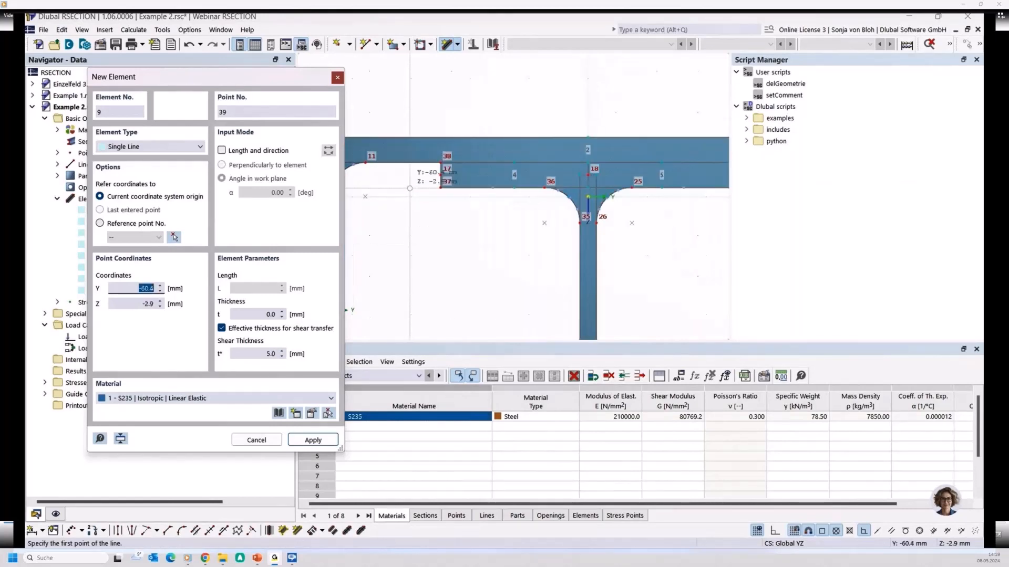
pyautogui.click(440, 169)
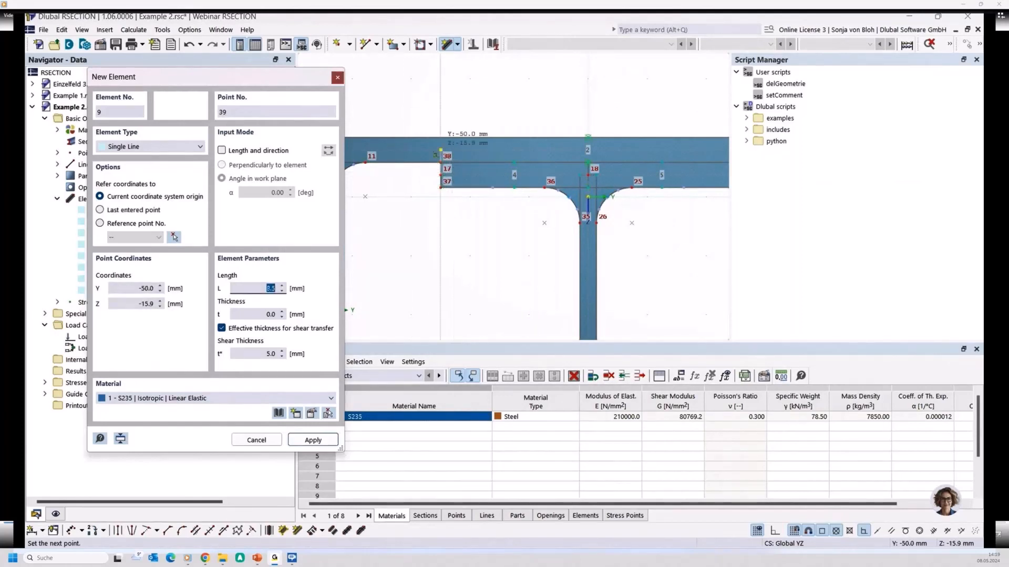
pyautogui.click(440, 156)
pyautogui.scroll(-2, 446, 173)
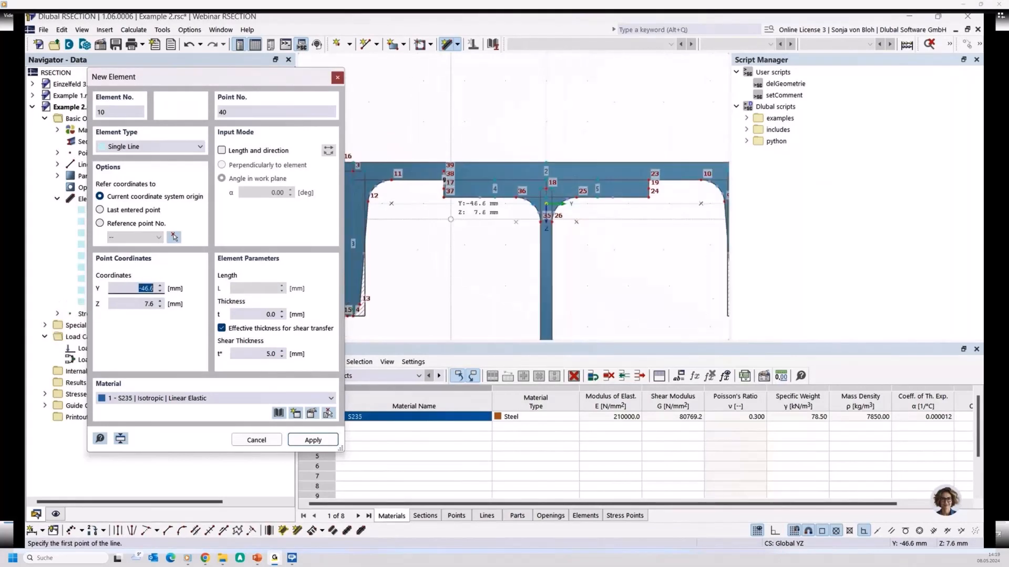
pyautogui.moveTo(455, 214); pyautogui.dragTo(423, 243, button='middle')
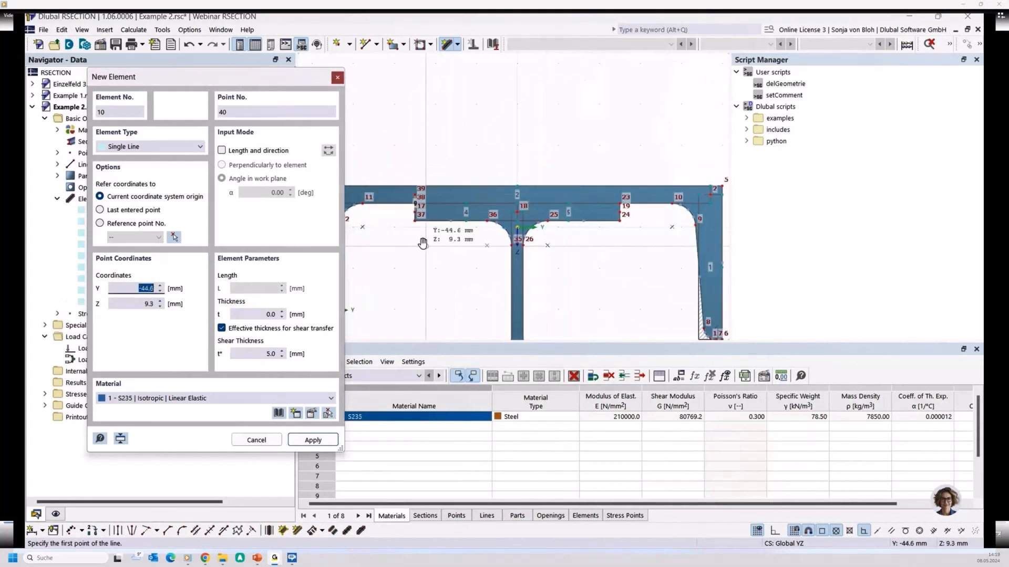
# Draw the second connecting element from the IPE flange's other end point 19 up to the channel web's centerline
pyautogui.scroll(3, 646, 205)
pyautogui.click(603, 182)
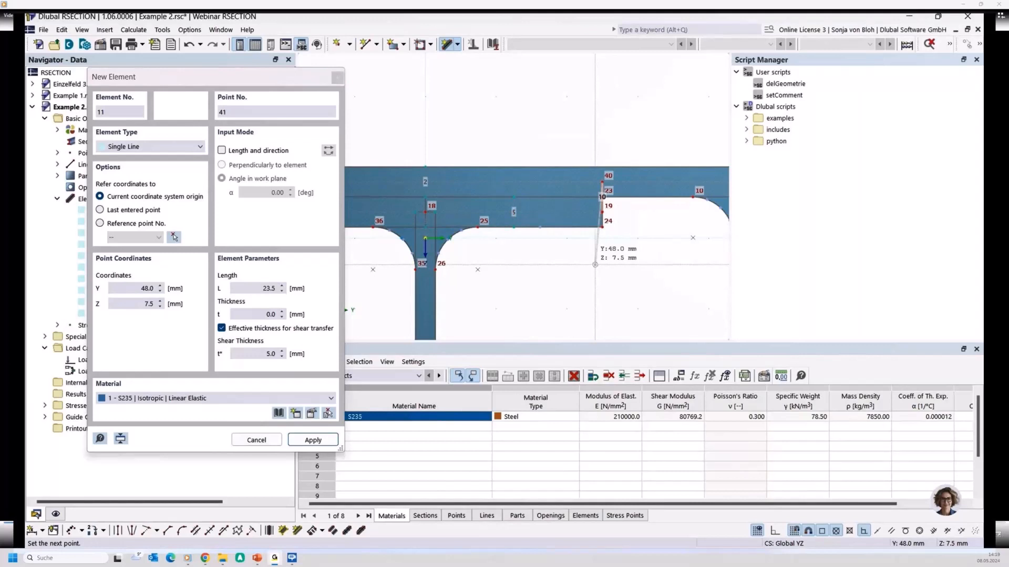
pyautogui.press('Escape')
pyautogui.press('Escape')
pyautogui.scroll(-3, 575, 262)
pyautogui.moveTo(477, 242); pyautogui.dragTo(449, 224, button='middle')
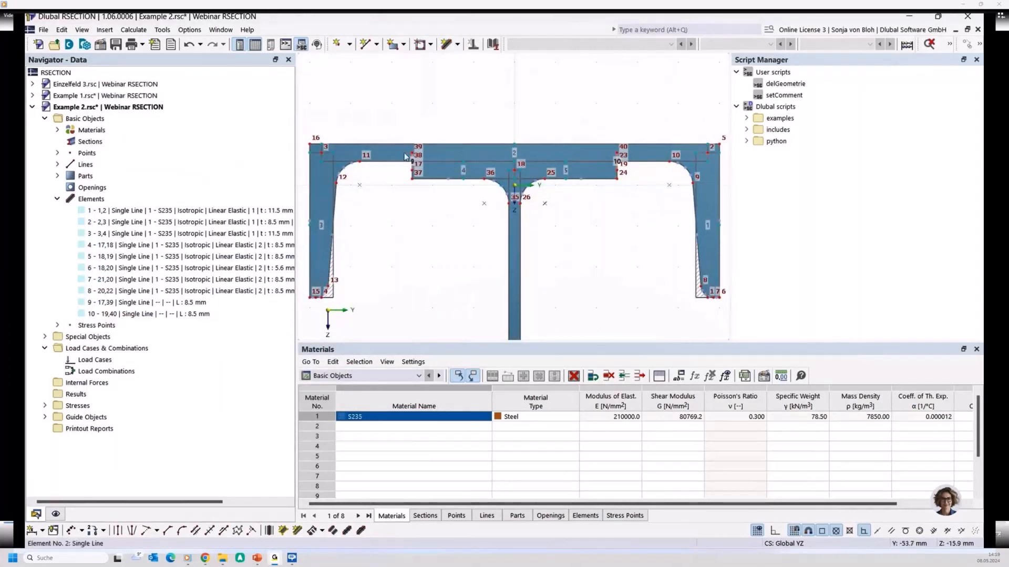
pyautogui.moveTo(405, 156)
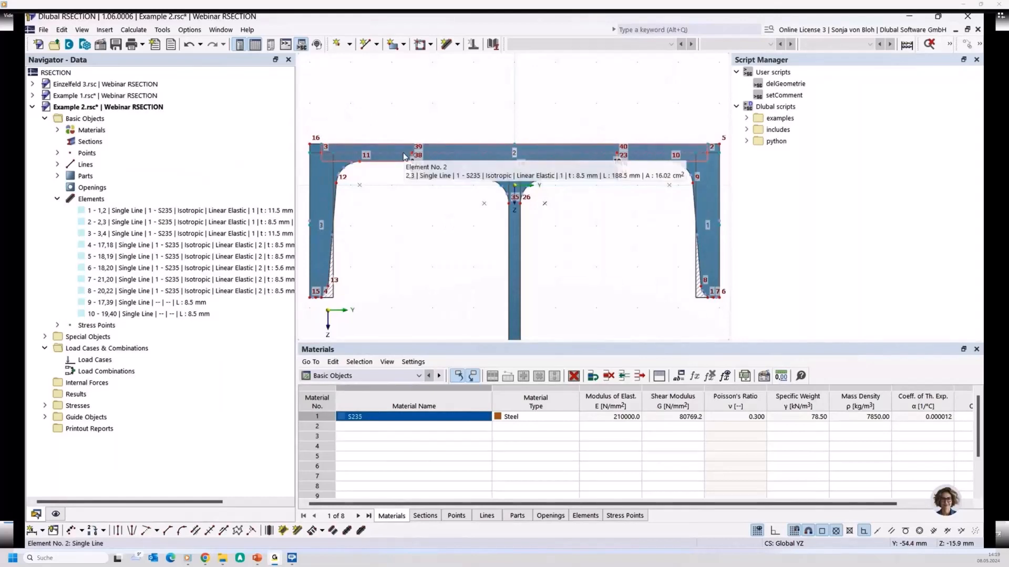
# Connect the channel web element with both zero-thickness connecting elements at their junctions using the connect lines and elements function
pyautogui.rightClick(383, 211)
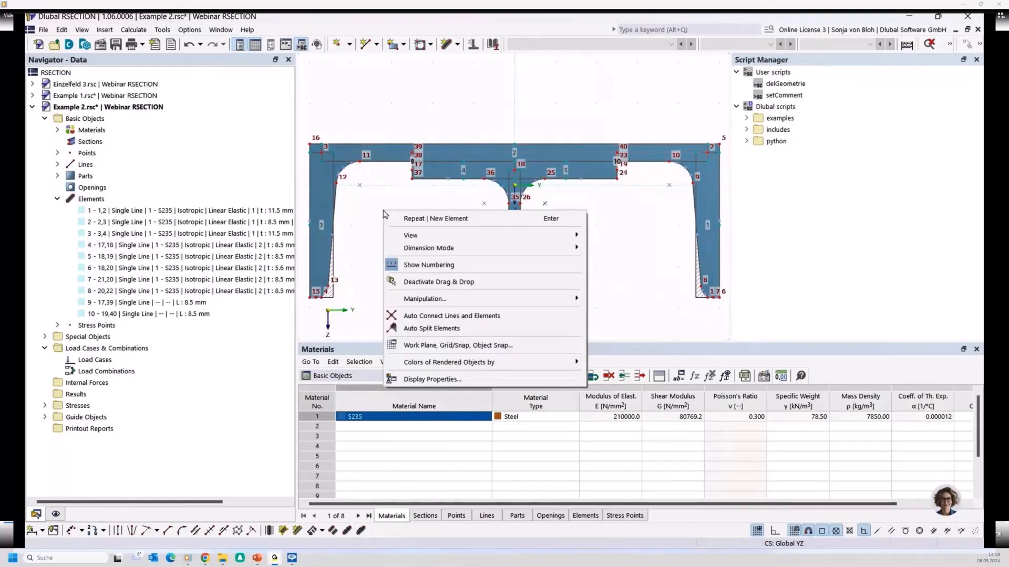
pyautogui.click(456, 317)
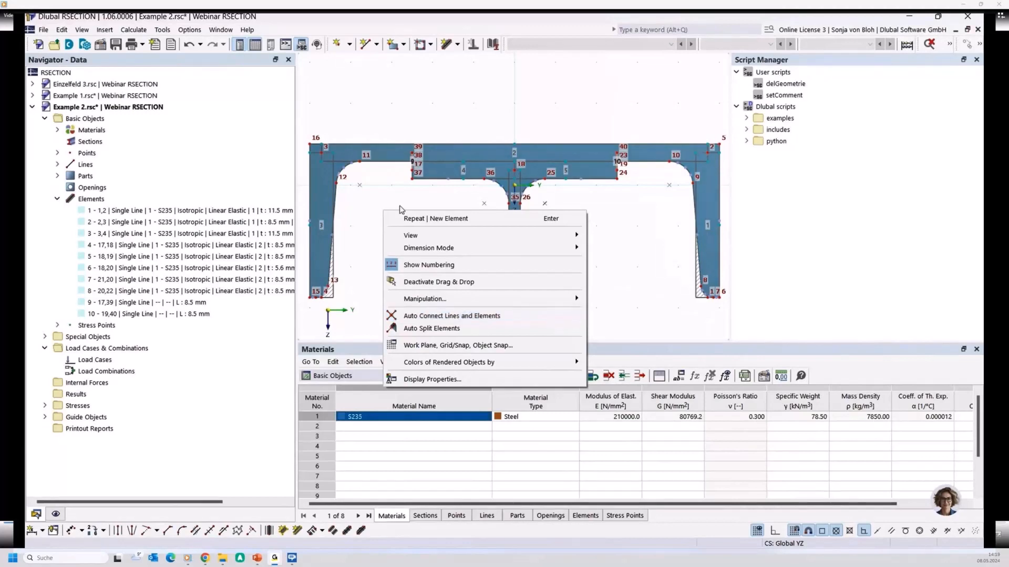
pyautogui.click(979, 45)
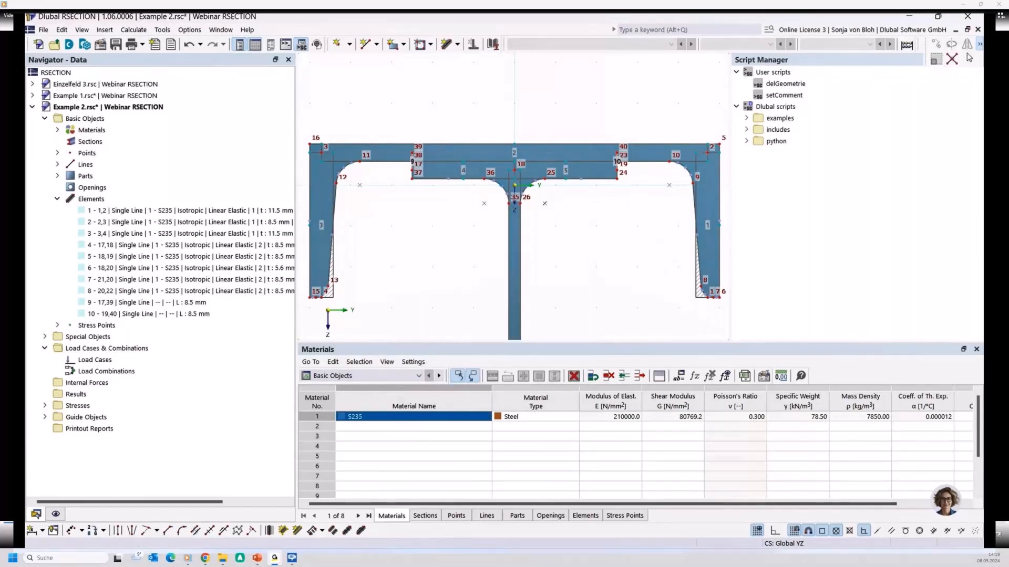
pyautogui.click(952, 59)
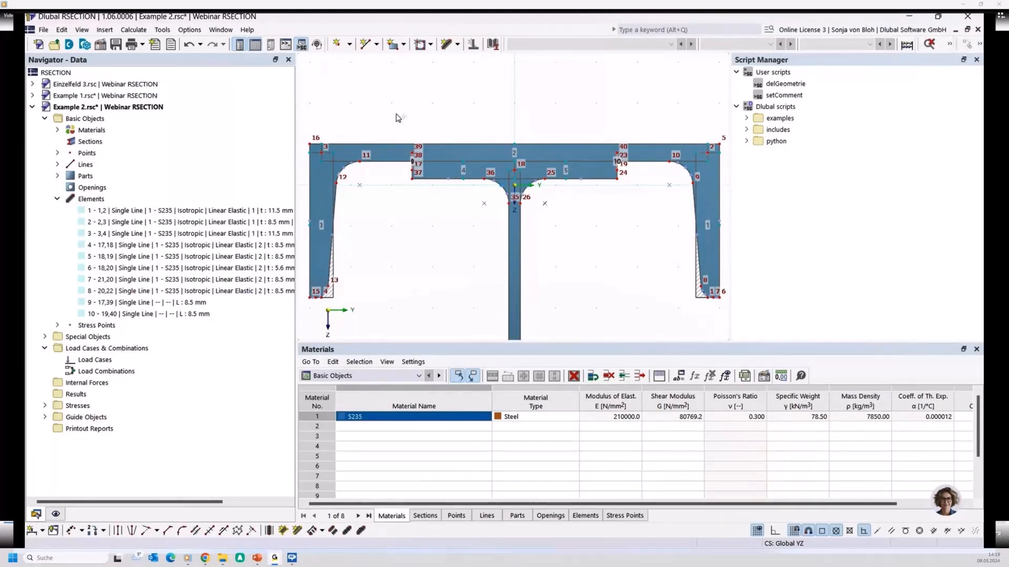
pyautogui.moveTo(385, 108); pyautogui.dragTo(426, 172)
pyautogui.moveTo(597, 116); pyautogui.dragTo(650, 207)
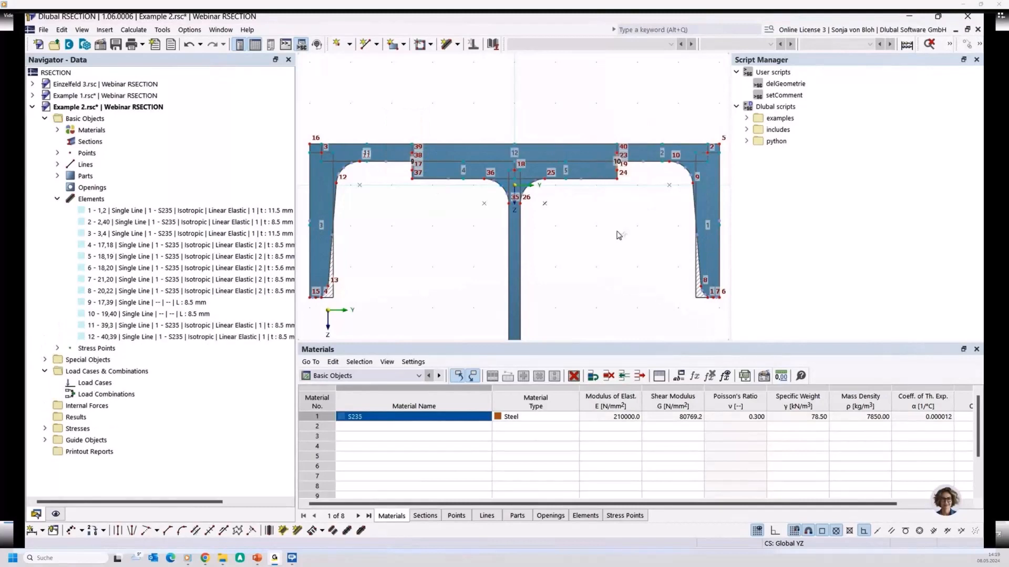
# Inspect the junction at point 39 and the adjoining web element, viewing the whole combined section as well
pyautogui.scroll(2, 403, 180)
pyautogui.scroll(1, 410, 136)
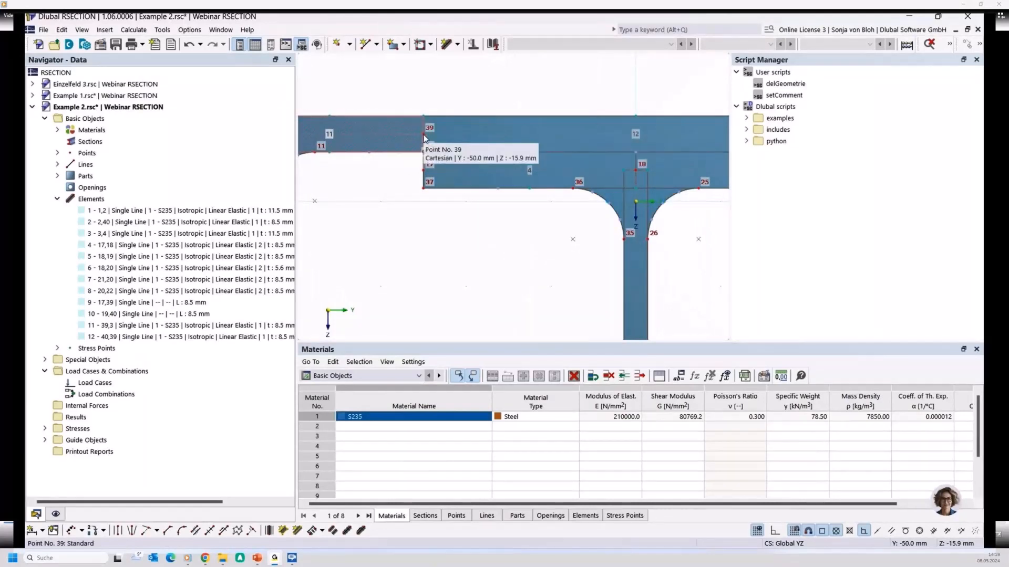
pyautogui.scroll(-1, 424, 138)
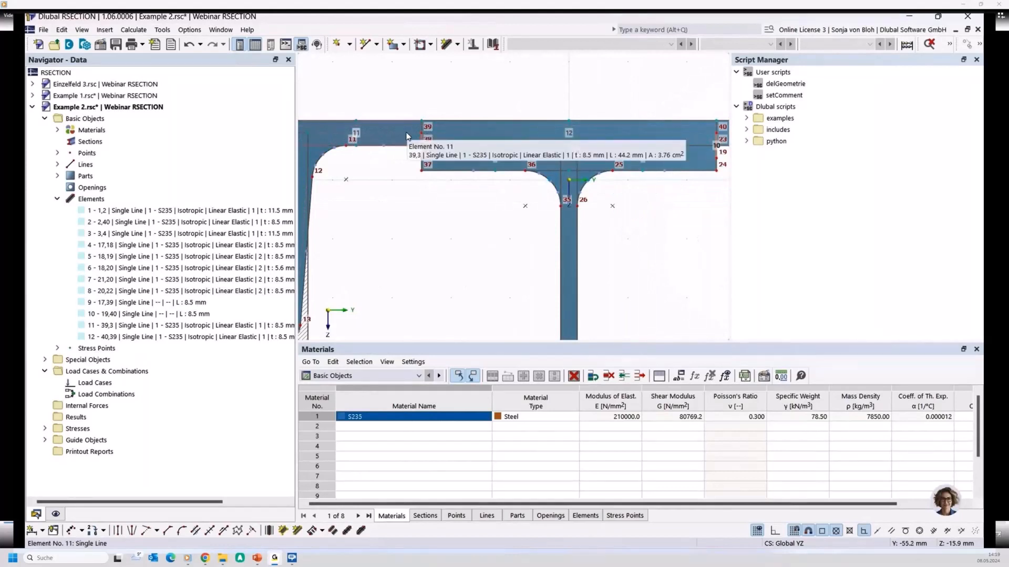
pyautogui.scroll(-1, 400, 134)
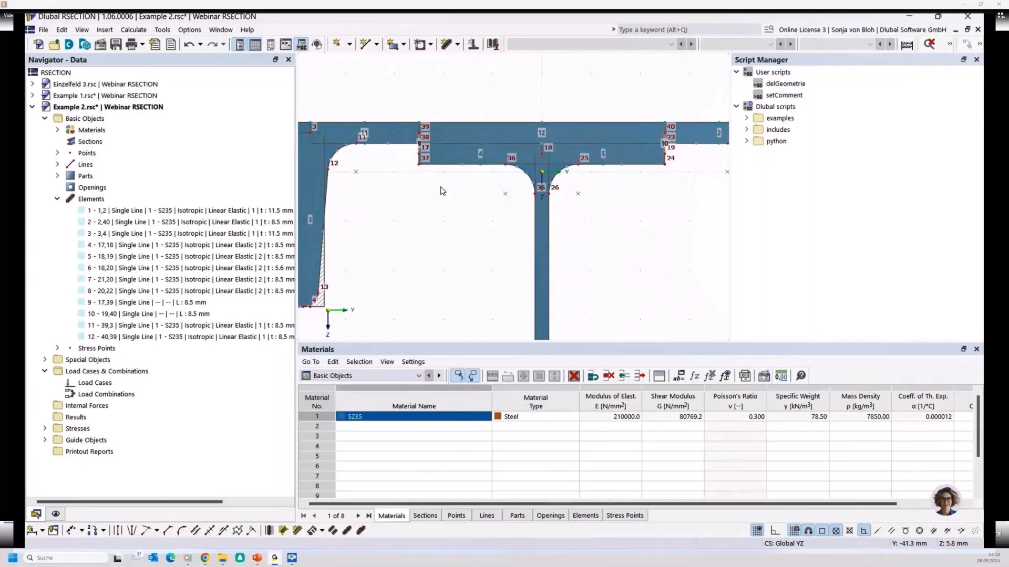
pyautogui.scroll(-3, 441, 188)
pyautogui.moveTo(439, 257); pyautogui.dragTo(439, 197, button='middle')
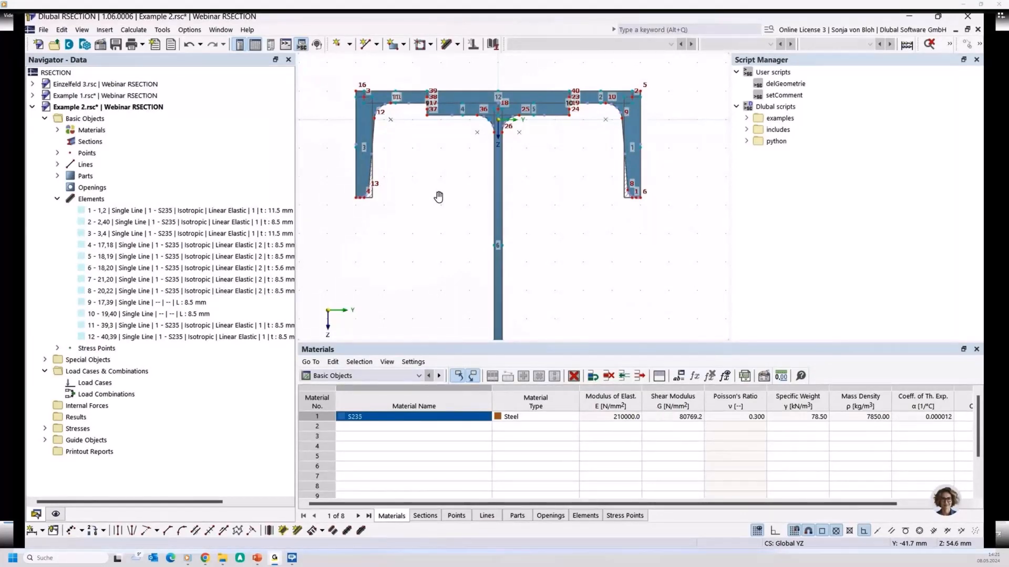
# Create the model "Example 3" with Thin-Walled Analysis and the Effective / Steel / Aluminum section add-on per EN 1993-1-1 and EN 1993-1-5
pyautogui.click(38, 44)
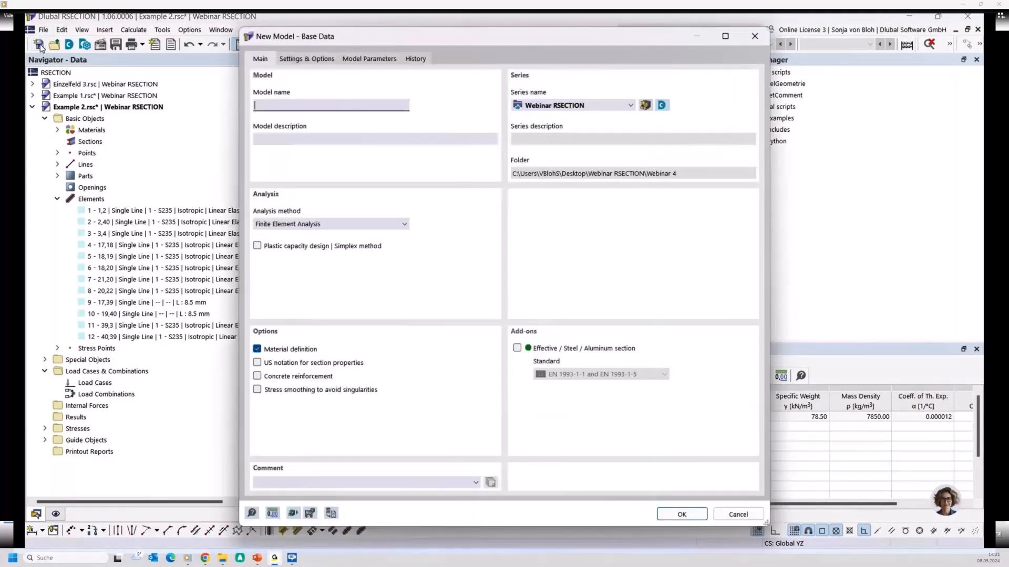
pyautogui.write('Example 3')
pyautogui.click(323, 225)
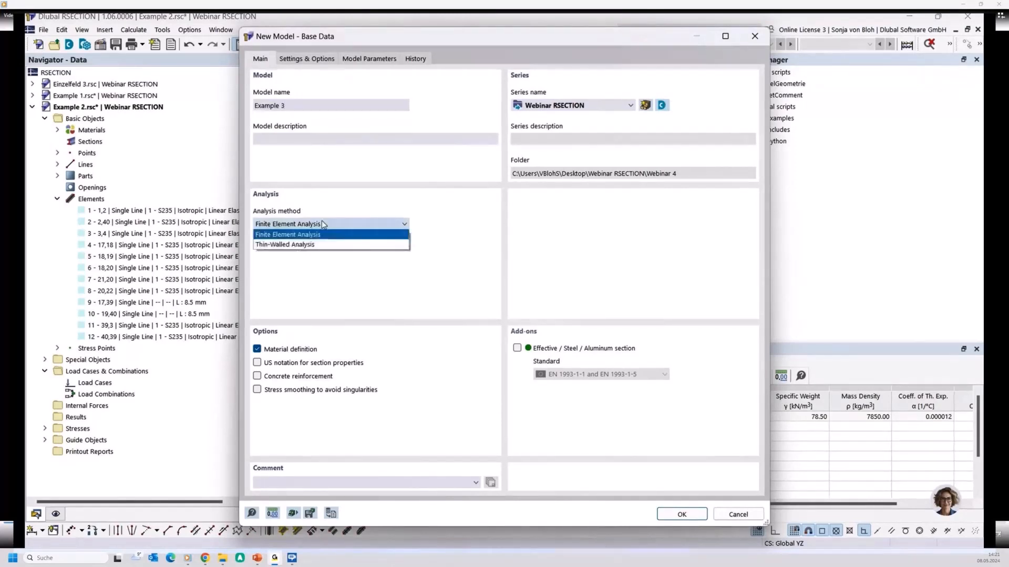
pyautogui.click(282, 244)
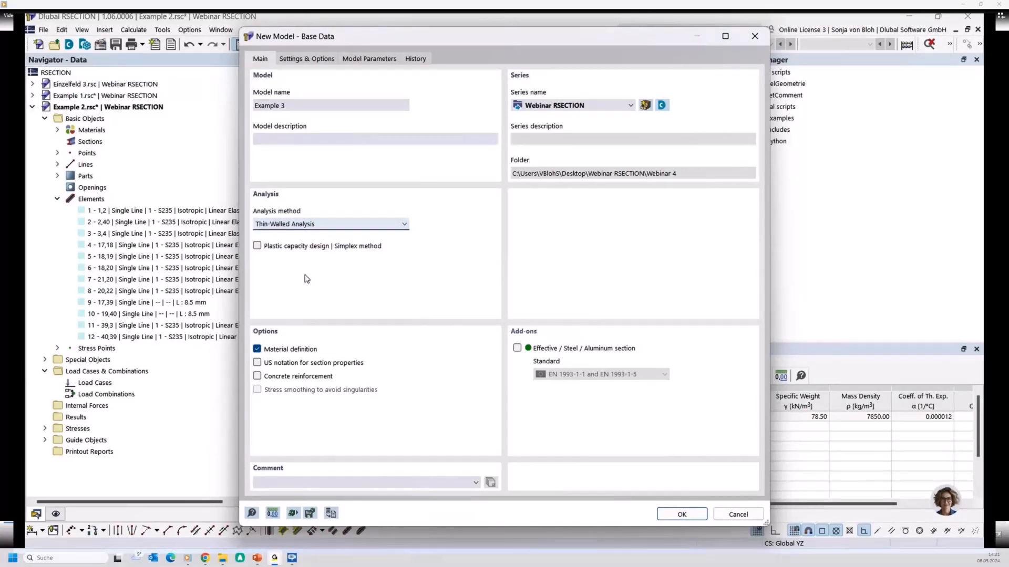
pyautogui.click(516, 348)
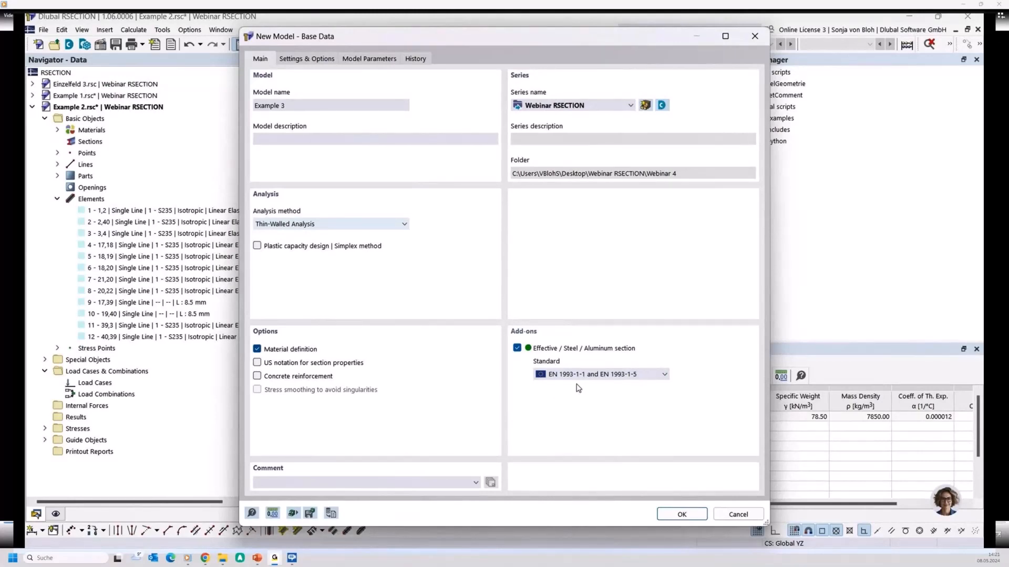
pyautogui.click(681, 514)
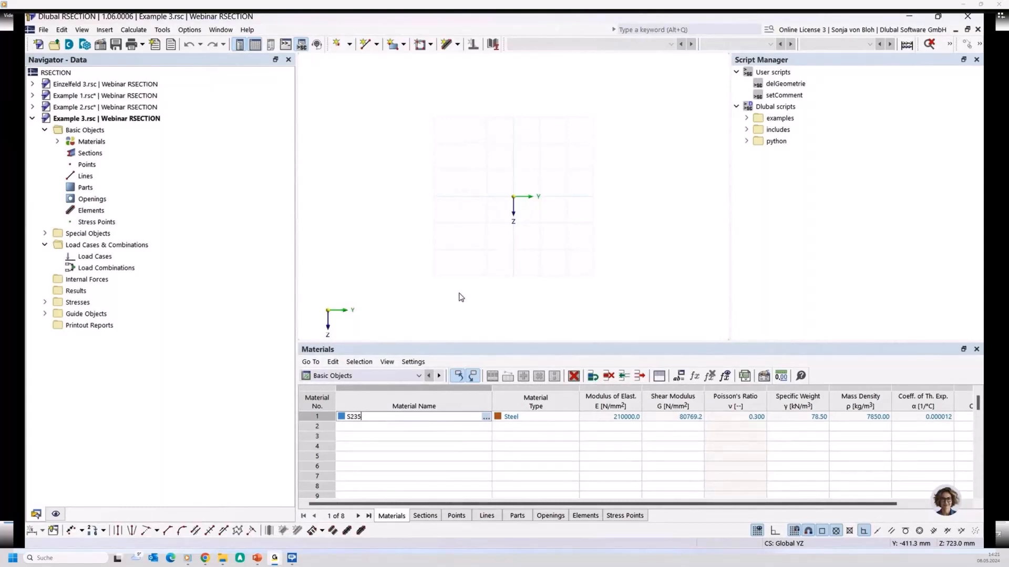
# Insert a parametric thin-walled channel section U 150/75/8/10/12/5/H and explode it into individual objects
pyautogui.rightClick(95, 155)
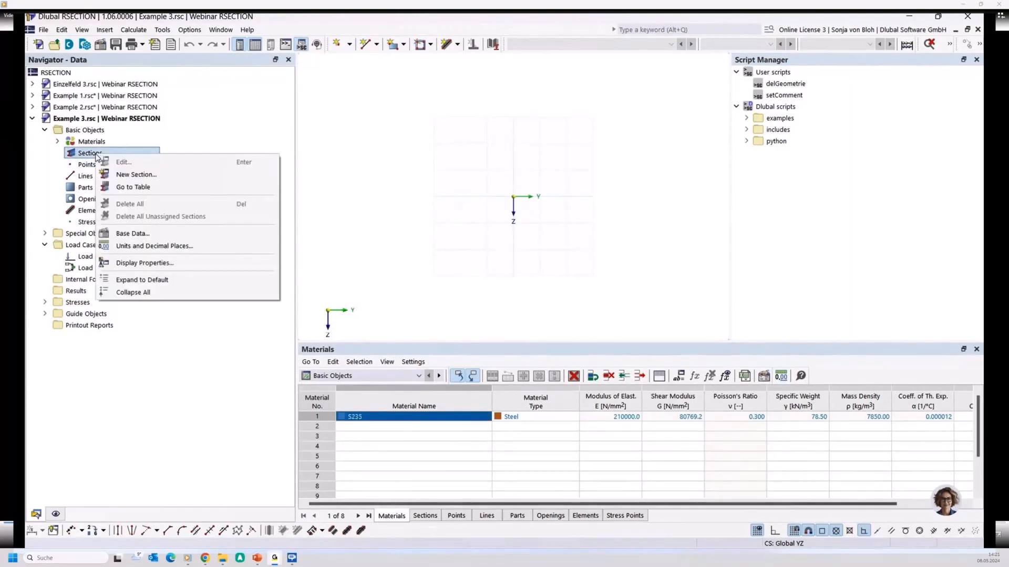
pyautogui.click(118, 175)
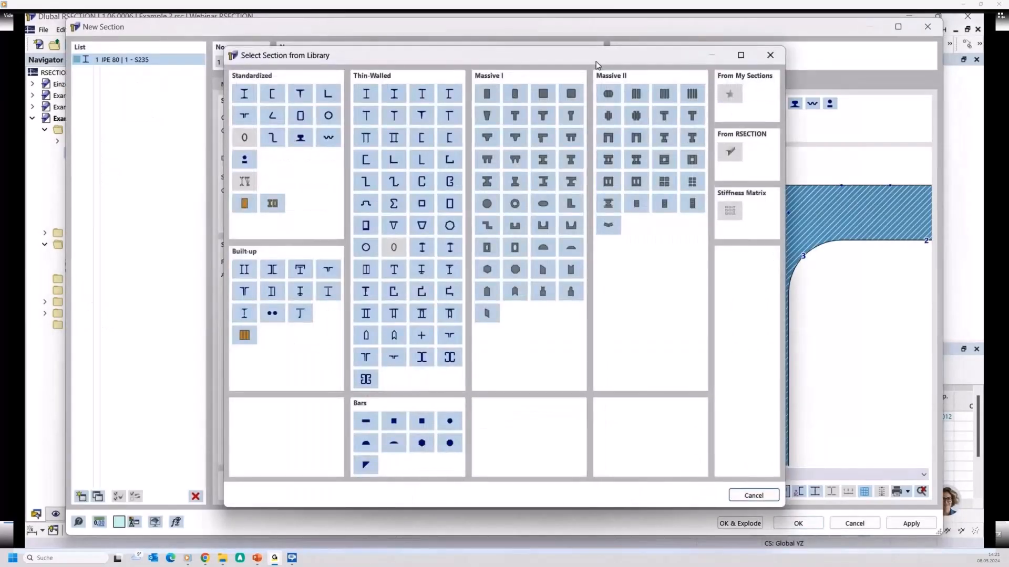
pyautogui.click(422, 140)
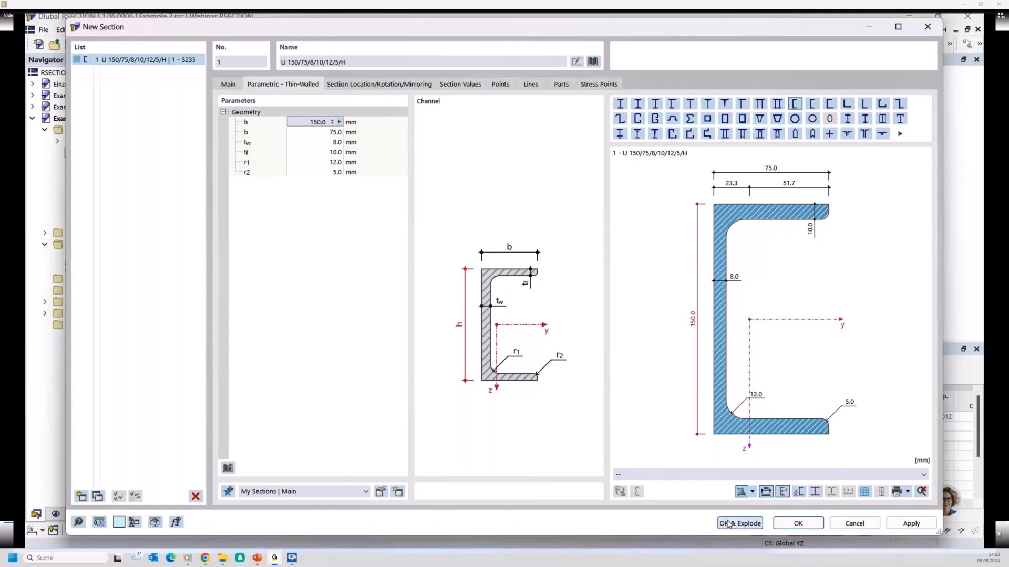
pyautogui.click(744, 529)
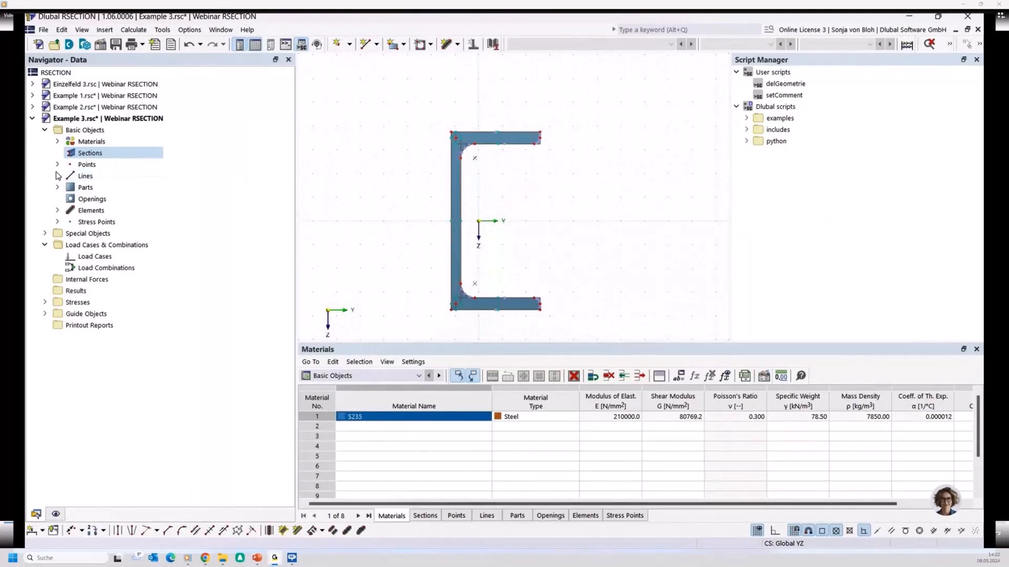
# Review the exploded channel's lines, part and elements in the model tree
pyautogui.click(58, 176)
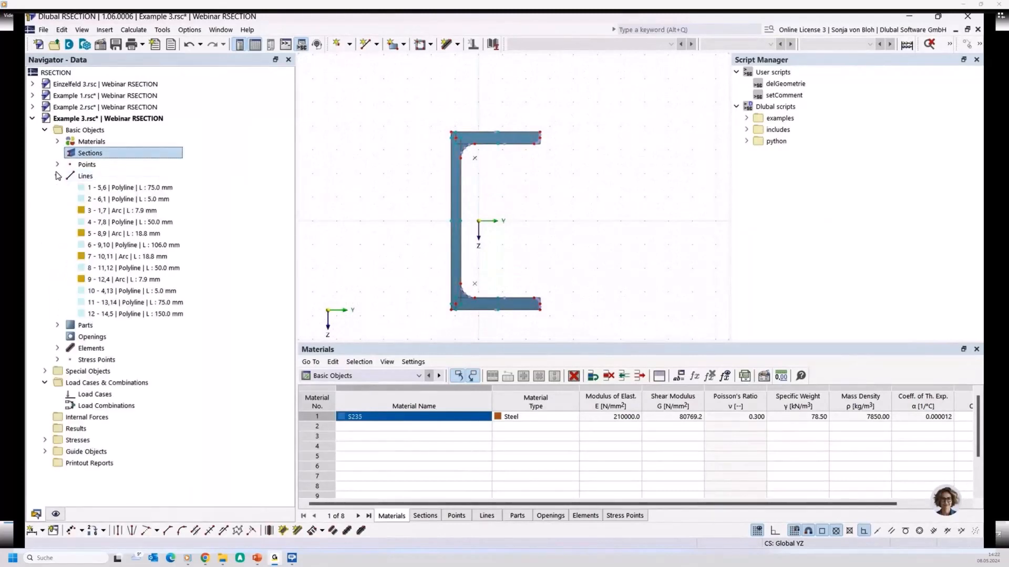
pyautogui.click(102, 188)
pyautogui.click(58, 325)
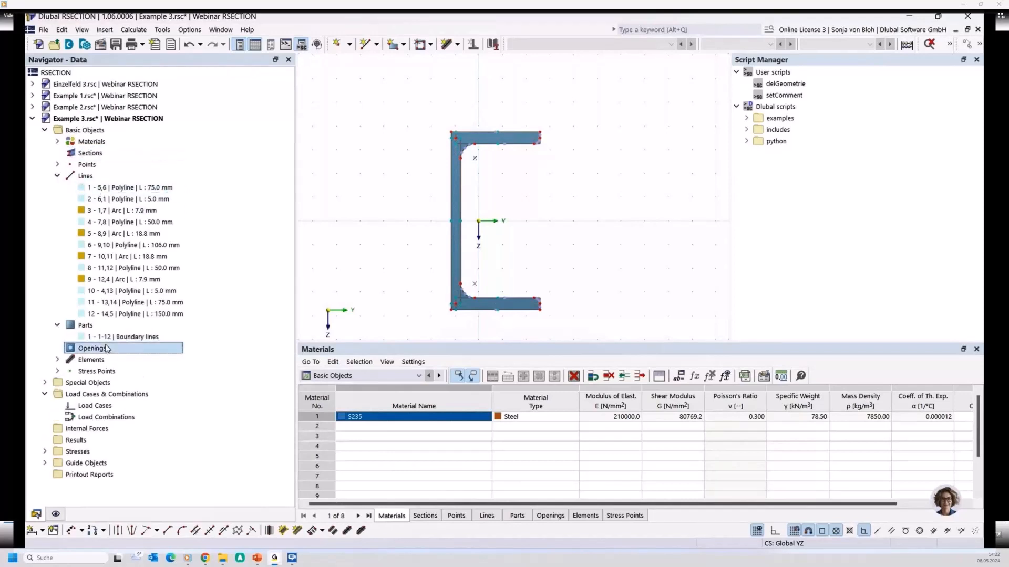
pyautogui.click(120, 336)
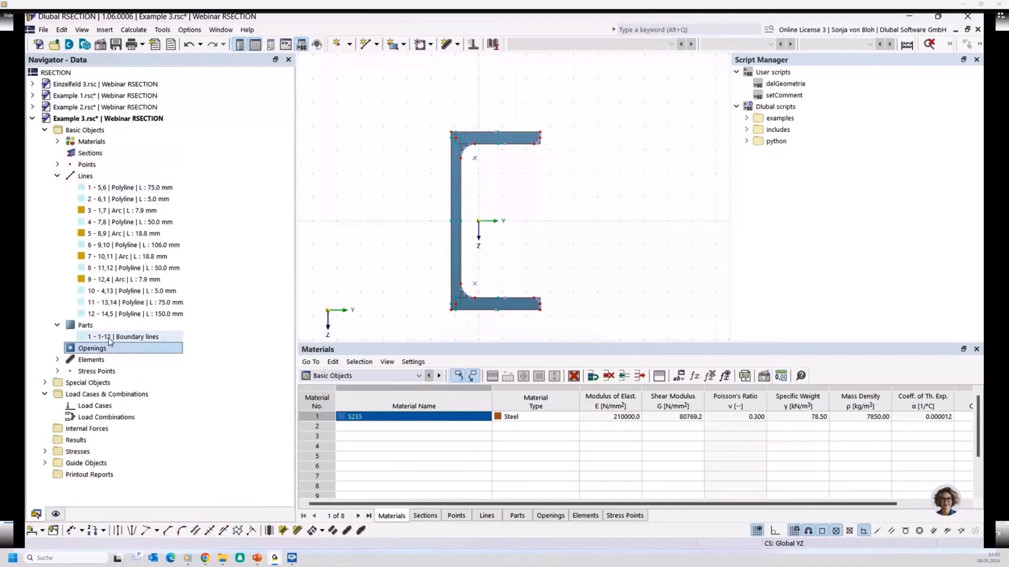
pyautogui.click(58, 360)
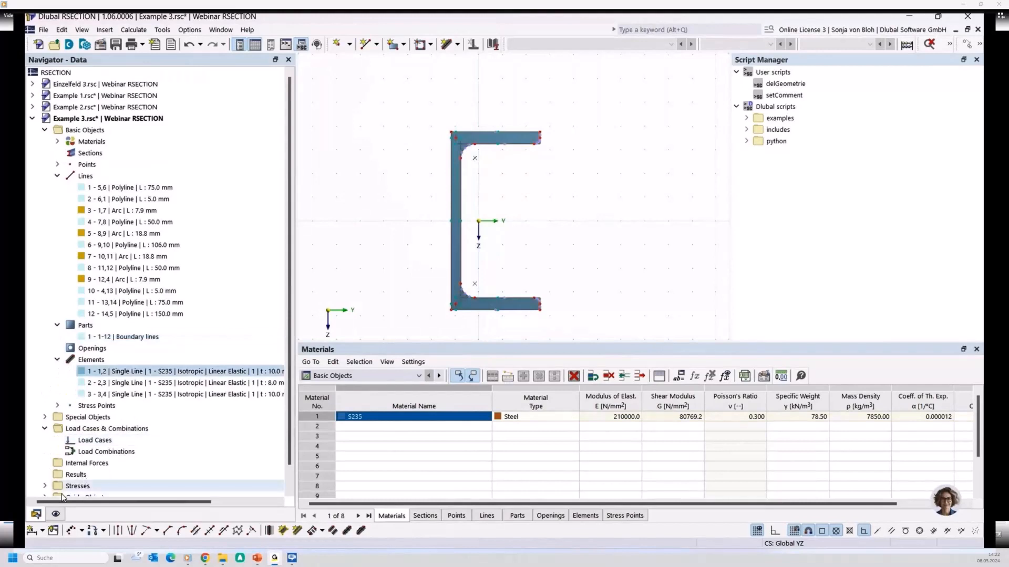
# Turn on the display of subpanels for the channel section and inspect the web's subpanel
pyautogui.click(56, 514)
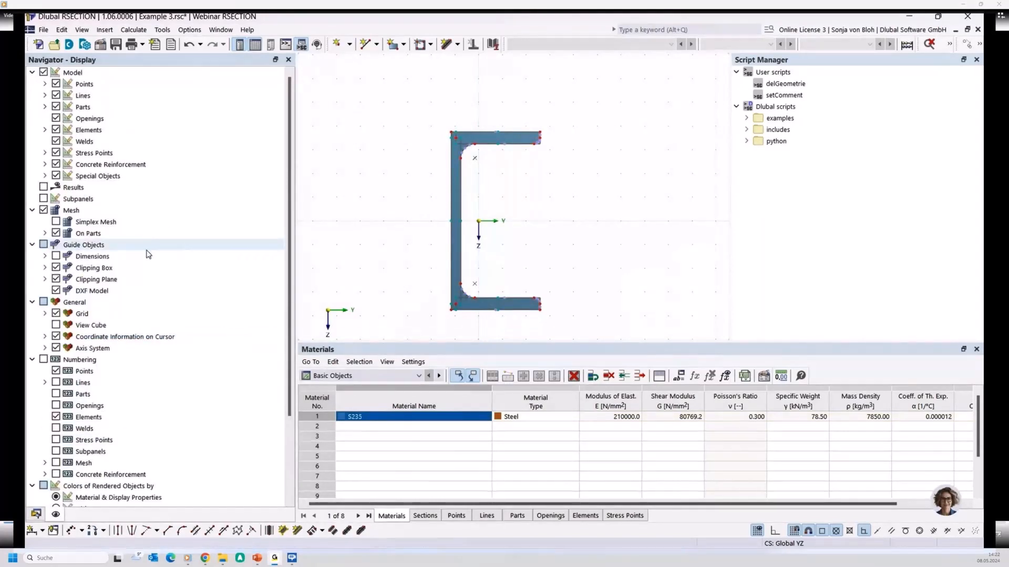
pyautogui.click(44, 198)
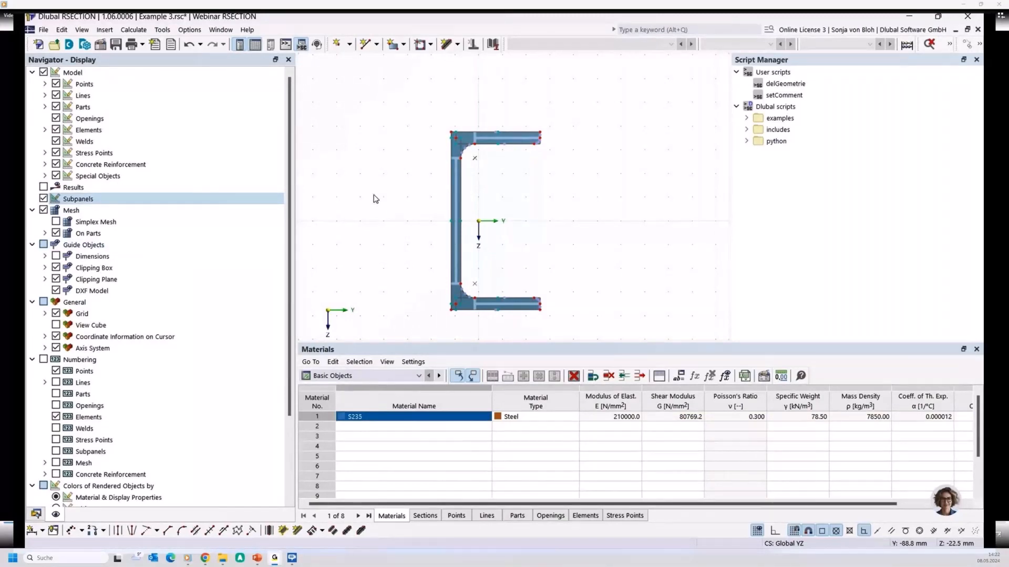
pyautogui.scroll(1, 373, 195)
pyautogui.moveTo(369, 204); pyautogui.dragTo(297, 187, button='middle')
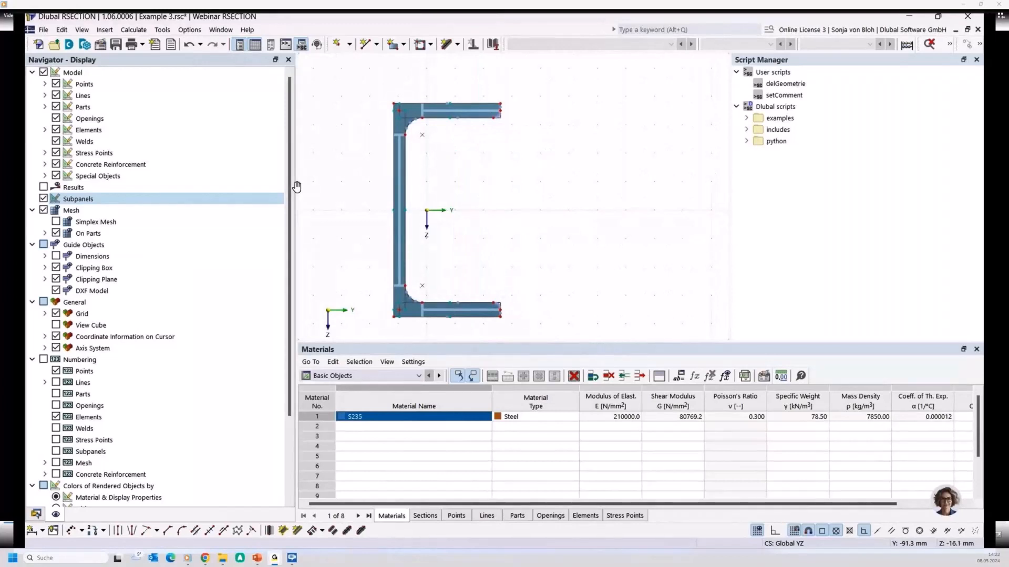
pyautogui.click(400, 182)
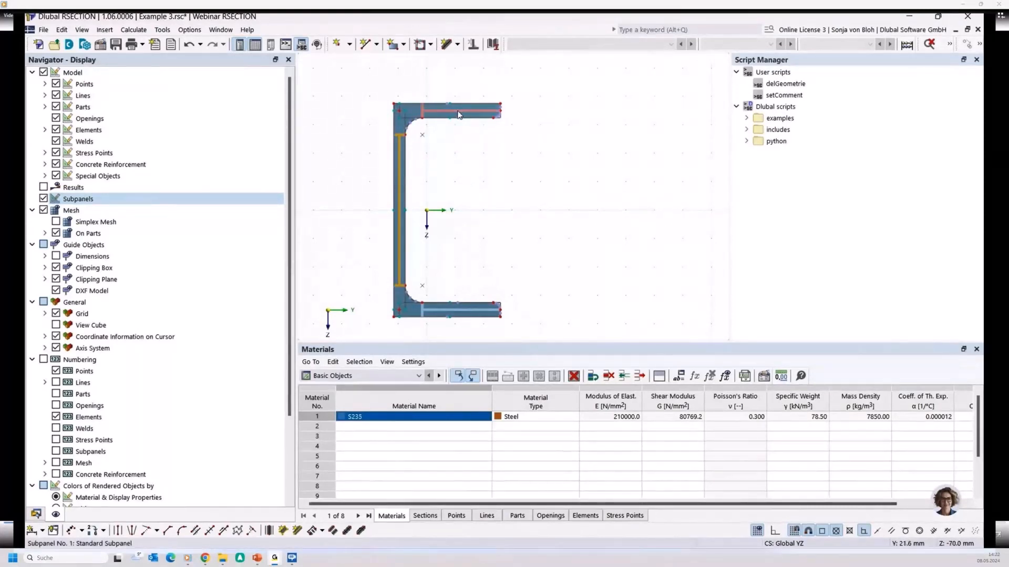
pyautogui.click(476, 206)
# Move the outer corner point at the upper flange's free end by -10 mm in Z
pyautogui.scroll(2, 505, 126)
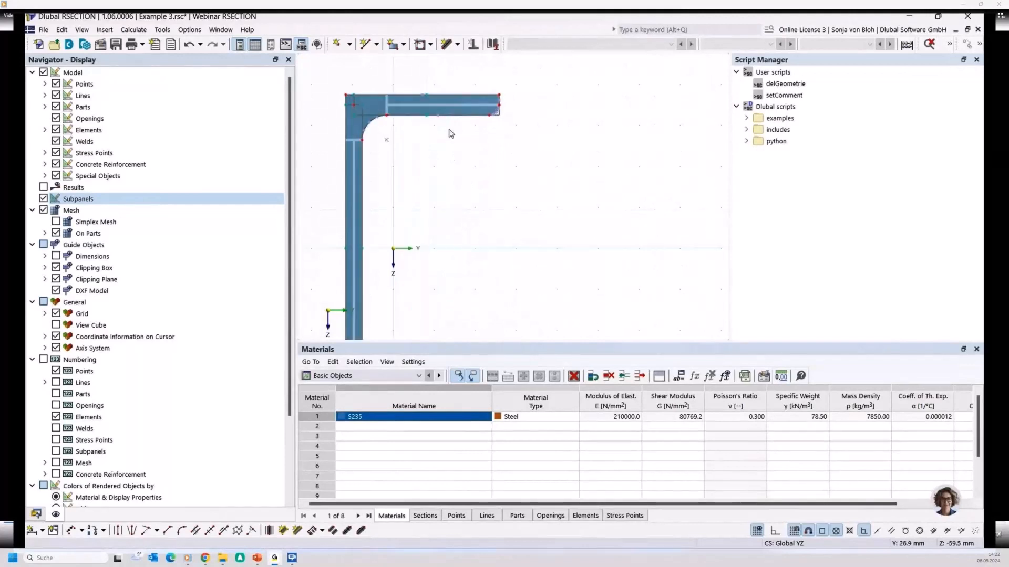
pyautogui.moveTo(449, 130); pyautogui.dragTo(499, 208, button='middle')
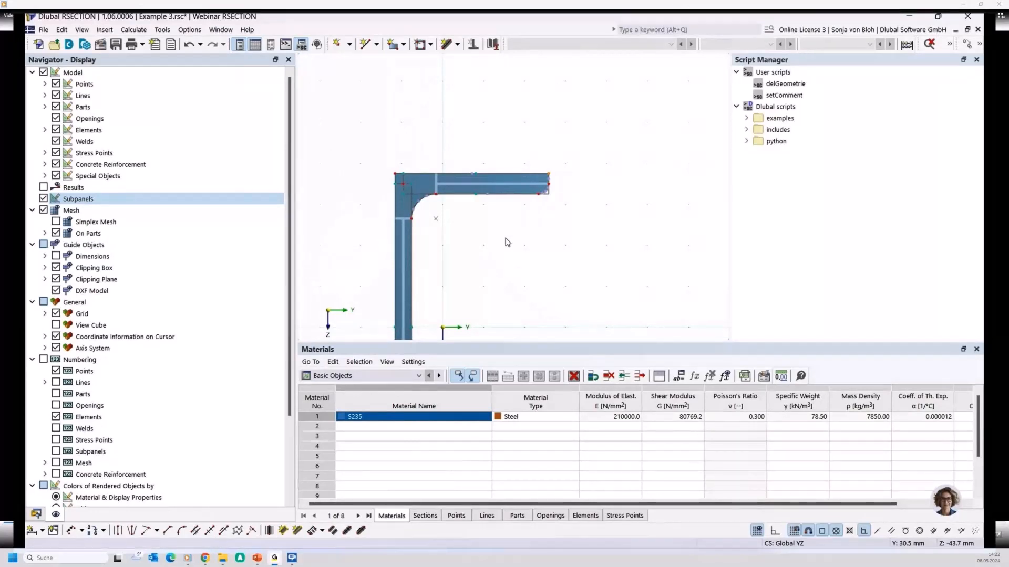
pyautogui.click(967, 44)
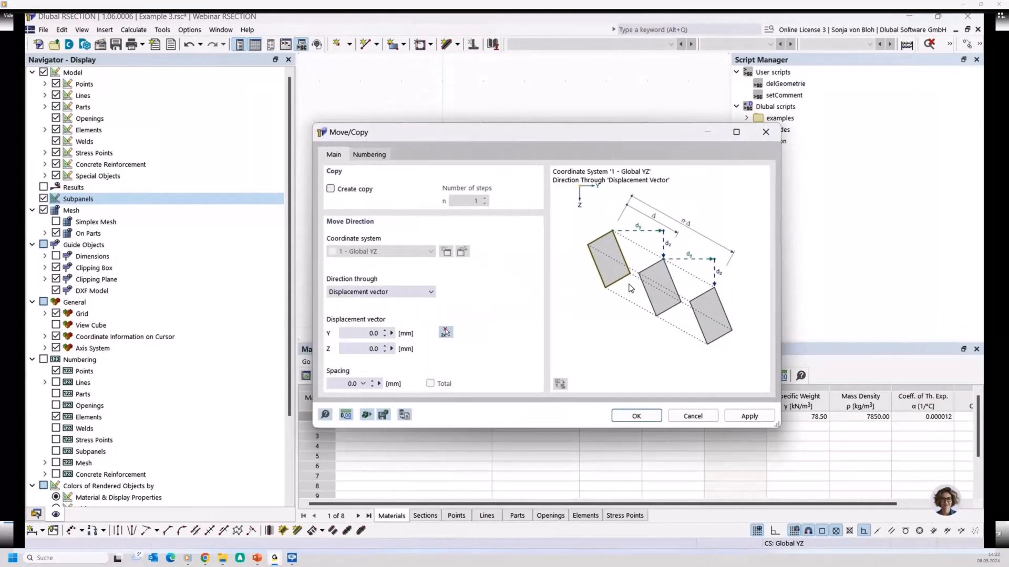
pyautogui.moveTo(366, 349); pyautogui.dragTo(435, 347)
pyautogui.write('-10')
pyautogui.click(634, 420)
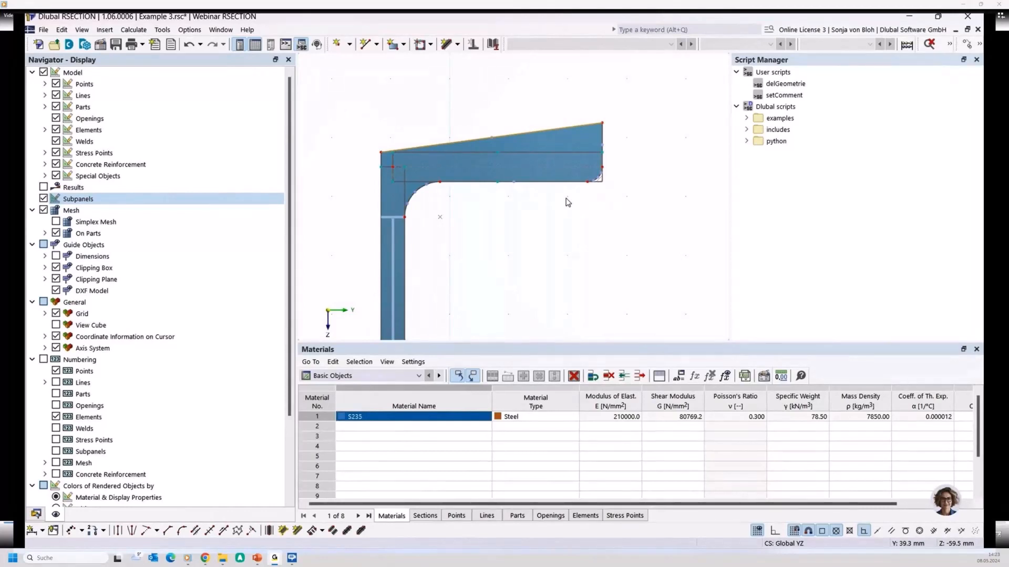
# Run the full calculation for the channel with the sloped upper flange, abort it, and inspect the subpanels of the whole section
pyautogui.click(145, 33)
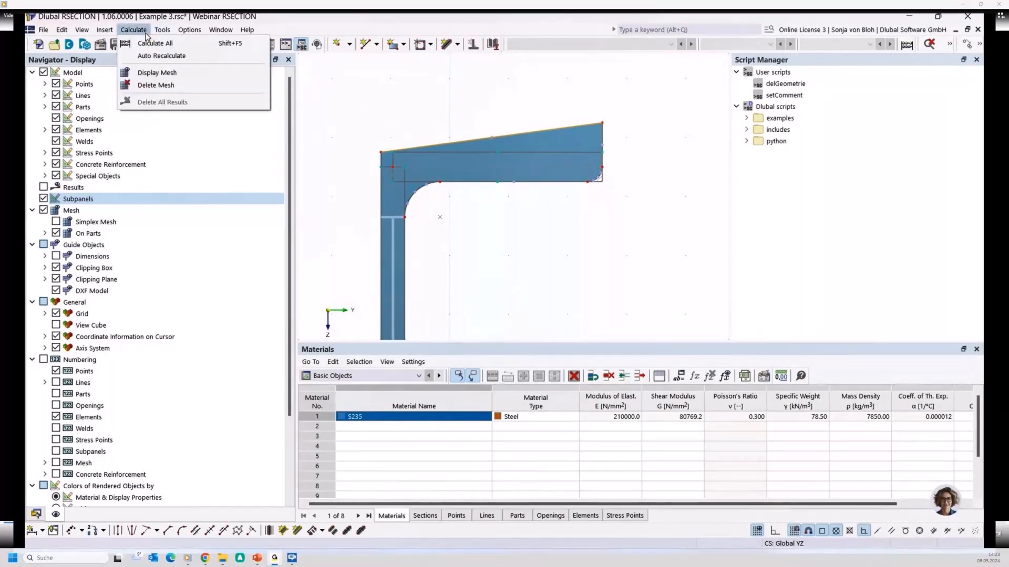
pyautogui.click(146, 44)
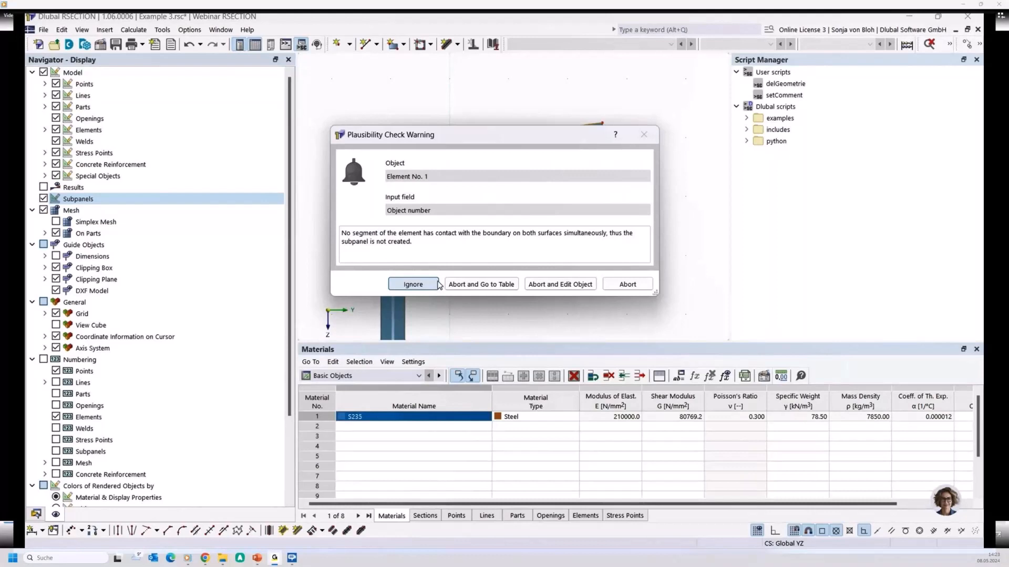
pyautogui.click(627, 284)
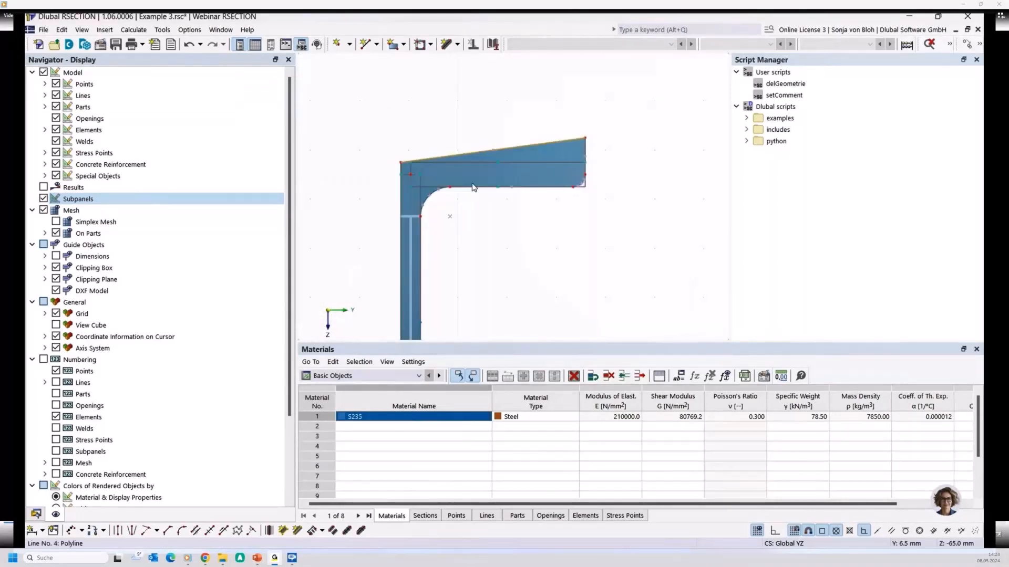
pyautogui.scroll(-5, 471, 210)
pyautogui.moveTo(467, 255); pyautogui.dragTo(464, 225, button='middle')
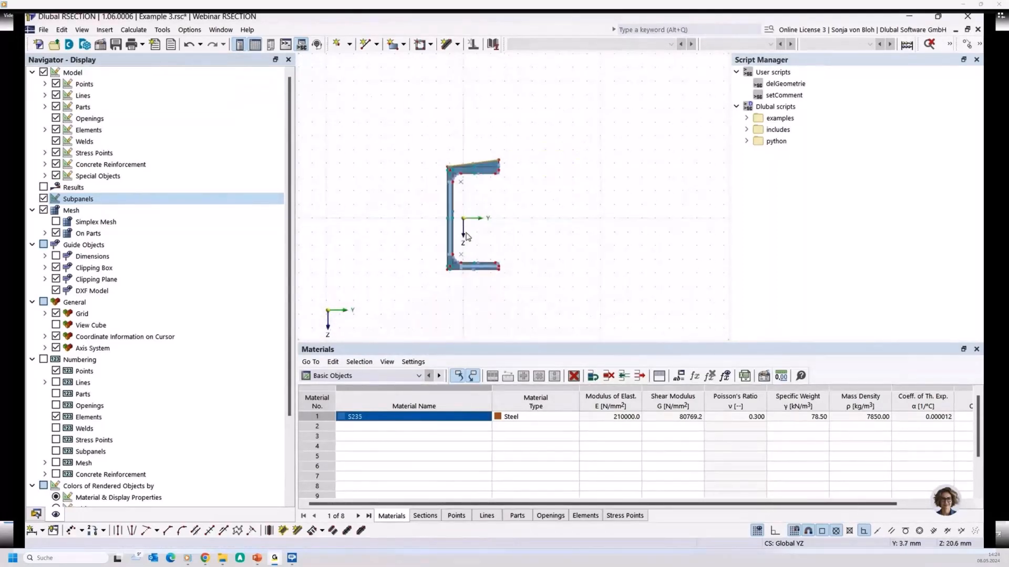
pyautogui.scroll(3, 457, 236)
pyautogui.scroll(1, 430, 264)
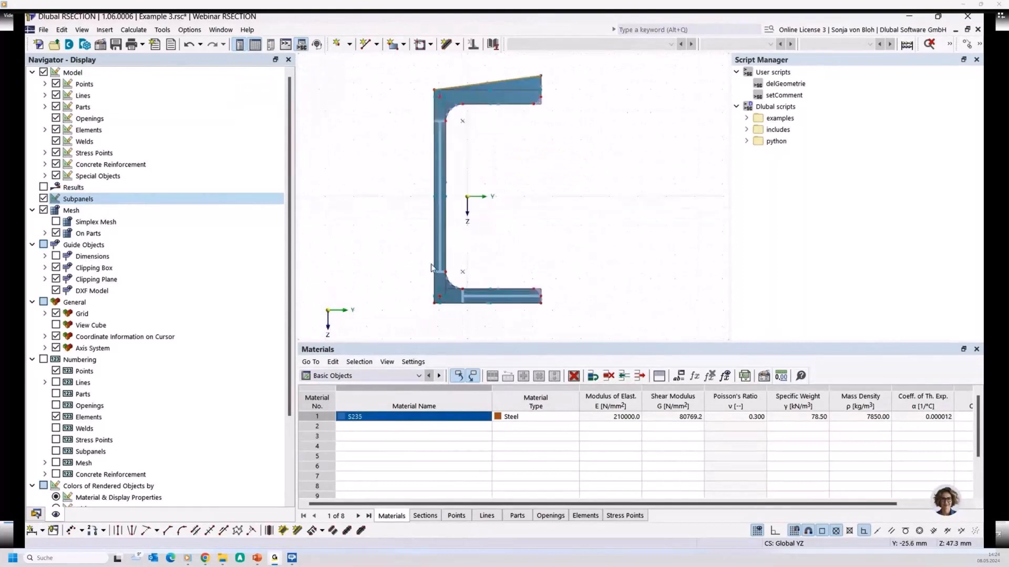
pyautogui.click(439, 212)
# Create a new model named Example 4 with Thin-Walled Analysis and the effective section add-on to EN 1993-1-1 and EN 1993-1-5
pyautogui.click(38, 45)
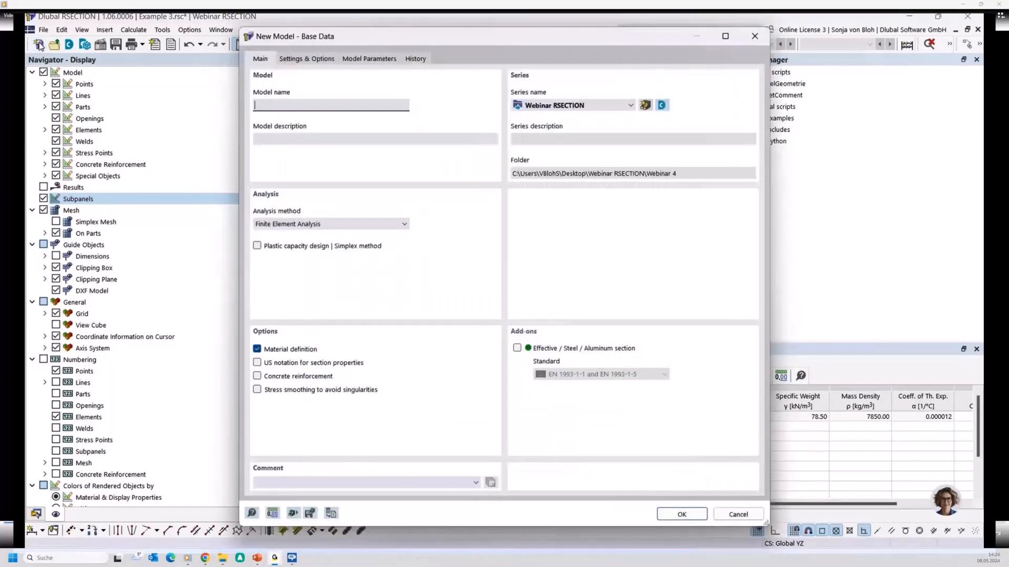
pyautogui.write('Example 4')
pyautogui.click(378, 224)
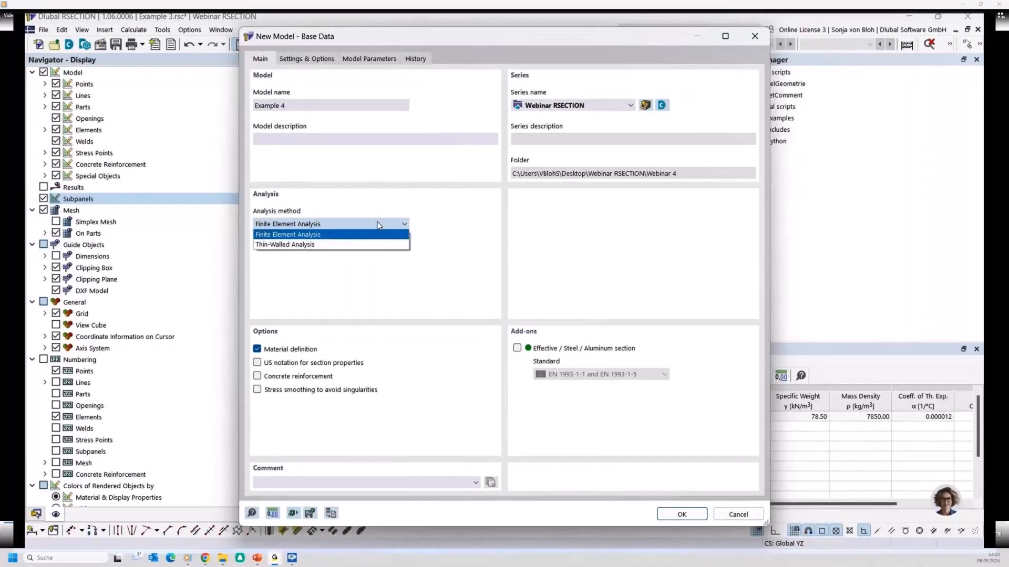
pyautogui.click(323, 245)
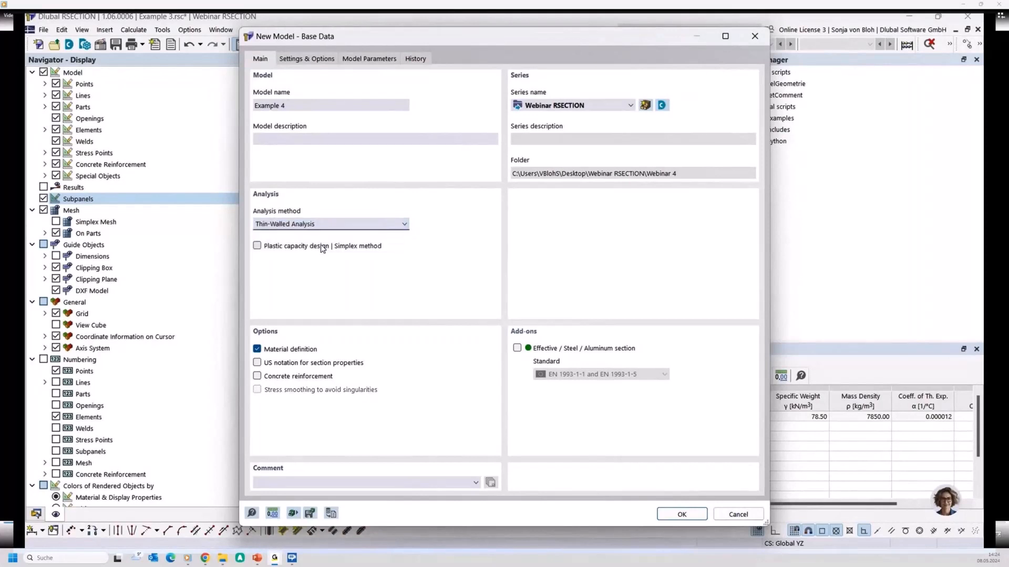
pyautogui.click(517, 348)
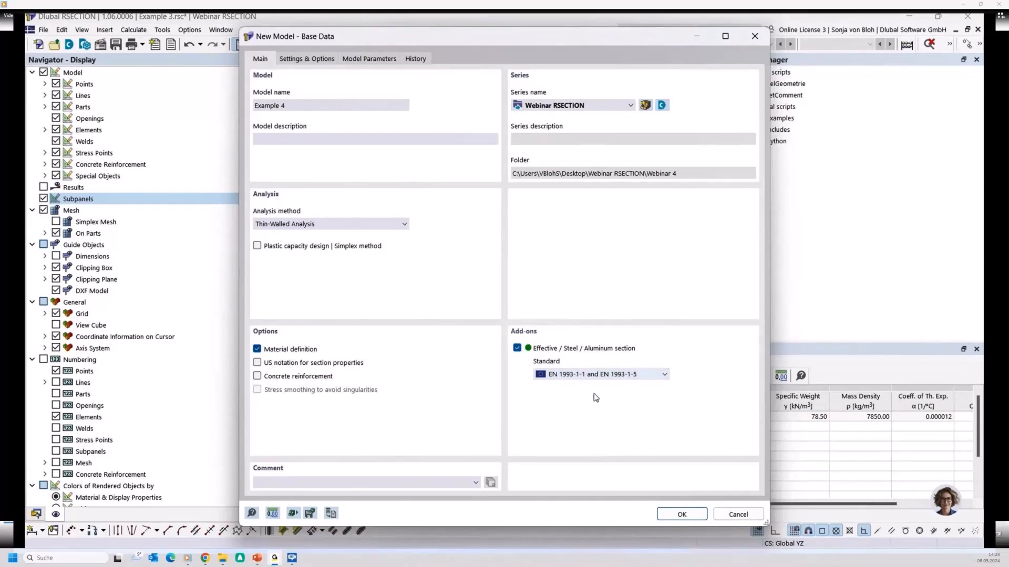
pyautogui.click(680, 514)
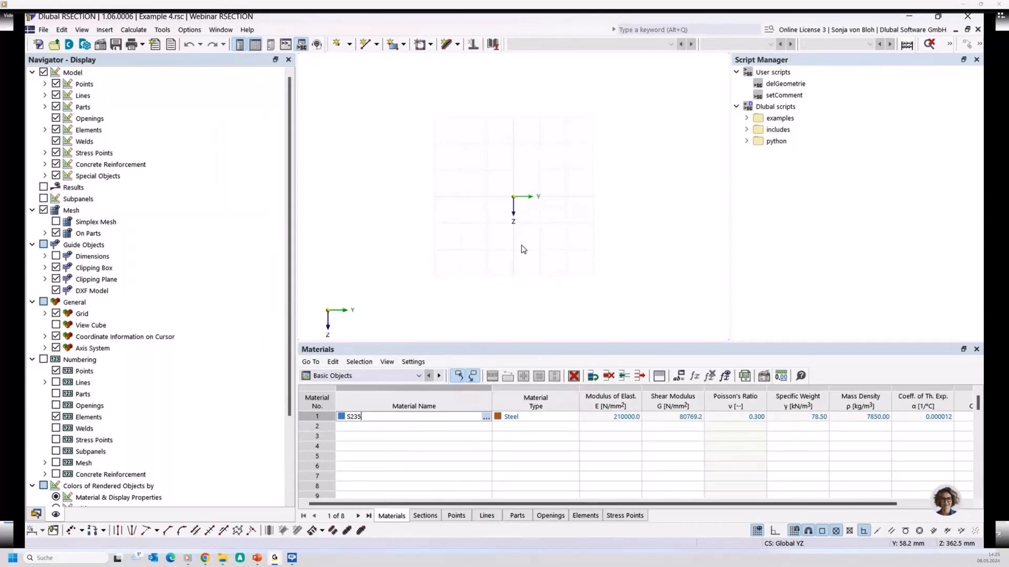
# Toggle the Auto Connect Lines and Elements setting for the empty model
pyautogui.rightClick(449, 192)
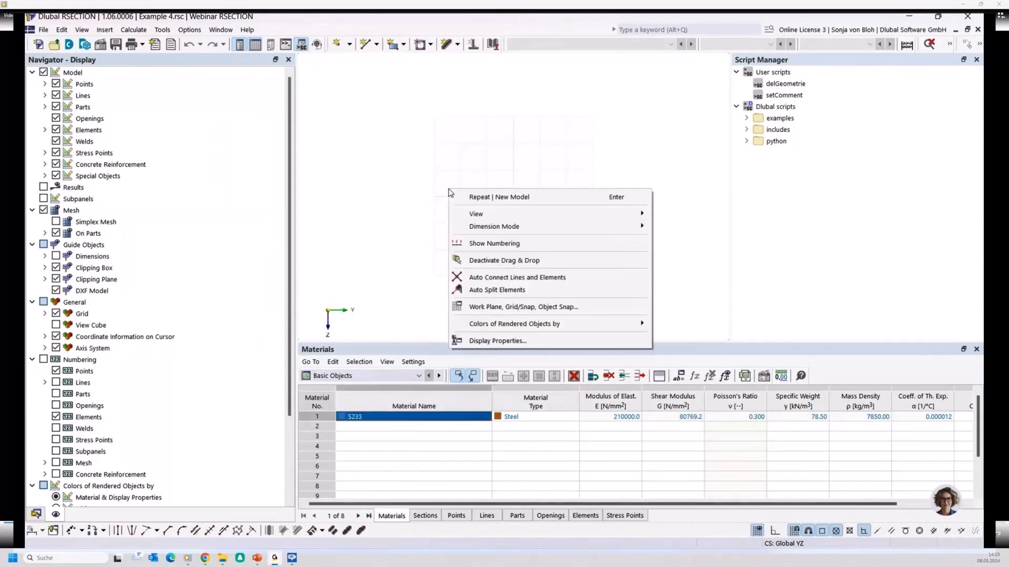
pyautogui.click(480, 278)
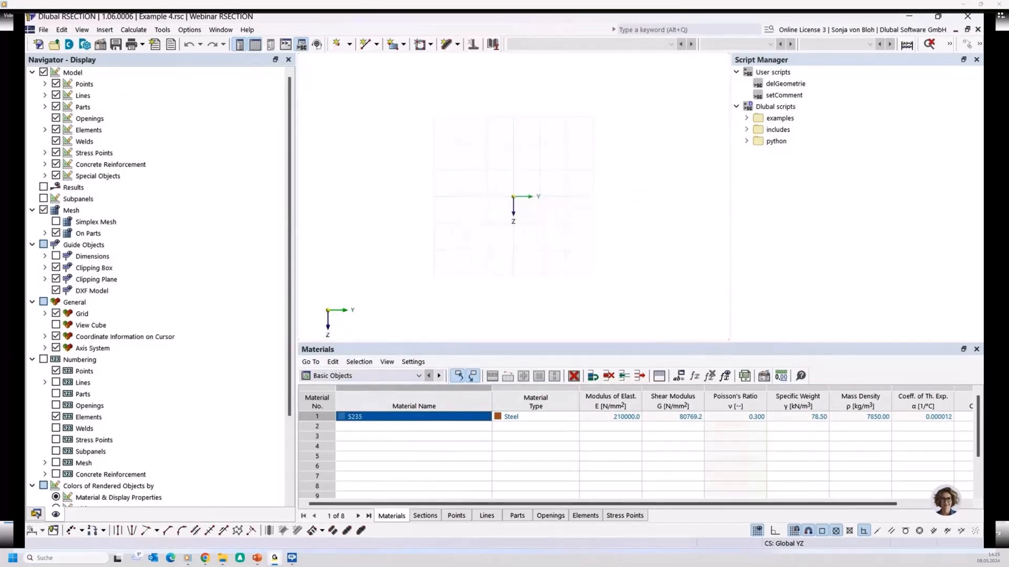
# Insert the standardized section HEB 200 | DIN 1025-2:1995-11 | Ferona at the coordinate origin
pyautogui.click(36, 513)
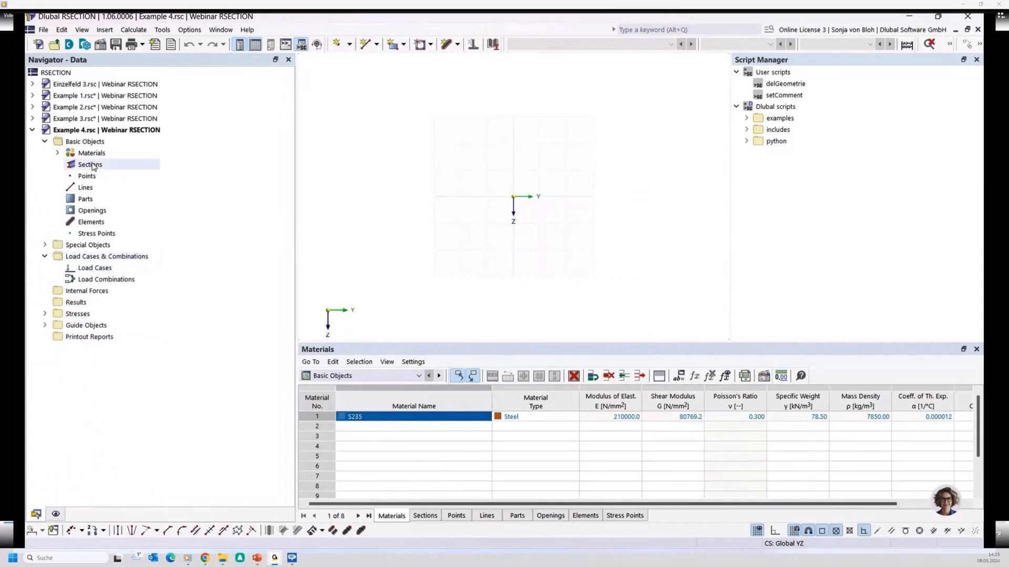
pyautogui.rightClick(94, 167)
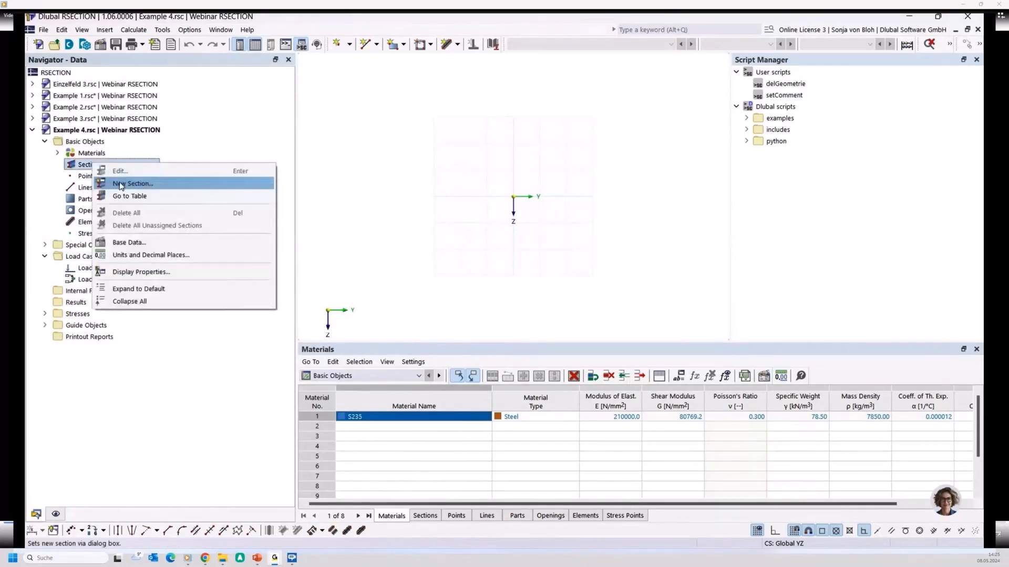
pyautogui.click(121, 184)
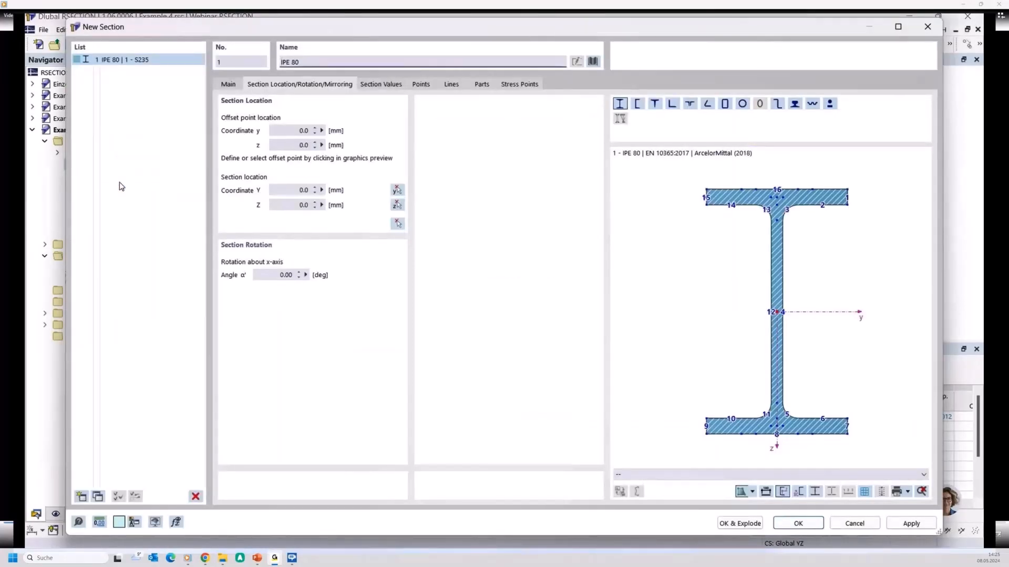
pyautogui.moveTo(314, 60); pyautogui.dragTo(222, 55)
pyautogui.press('BackSpace')
pyautogui.write('HEB 200')
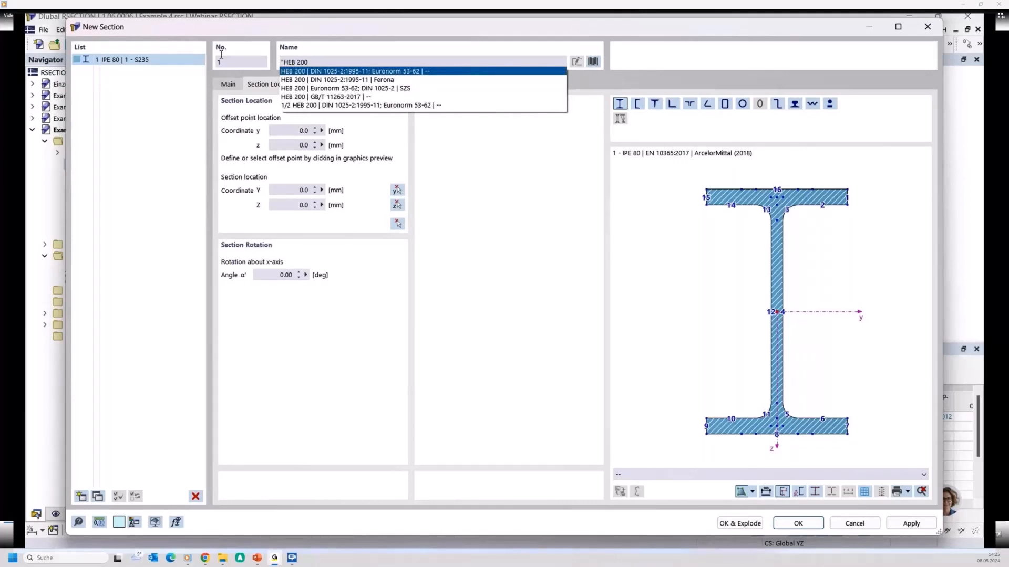
pyautogui.click(338, 79)
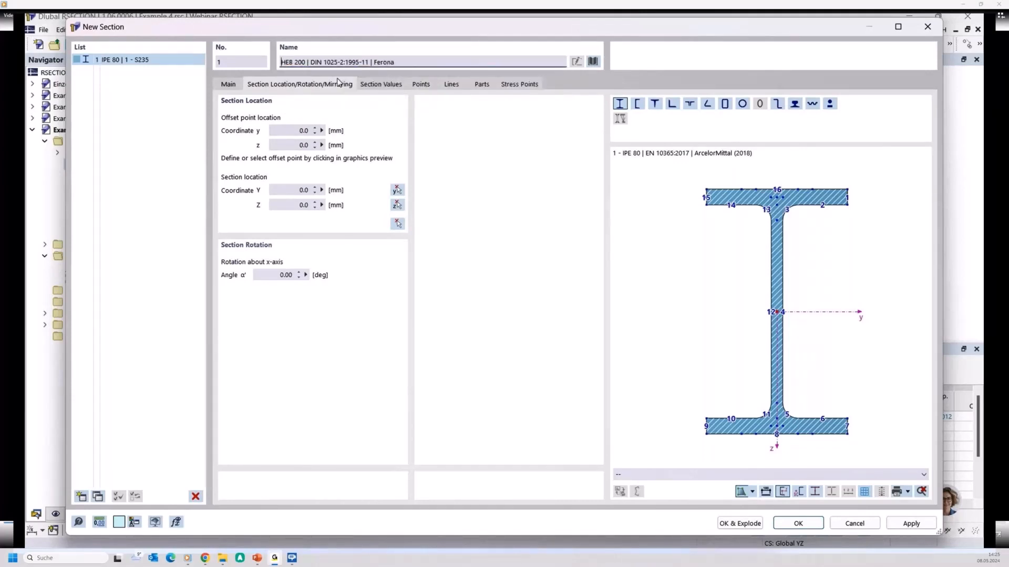
pyautogui.click(792, 524)
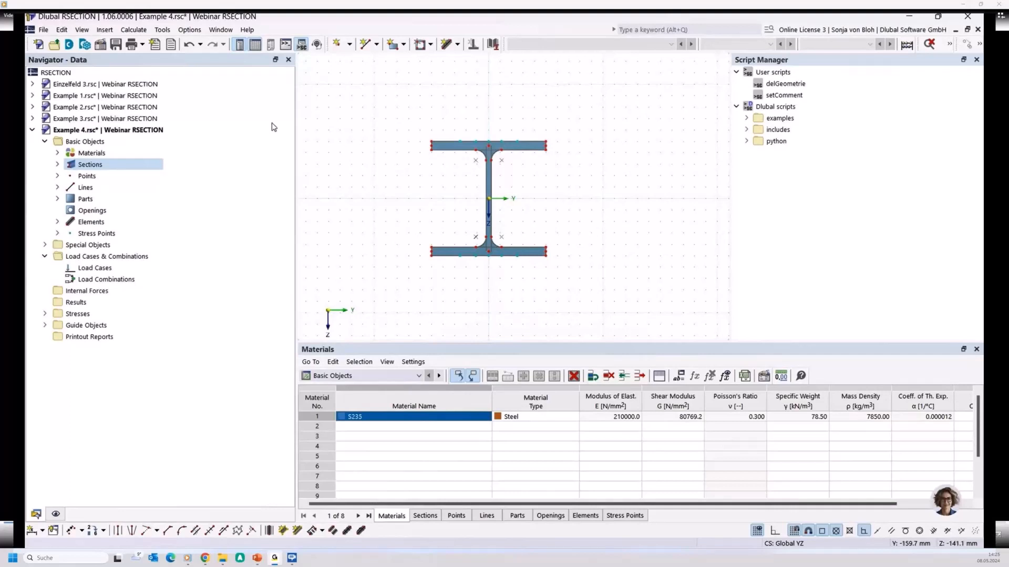
# Define a second section as a parametric flat bar from the library, with width b 160 mm and height h 10 mm
pyautogui.rightClick(93, 164)
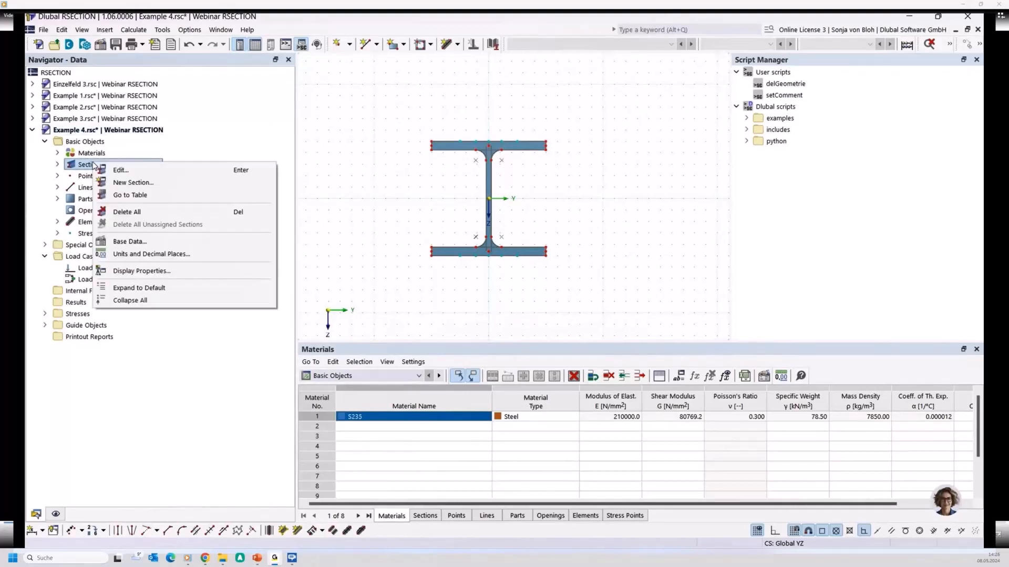
pyautogui.click(129, 187)
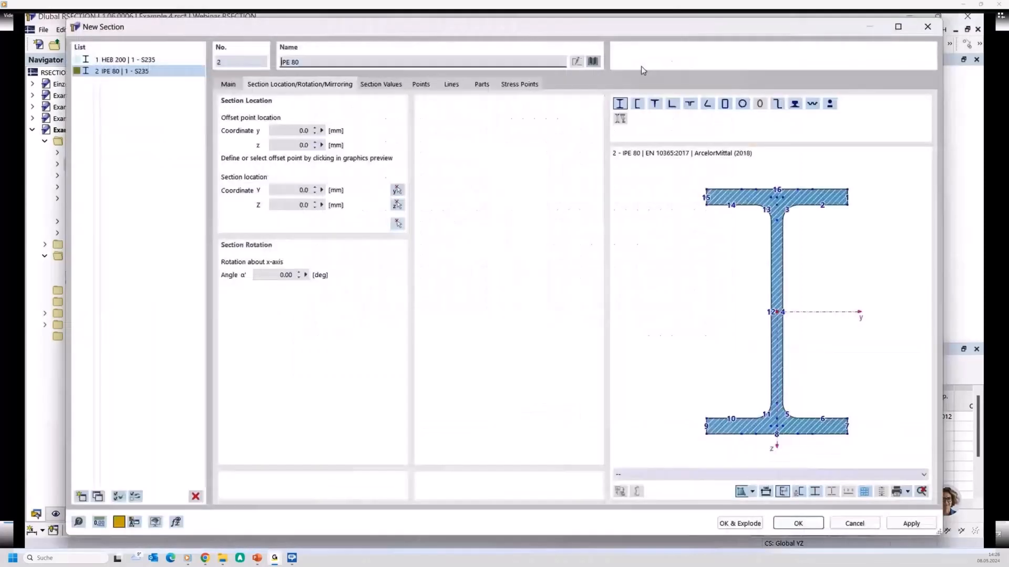
pyautogui.click(592, 62)
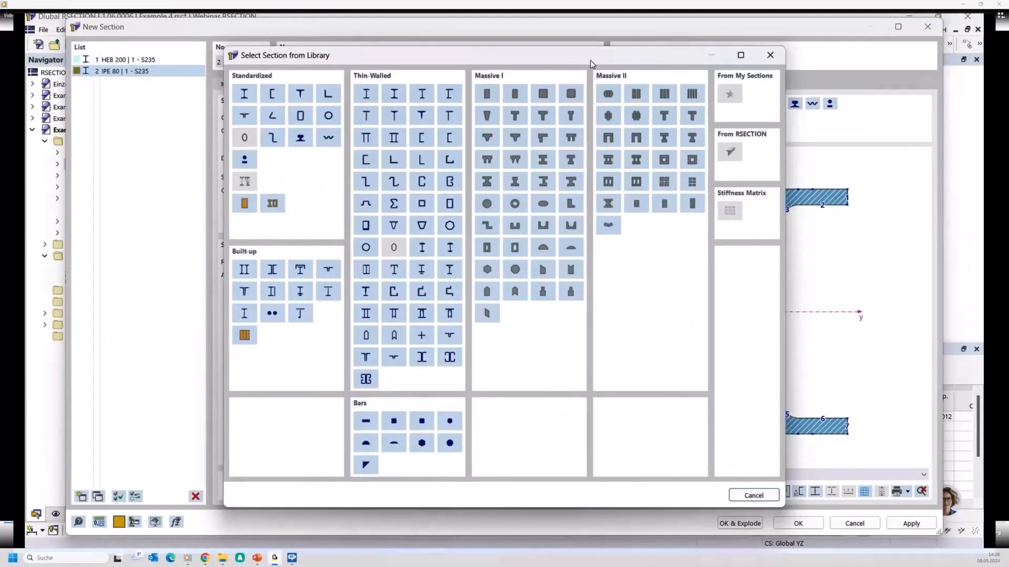
pyautogui.click(362, 417)
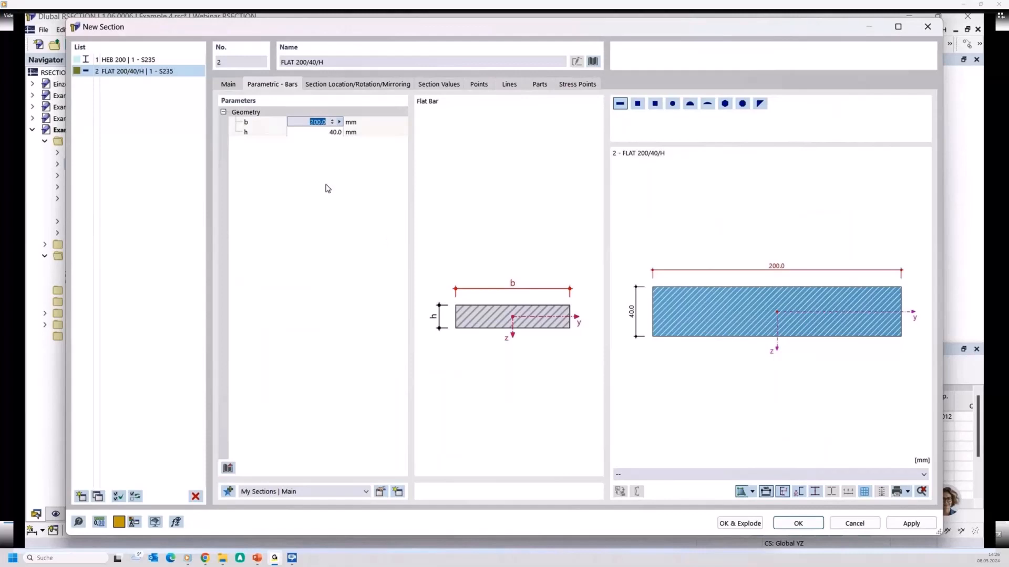
pyautogui.write('160')
pyautogui.click(322, 132)
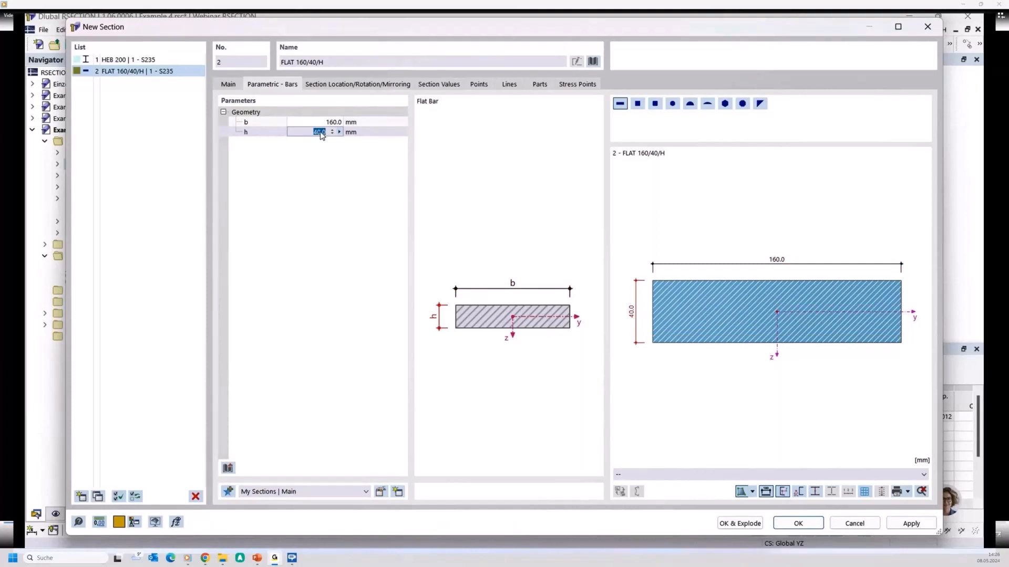
pyautogui.write('10')
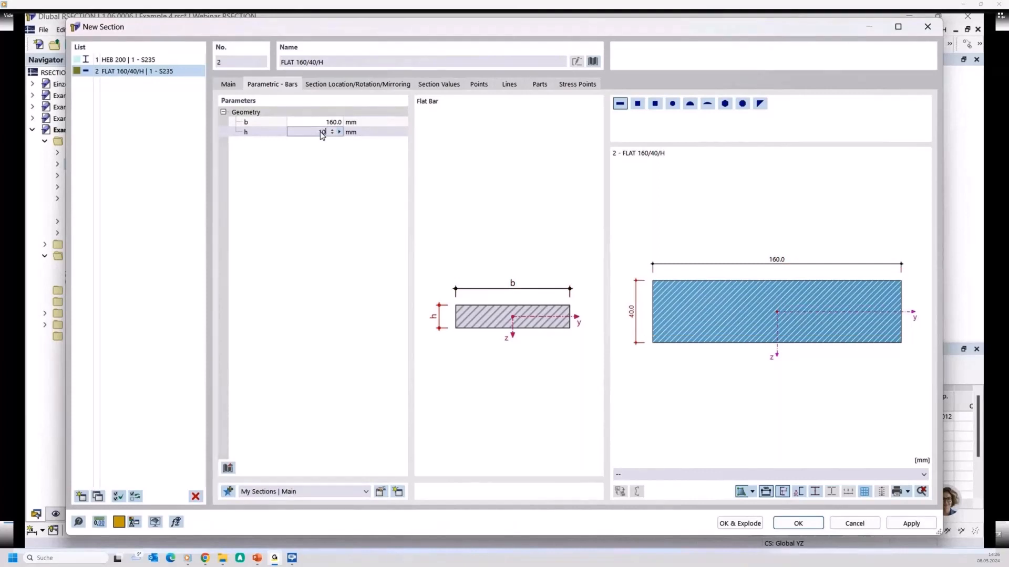
# Place the flat bar with its bottom midpoint on the top centre of the HEB 200's upper flange at Y 0, Z -100 mm
pyautogui.click(365, 87)
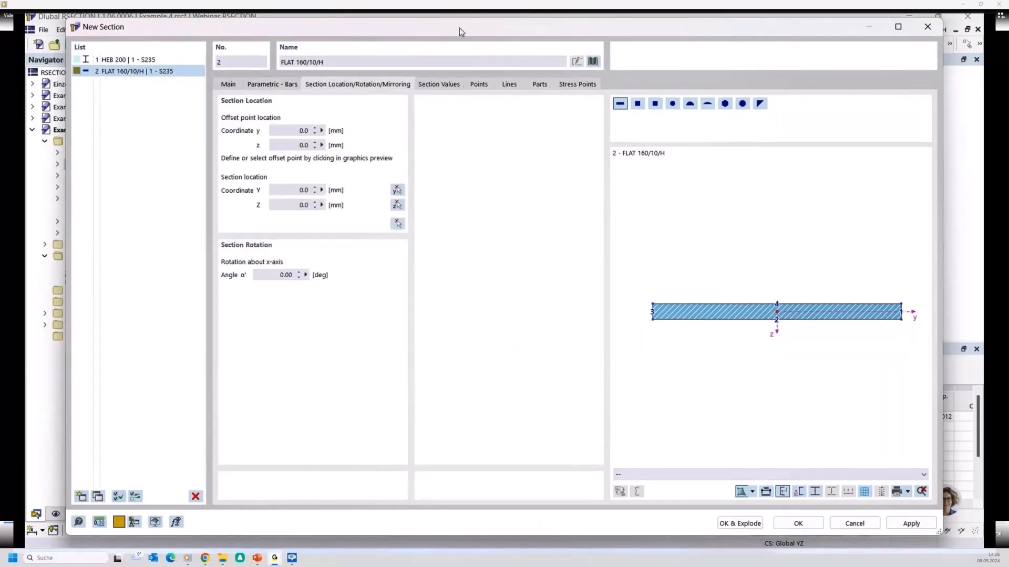
pyautogui.moveTo(459, 29); pyautogui.dragTo(312, 137)
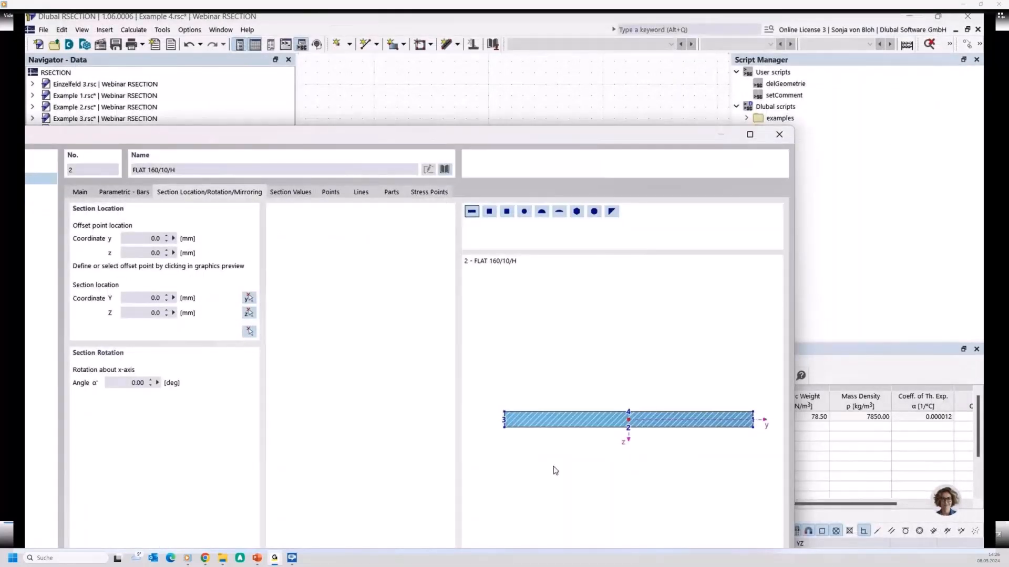
pyautogui.click(628, 427)
pyautogui.click(250, 332)
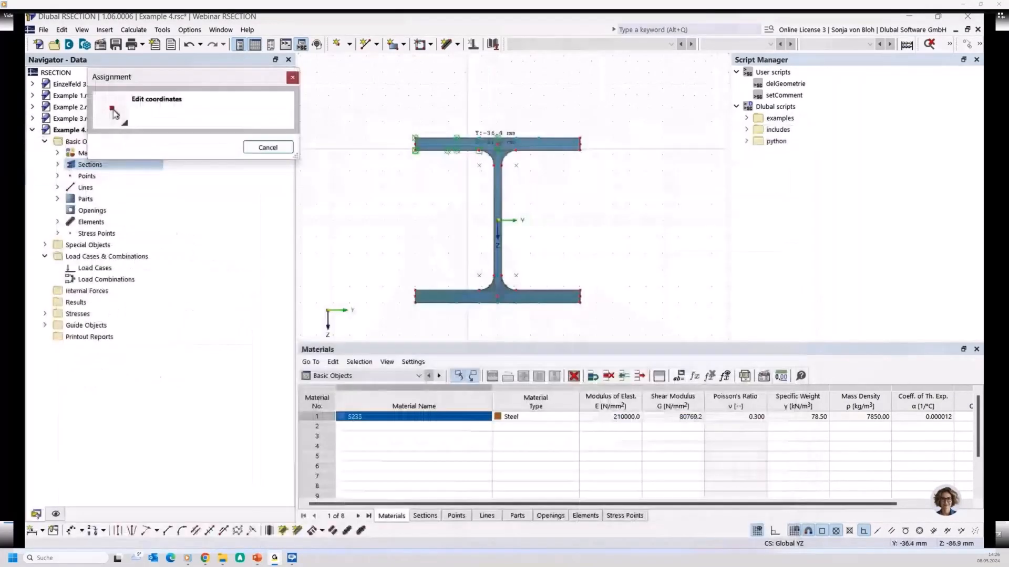
pyautogui.scroll(2, 479, 151)
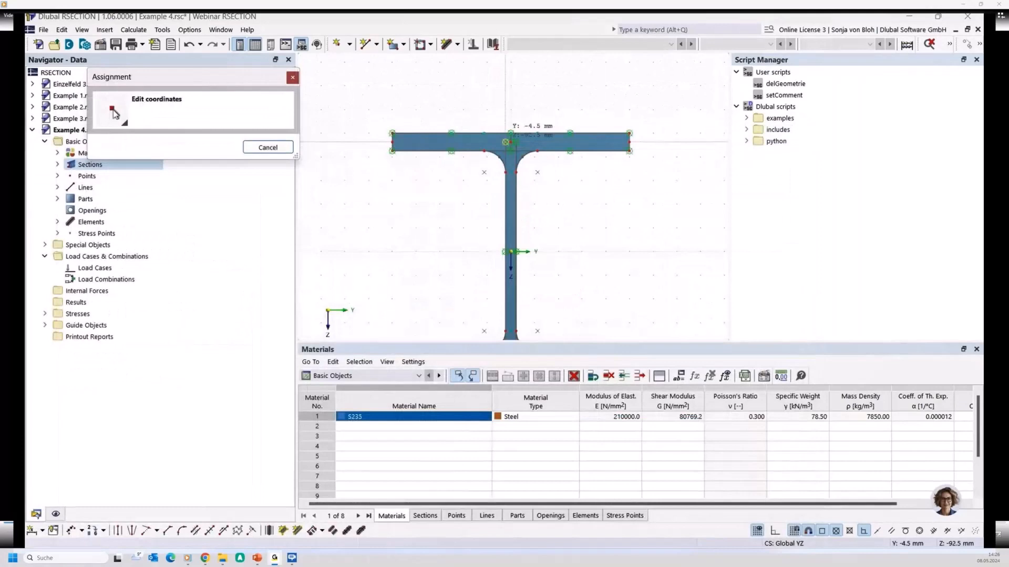
pyautogui.click(510, 134)
pyautogui.moveTo(426, 138); pyautogui.dragTo(455, 30)
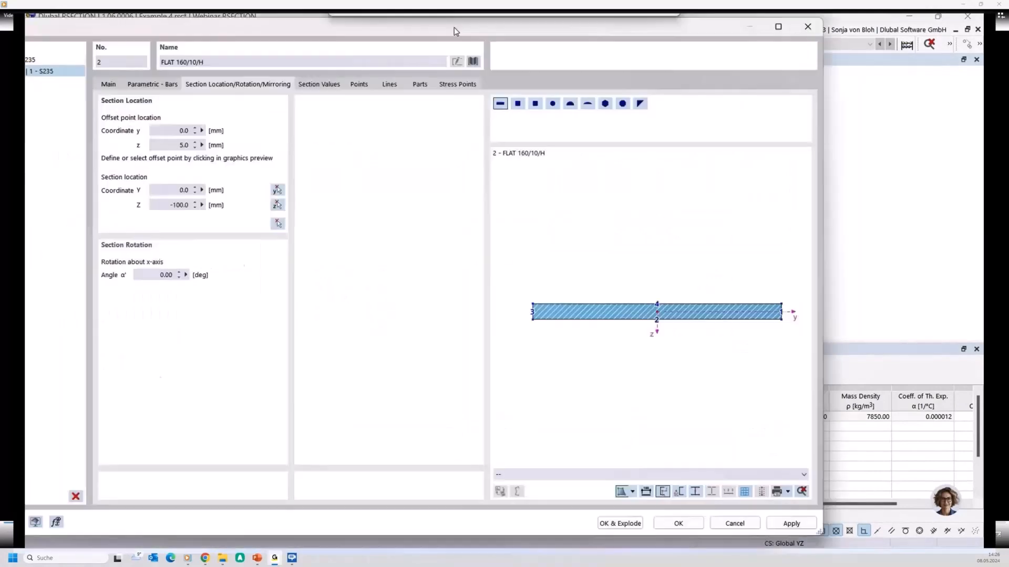
pyautogui.click(678, 524)
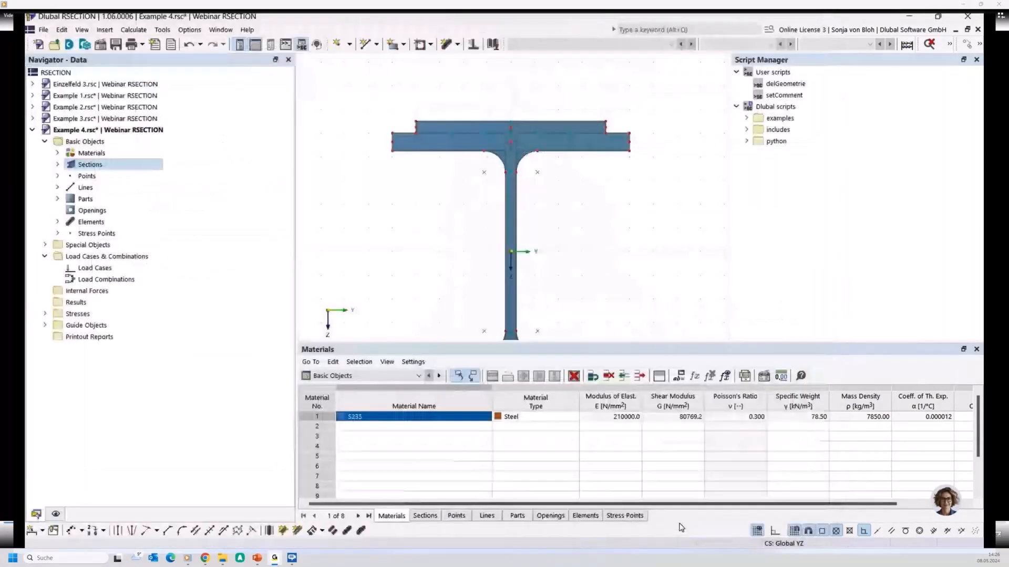
# Explode both the HEB 200 and the FLAT 160/10/H sections into individual objects
pyautogui.scroll(-2, 484, 181)
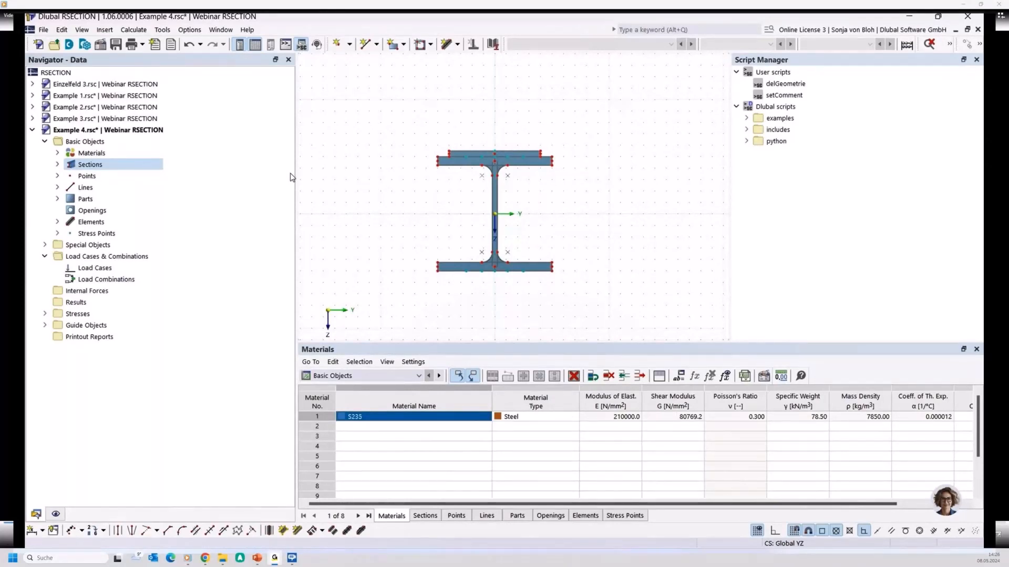
pyautogui.click(58, 164)
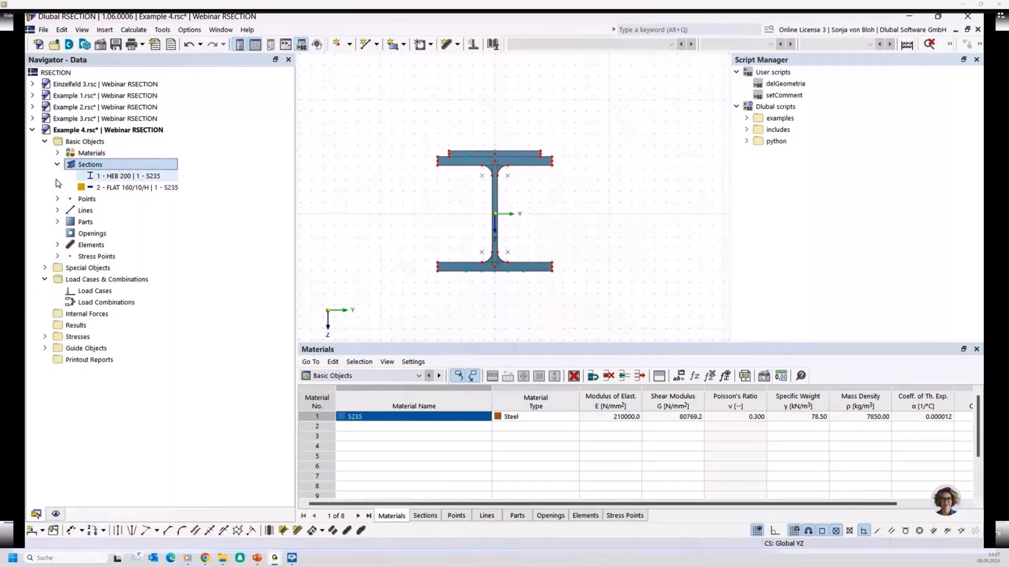
pyautogui.moveTo(58, 184); pyautogui.dragTo(103, 193)
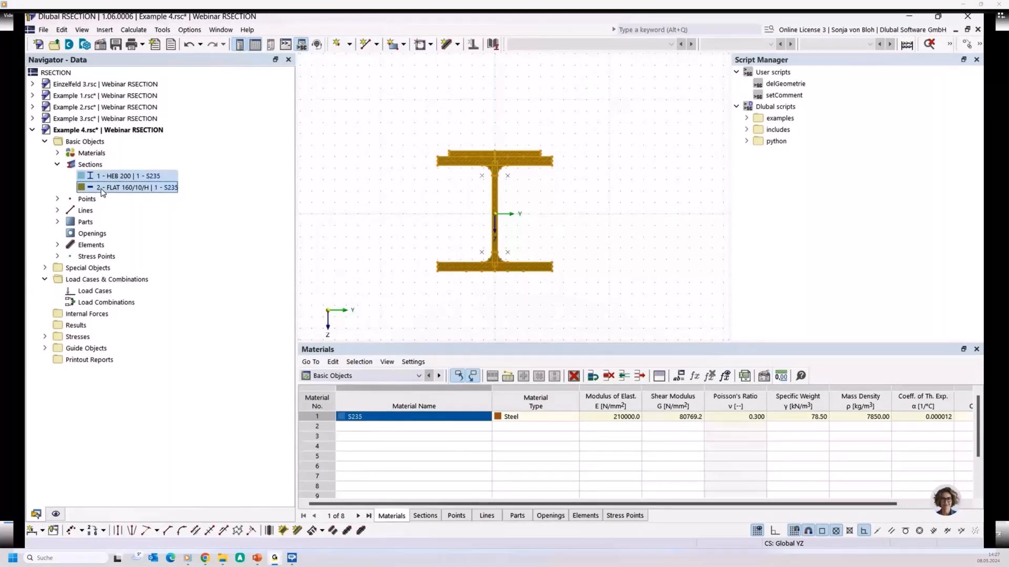
pyautogui.rightClick(103, 193)
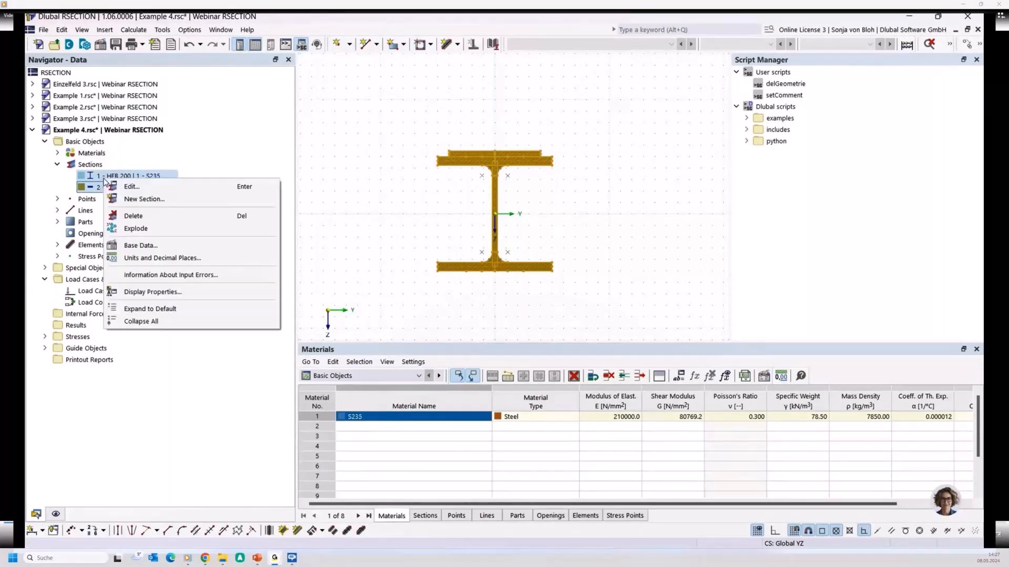
pyautogui.click(134, 229)
pyautogui.scroll(3, 446, 171)
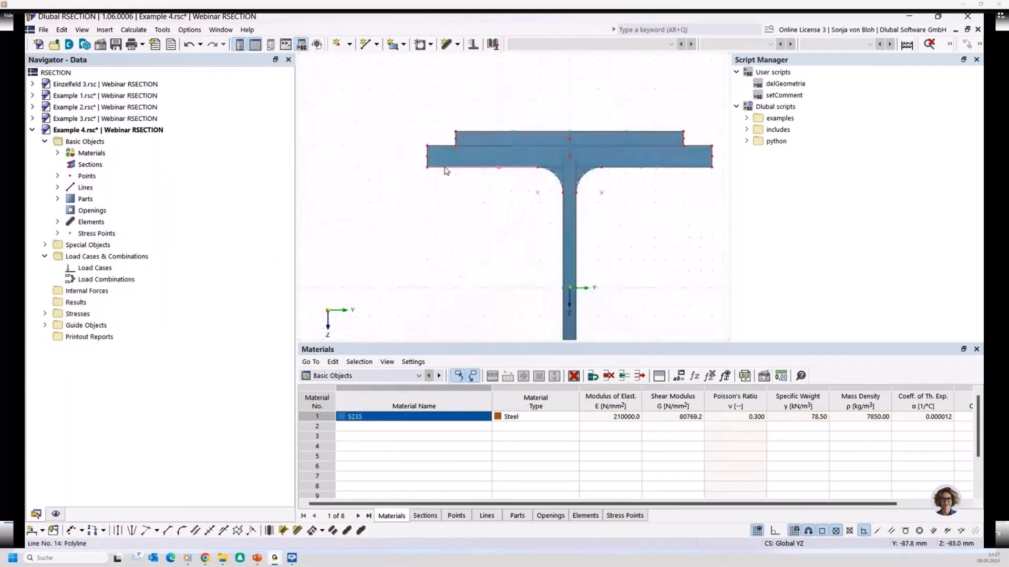
# Set up a new single-line element with thickness 0 mm and an effective thickness for shear transfer of 5 mm
pyautogui.moveTo(455, 214); pyautogui.dragTo(384, 229, button='middle')
pyautogui.scroll(2, 436, 228)
pyautogui.scroll(1, 435, 224)
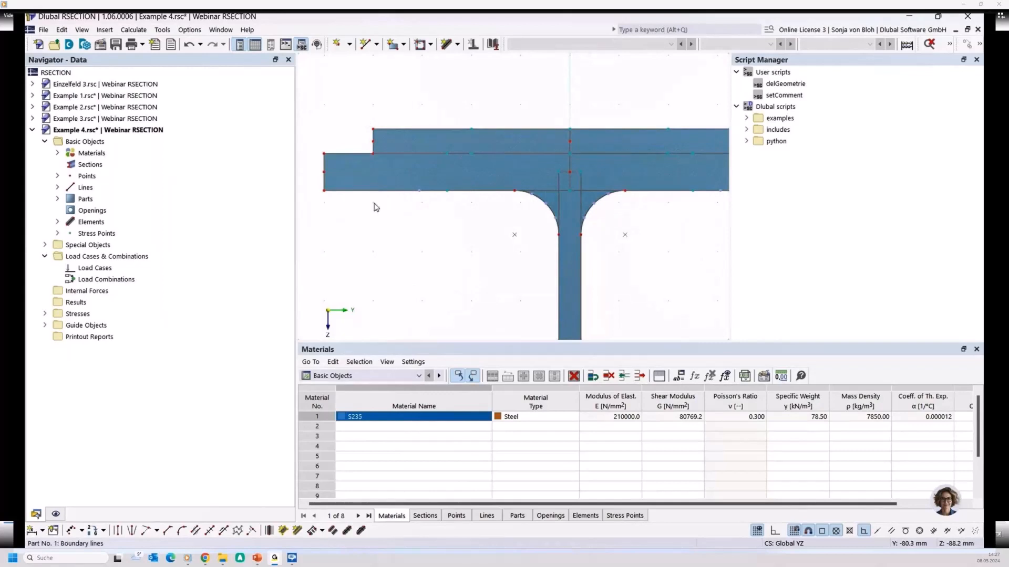
pyautogui.scroll(-3, 380, 197)
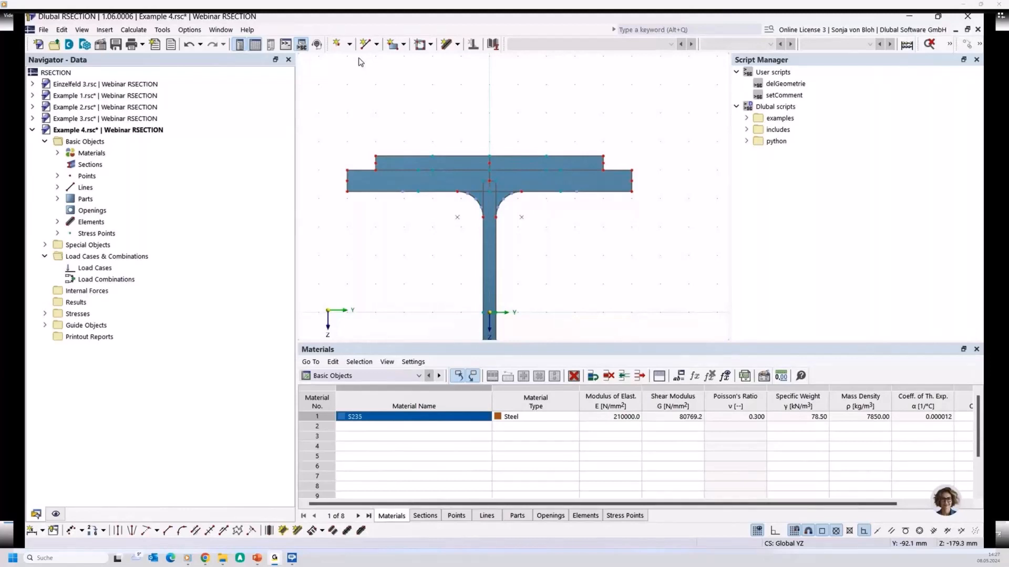
pyautogui.click(457, 44)
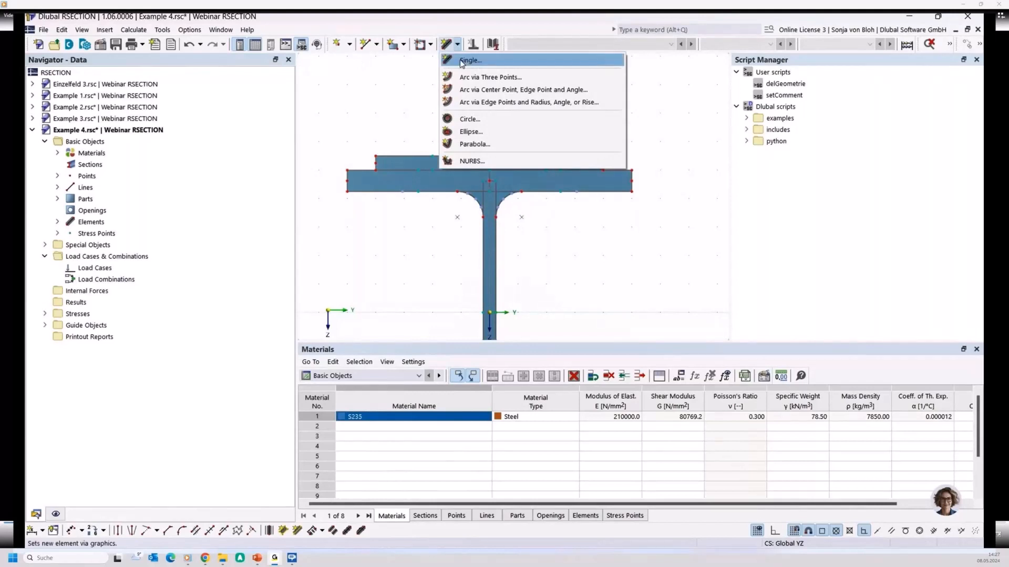
pyautogui.click(462, 61)
pyautogui.click(234, 315)
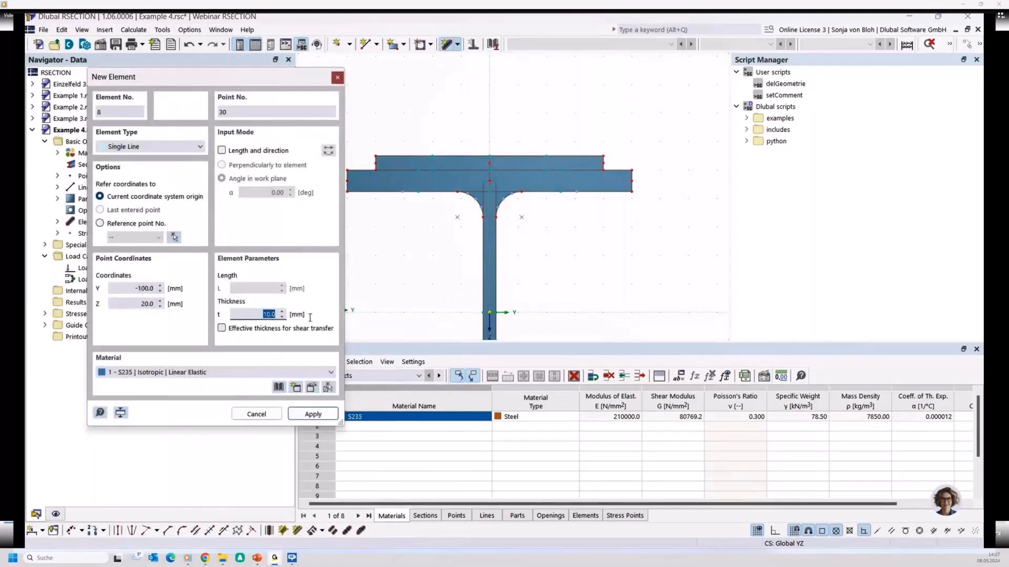
pyautogui.write('0')
pyautogui.click(222, 329)
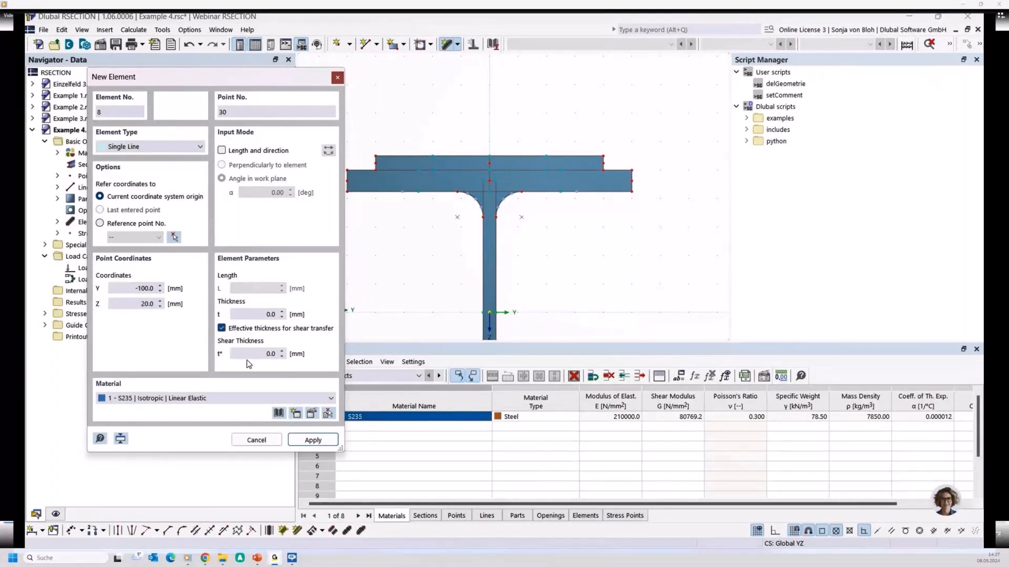
pyautogui.moveTo(260, 355); pyautogui.dragTo(307, 356)
pyautogui.write('5')
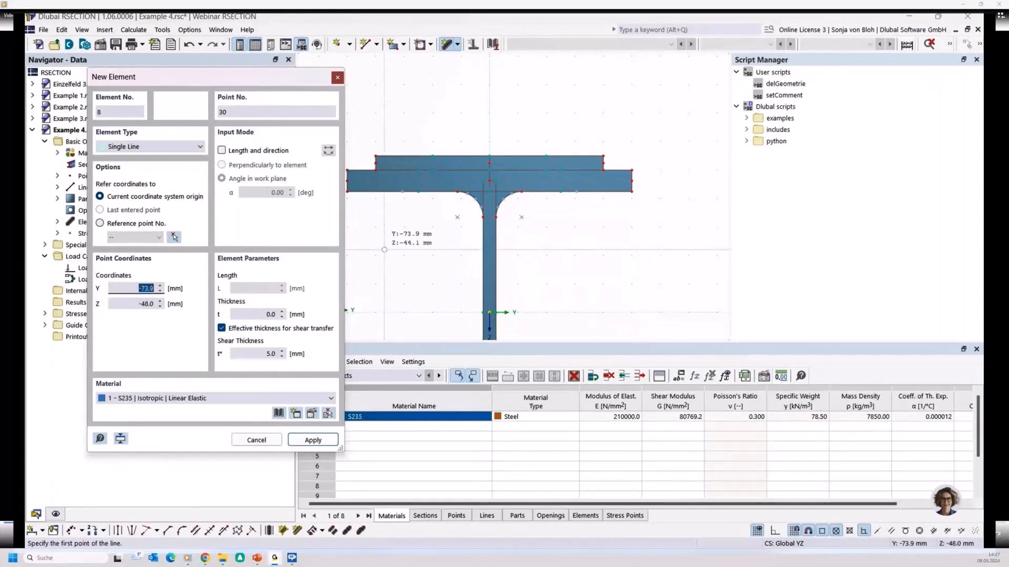
# Activate automatic connection of lines and elements, and restart the zero-thickness single element with an effective shear thickness of 5 mm
pyautogui.rightClick(367, 233)
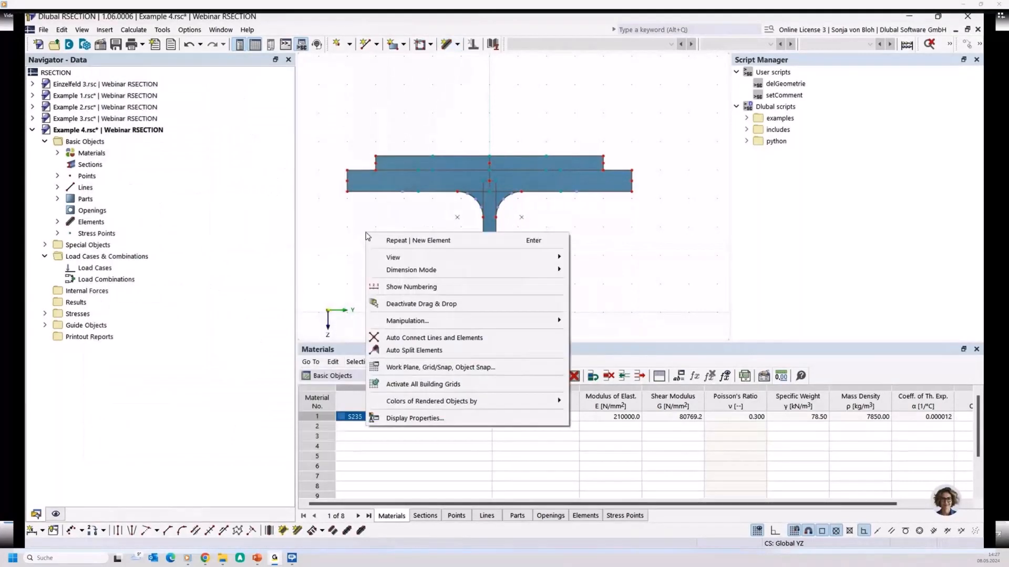
pyautogui.click(430, 340)
pyautogui.click(447, 44)
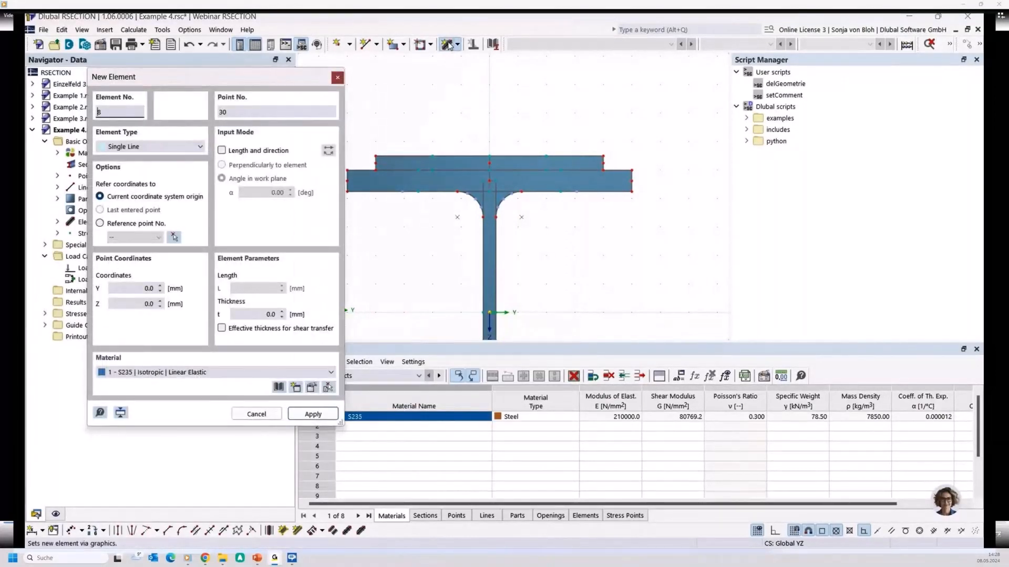
pyautogui.click(221, 328)
pyautogui.click(262, 355)
pyautogui.write('5')
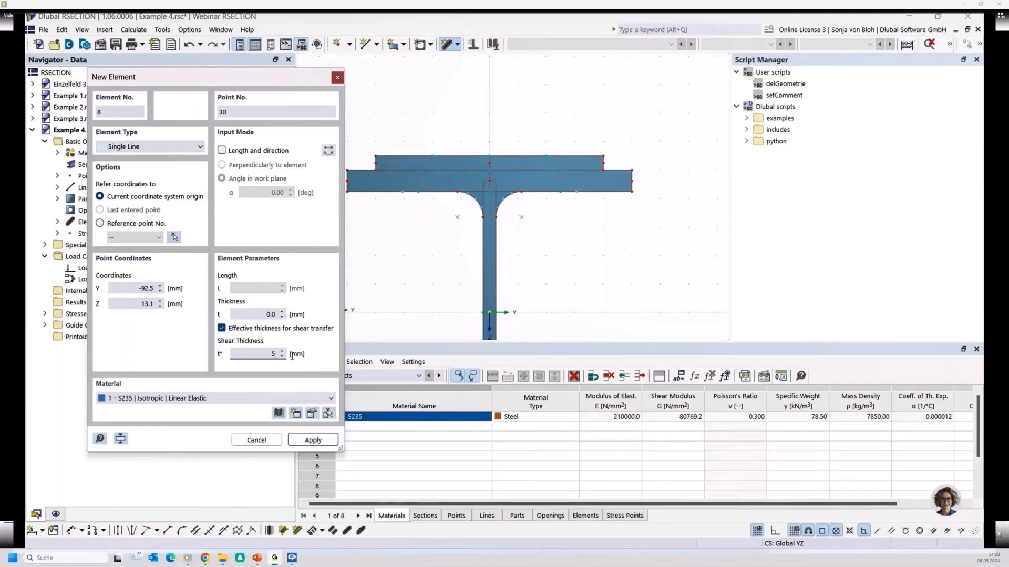
# Draw the connecting element from the midpoint of the flat bar's left end down to the upper flange centreline at Y -80, Z -92.5 mm
pyautogui.moveTo(380, 222); pyautogui.dragTo(432, 249, button='middle')
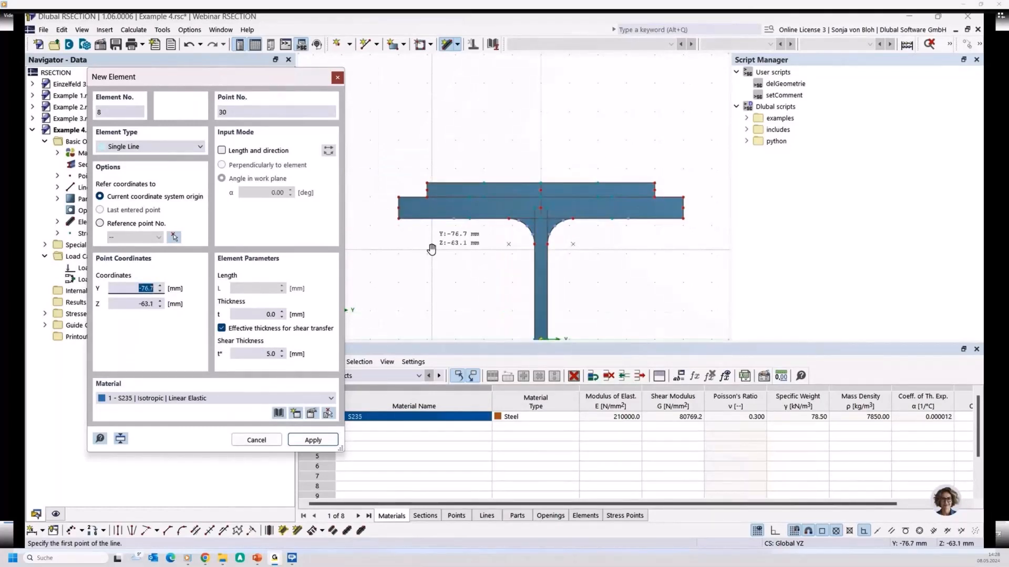
pyautogui.scroll(3, 428, 216)
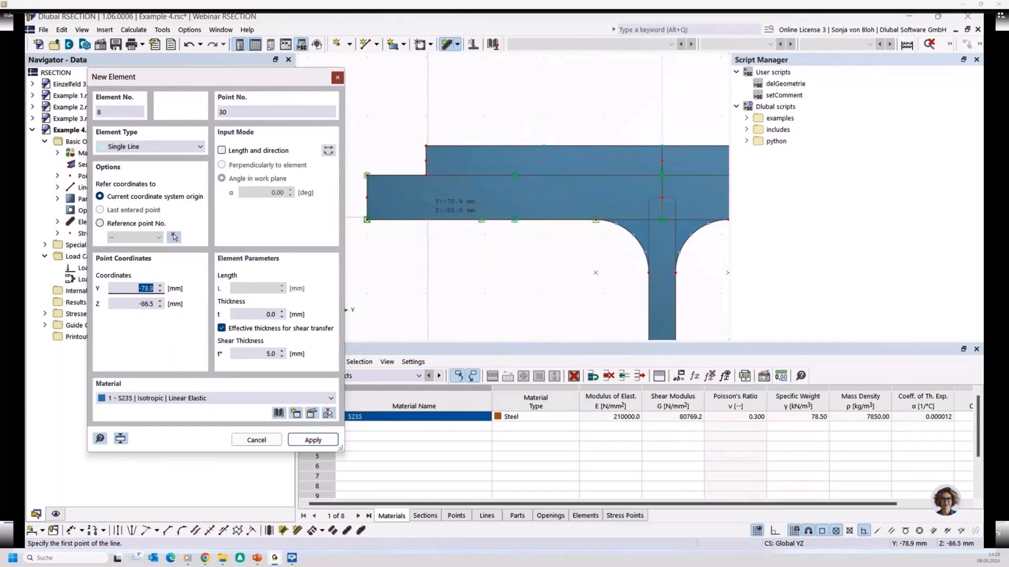
pyautogui.click(426, 197)
pyautogui.click(426, 197)
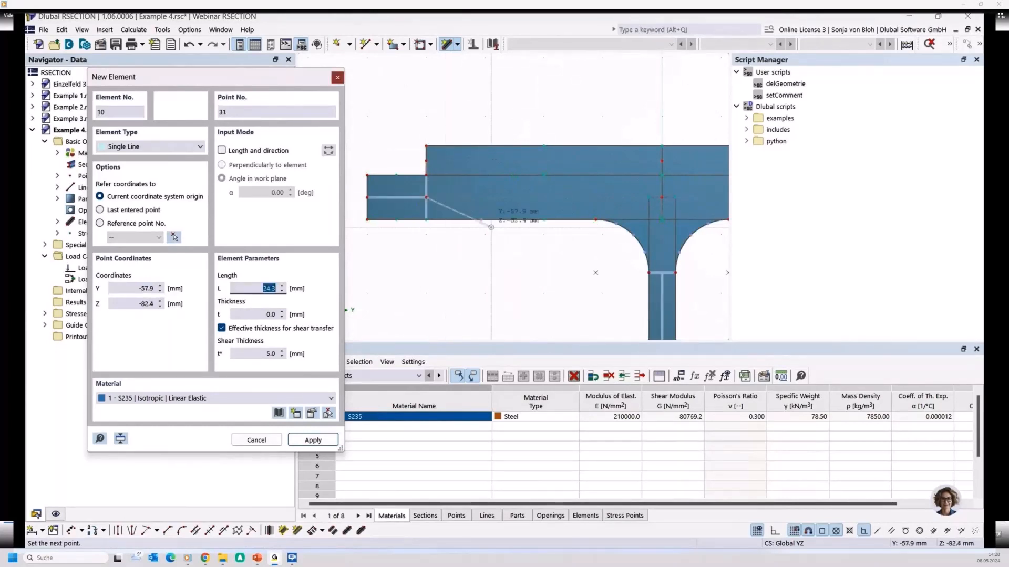
pyautogui.rightClick(462, 238)
# Draw the matching connecting element from the midpoint of the flat bar's right end down to the upper flange centreline
pyautogui.scroll(-4, 414, 253)
pyautogui.scroll(2, 622, 243)
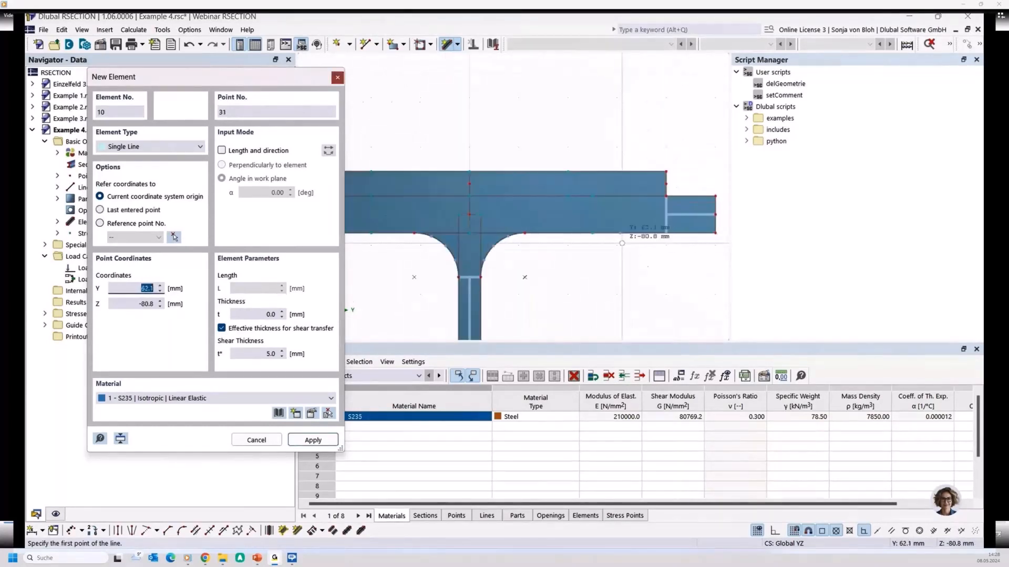
pyautogui.click(666, 214)
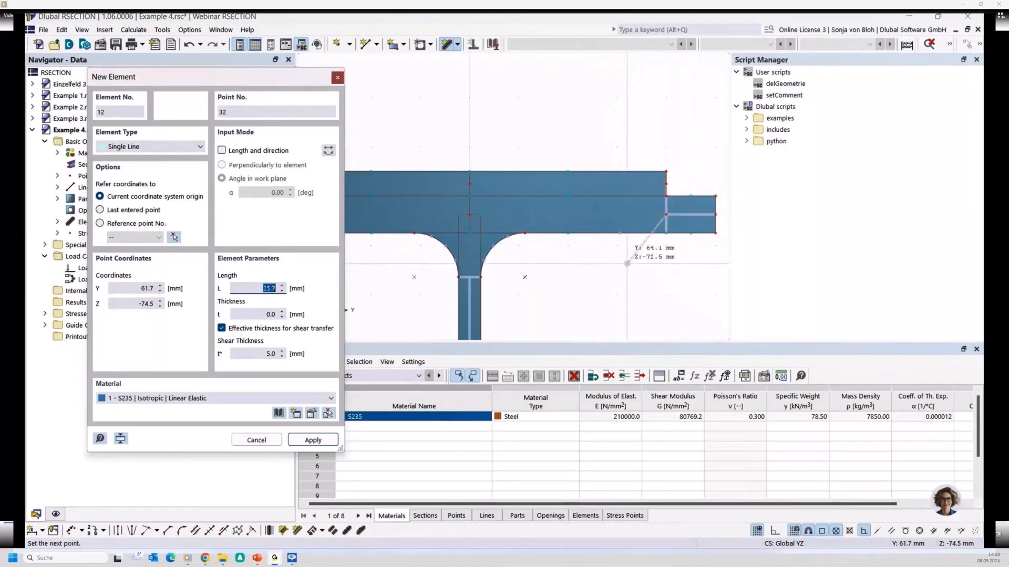
pyautogui.press('Escape')
# Deactivate the automatic connection of lines and elements
pyautogui.scroll(-7, 572, 274)
pyautogui.moveTo(562, 299); pyautogui.dragTo(499, 175, button='middle')
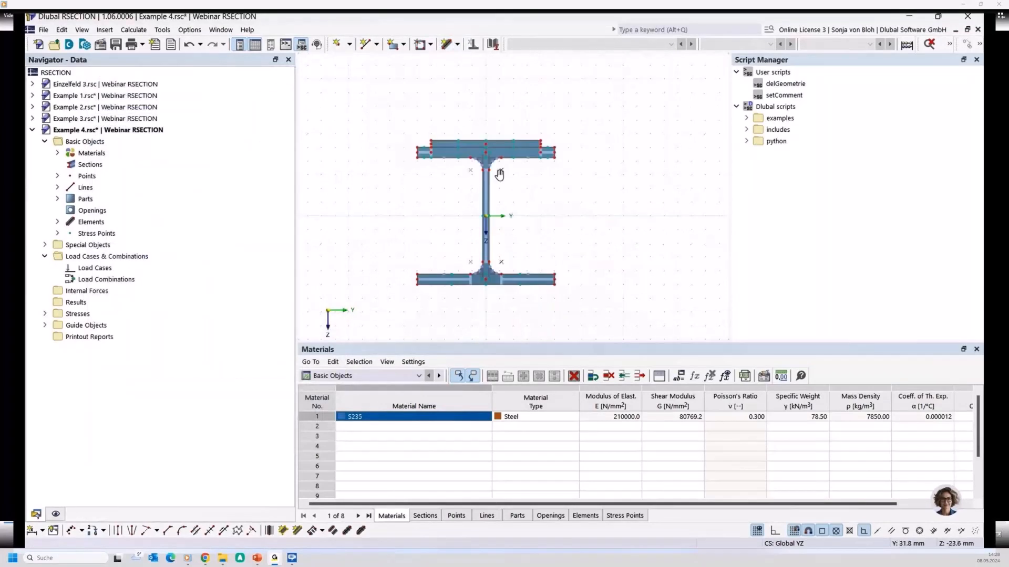
pyautogui.scroll(1, 455, 183)
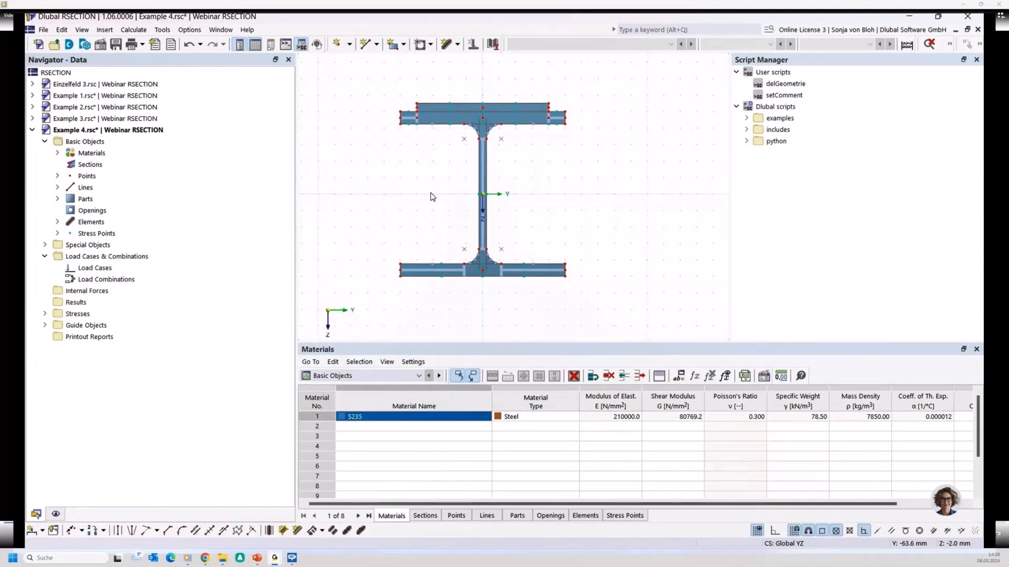
pyautogui.scroll(3, 432, 196)
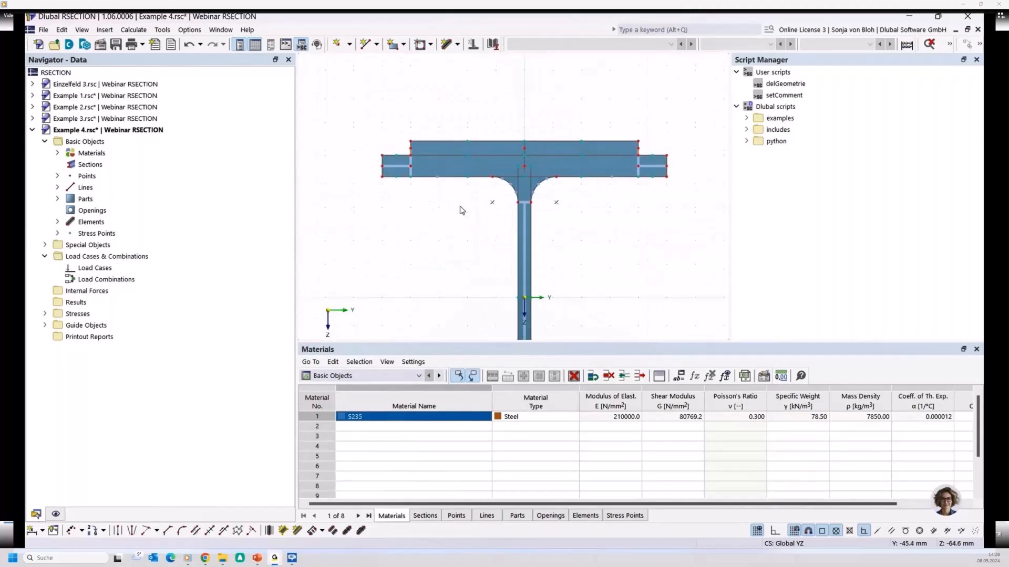
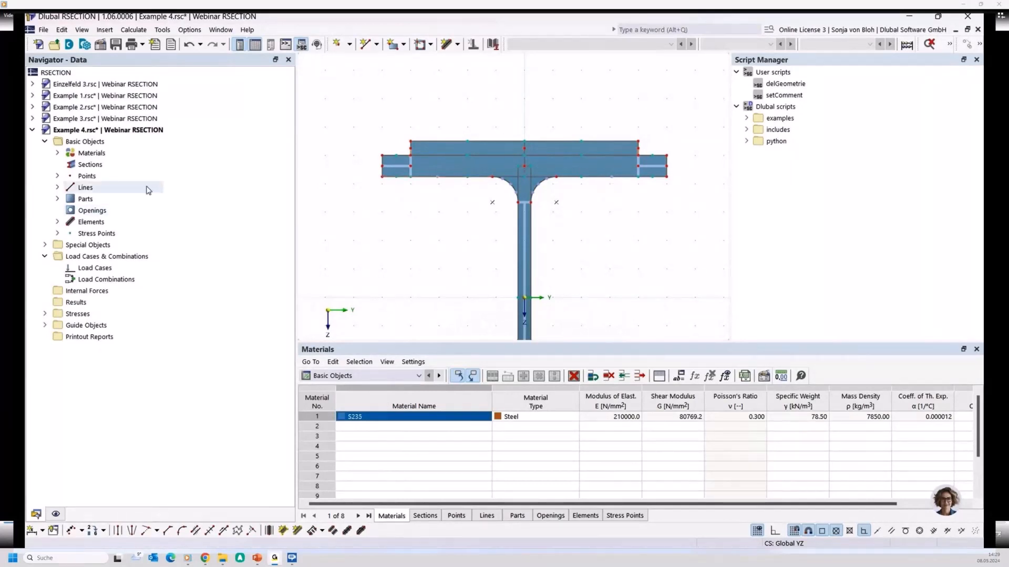
pyautogui.rightClick(326, 186)
pyautogui.moveTo(361, 276)
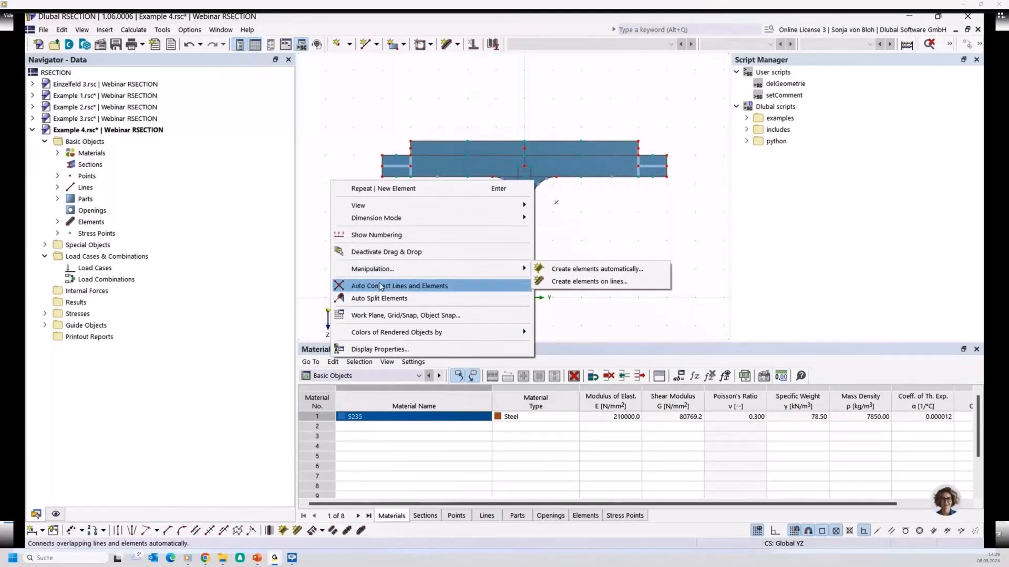
pyautogui.click(359, 285)
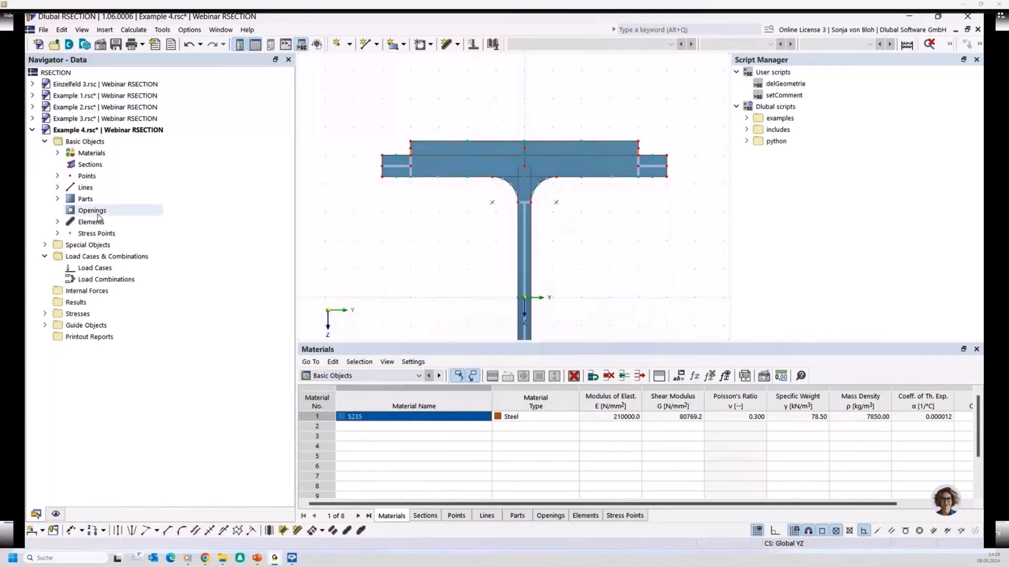
# Highlight the HEB 200 and flat bar parts in turn to examine how the combined section is divided
pyautogui.click(57, 198)
pyautogui.click(105, 210)
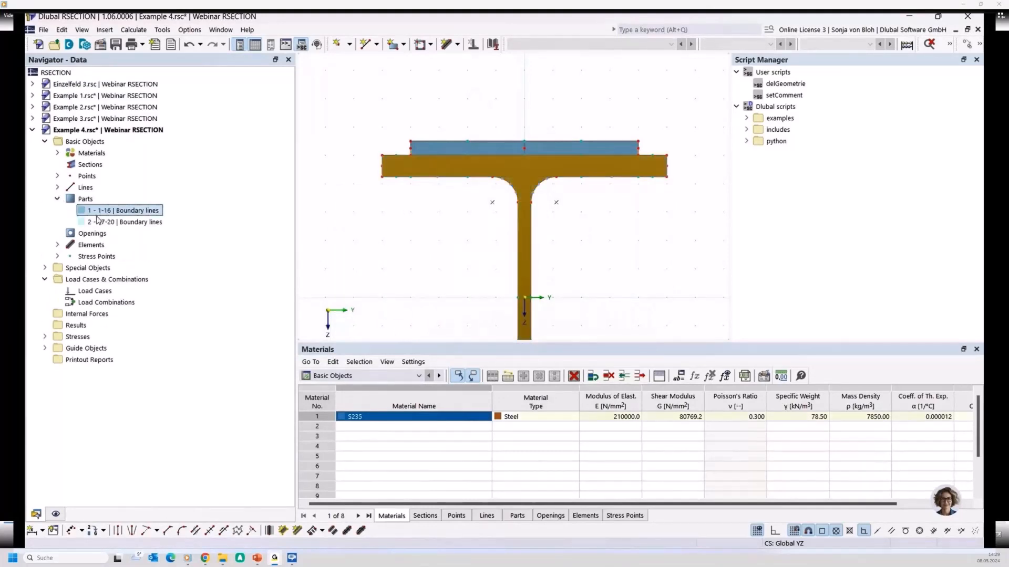
pyautogui.click(96, 222)
pyautogui.click(94, 214)
pyautogui.click(345, 247)
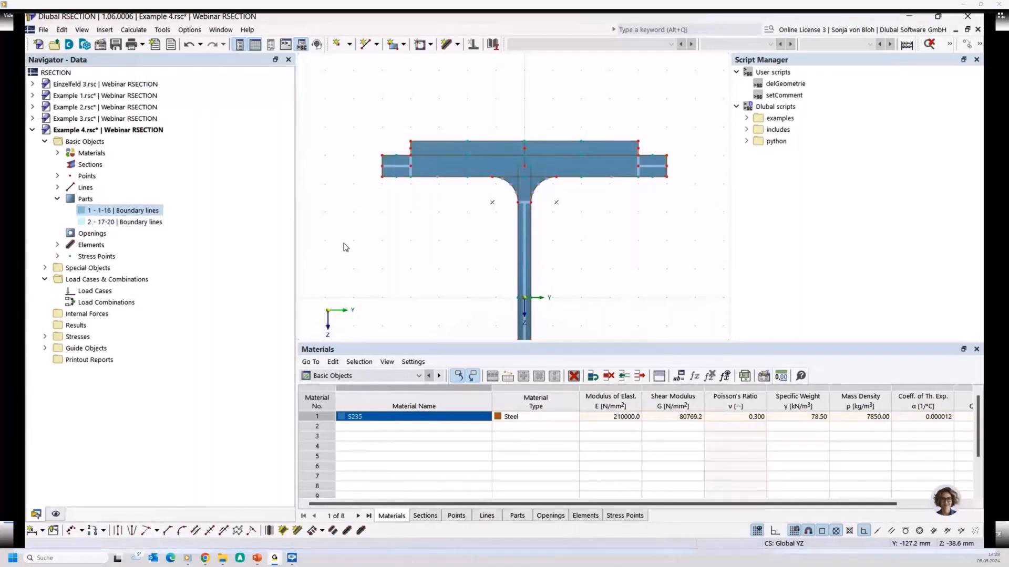
# Select the flat bar with its boundary geometry and move it by a displacement of Y 0, Z -1 mm
pyautogui.moveTo(398, 245); pyautogui.dragTo(395, 274, button='middle')
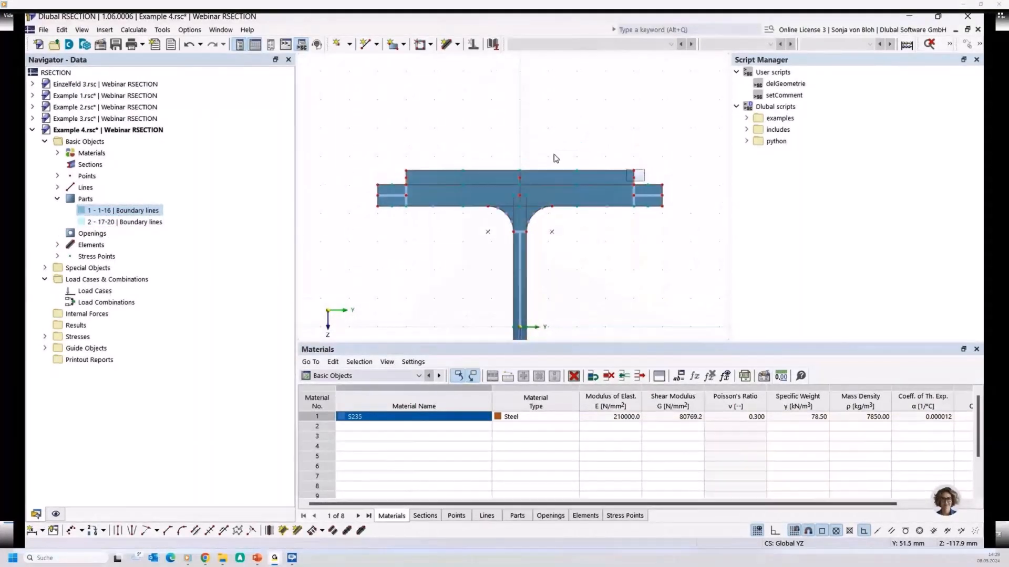
pyautogui.moveTo(554, 155); pyautogui.dragTo(393, 158)
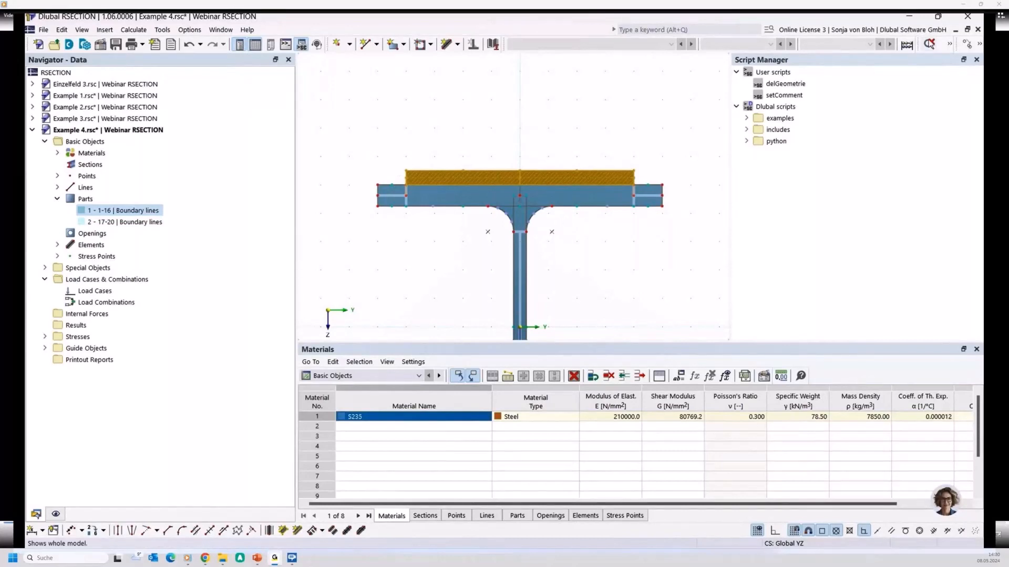
pyautogui.click(968, 45)
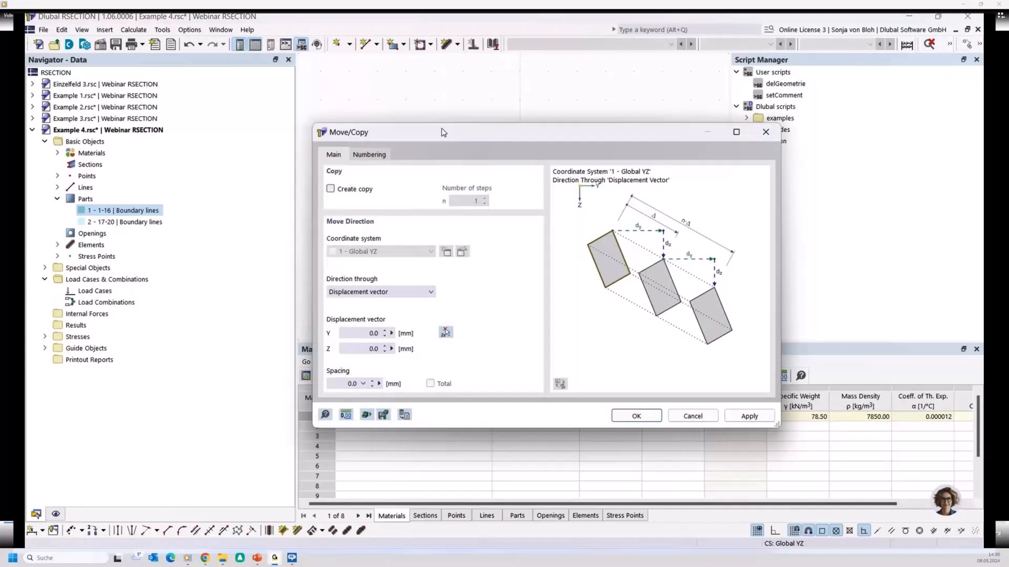
pyautogui.moveTo(443, 132); pyautogui.dragTo(554, 112)
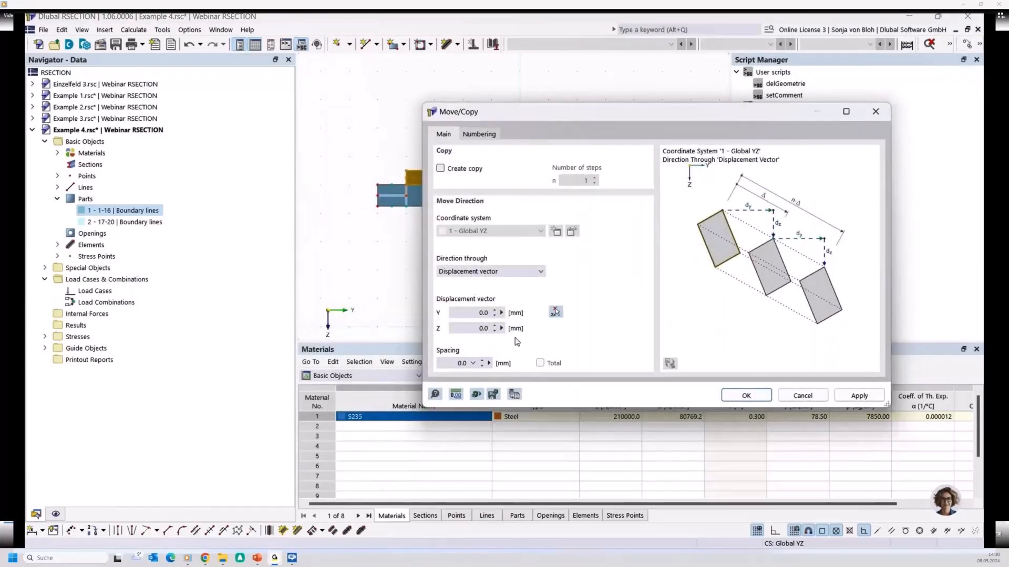
pyautogui.click(486, 328)
pyautogui.write('1')
pyautogui.write('-')
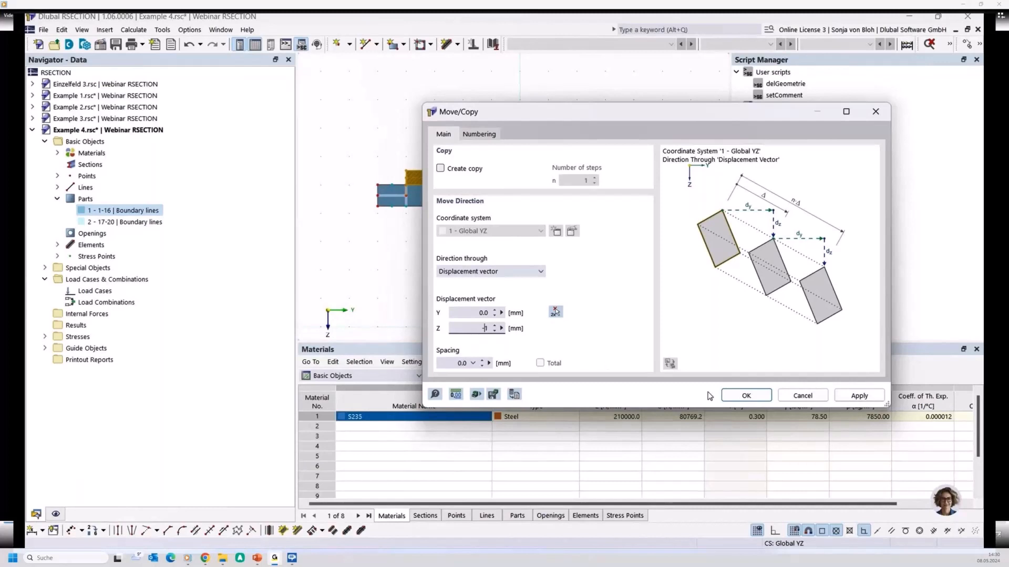
pyautogui.click(742, 396)
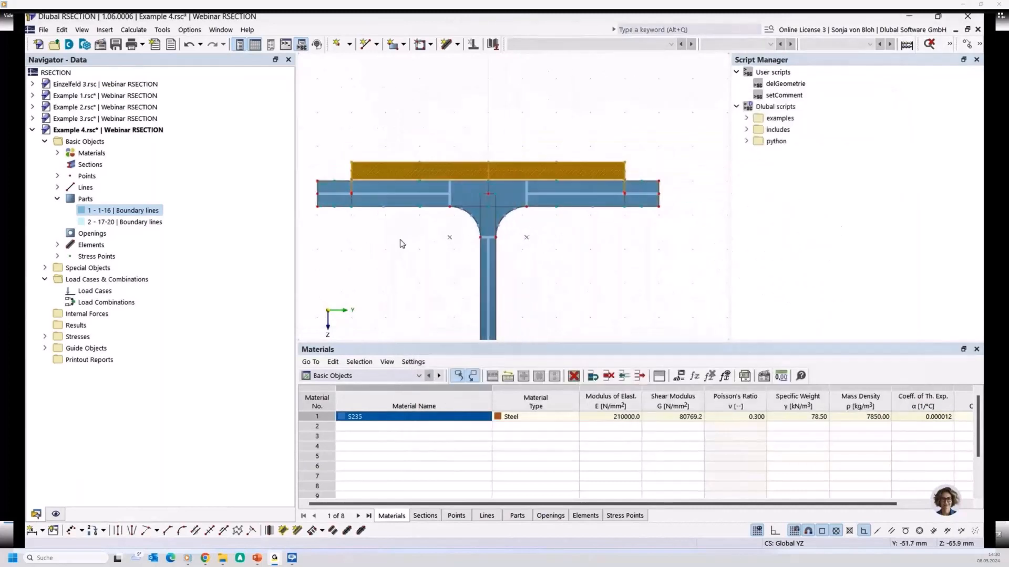
# Examine the upper flange's subpanels around the connecting element at the flat bar's left end
pyautogui.scroll(-1, 402, 244)
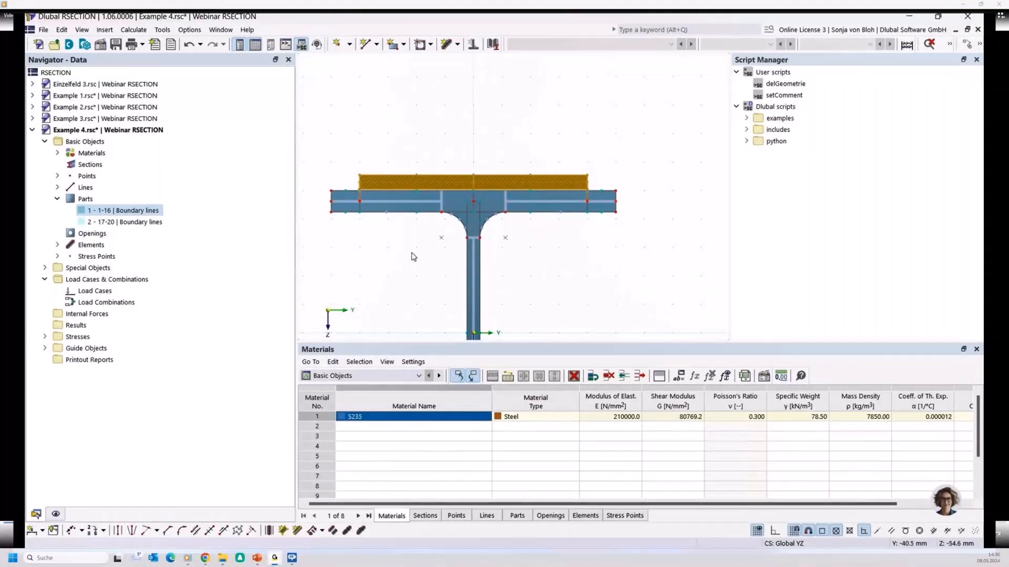
pyautogui.scroll(2, 382, 229)
pyautogui.moveTo(374, 239); pyautogui.dragTo(431, 250, button='middle')
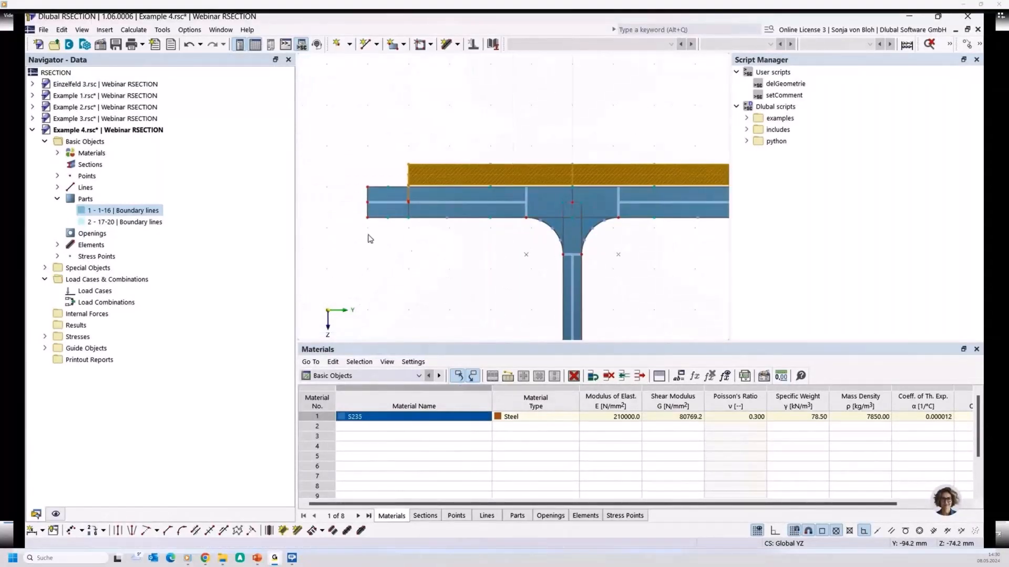
pyautogui.scroll(-2, 368, 234)
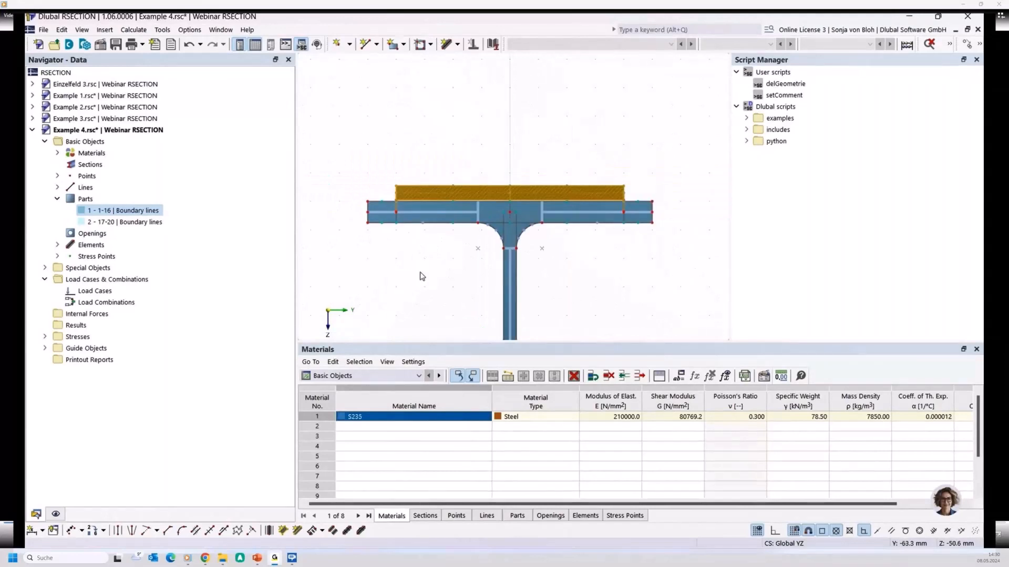
pyautogui.click(419, 272)
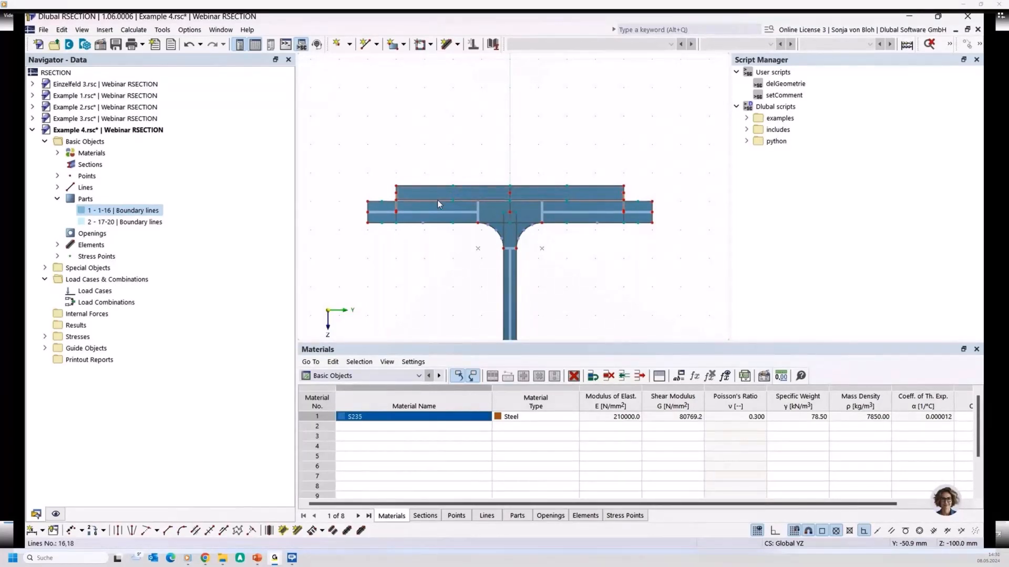
pyautogui.scroll(1, 429, 207)
pyautogui.scroll(1, 430, 208)
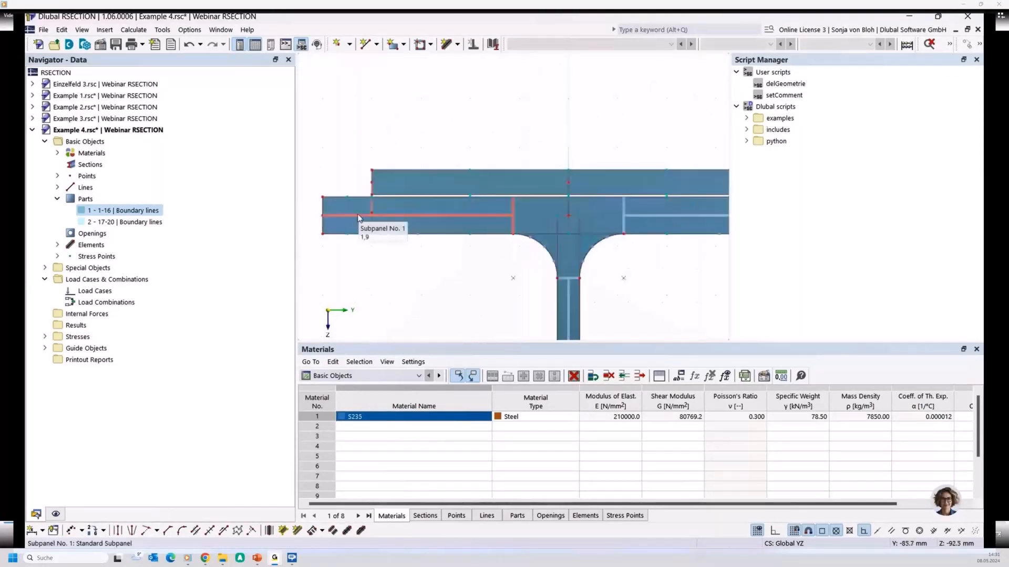
pyautogui.scroll(1, 357, 213)
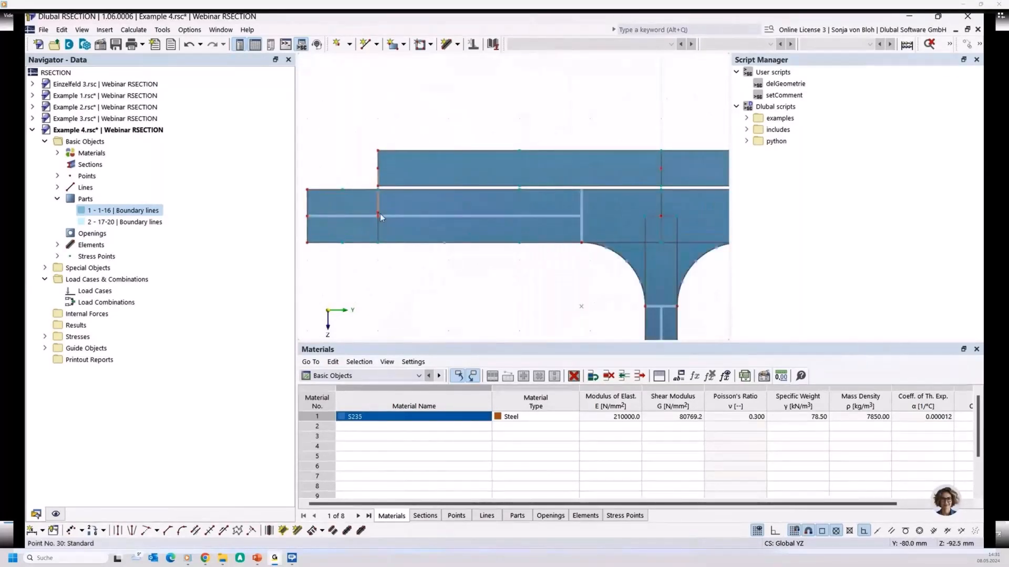
pyautogui.scroll(1, 386, 185)
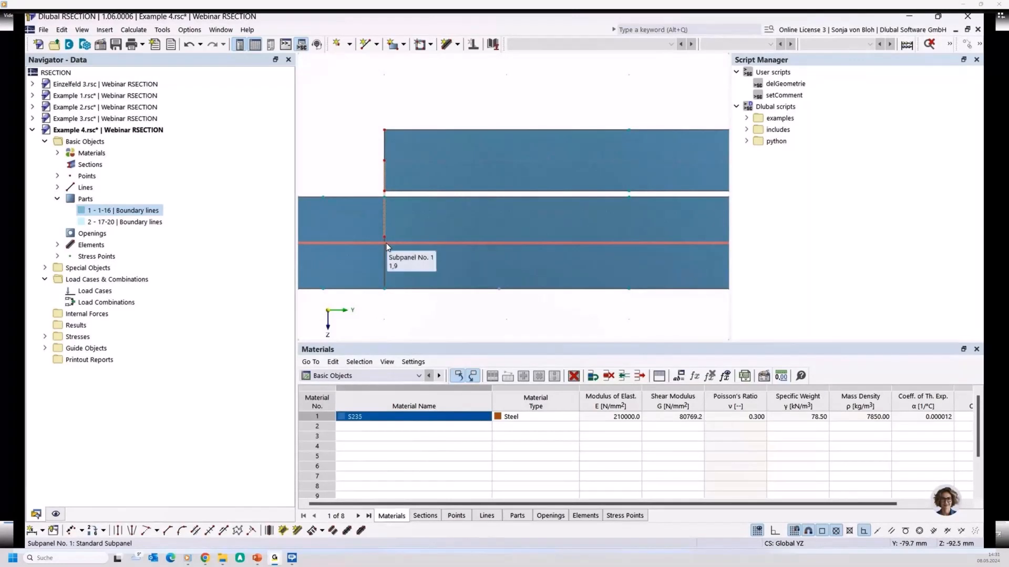
# Delete the two 12.5 mm long connecting elements without thickness between the upper flange and the flat bar's ends
pyautogui.scroll(-1, 392, 252)
pyautogui.scroll(1, 386, 226)
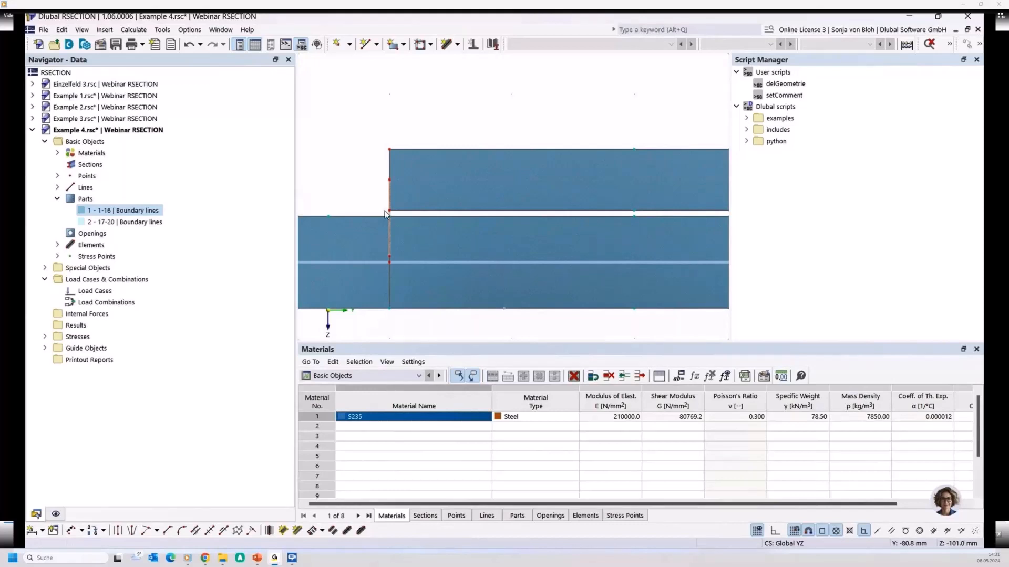
pyautogui.scroll(-2, 417, 209)
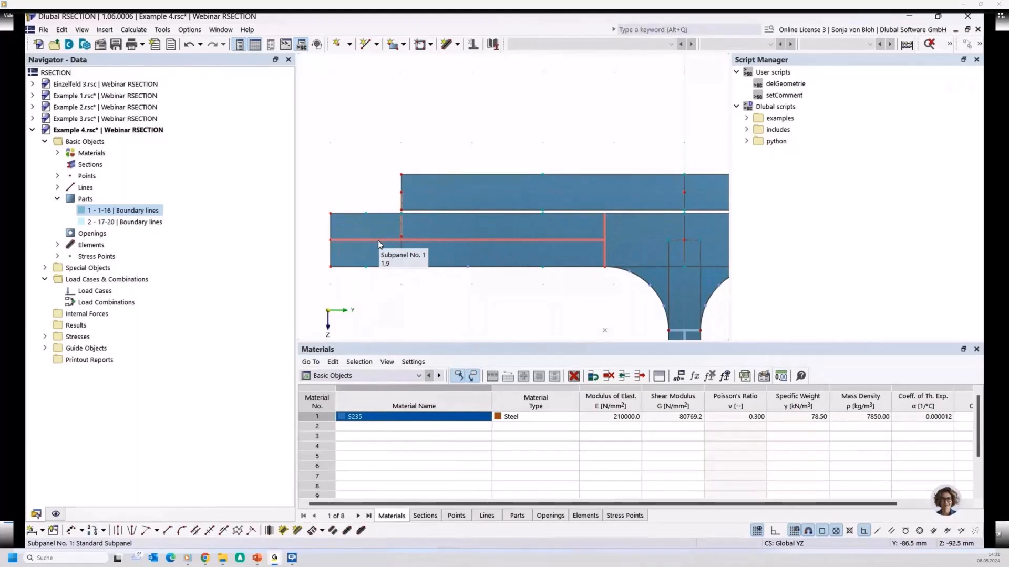
pyautogui.scroll(-3, 377, 241)
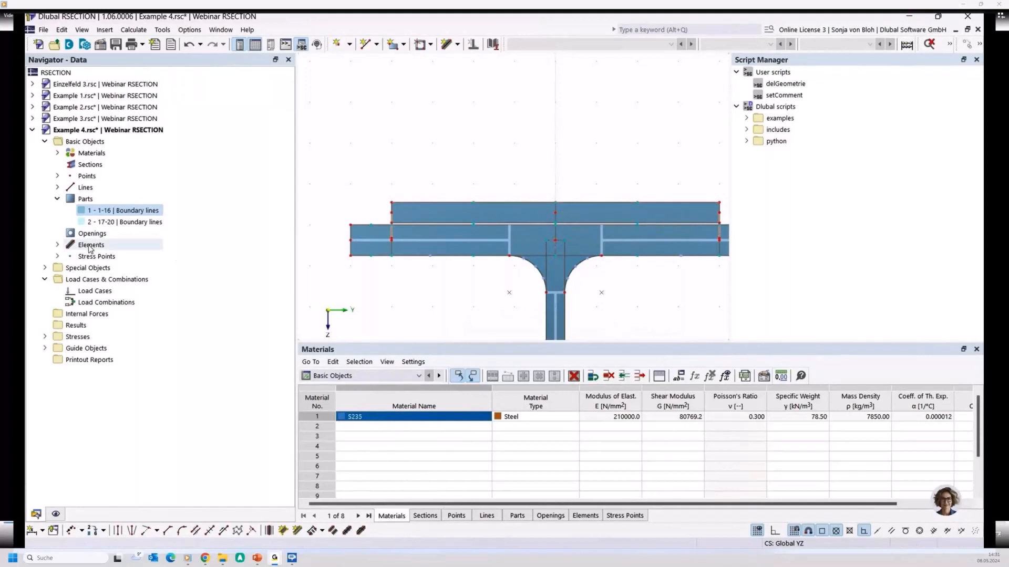
pyautogui.click(57, 244)
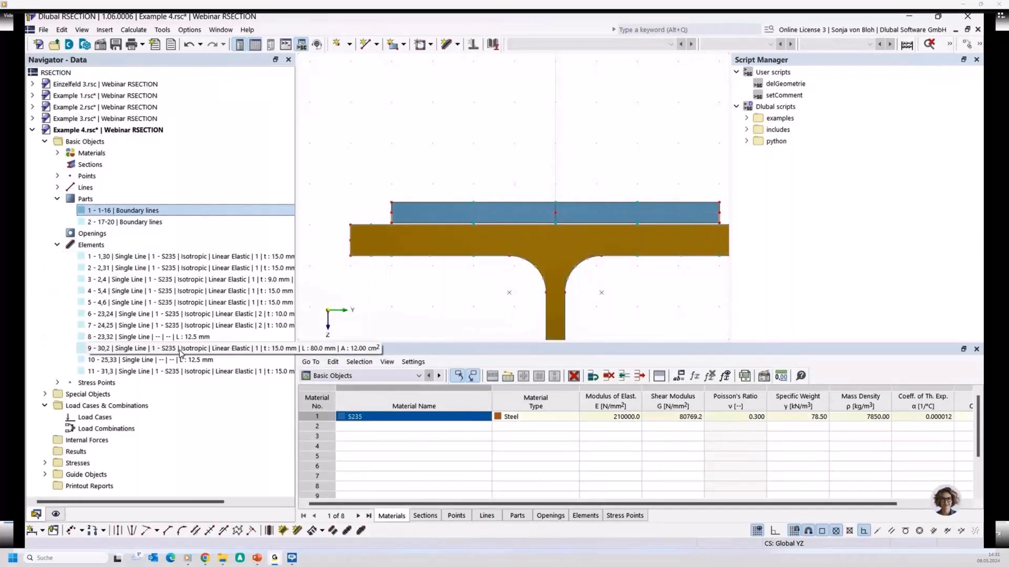
pyautogui.click(162, 360)
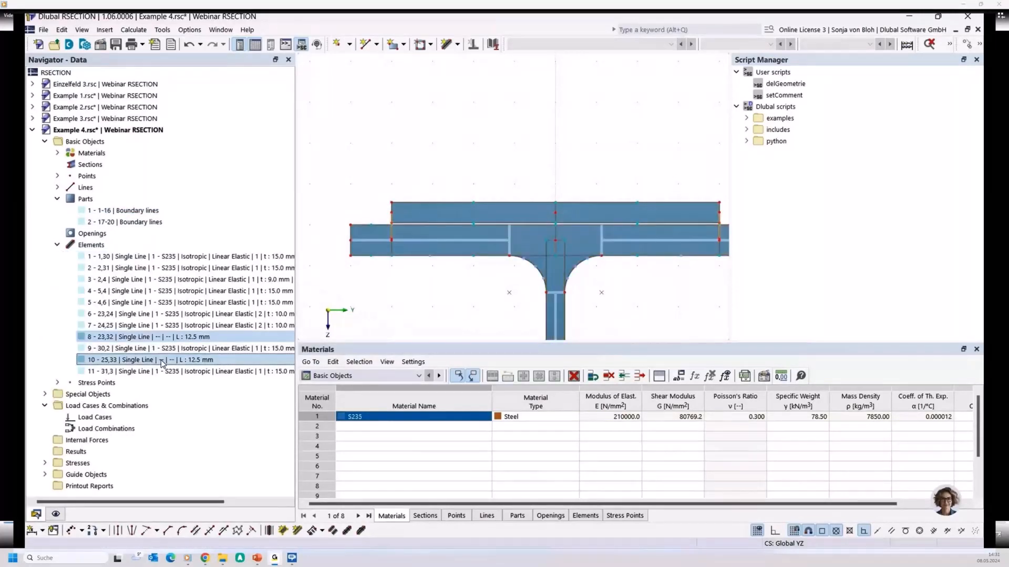
pyautogui.rightClick(162, 362)
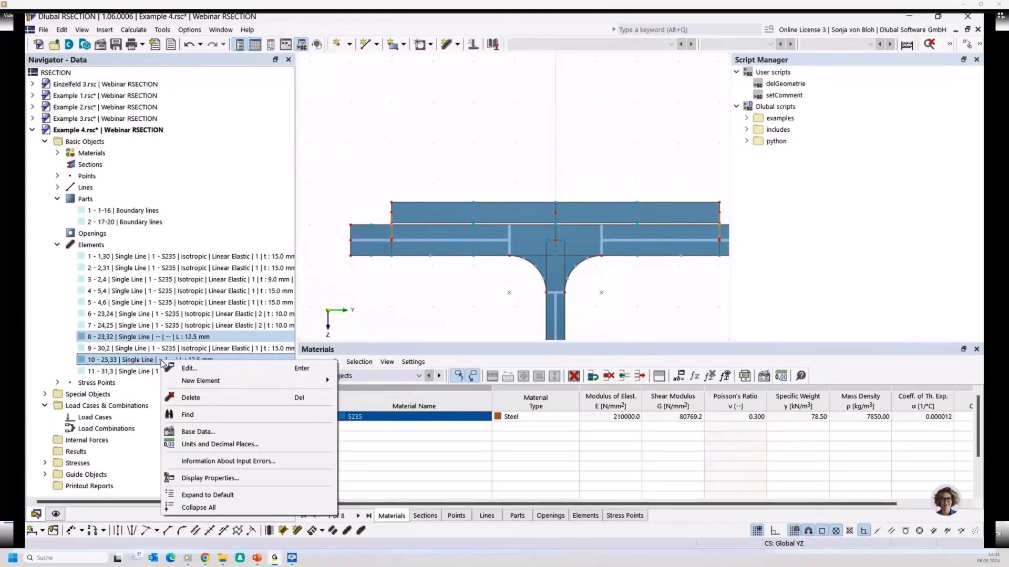
pyautogui.click(191, 398)
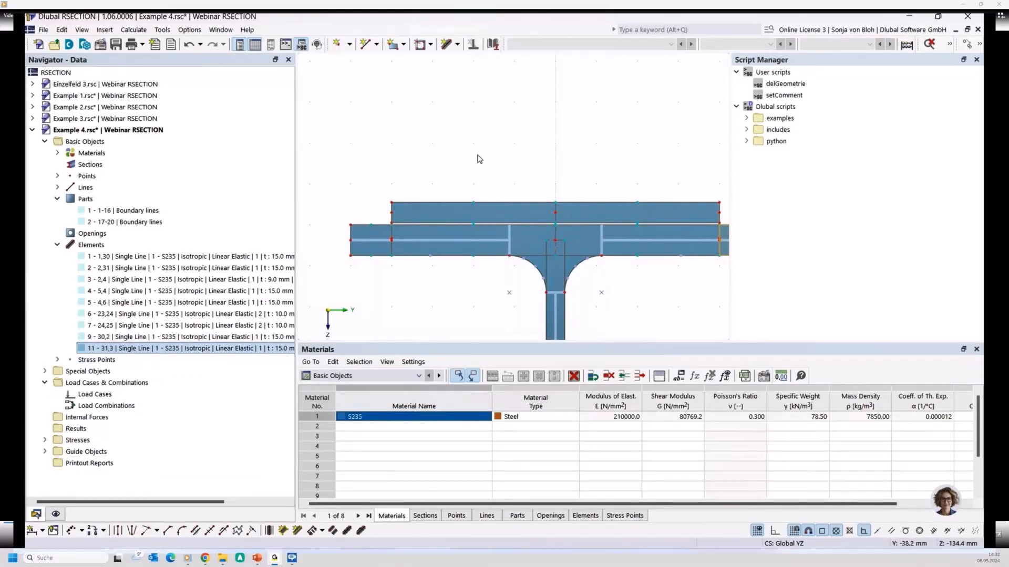
# Draw a 5 mm thick single-line element from the upper flange's centreline to the flat bar's mid-height at the bar's left end
pyautogui.click(446, 44)
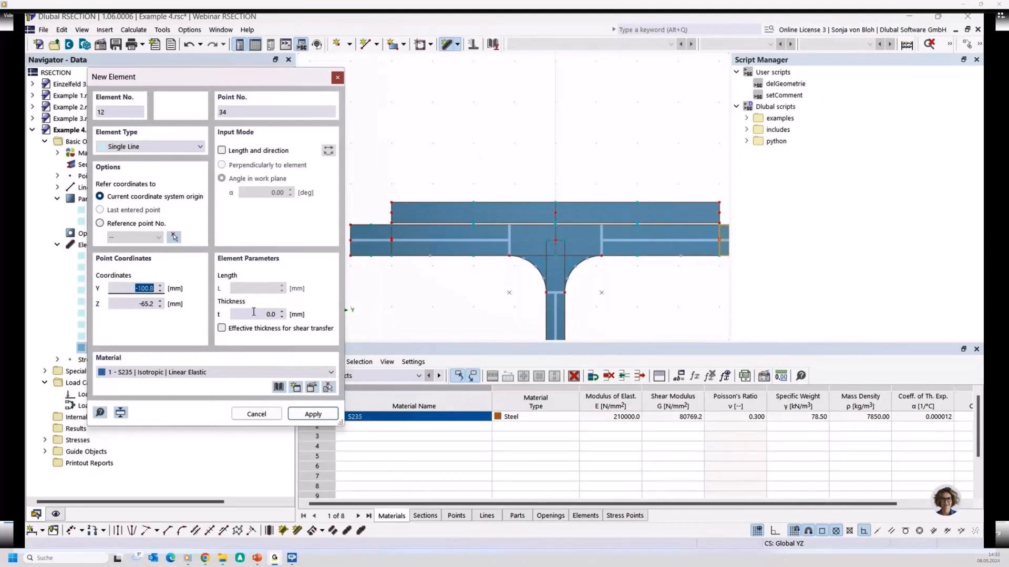
pyautogui.moveTo(253, 312); pyautogui.dragTo(288, 314)
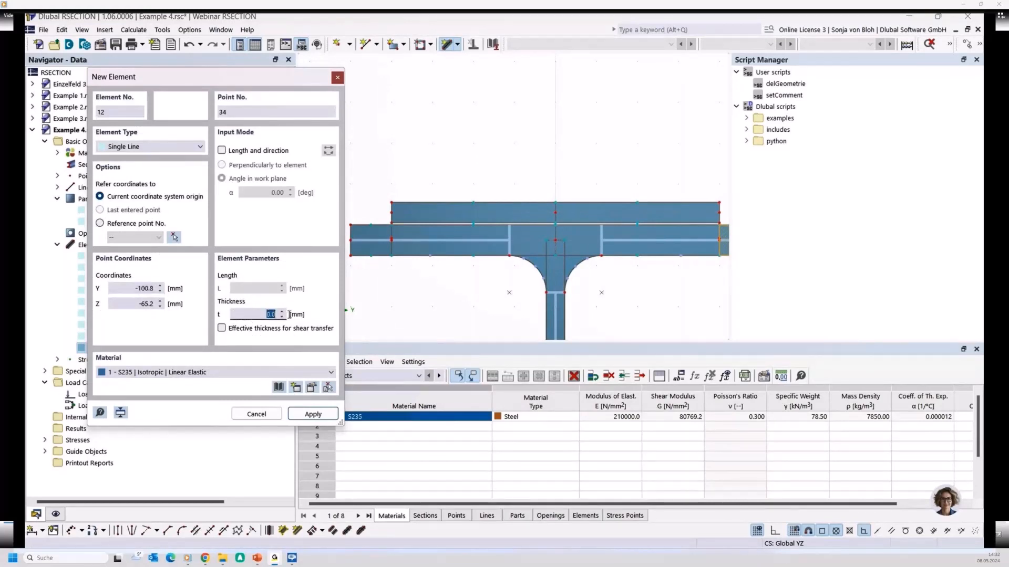
pyautogui.write('5')
pyautogui.scroll(8, 382, 242)
pyautogui.click(429, 229)
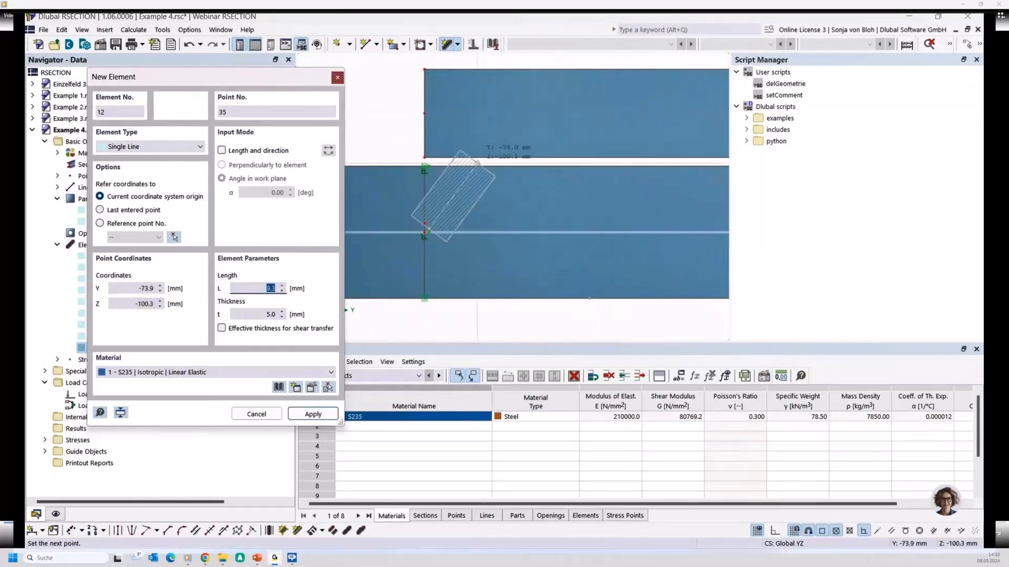
pyautogui.click(424, 113)
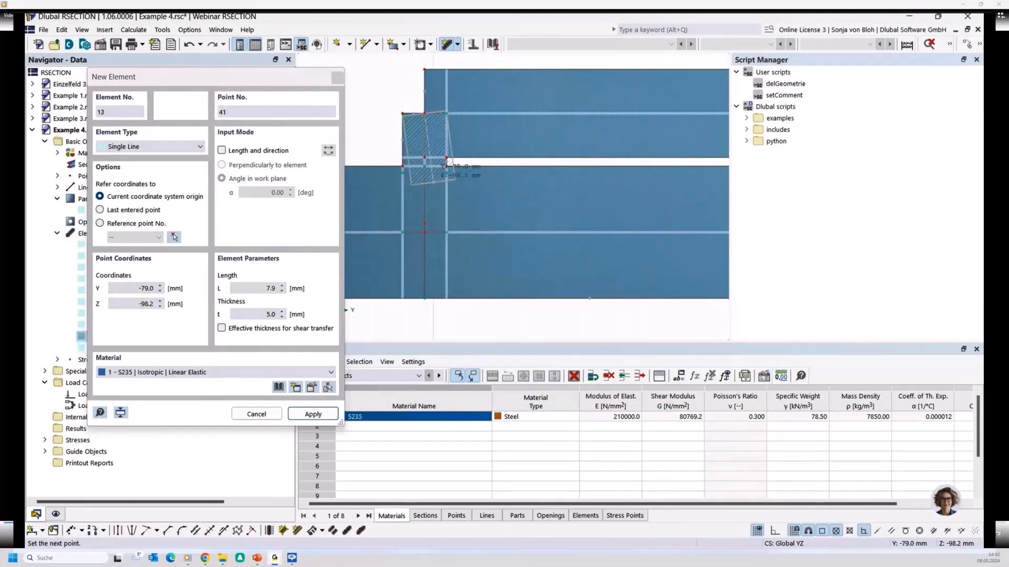
pyautogui.rightClick(433, 182)
# Add a matching 5 mm thick element between the flange centreline and the flat bar's mid-height at the bar's right end
pyautogui.scroll(-11, 433, 182)
pyautogui.scroll(10, 649, 211)
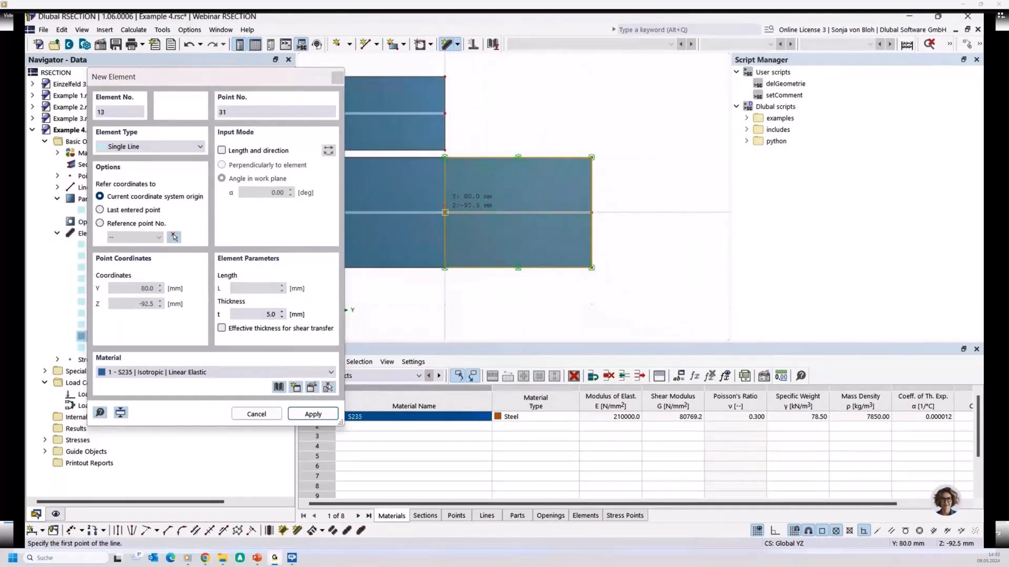
pyautogui.click(445, 212)
pyautogui.click(445, 113)
pyautogui.rightClick(589, 126)
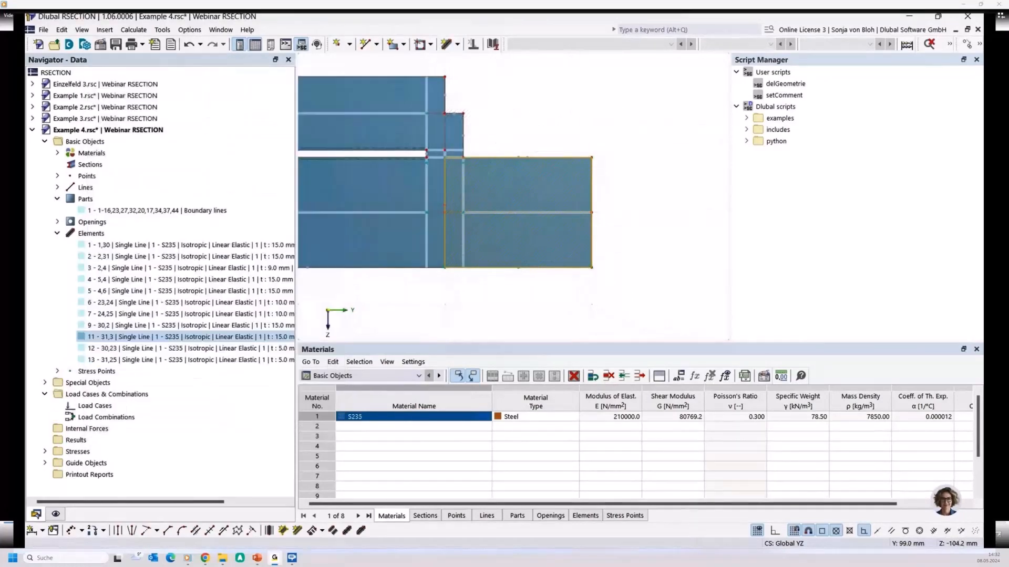
# Examine how the subpanels of the flange and flat bar are divided around the 5 mm thick connecting elements
pyautogui.scroll(-7, 583, 133)
pyautogui.moveTo(566, 212); pyautogui.dragTo(650, 225, button='middle')
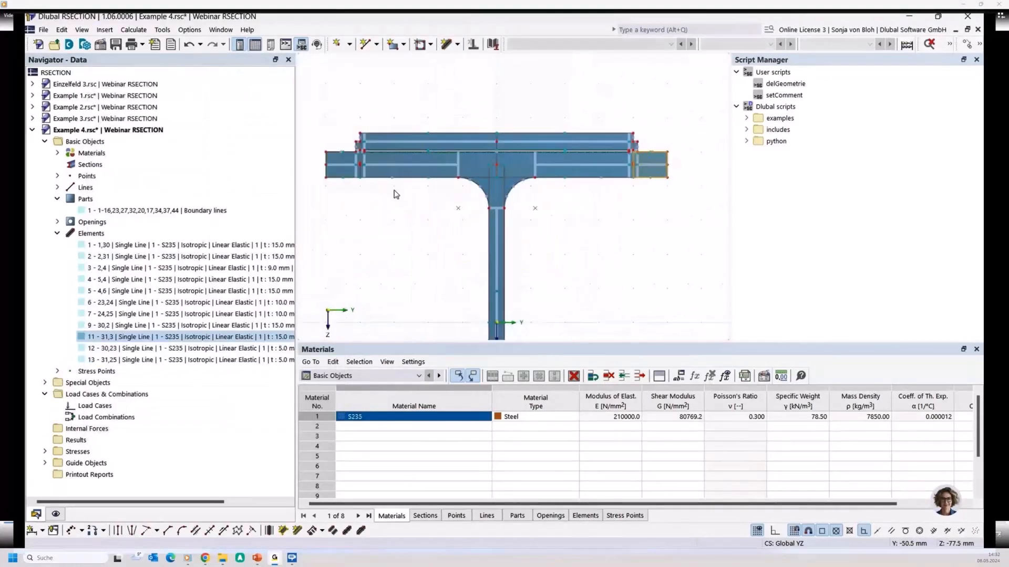
pyautogui.scroll(2, 397, 194)
pyautogui.scroll(-2, 422, 203)
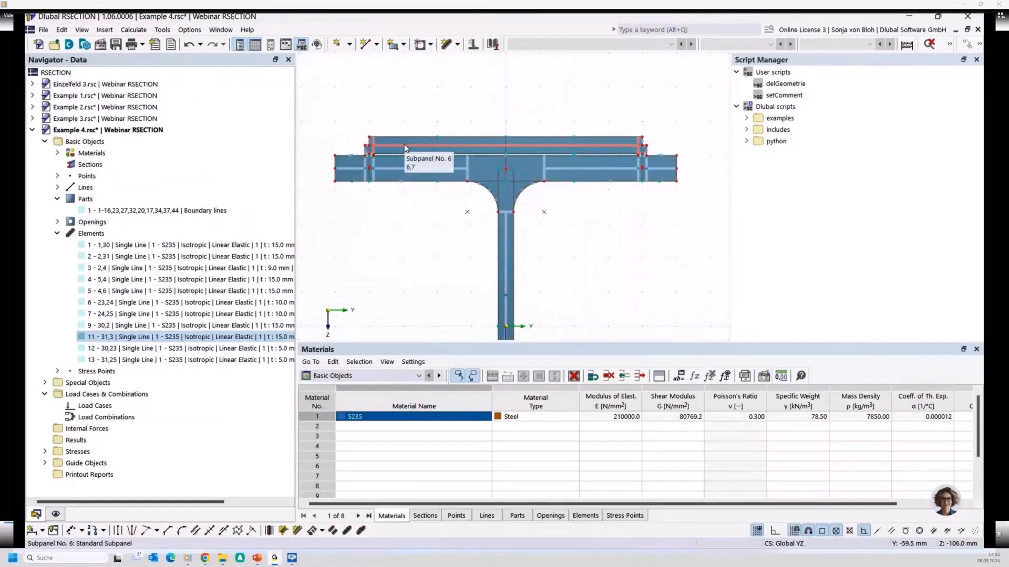
pyautogui.scroll(2, 375, 181)
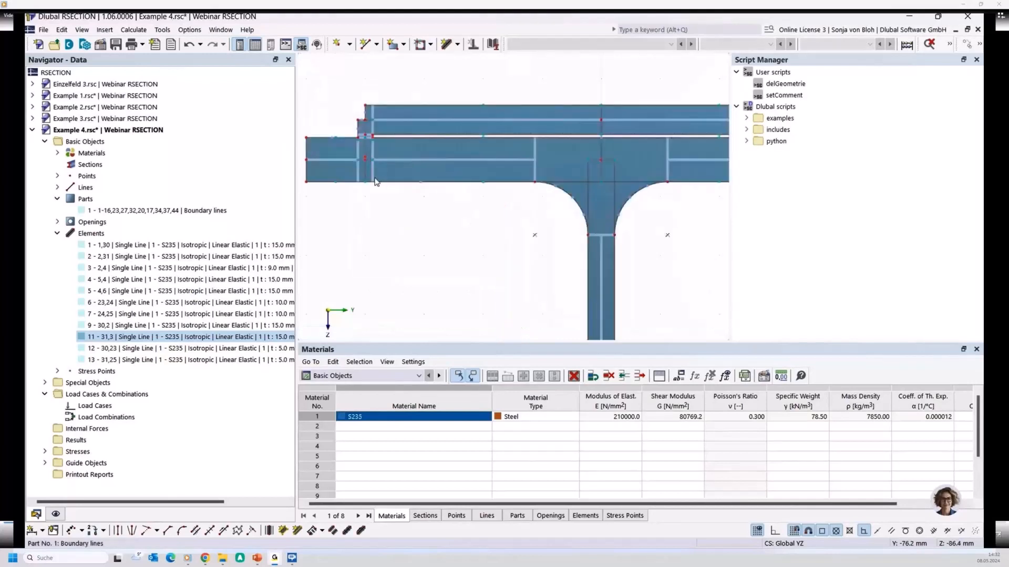
pyautogui.scroll(1, 352, 171)
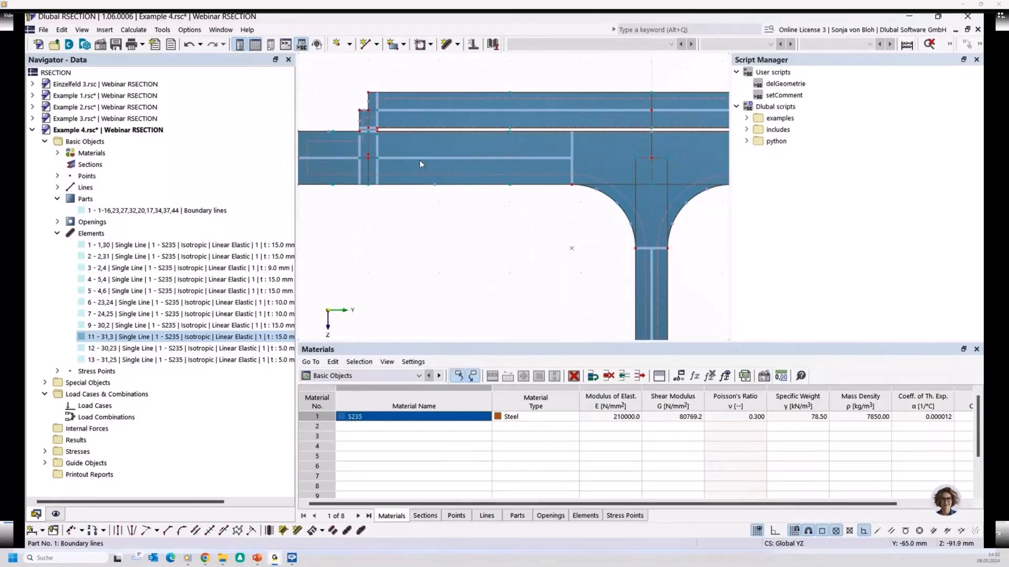
pyautogui.scroll(1, 366, 160)
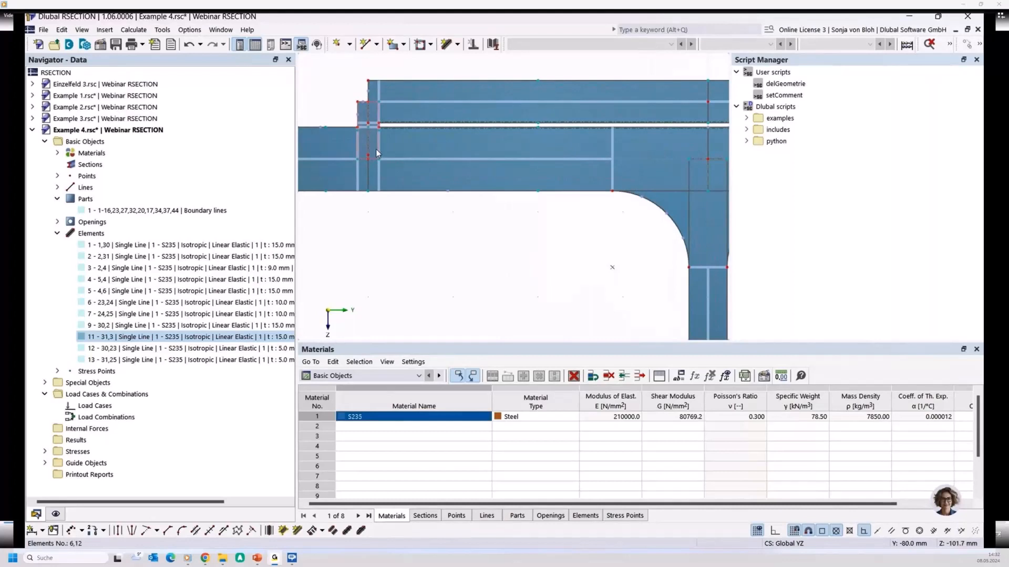
pyautogui.scroll(-3, 393, 264)
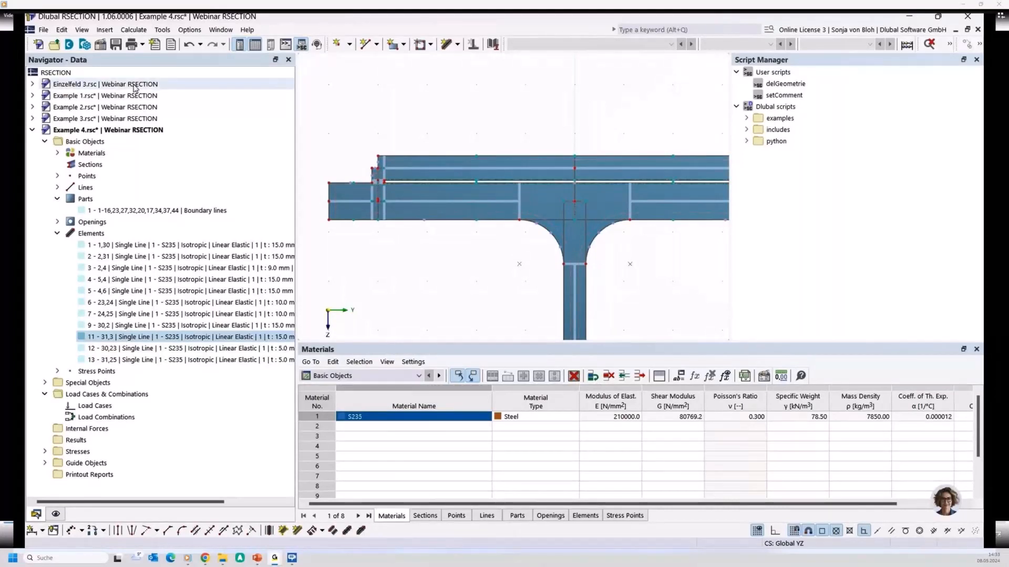
# Switch to the Einzelfeld 3 model and examine the thickened upper flange's subpanels and the overlapping elements above the web
pyautogui.doubleClick(103, 84)
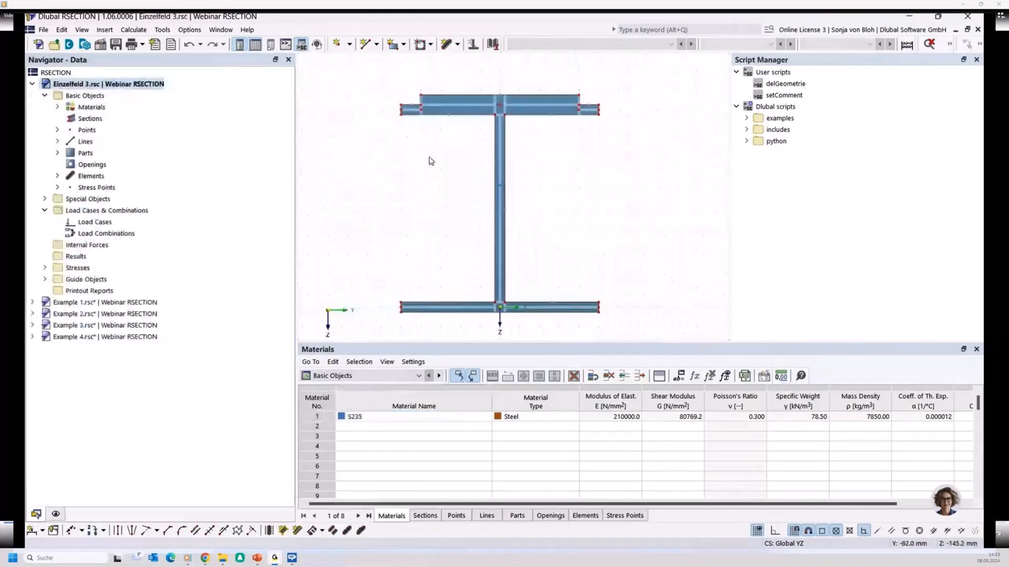
pyautogui.scroll(2, 447, 126)
pyautogui.scroll(1, 450, 124)
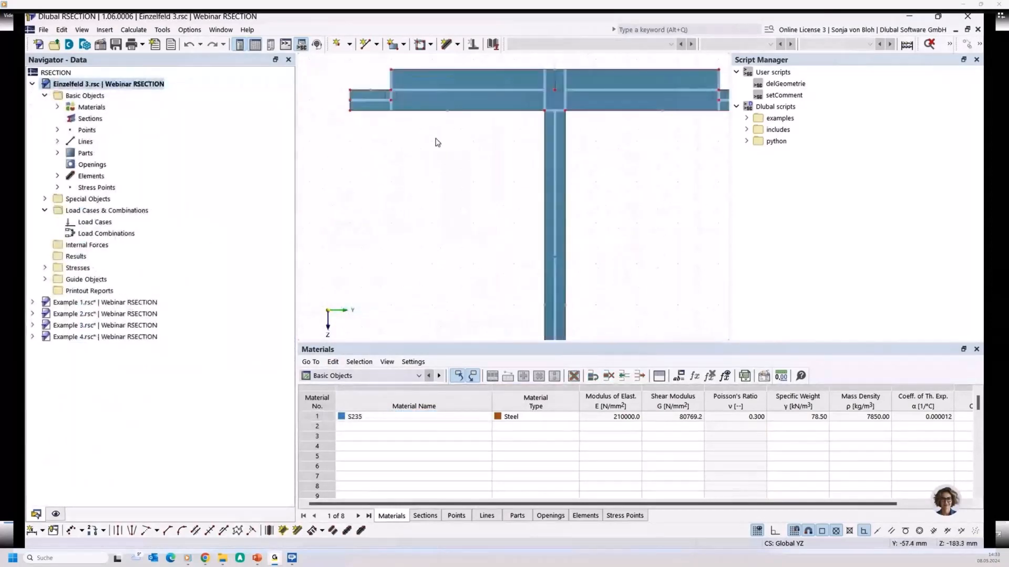
pyautogui.moveTo(435, 143); pyautogui.dragTo(424, 206, button='middle')
pyautogui.scroll(2, 573, 154)
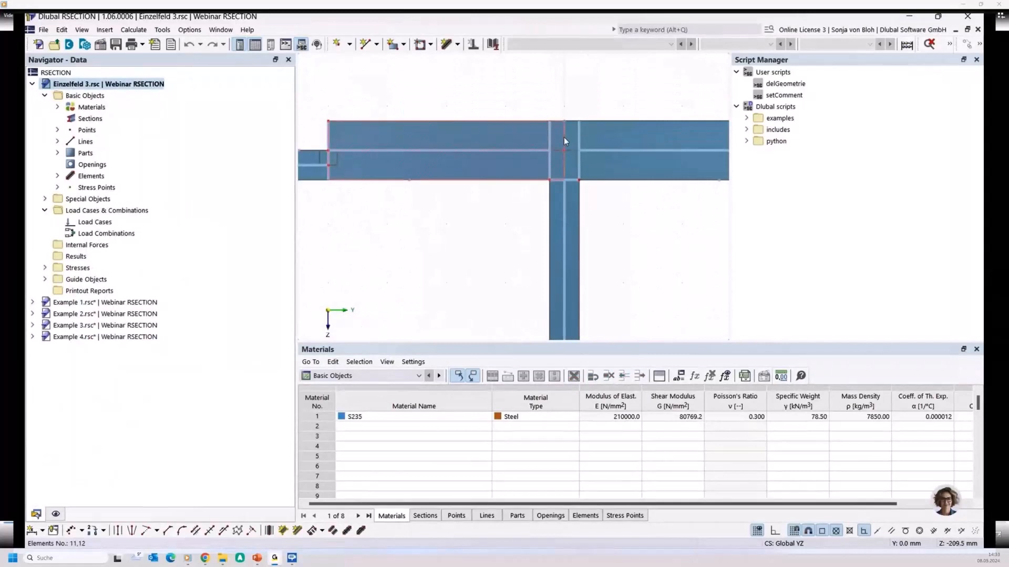
pyautogui.click(563, 137)
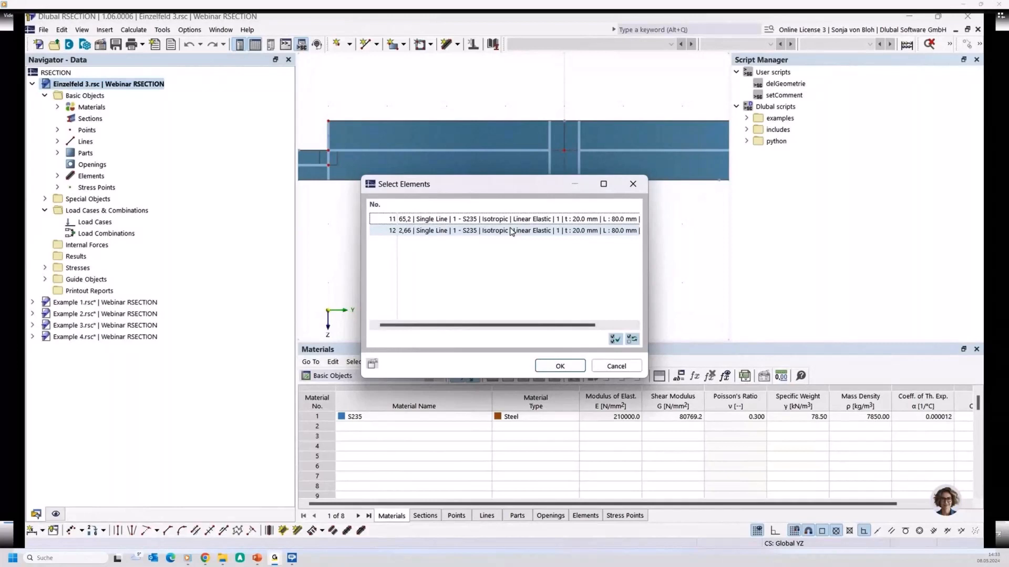
pyautogui.press('Escape')
pyautogui.scroll(-4, 501, 212)
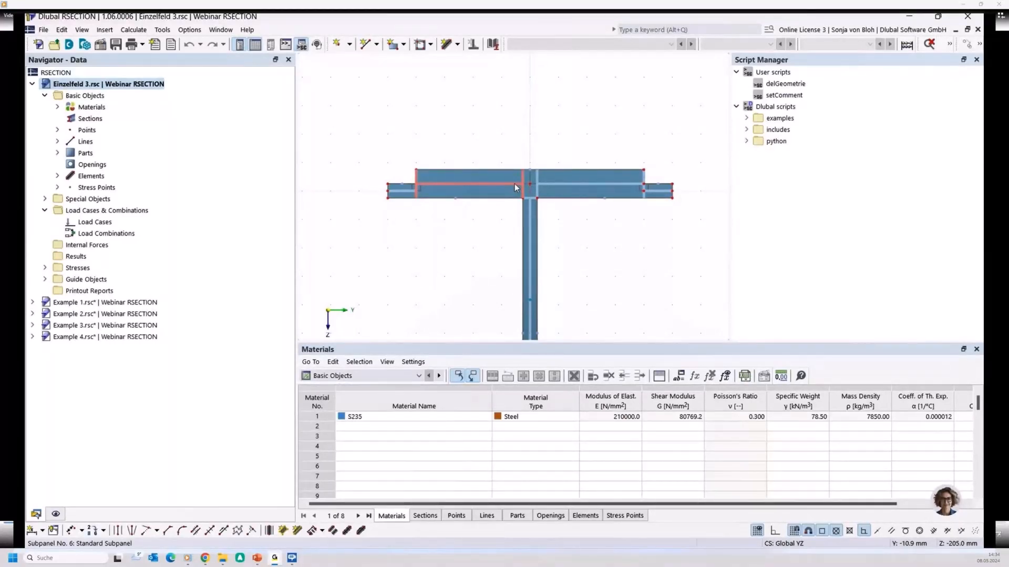
# Create a new model named Example 5 with Thin-Walled Analysis as the analysis method
pyautogui.click(39, 45)
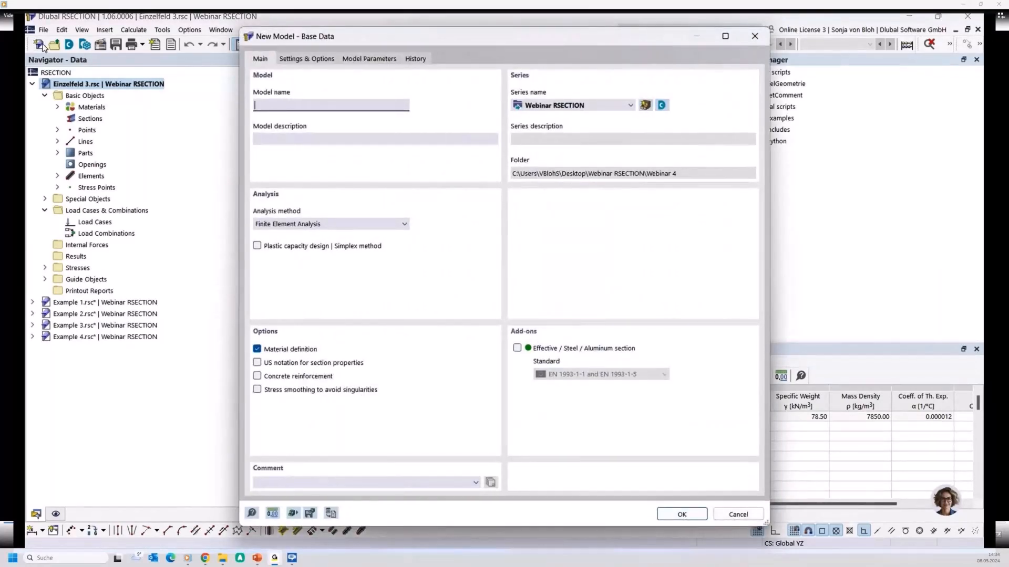
pyautogui.write('Example 5')
pyautogui.click(315, 224)
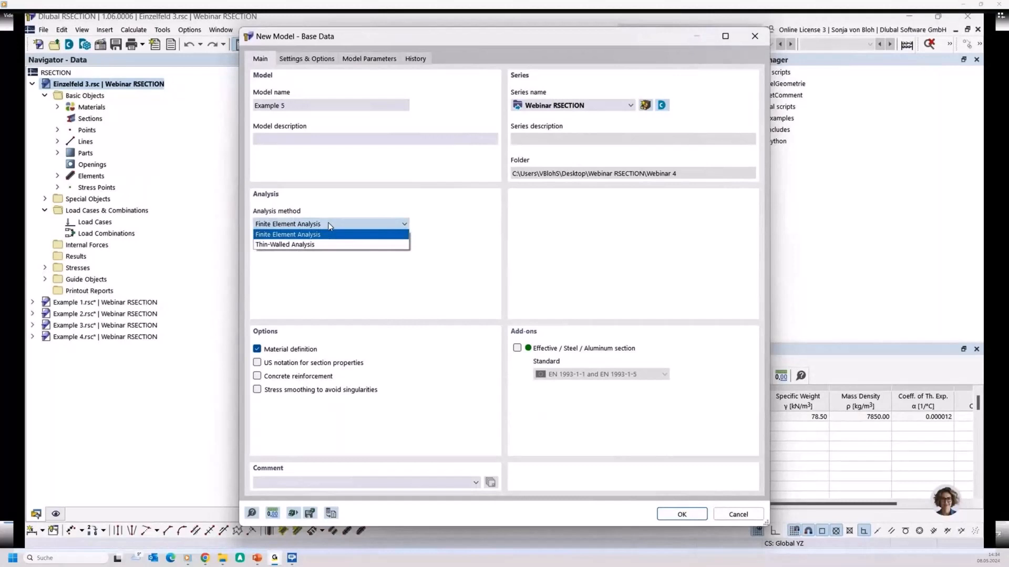
pyautogui.click(307, 245)
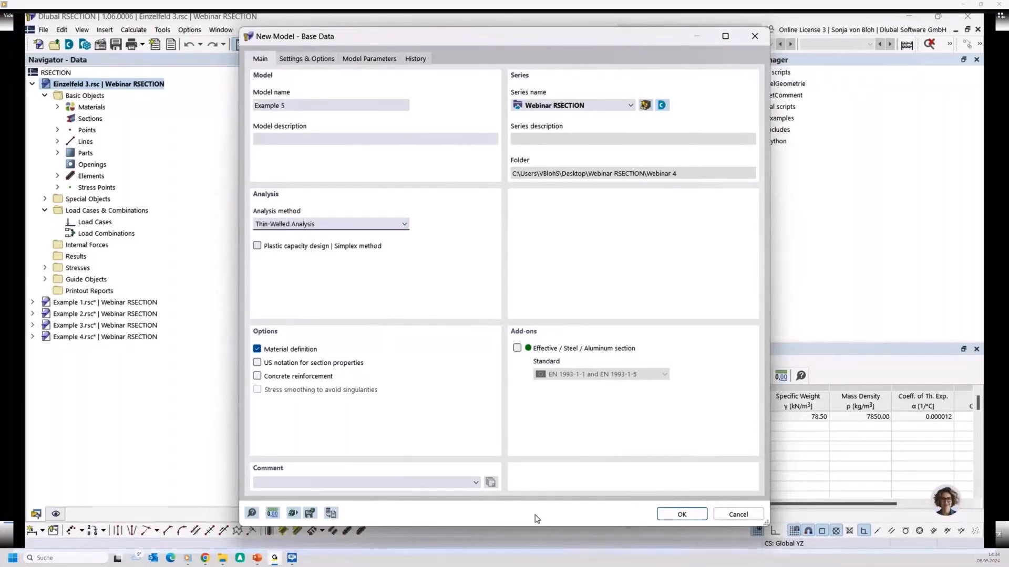
pyautogui.click(670, 516)
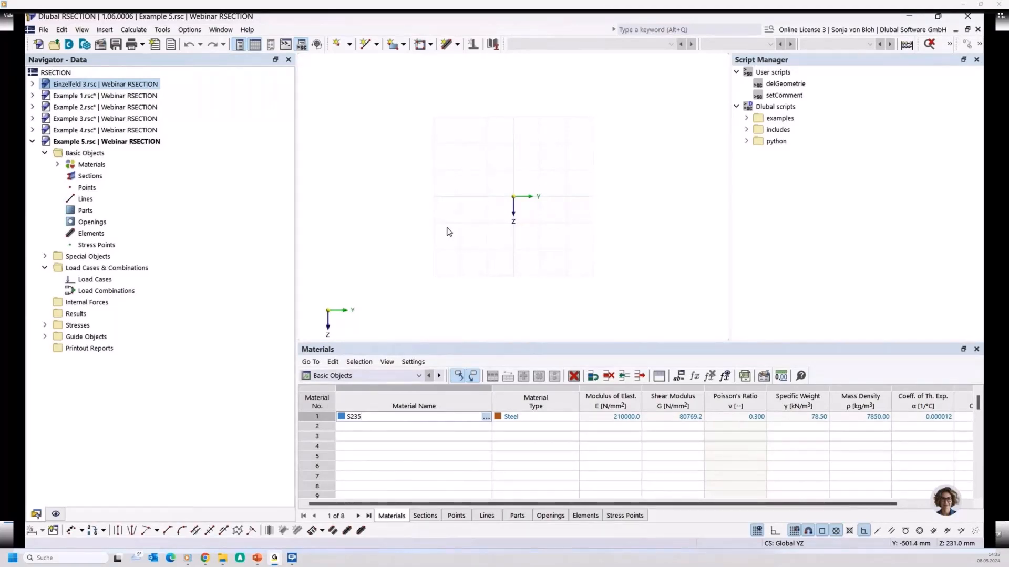
# Draw two 10 mm thick single-line elements: a horizontal one 120 mm long ending at the origin, and a vertical one 60 mm upward
pyautogui.scroll(4, 517, 199)
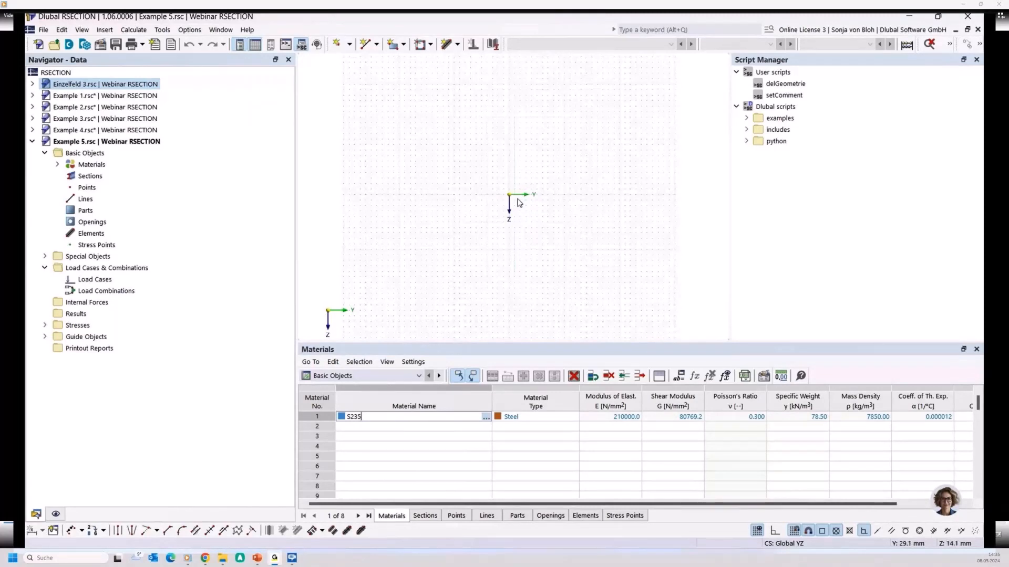
pyautogui.moveTo(517, 203); pyautogui.dragTo(515, 253, button='middle')
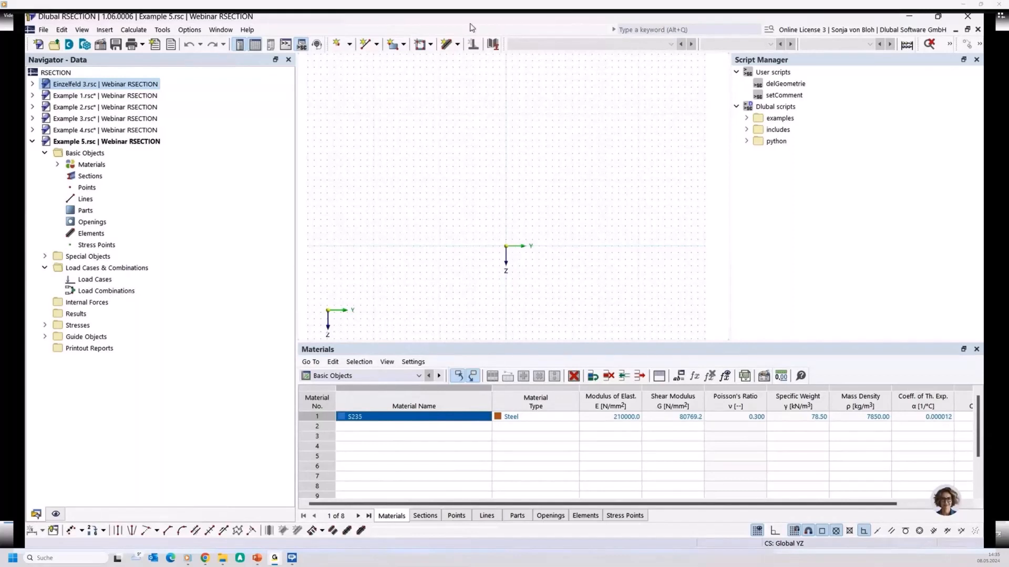
pyautogui.click(457, 44)
pyautogui.click(453, 62)
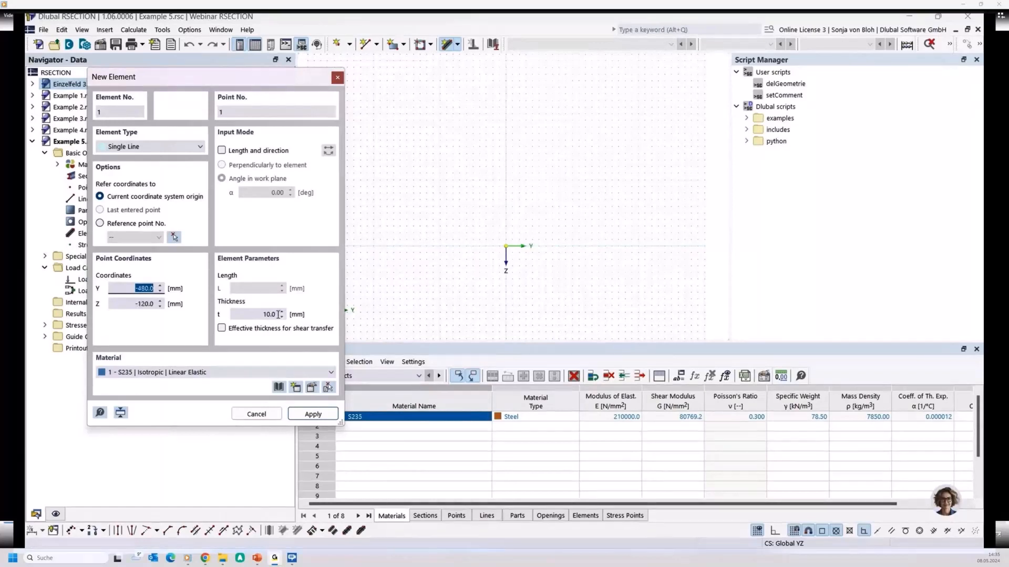
pyautogui.click(492, 278)
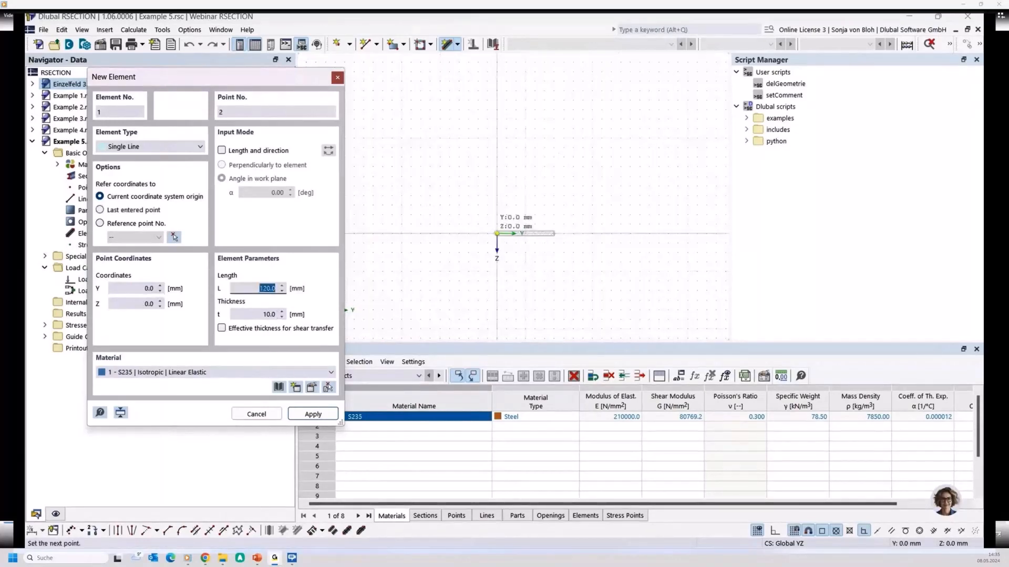
pyautogui.press('Return')
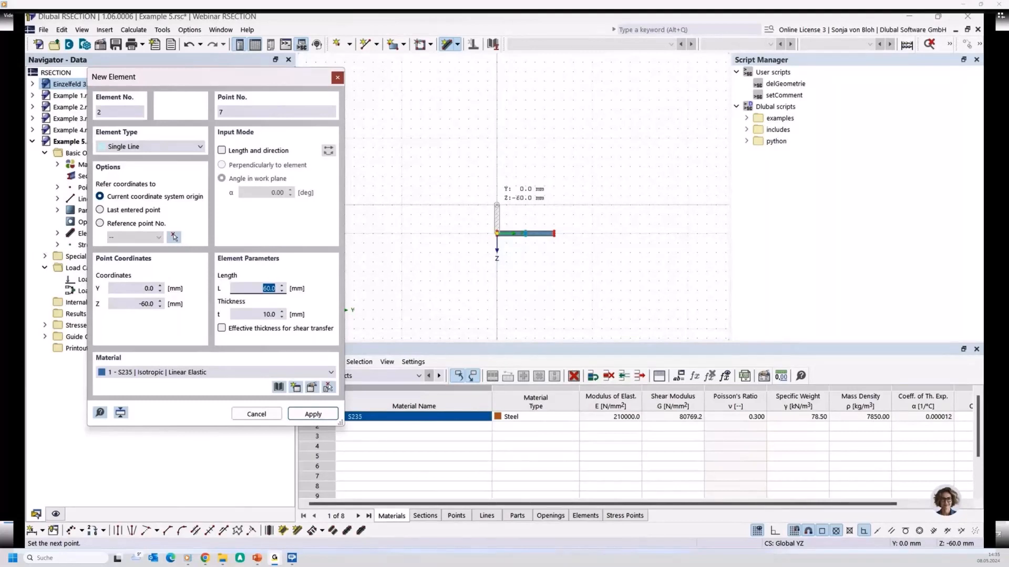
pyautogui.click(497, 205)
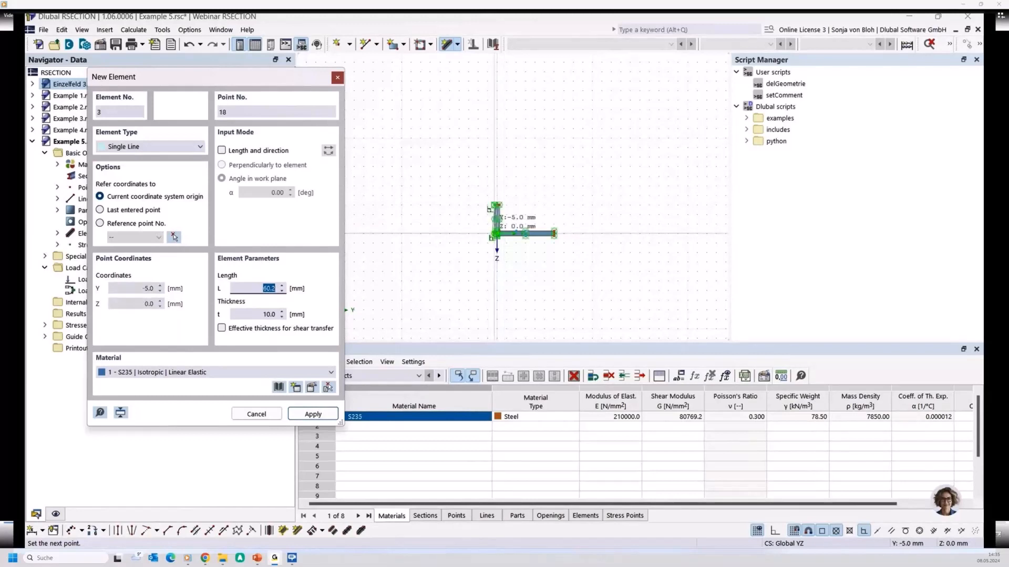
# Draw a vertical element 40 mm long above the lower web piece, with 0 mm thickness and 10 mm effective thickness for shear transfer
pyautogui.click(251, 315)
pyautogui.write('0')
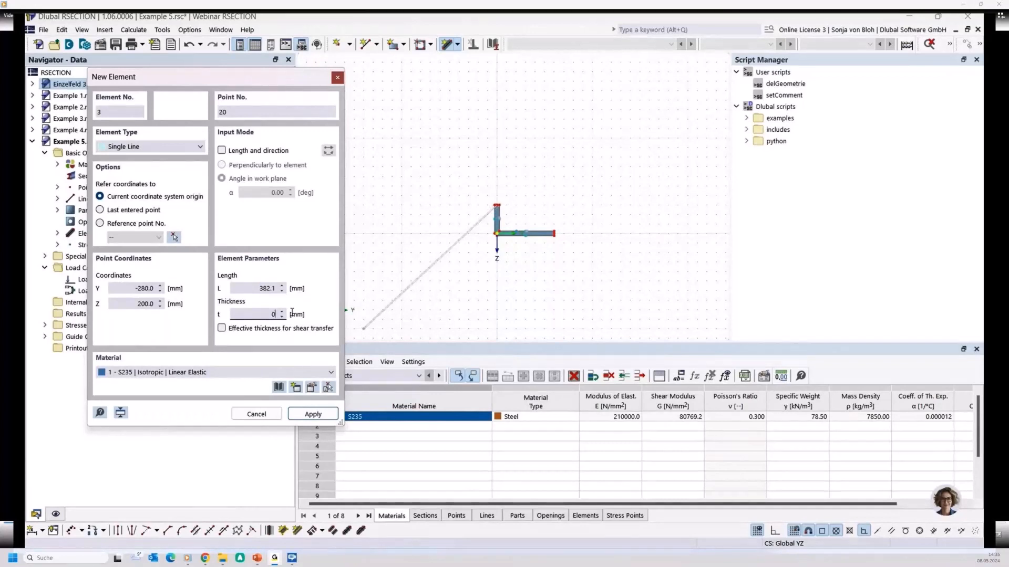
pyautogui.click(241, 329)
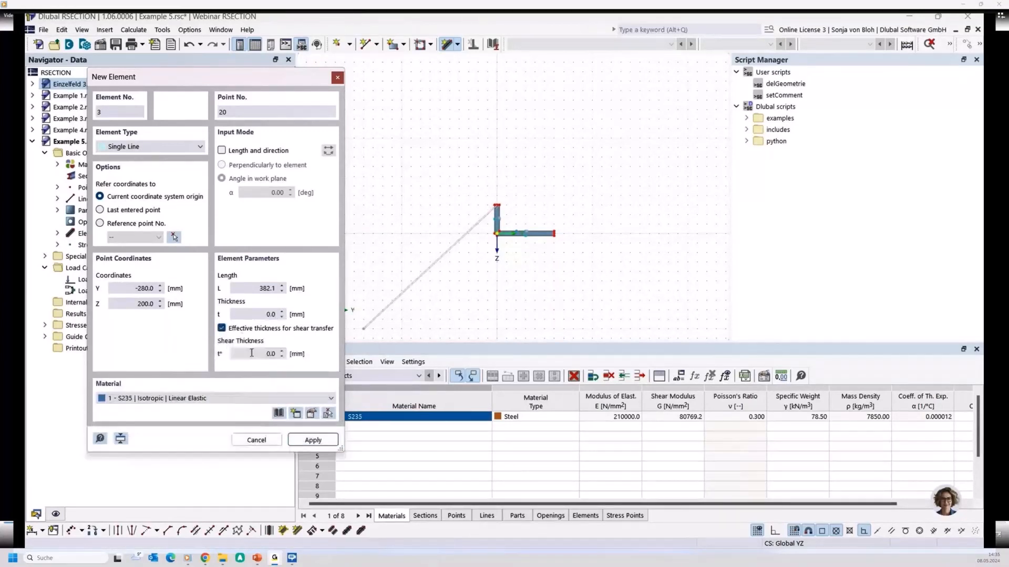
pyautogui.click(252, 353)
pyautogui.write('10')
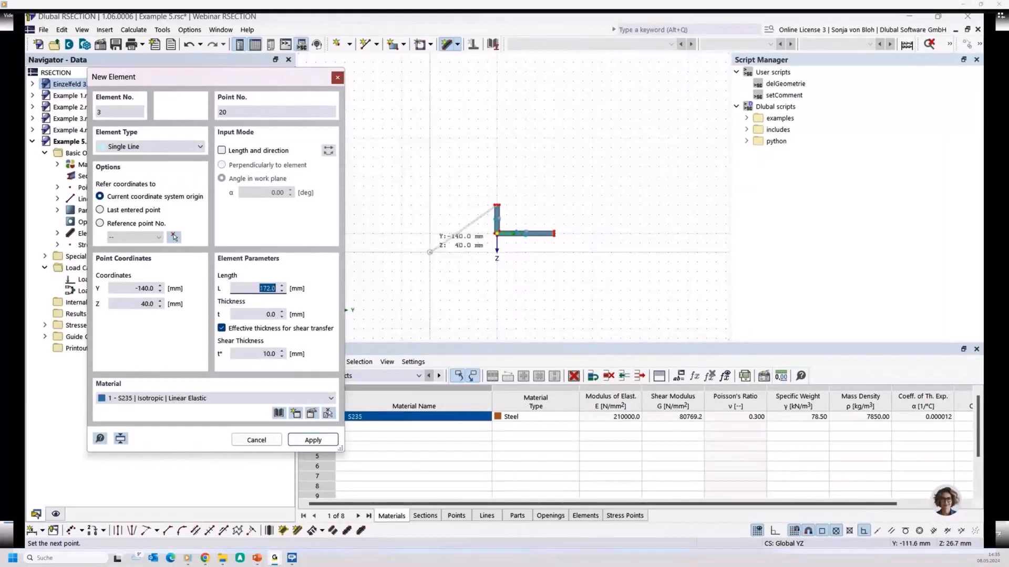
pyautogui.click(430, 252)
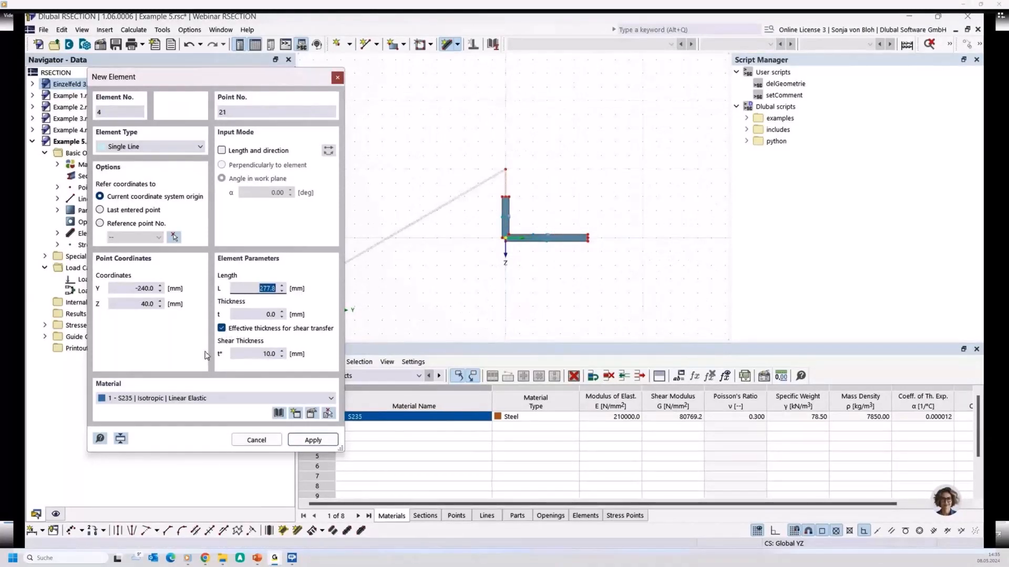
# Without effective shear thickness, draw two 10 mm thick elements: a vertical one 120 mm upward and a horizontal upper flange 120 mm long
pyautogui.click(223, 328)
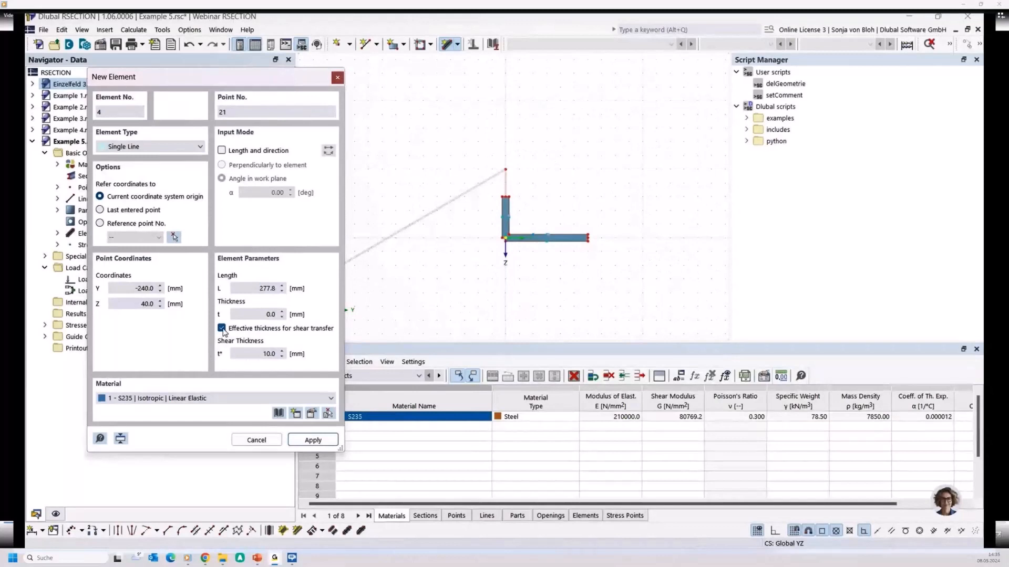
pyautogui.click(222, 329)
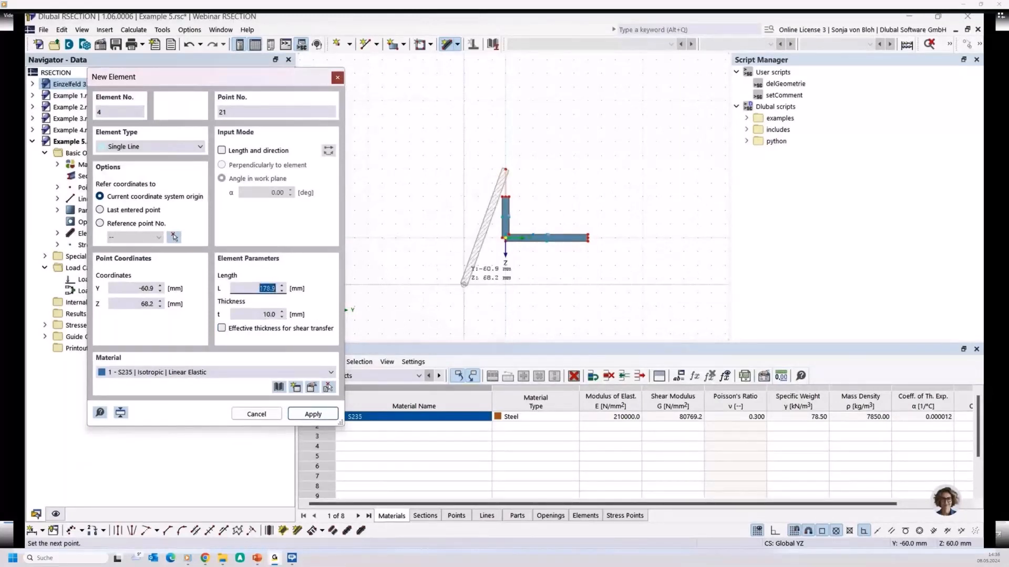
pyautogui.scroll(-2, 464, 284)
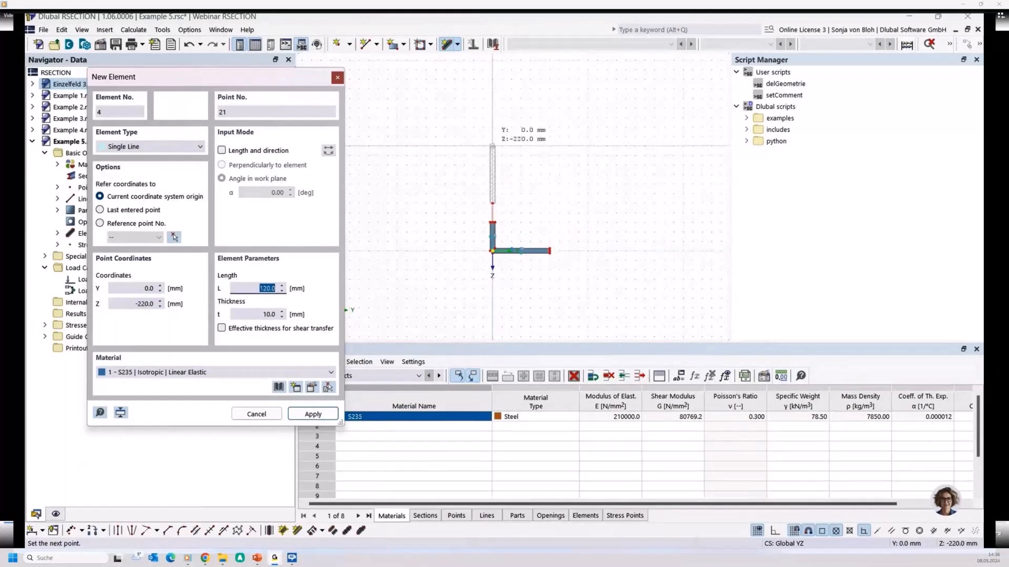
pyautogui.click(492, 146)
pyautogui.click(550, 146)
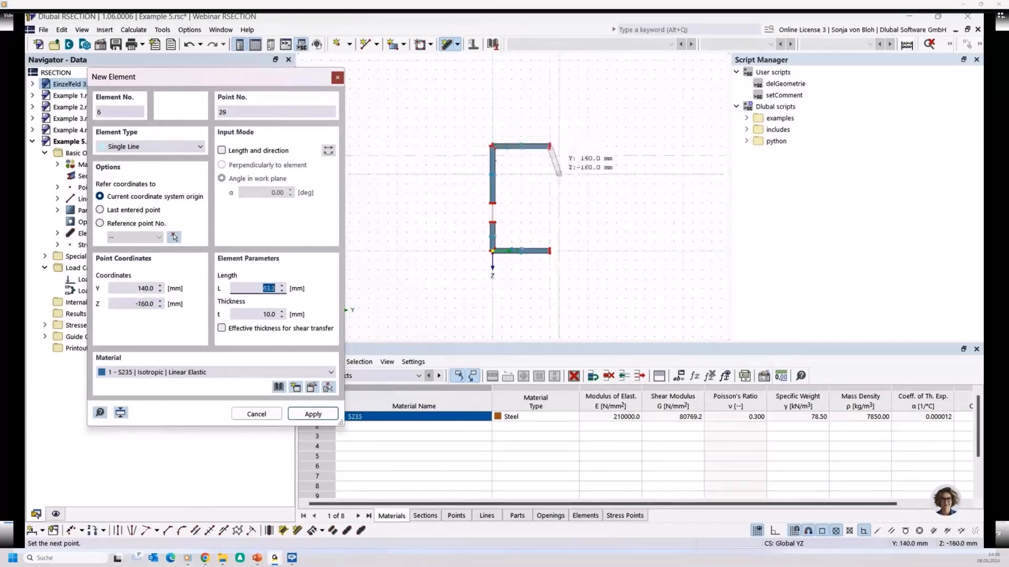
pyautogui.rightClick(558, 173)
pyautogui.rightClick(559, 175)
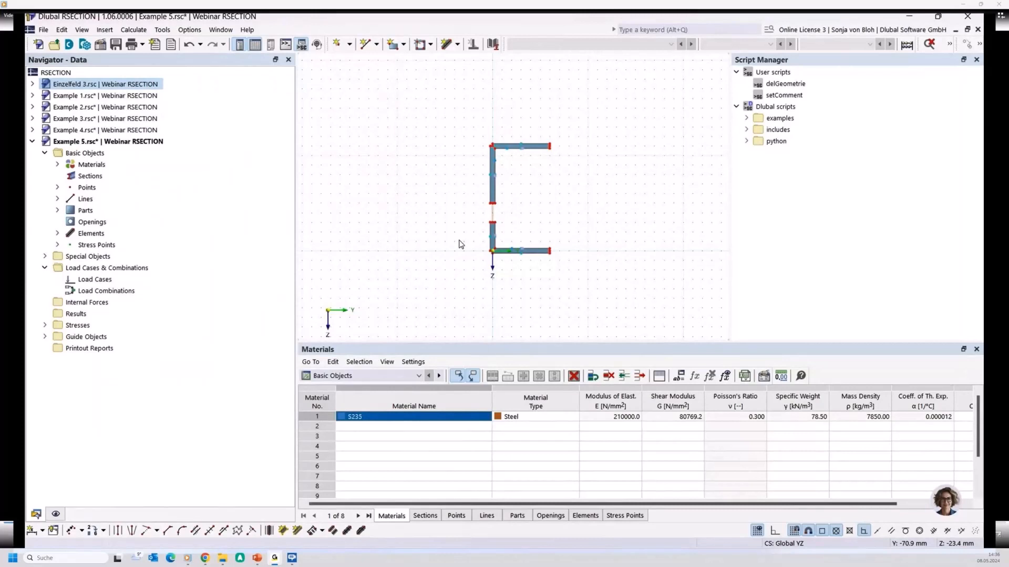
# Calculate the section and display the unit shear stresses τ for Vz = 1 kN
pyautogui.click(133, 30)
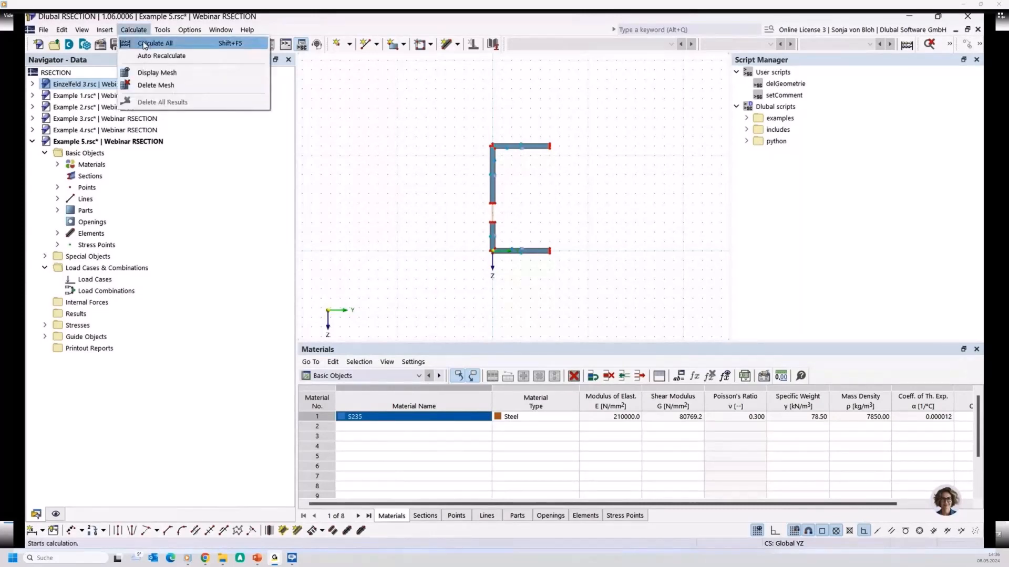
pyautogui.click(144, 41)
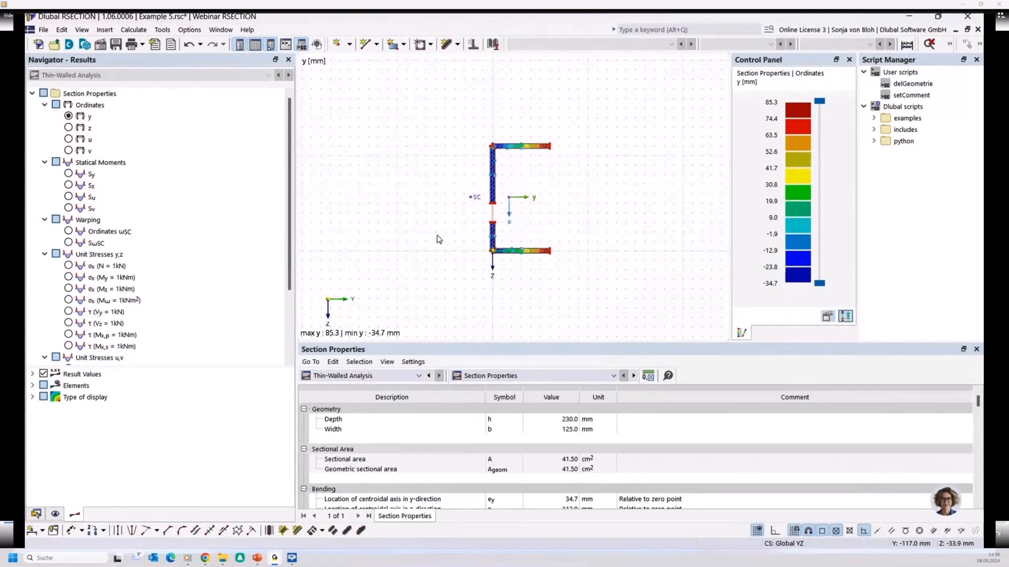
pyautogui.scroll(-1, 206, 277)
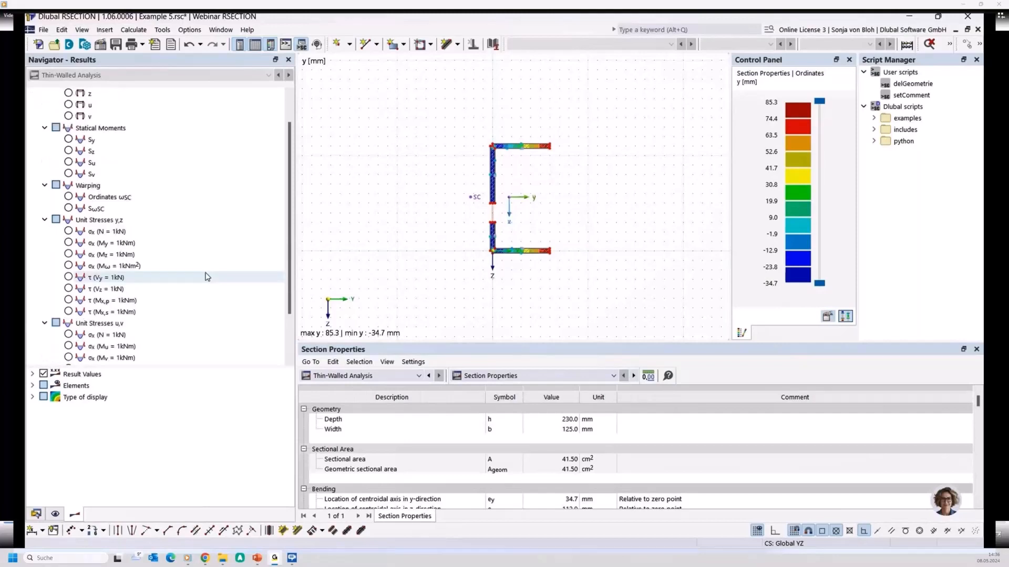
pyautogui.click(69, 288)
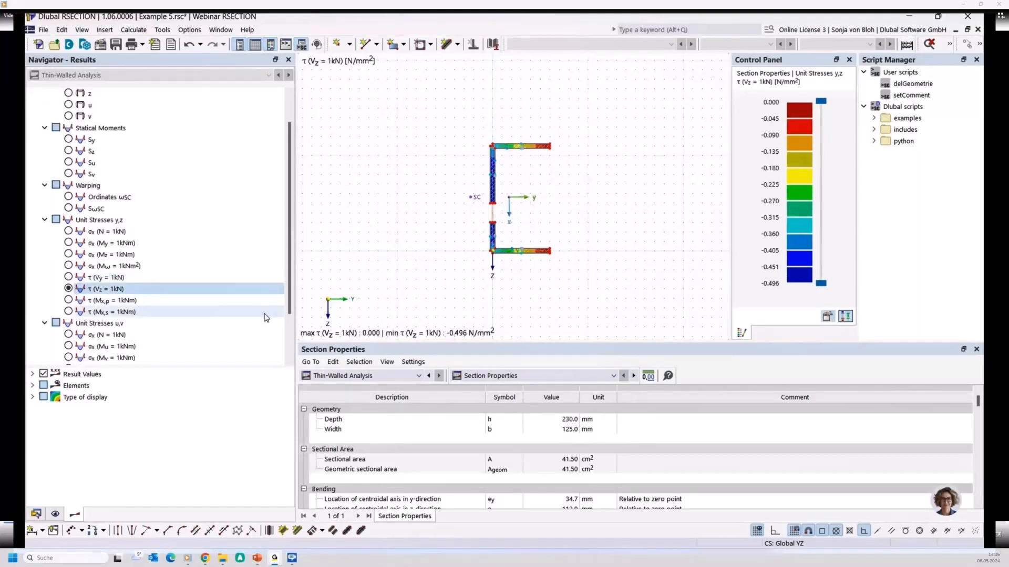
# Turn off the coloured result display, enlarge the graphics area and examine the shear stress diagram along the web's zero-thickness element
pyautogui.click(32, 397)
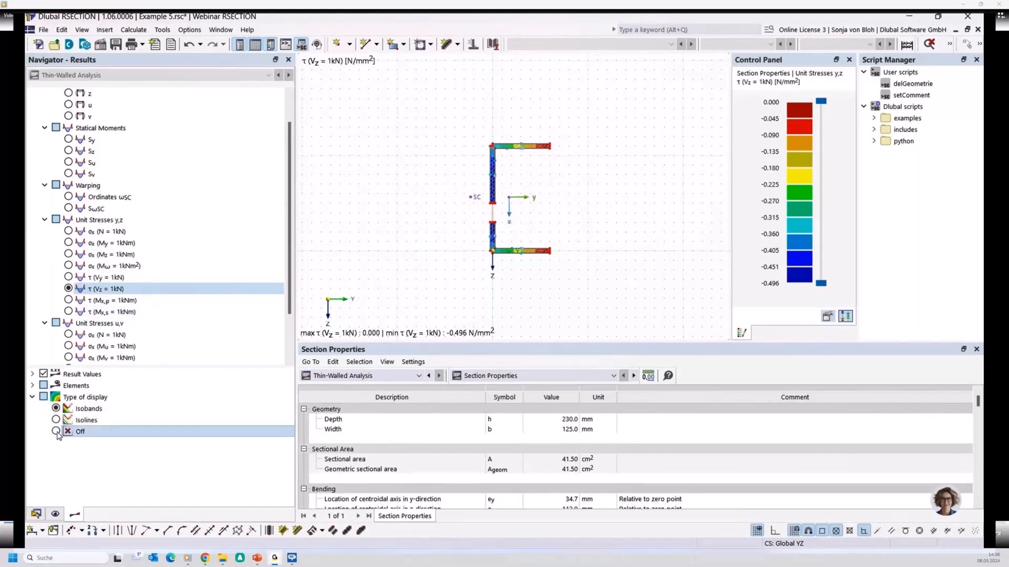
pyautogui.click(56, 431)
pyautogui.scroll(3, 530, 220)
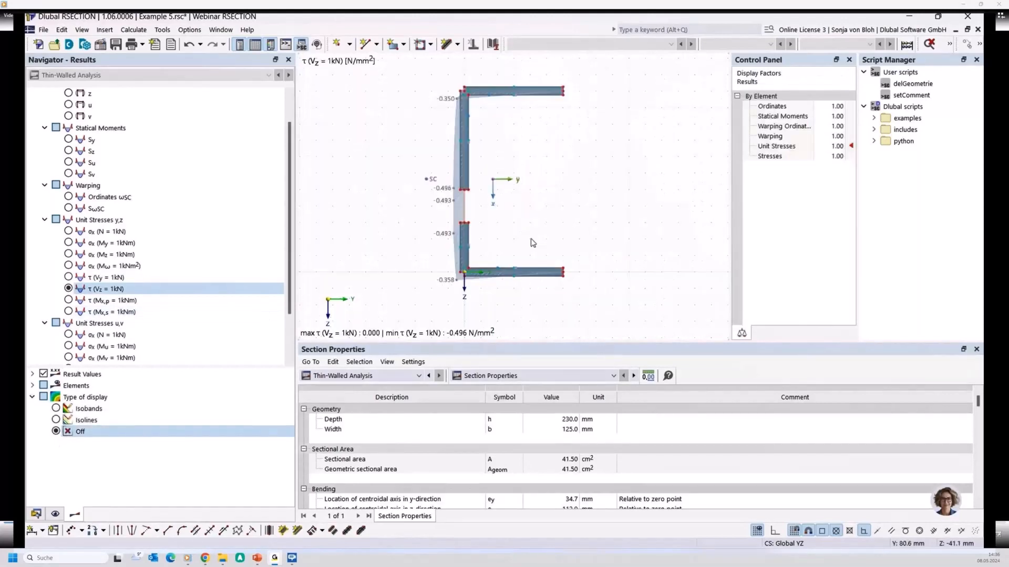
pyautogui.scroll(3, 532, 243)
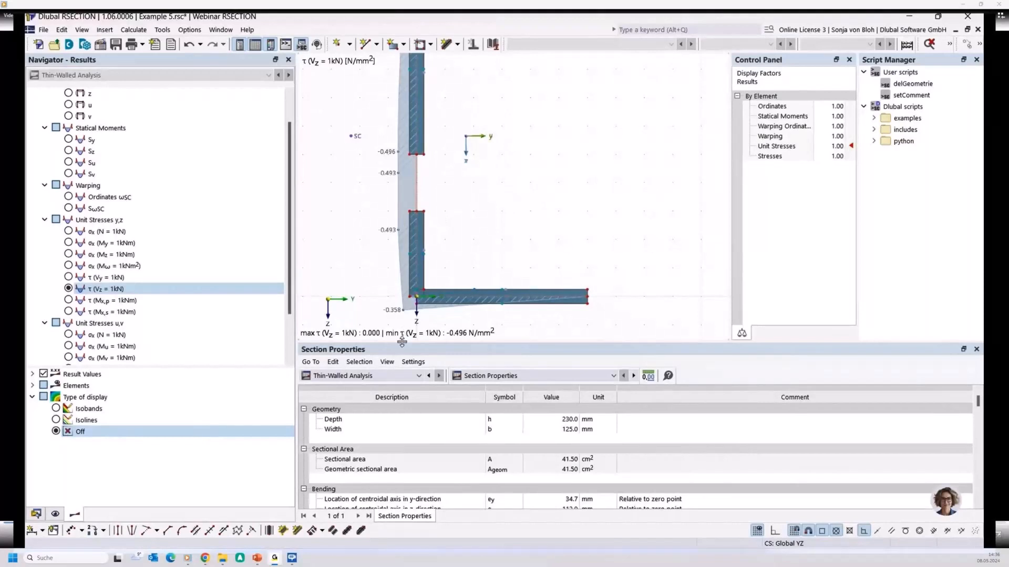
pyautogui.moveTo(402, 342); pyautogui.dragTo(402, 421)
pyautogui.moveTo(374, 181); pyautogui.dragTo(468, 284, button='middle')
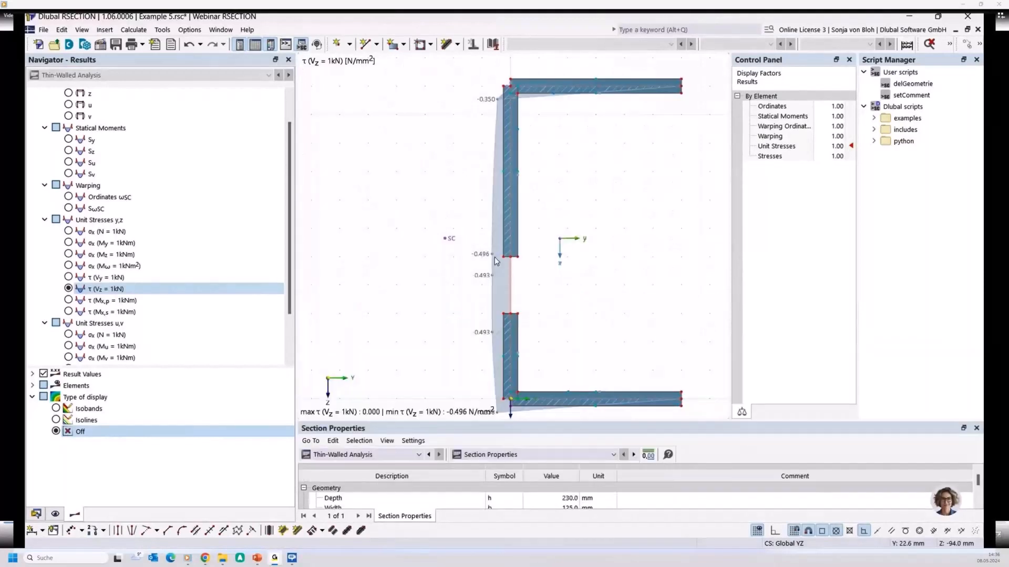
pyautogui.scroll(1, 478, 288)
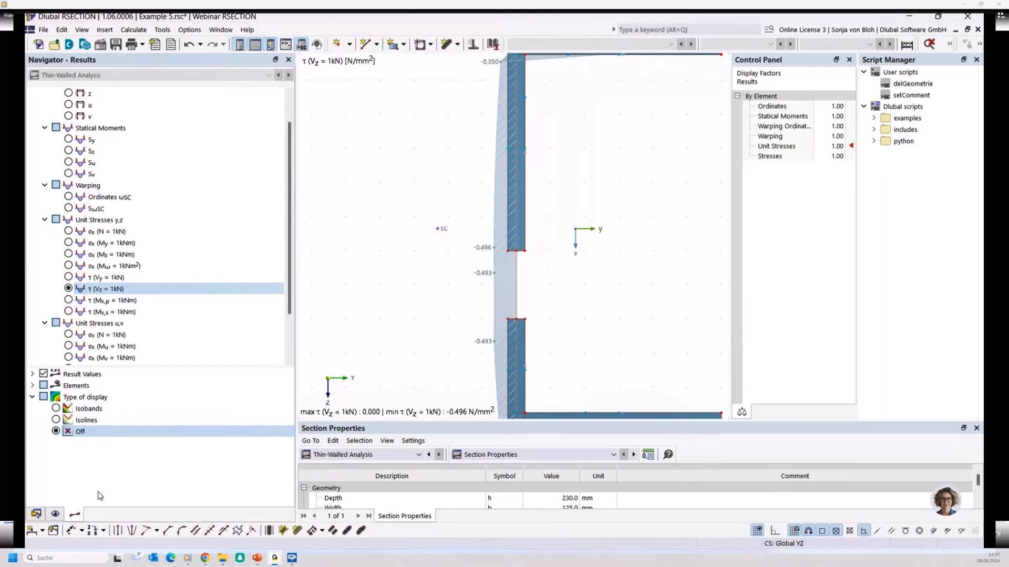
# Create a new model named Example 6 with Thin-Walled Analysis as the analysis method
pyautogui.click(36, 515)
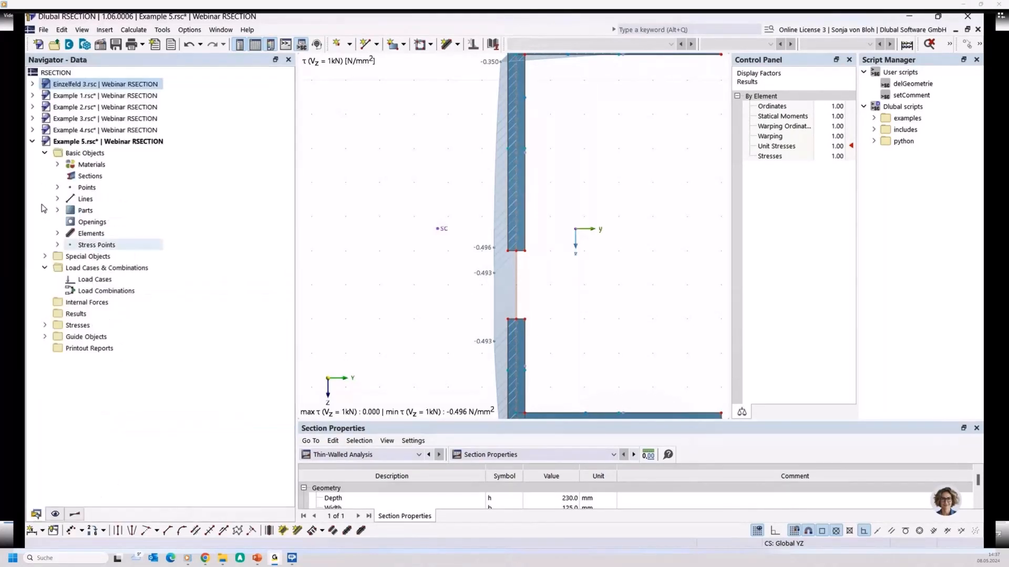
pyautogui.click(38, 45)
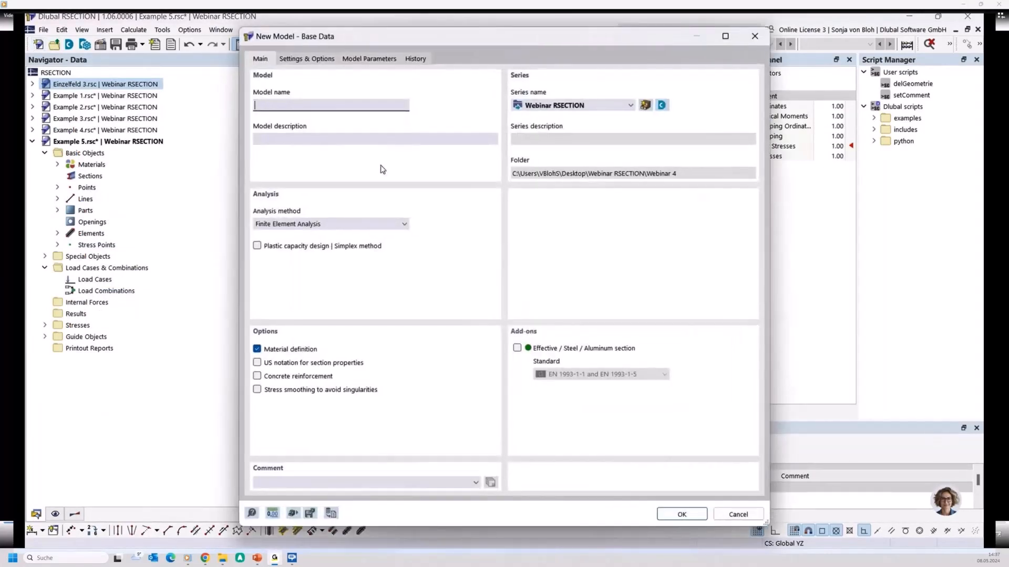
pyautogui.write('Example 6')
pyautogui.click(293, 226)
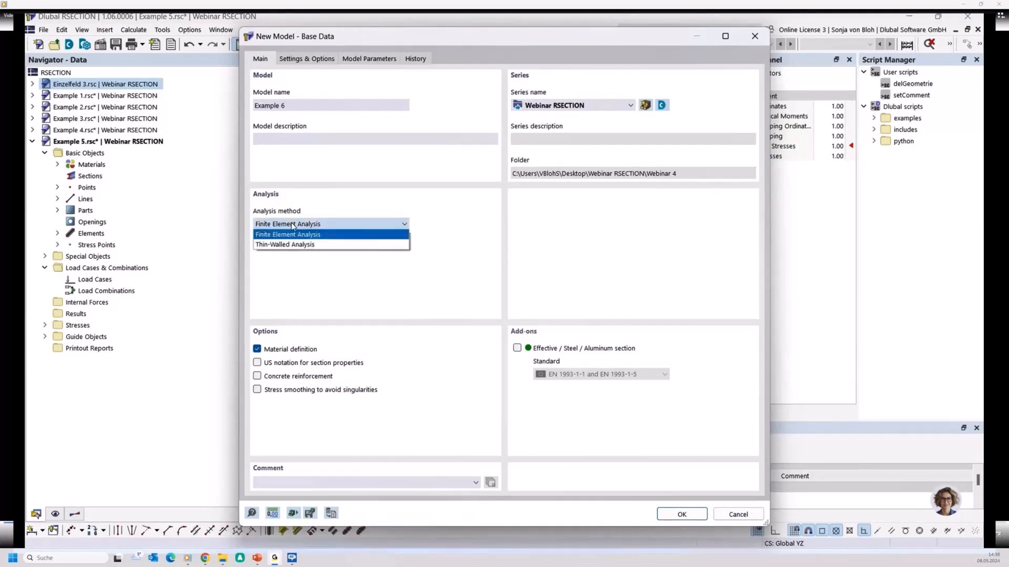
pyautogui.click(281, 244)
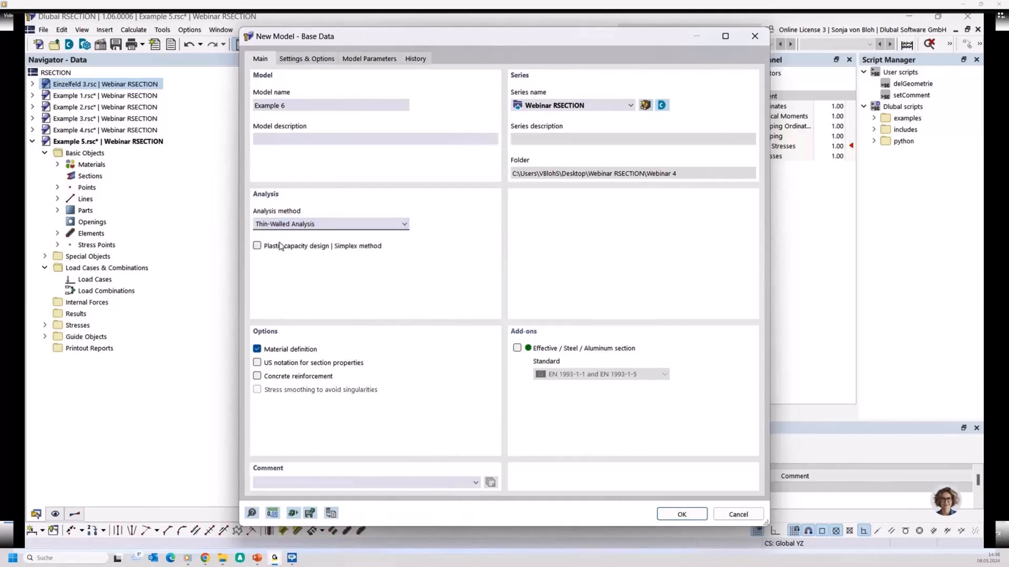
pyautogui.click(681, 514)
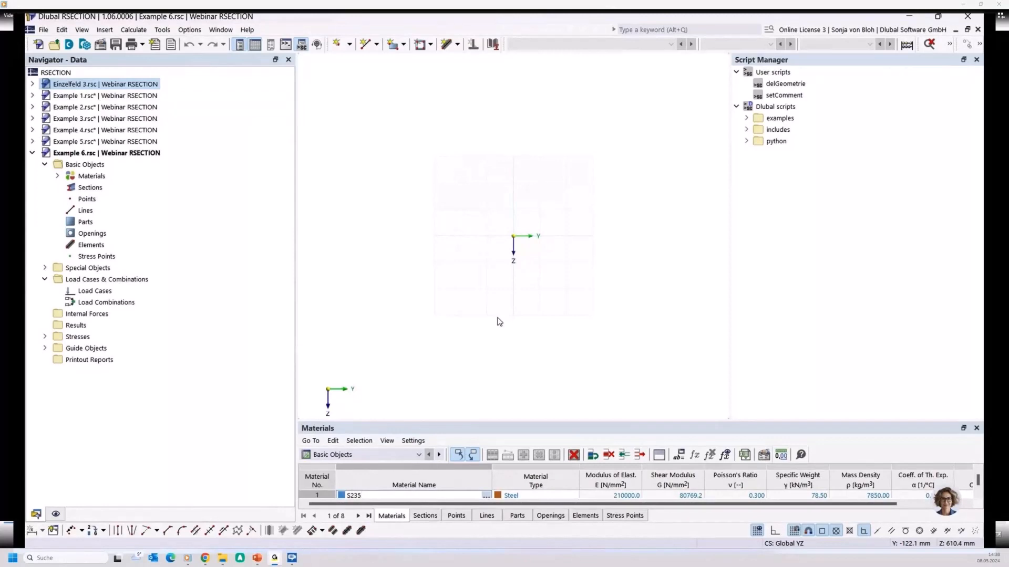
# Draw a 20 mm thick horizontal single-line element, 100 mm long, starting at the origin
pyautogui.click(458, 46)
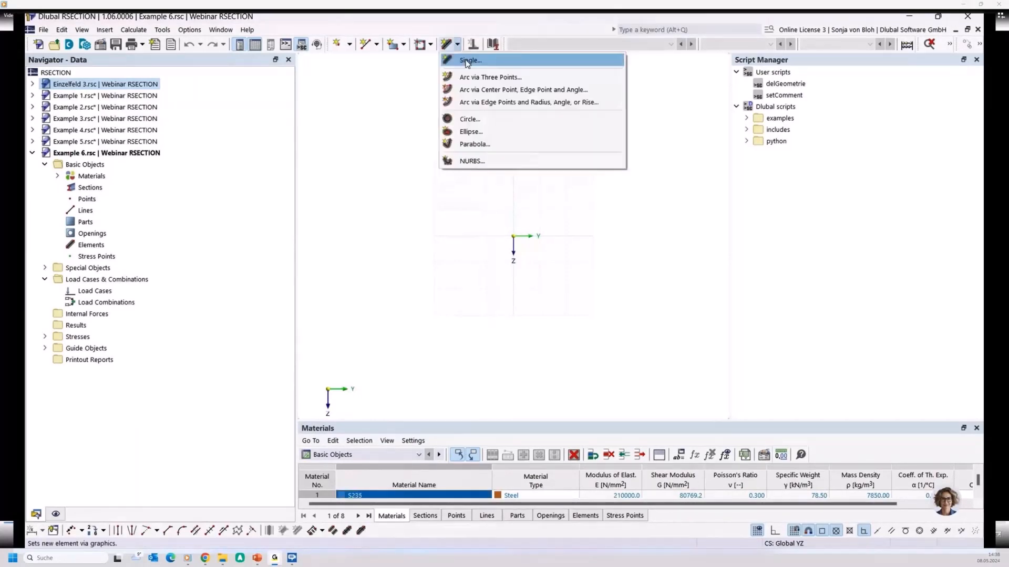
pyautogui.click(465, 61)
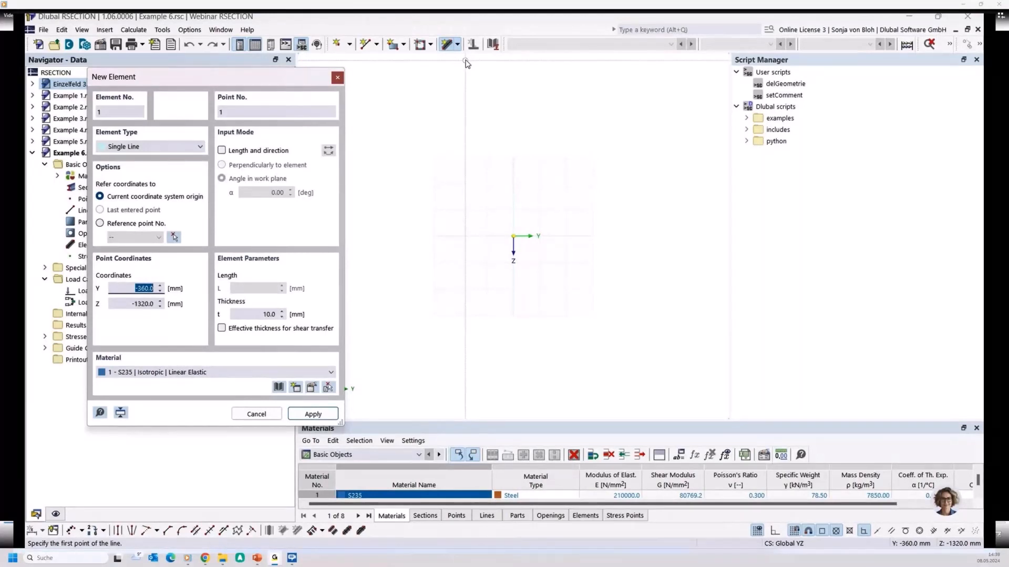
pyautogui.click(278, 314)
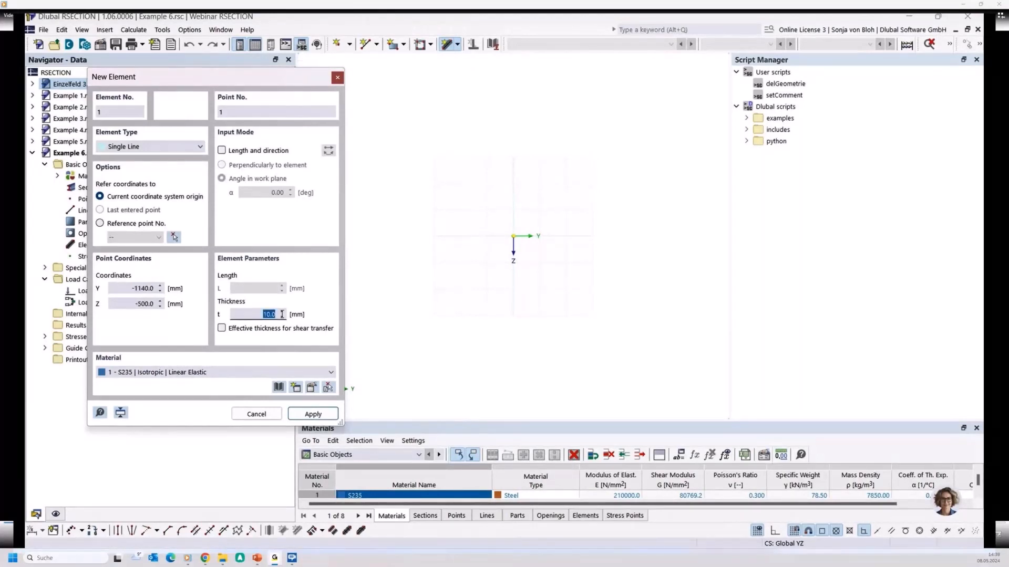
pyautogui.write('20')
pyautogui.scroll(3, 501, 246)
pyautogui.click(526, 227)
pyautogui.scroll(2, 543, 229)
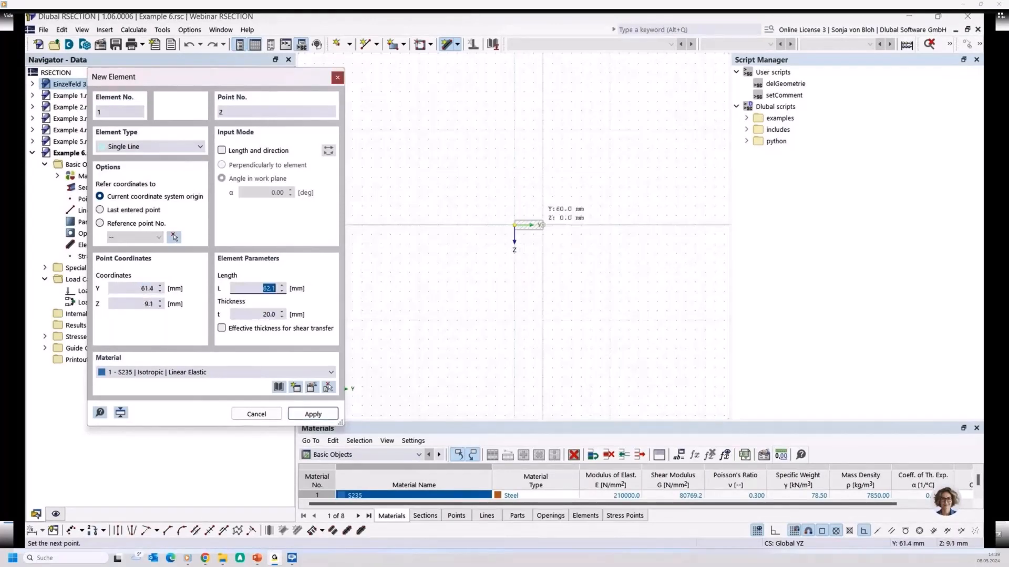
pyautogui.scroll(1, 543, 229)
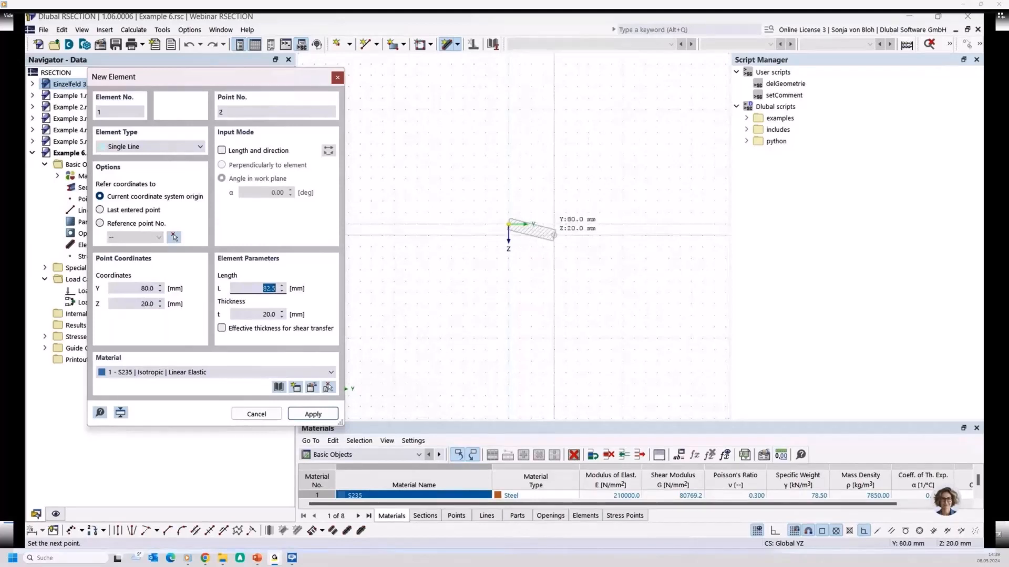
pyautogui.click(565, 223)
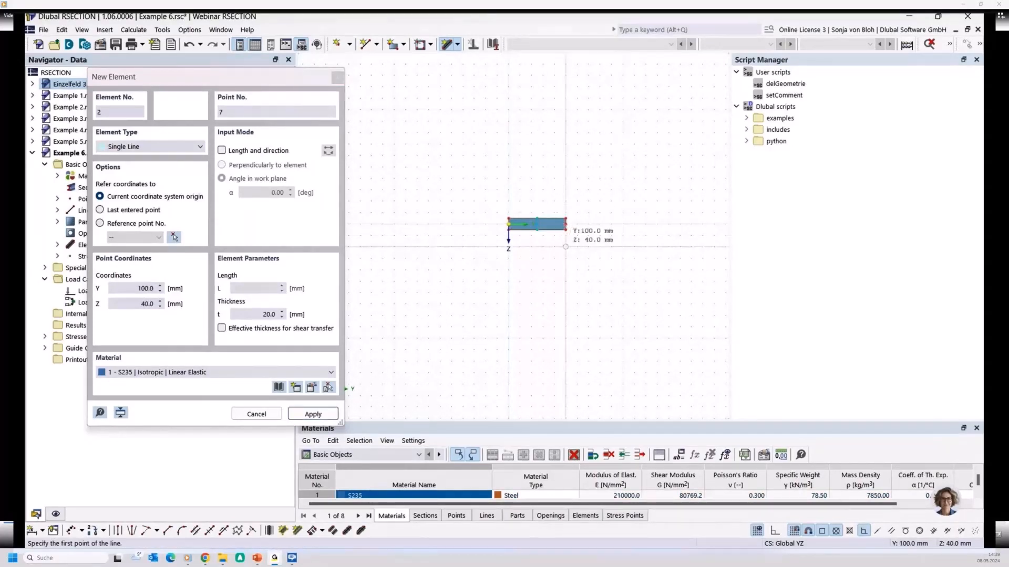
pyautogui.press('Escape')
# Inspect the new single-line element and its associated boundary-line part by highlighting each in the model
pyautogui.scroll(3, 656, 253)
pyautogui.click(58, 244)
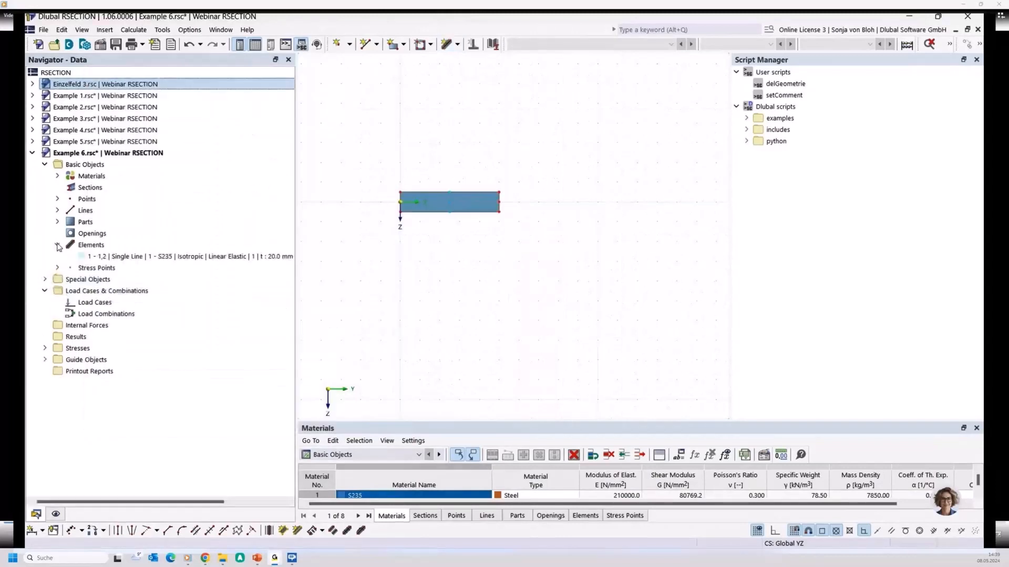
pyautogui.click(124, 256)
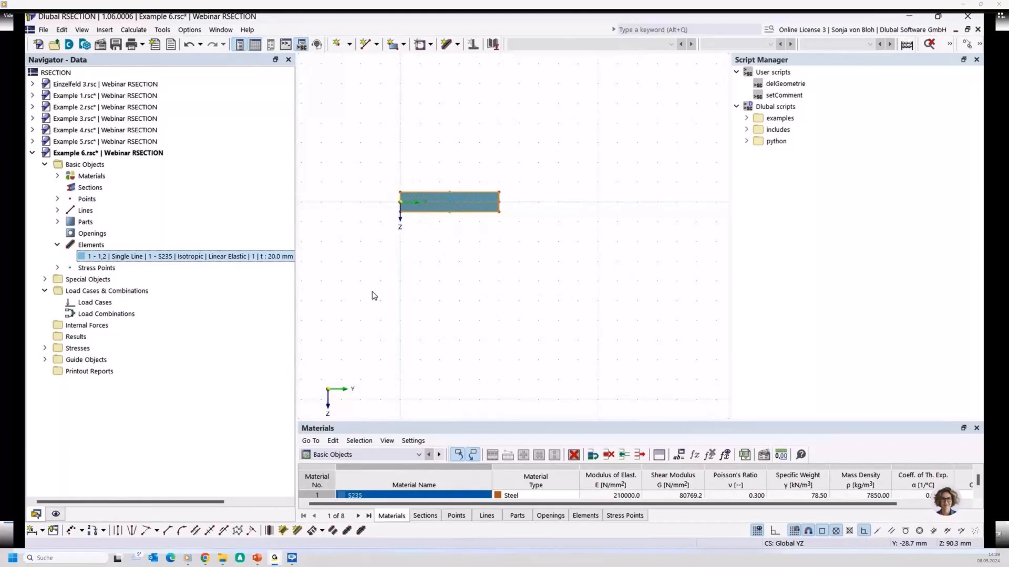
pyautogui.click(57, 222)
pyautogui.click(124, 236)
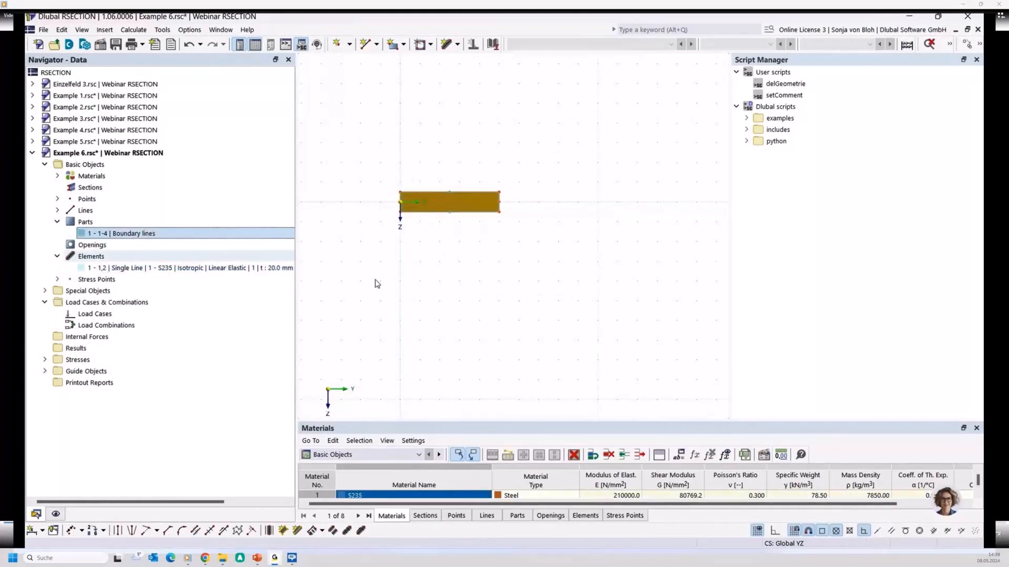
pyautogui.click(503, 299)
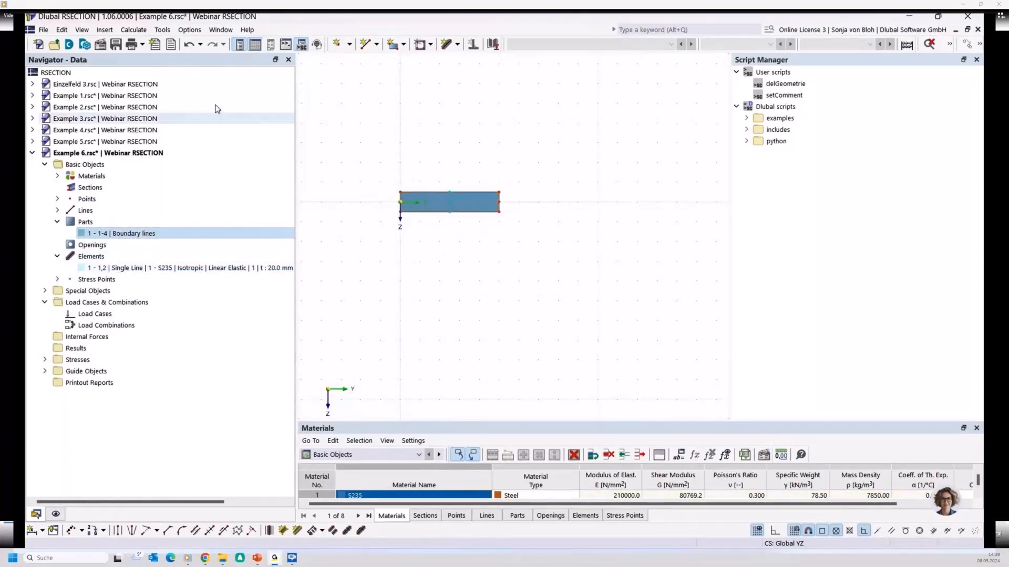
# Calculate the section properties of the 20 mm thick rectangular section
pyautogui.click(131, 33)
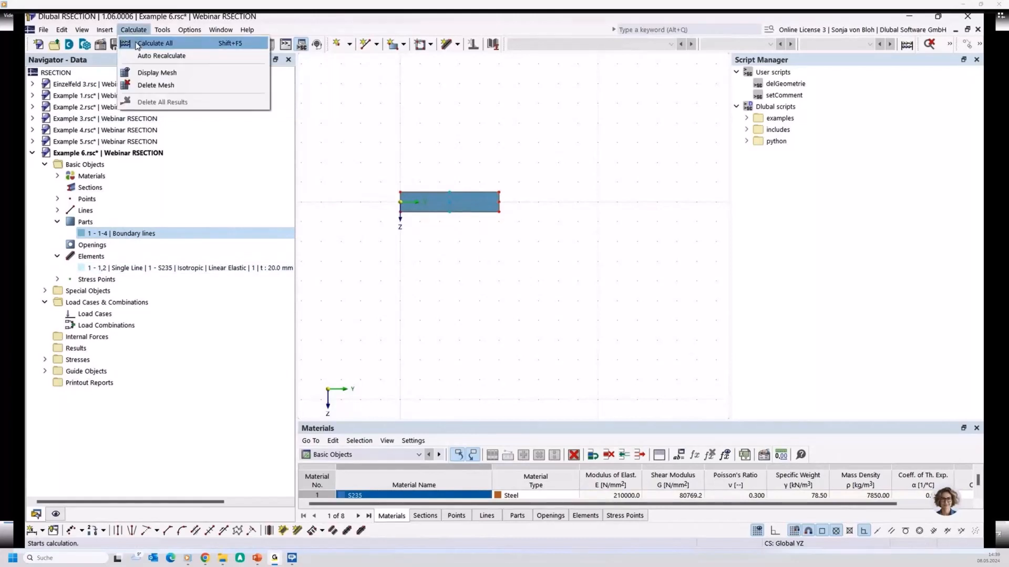
pyautogui.click(147, 44)
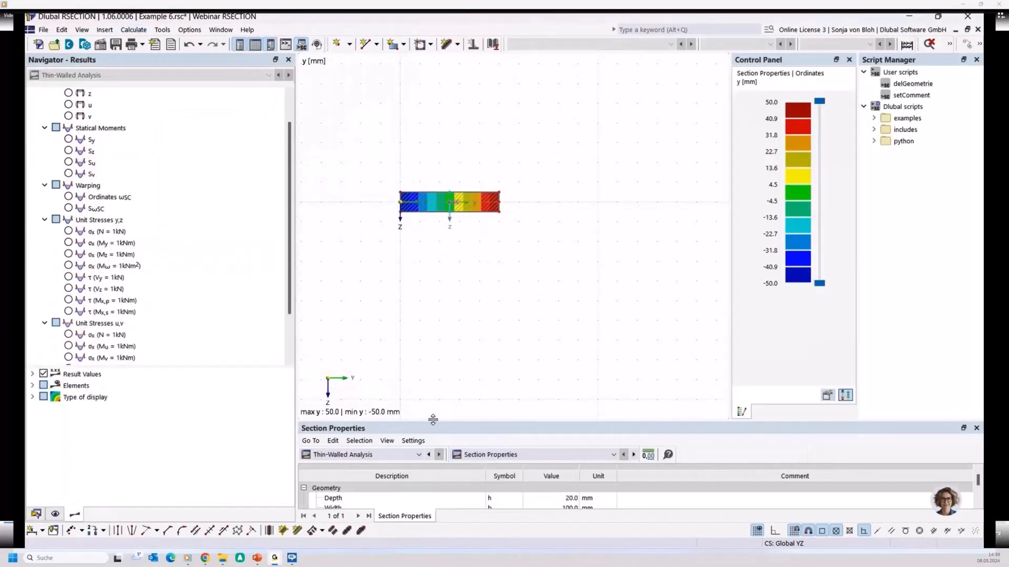
# Enlarge the section properties table and examine the sectional area and geometric sectional area
pyautogui.moveTo(433, 422); pyautogui.dragTo(436, 312)
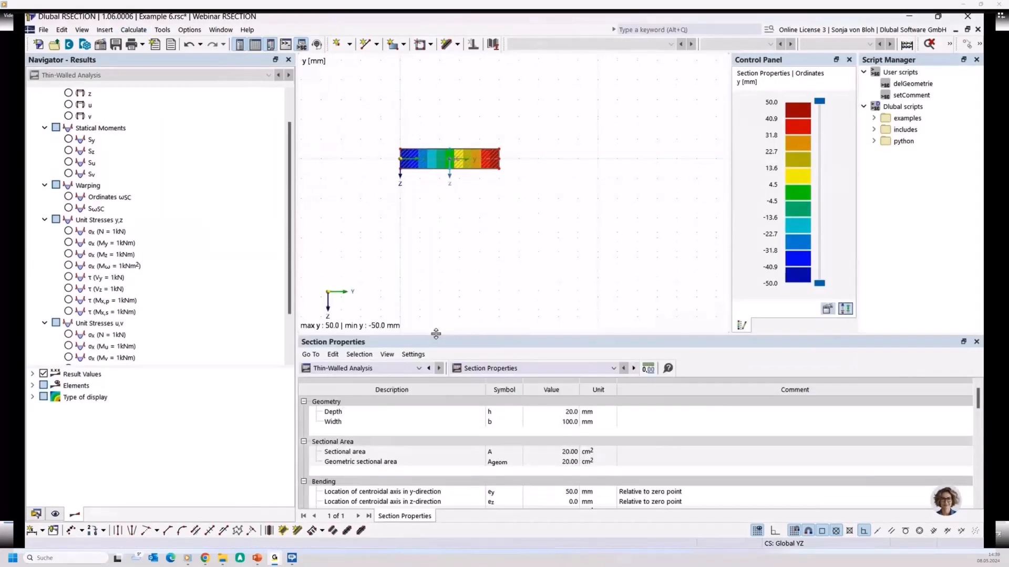
pyautogui.click(516, 453)
# Set the thickness of the single-line element to 10 mm and inspect it against the surrounding part
pyautogui.click(38, 516)
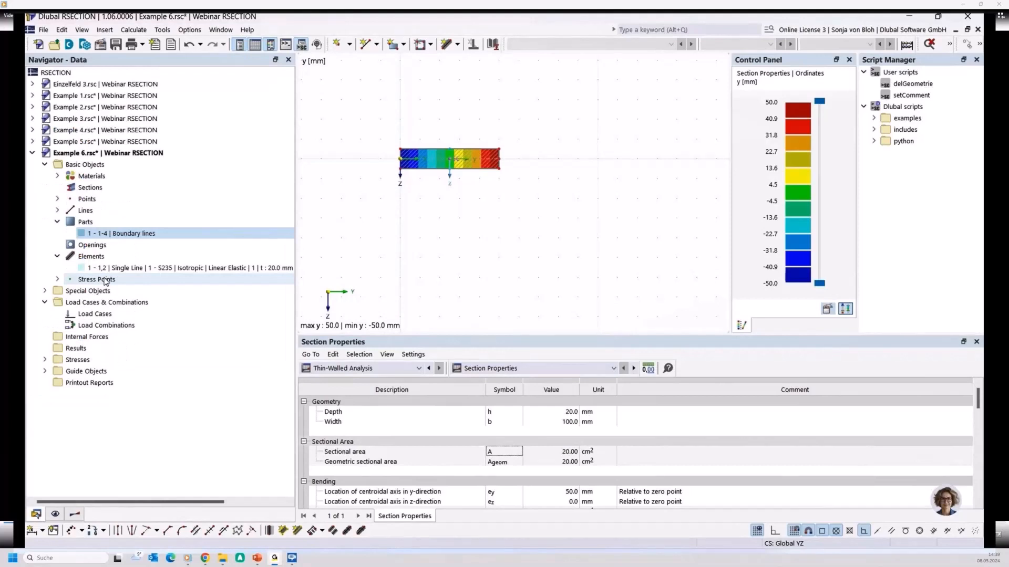
pyautogui.doubleClick(112, 268)
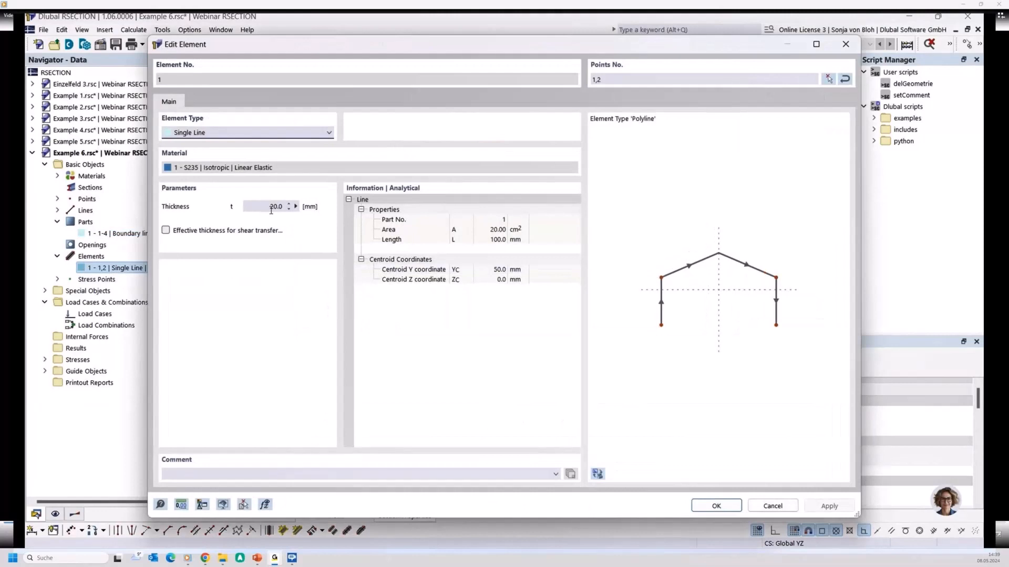
pyautogui.click(271, 208)
pyautogui.write('10')
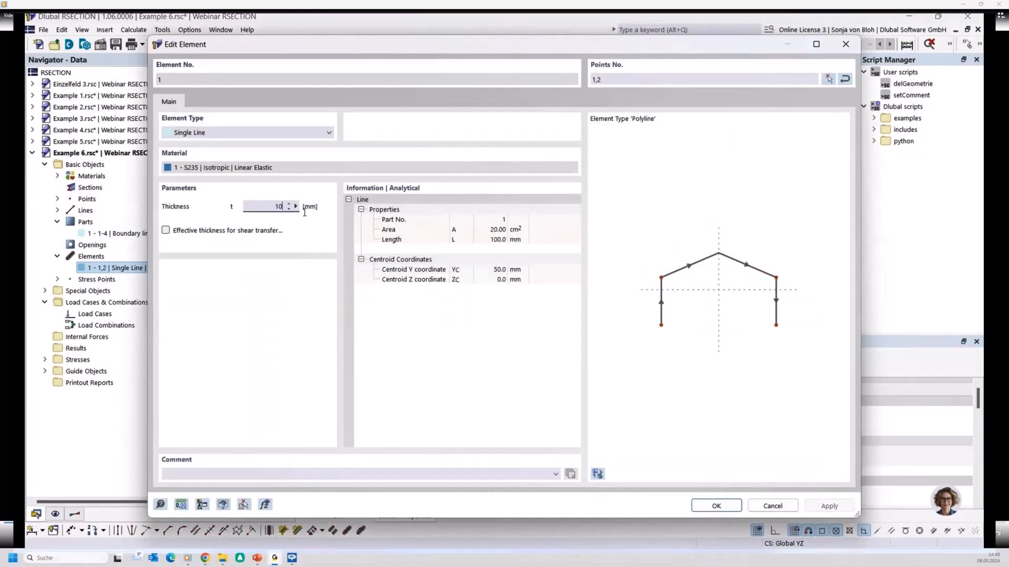
pyautogui.click(715, 504)
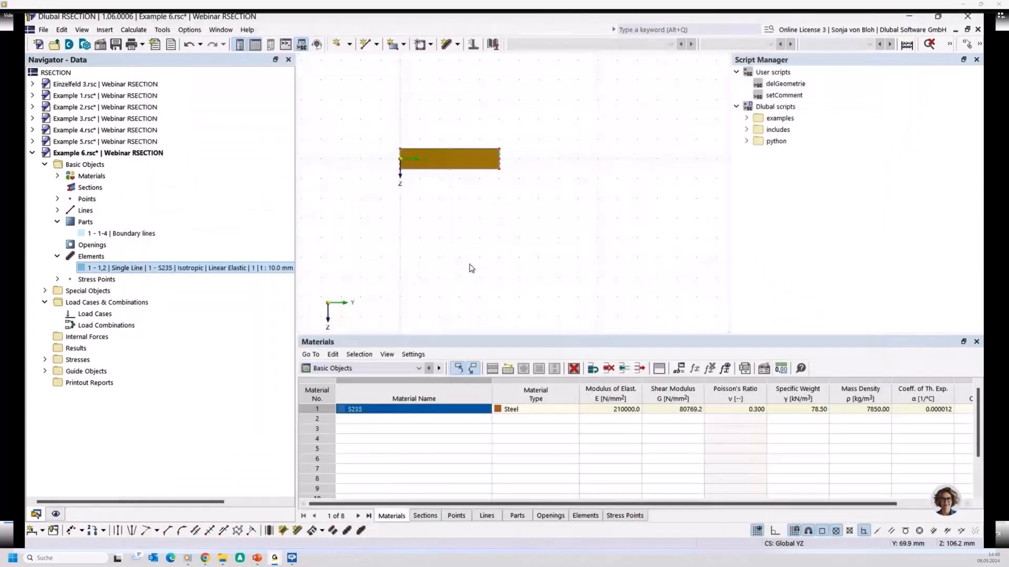
pyautogui.scroll(2, 458, 244)
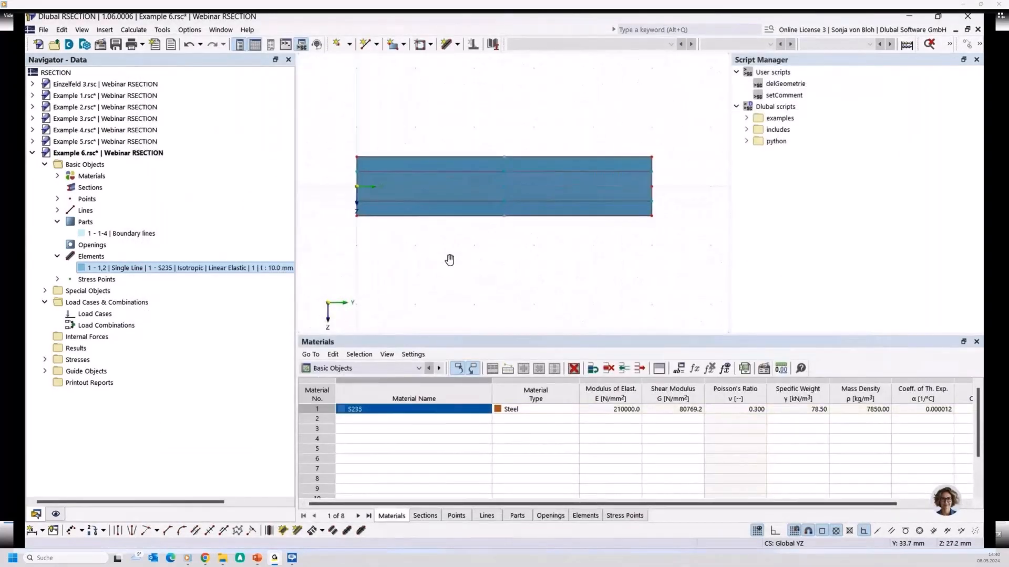
pyautogui.moveTo(449, 260); pyautogui.dragTo(435, 250, button='middle')
pyautogui.click(417, 201)
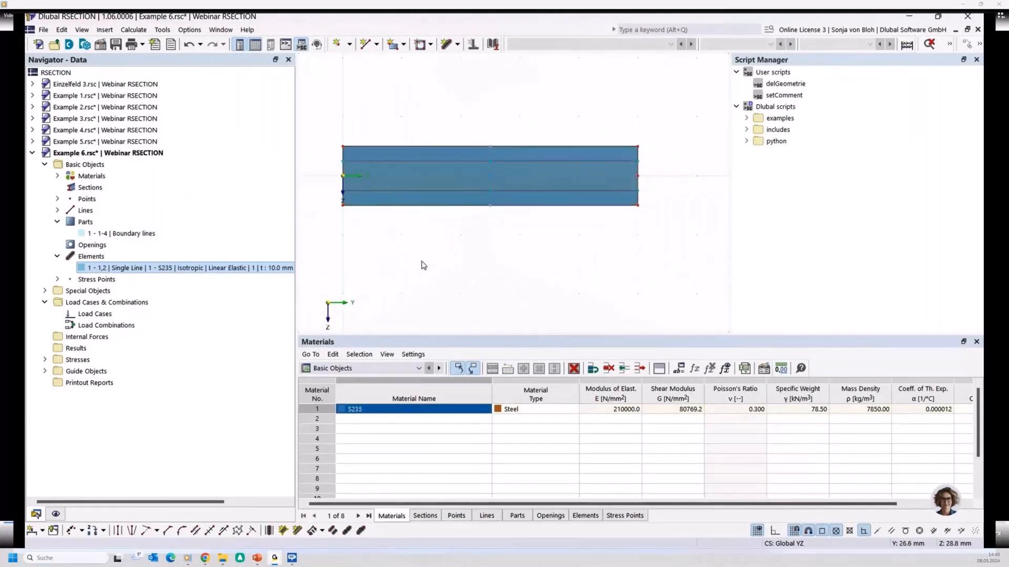
# Recalculate the section properties with the thinner element and check the sectional area values
pyautogui.click(134, 29)
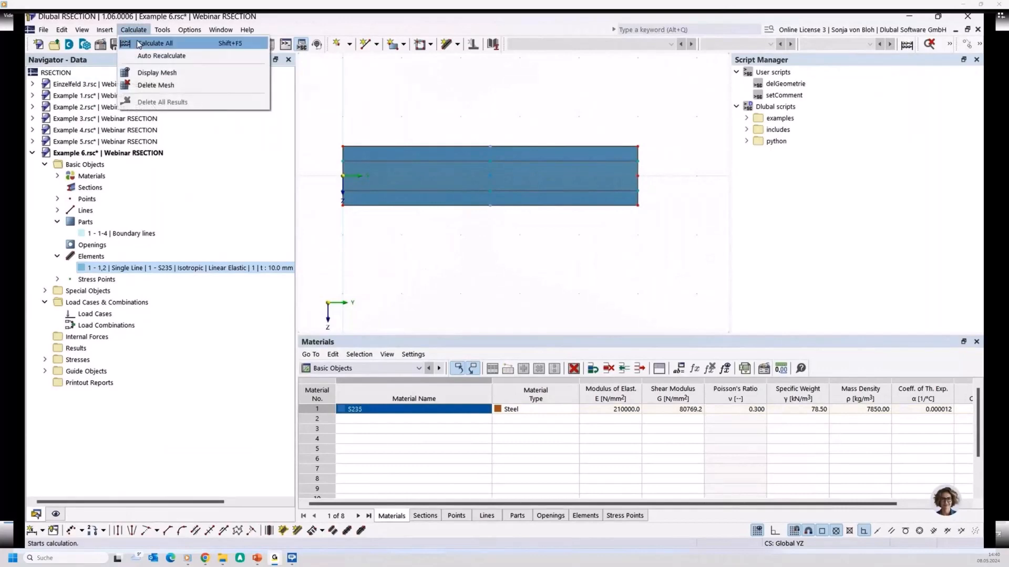
pyautogui.click(139, 44)
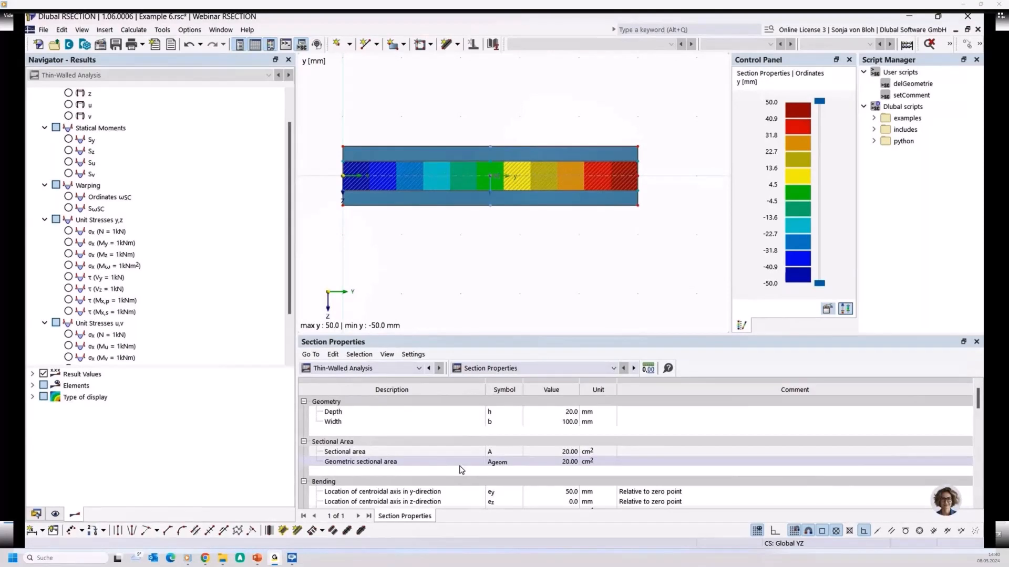
pyautogui.click(461, 455)
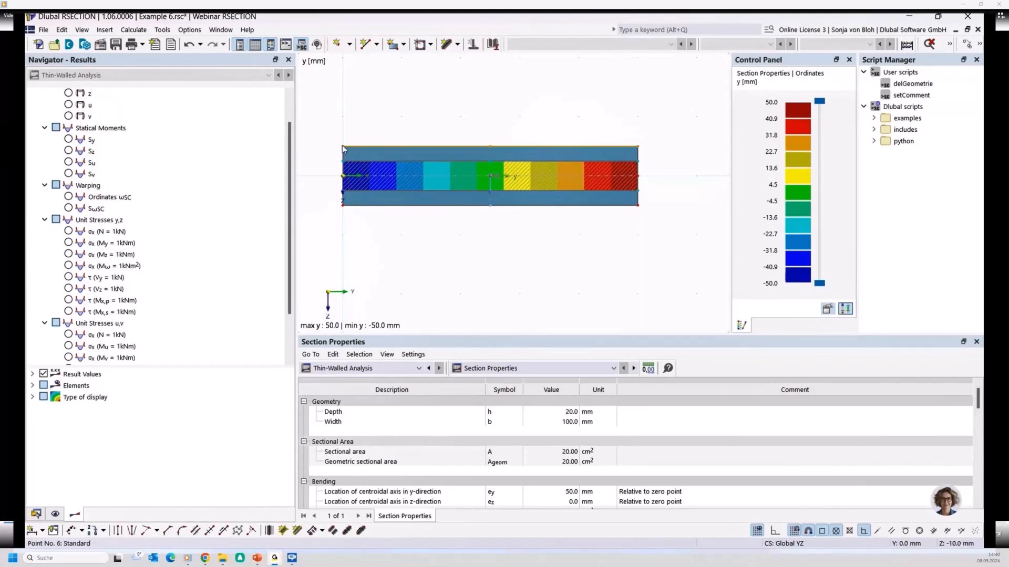
# Move the part's upper and lower boundary lines onto the edges of the 10 mm element, and recalculate the section properties
pyautogui.moveTo(342, 145); pyautogui.dragTo(342, 161)
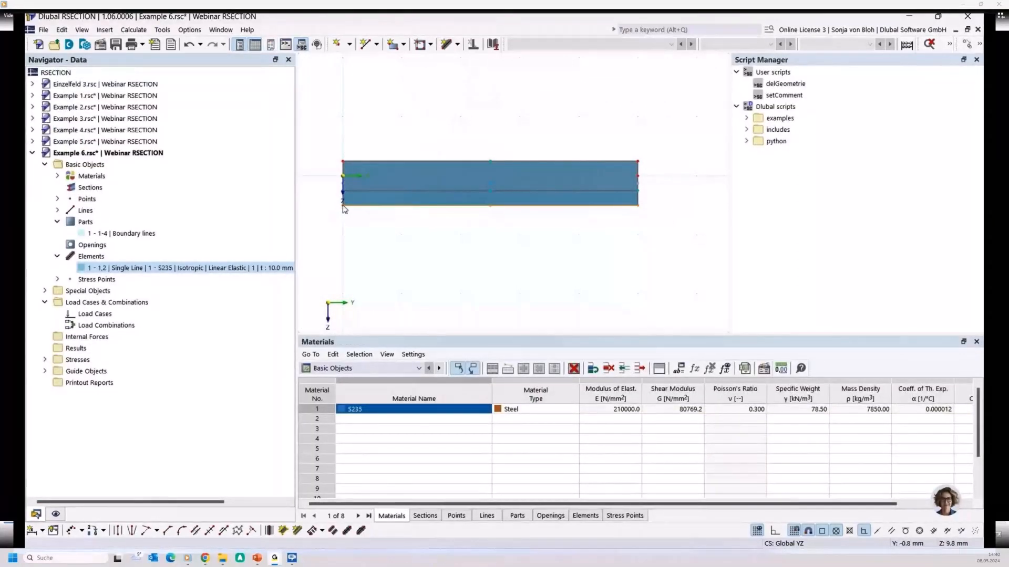
pyautogui.moveTo(343, 205); pyautogui.dragTo(343, 192)
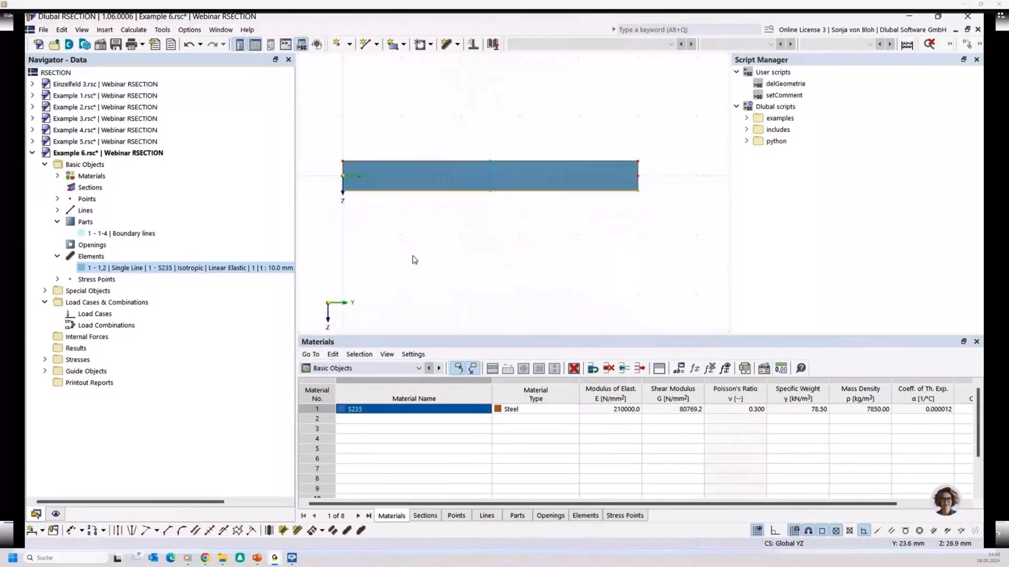
pyautogui.click(134, 30)
pyautogui.click(155, 43)
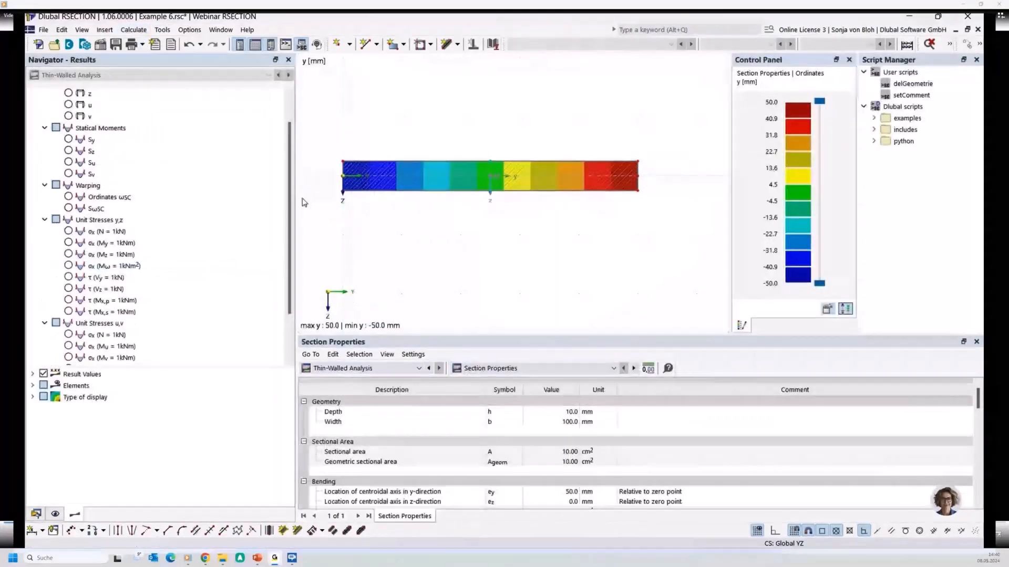
pyautogui.click(360, 462)
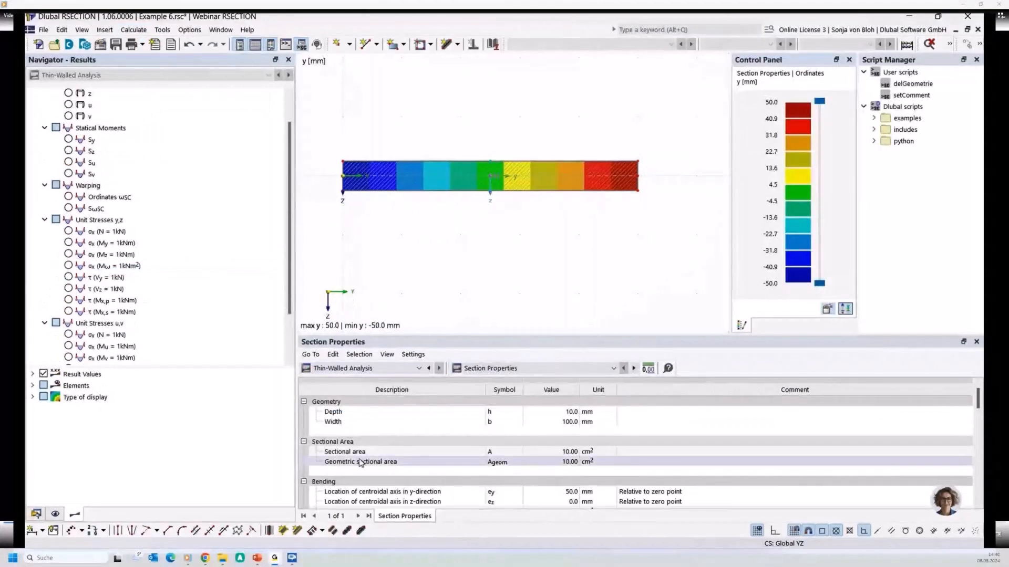
pyautogui.click(560, 451)
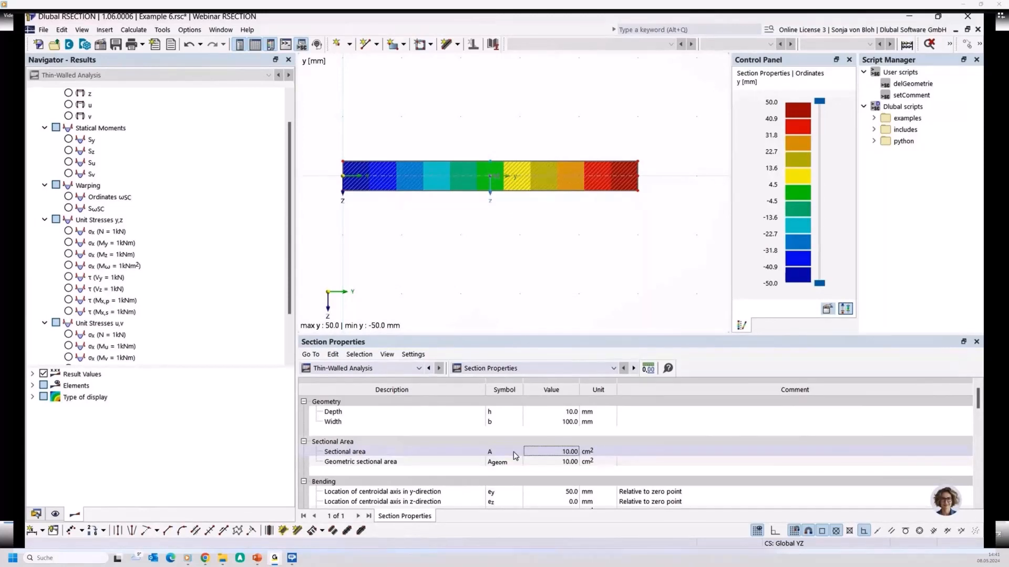
# Delete the entire rectangular section, including its element and part
pyautogui.scroll(-2, 505, 241)
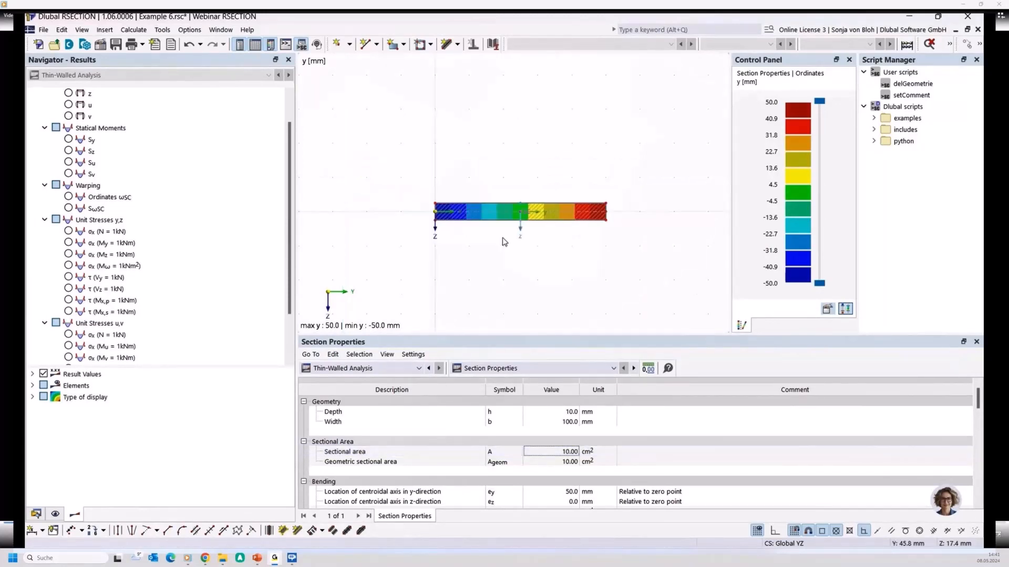
pyautogui.moveTo(402, 176); pyautogui.dragTo(684, 274)
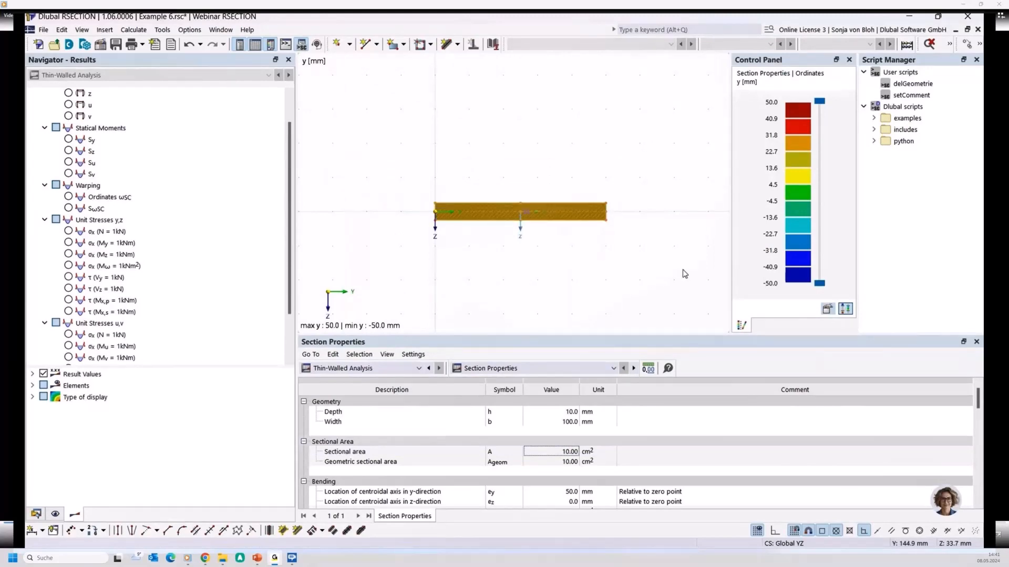
pyautogui.press('Delete')
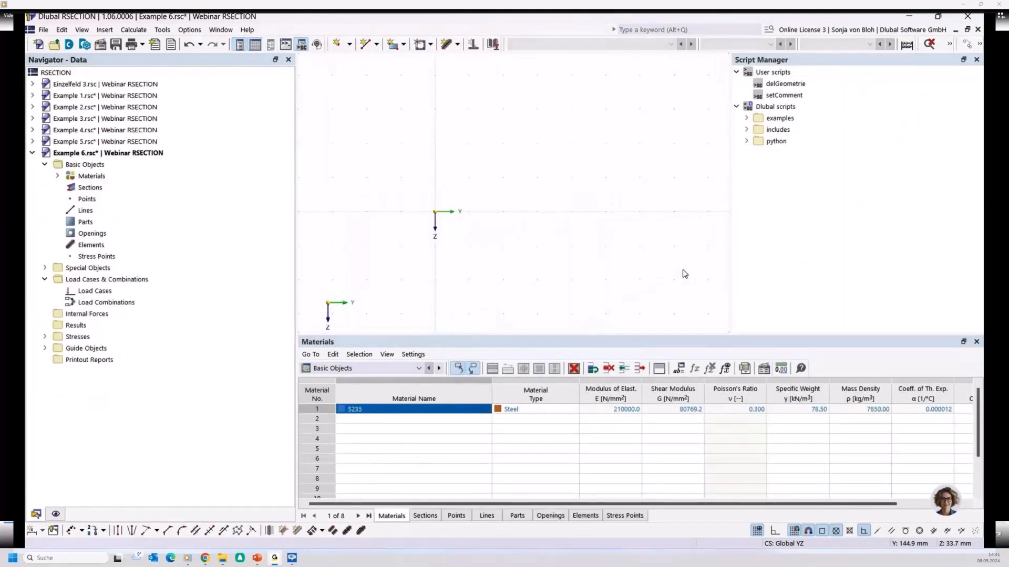
# Draw a C-shaped chain of three single lines from Y 60, Z 0 through the origin and Y 0, Z -100 to Y 60, Z -100 mm
pyautogui.click(366, 44)
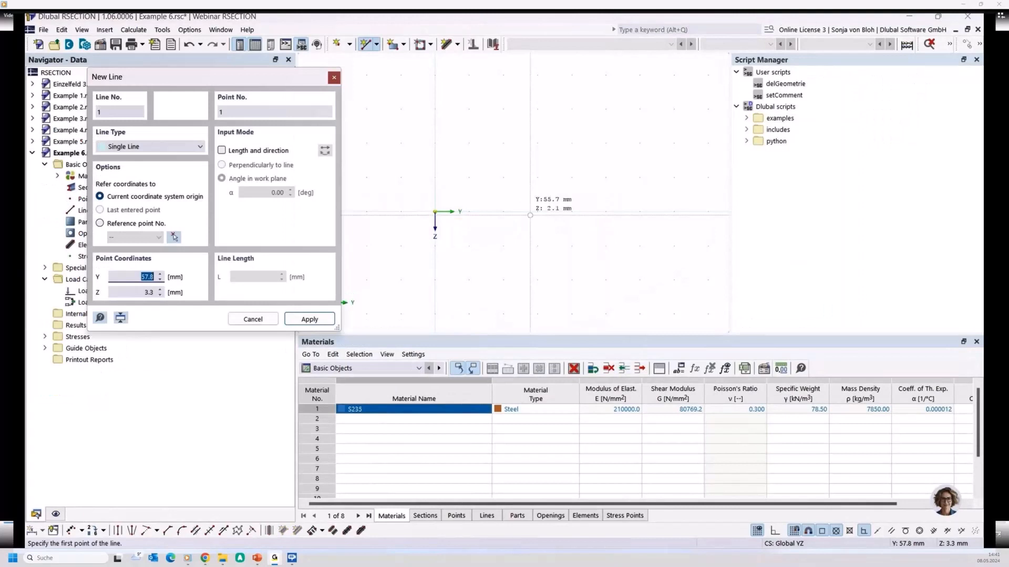
pyautogui.click(537, 213)
pyautogui.click(436, 212)
pyautogui.scroll(-4, 466, 249)
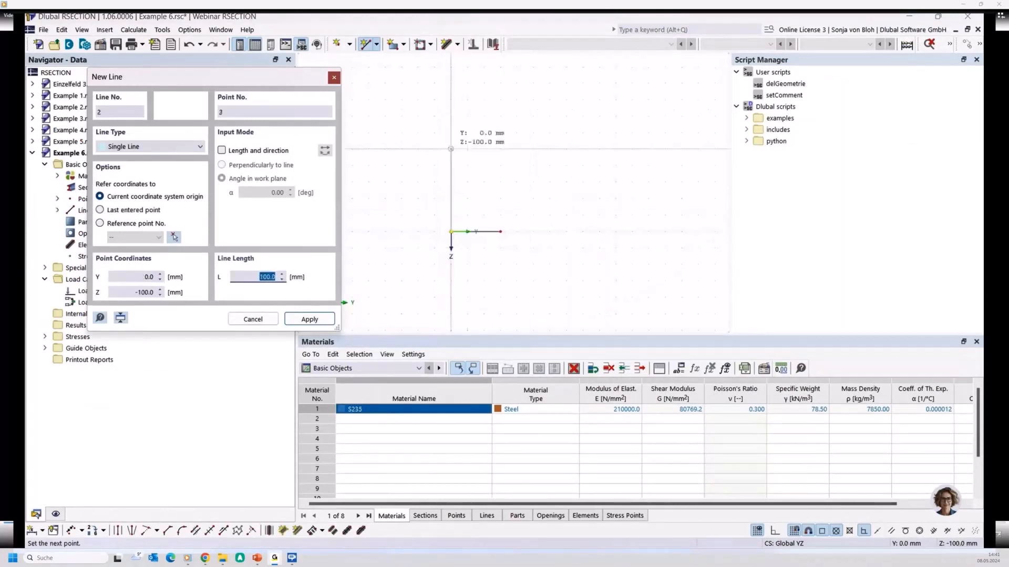
pyautogui.click(450, 149)
pyautogui.click(500, 149)
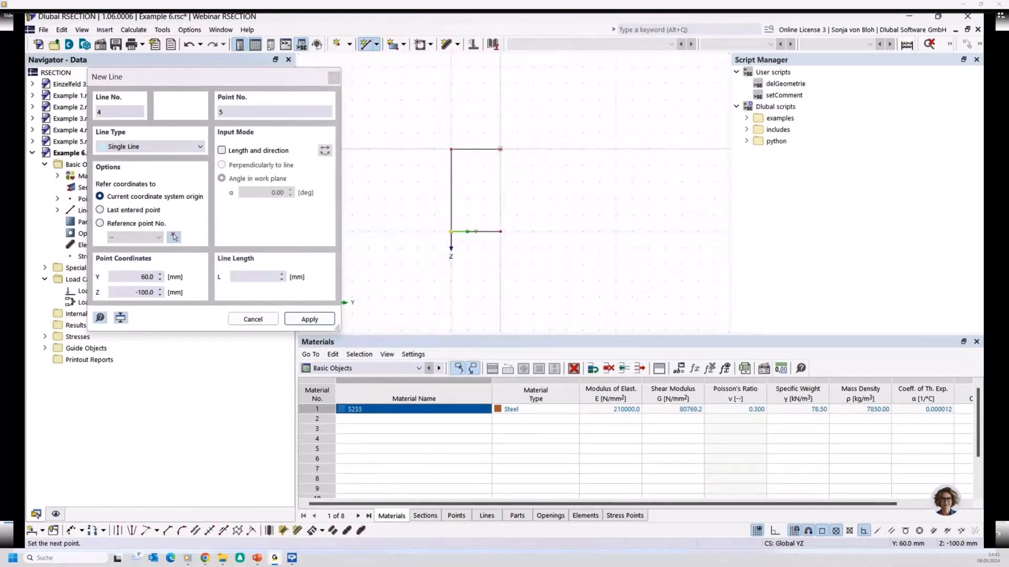
pyautogui.press('Escape')
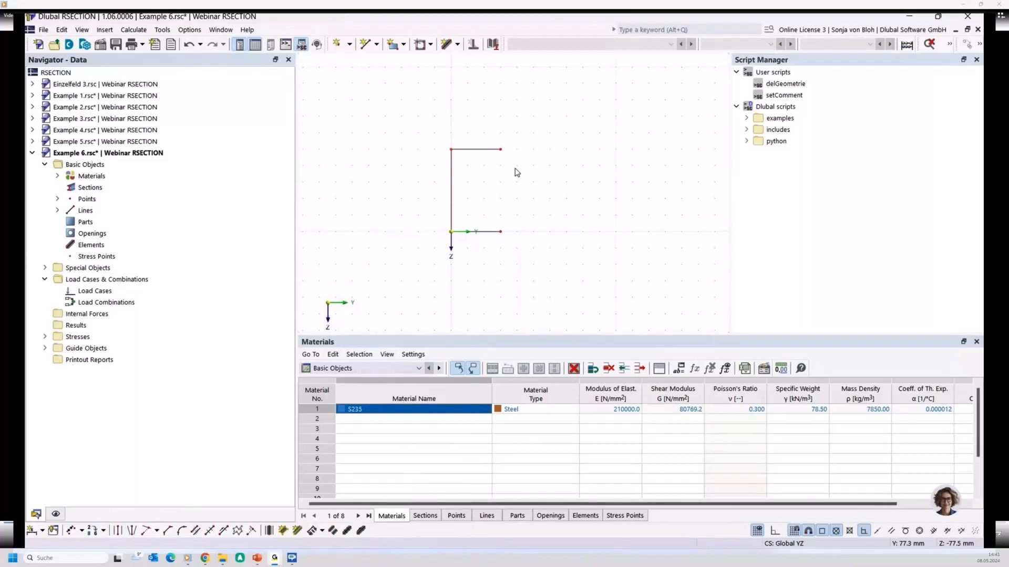
# Select the whole channel outline and give all four points the comment "Centerline"
pyautogui.hotkey('ctrl', 'a')
pyautogui.rightClick(482, 151)
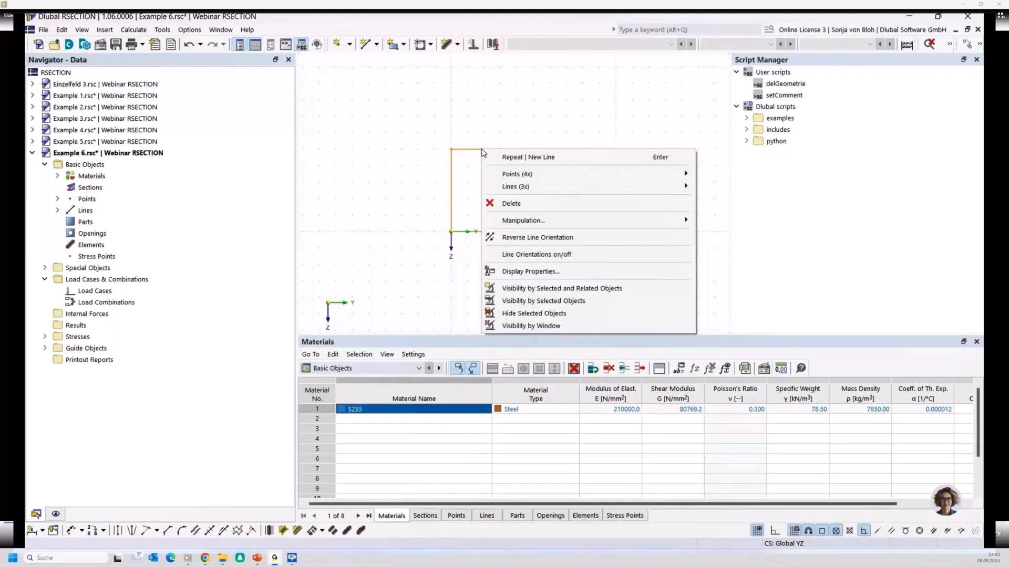
pyautogui.moveTo(631, 174)
pyautogui.click(713, 175)
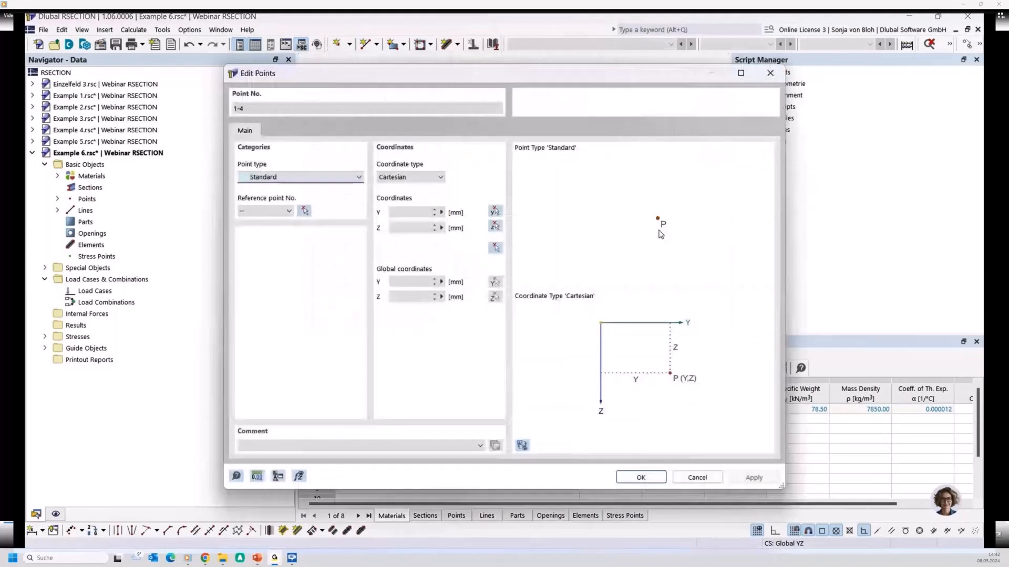
pyautogui.click(269, 442)
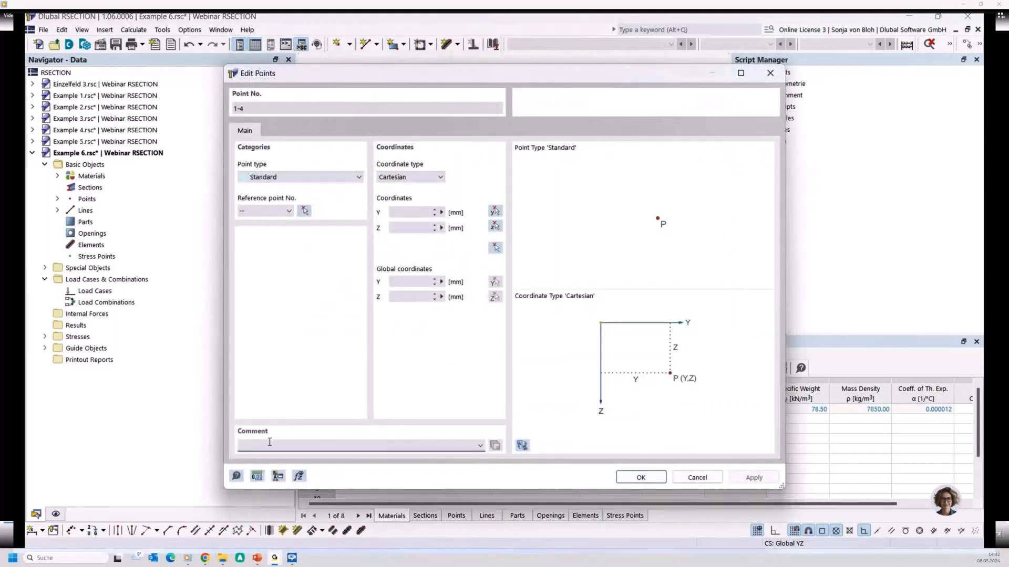
pyautogui.write('Centerline')
pyautogui.click(638, 477)
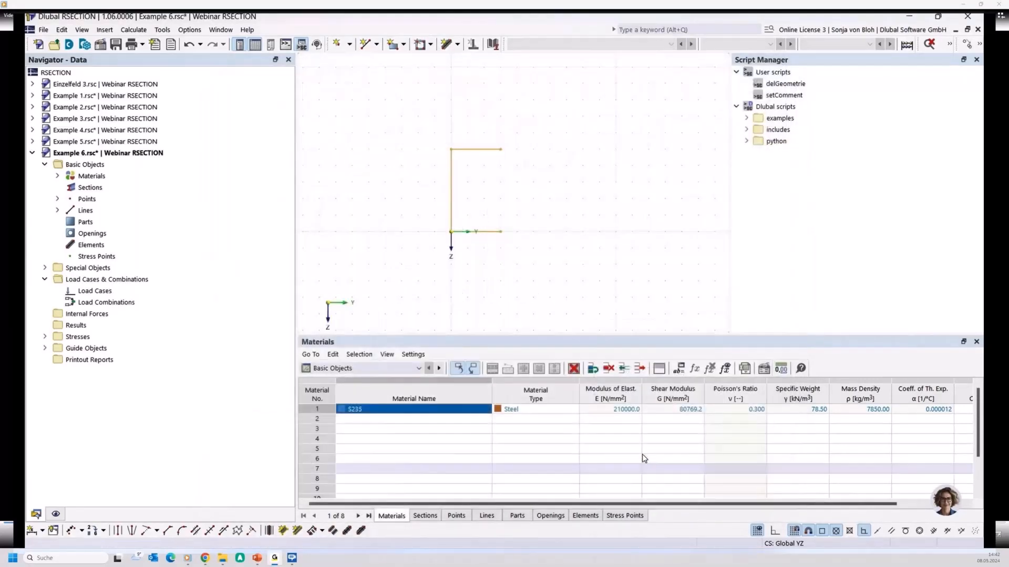
# Give all three lines the comment "Centerline" and list the commented points and lines in the model data
pyautogui.rightClick(452, 168)
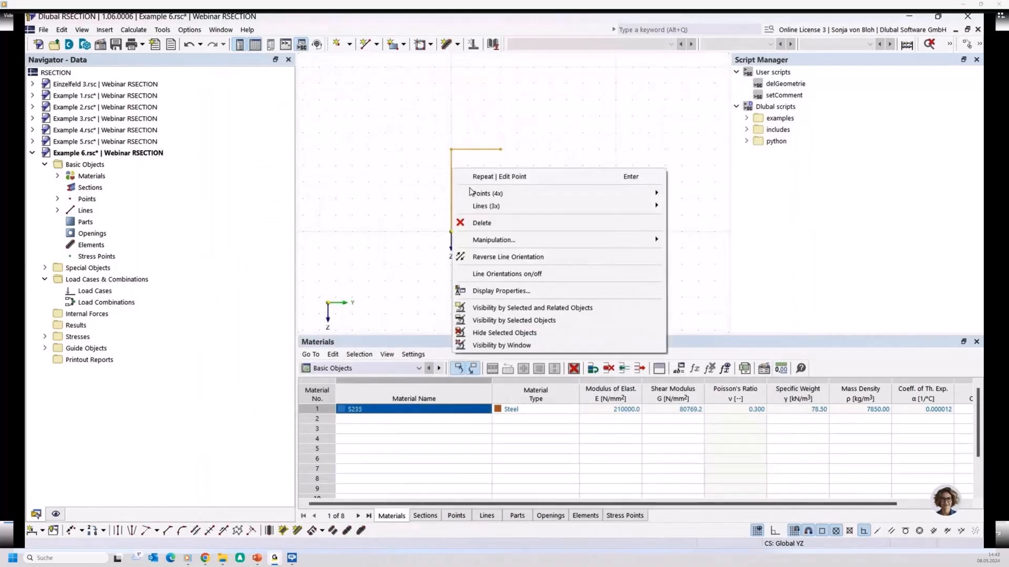
pyautogui.moveTo(476, 207)
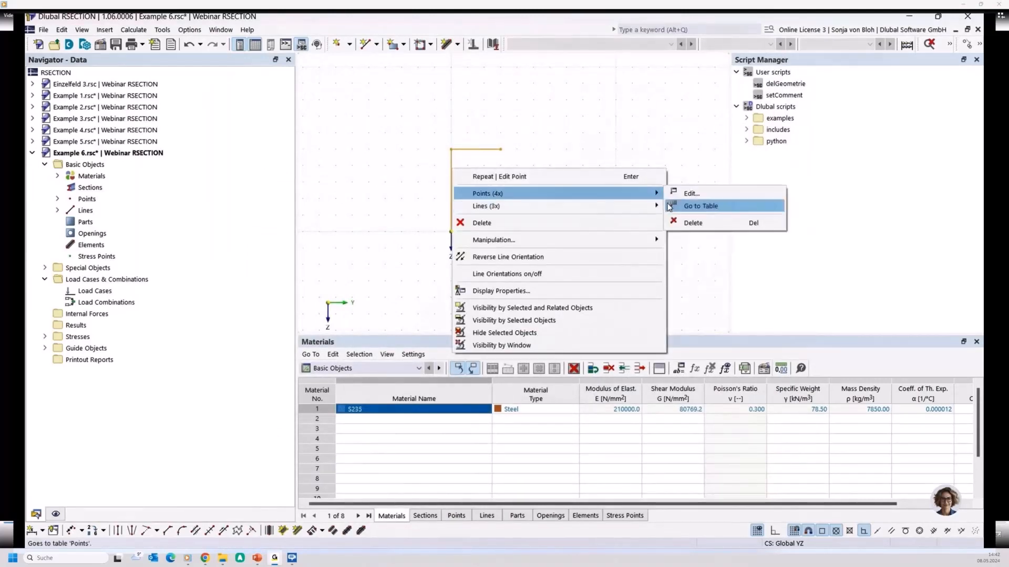
pyautogui.click(677, 209)
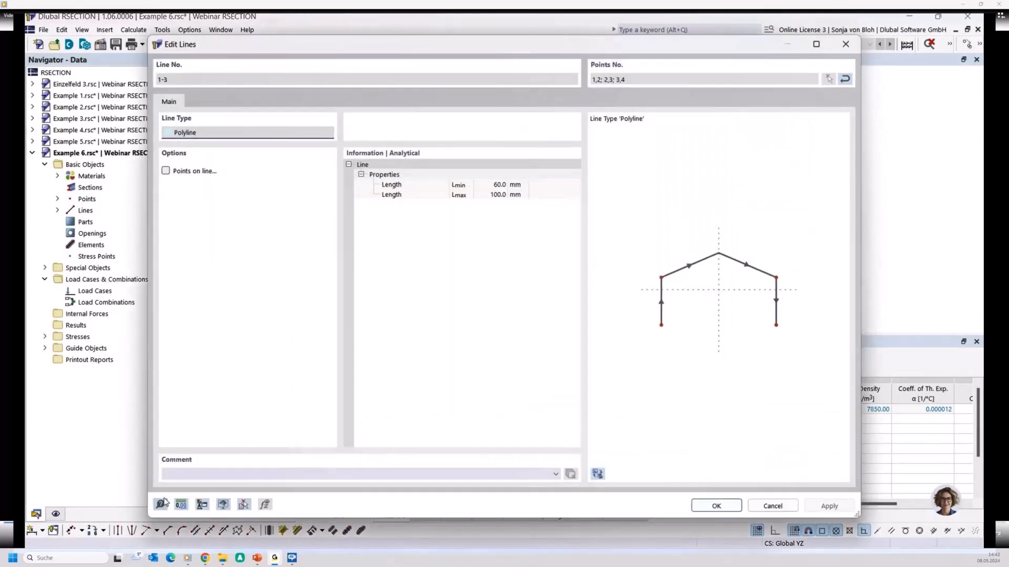
pyautogui.click(190, 473)
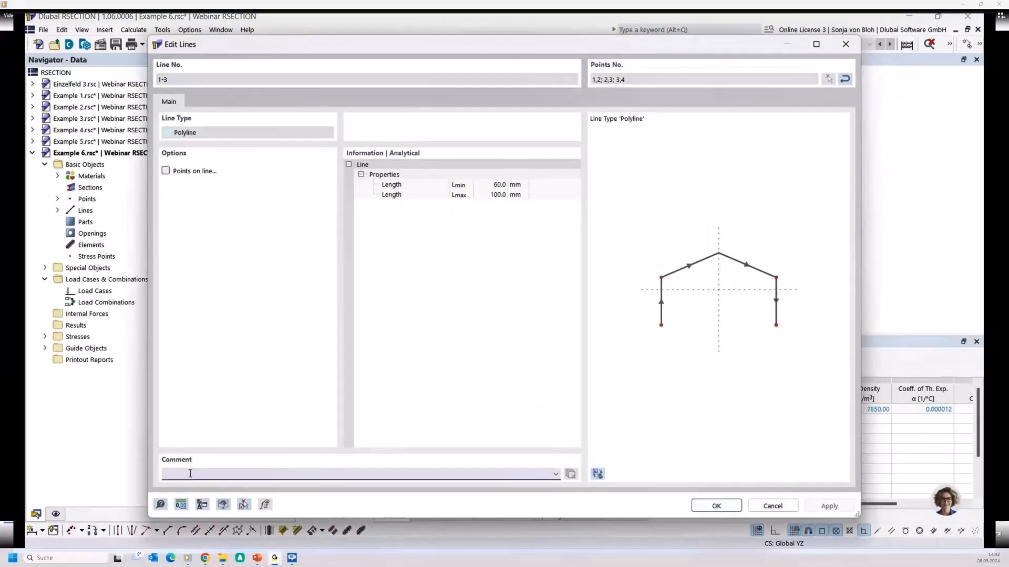
pyautogui.write('Centerline')
pyautogui.click(716, 506)
pyautogui.click(57, 199)
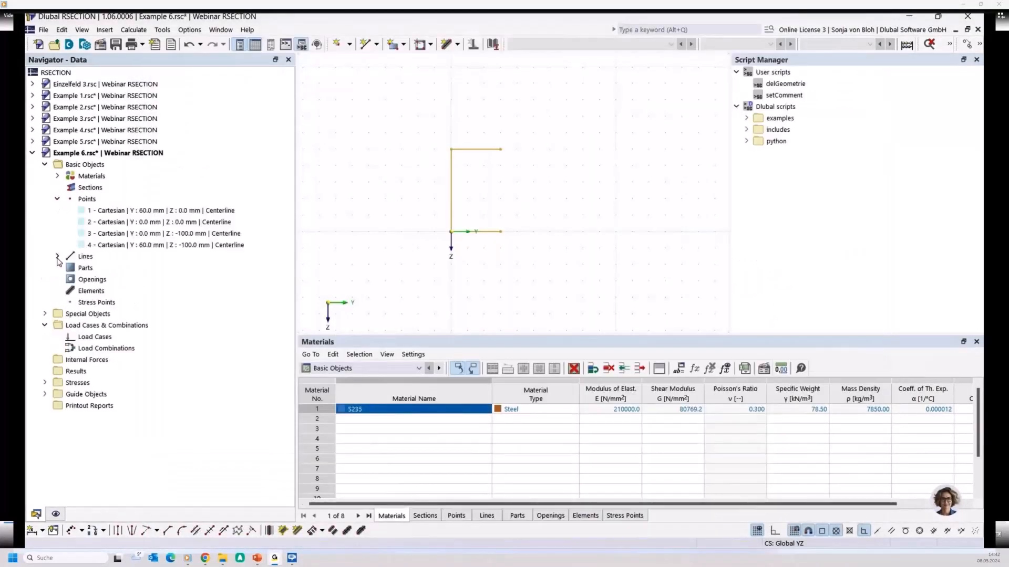
pyautogui.click(57, 257)
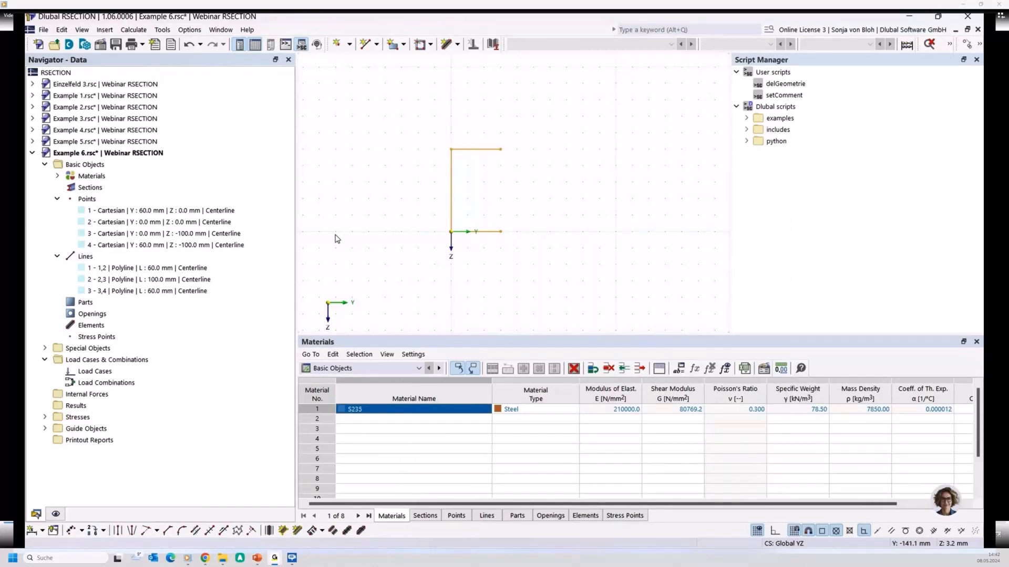
# Create elements 10 mm thick in S235 on all three channel centerlines and review the generated points, lines, part and elements
pyautogui.click(162, 30)
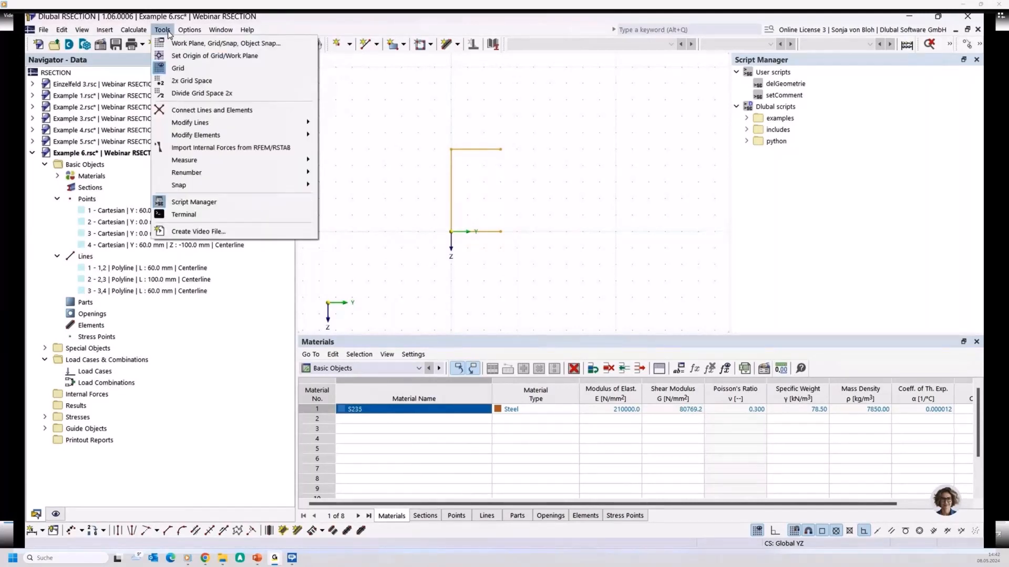
pyautogui.moveTo(185, 139)
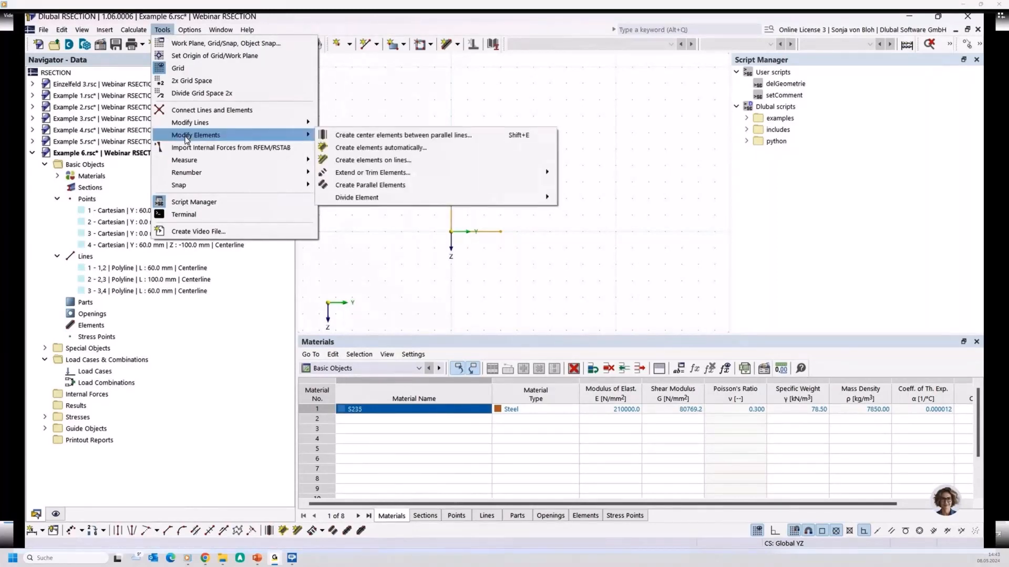
pyautogui.click(363, 161)
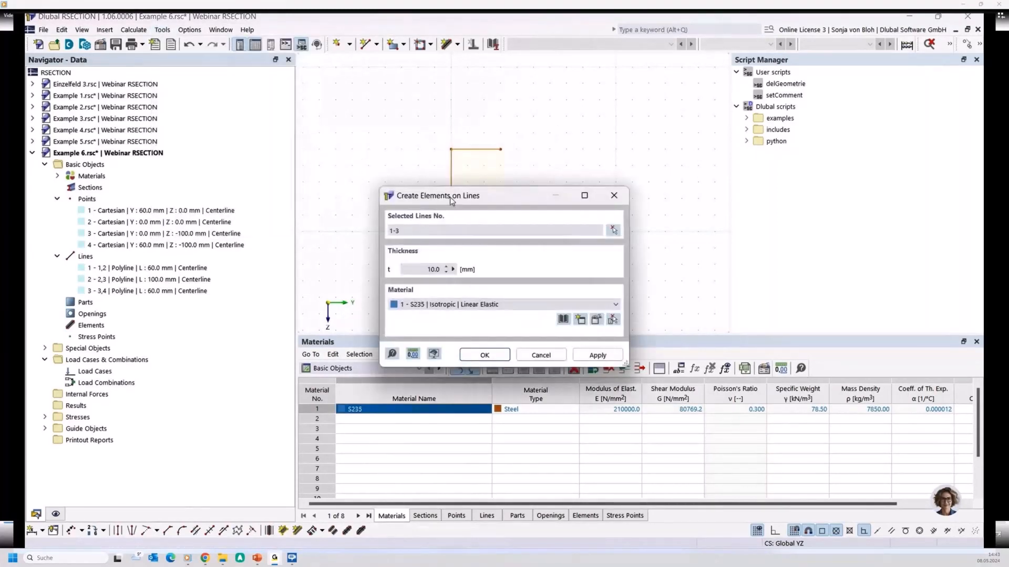
pyautogui.moveTo(450, 197)
pyautogui.mouseDown()
pyautogui.moveTo(227, 183)
pyautogui.moveTo(199, 141)
pyautogui.mouseUp()
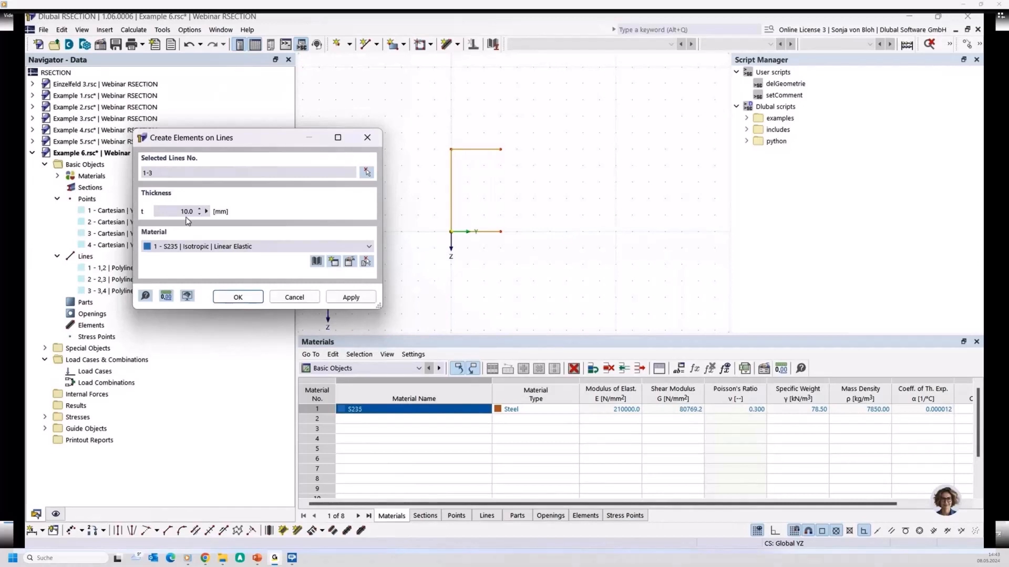
pyautogui.click(238, 298)
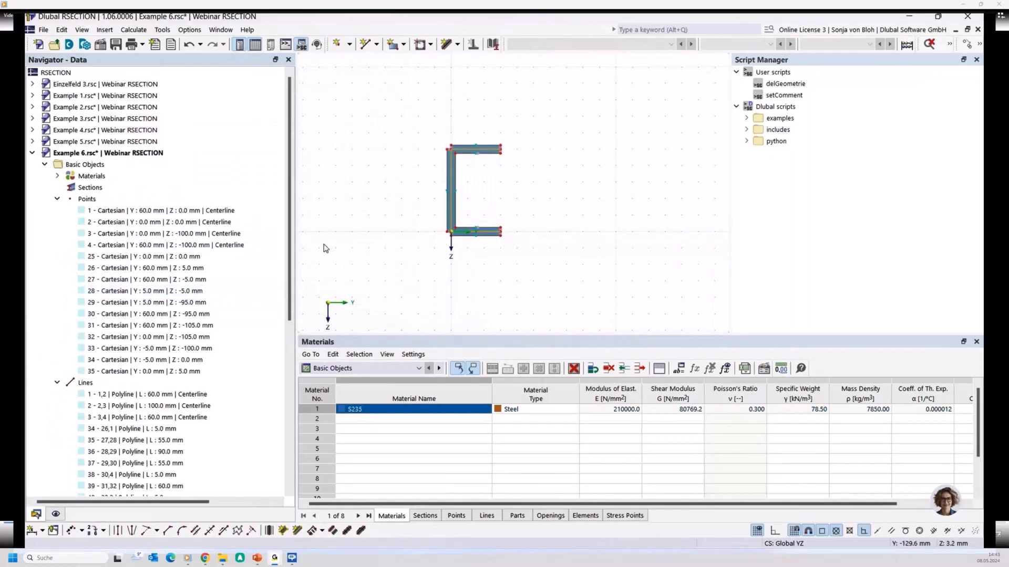
pyautogui.scroll(-8, 165, 330)
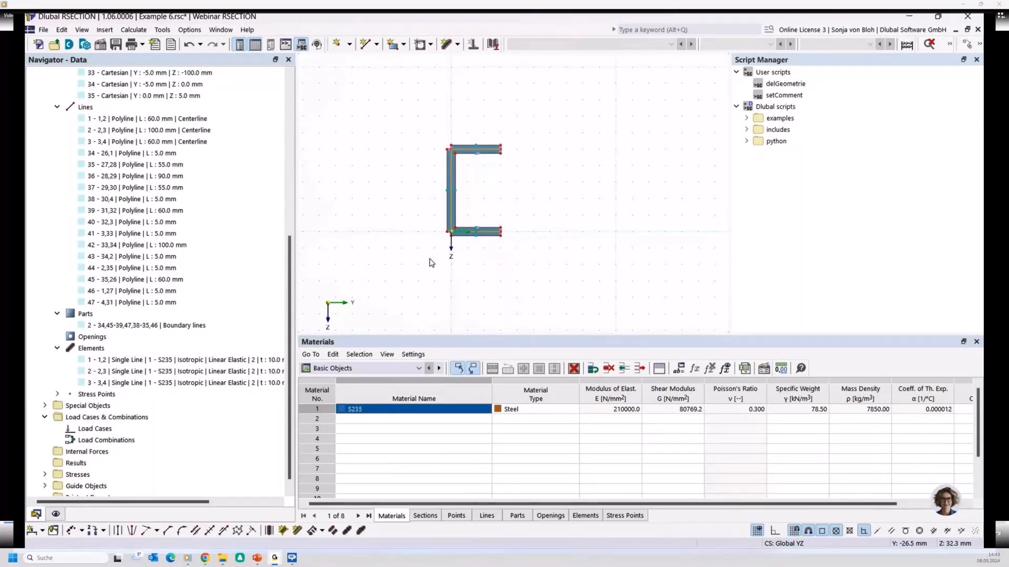
# Delete the generated points 25 to 35 that carry no "Centerline" comment
pyautogui.scroll(6, 179, 187)
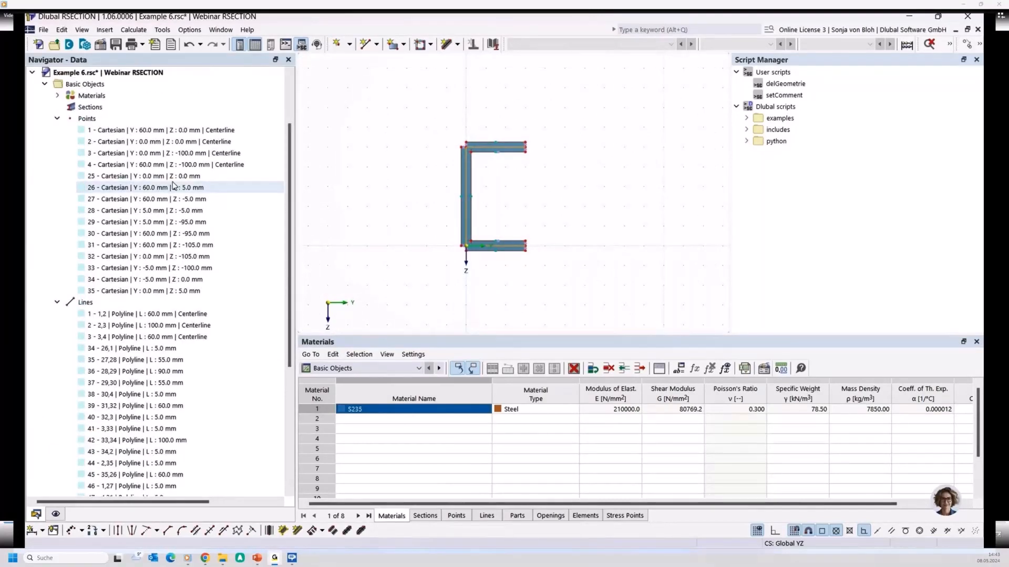
pyautogui.keyDown('shift'); pyautogui.click(167, 177); pyautogui.keyUp('shift')
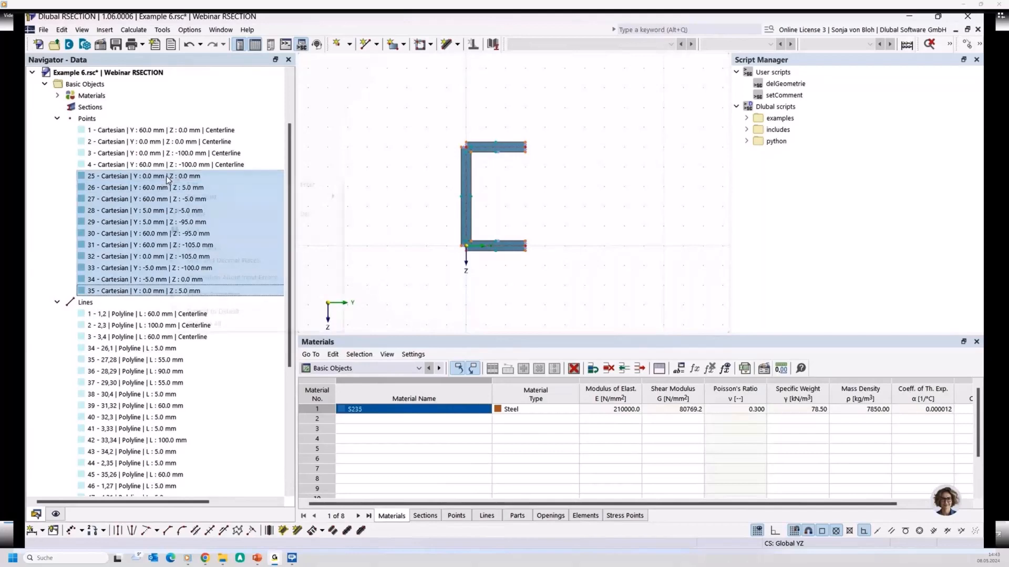
pyautogui.rightClick(167, 177)
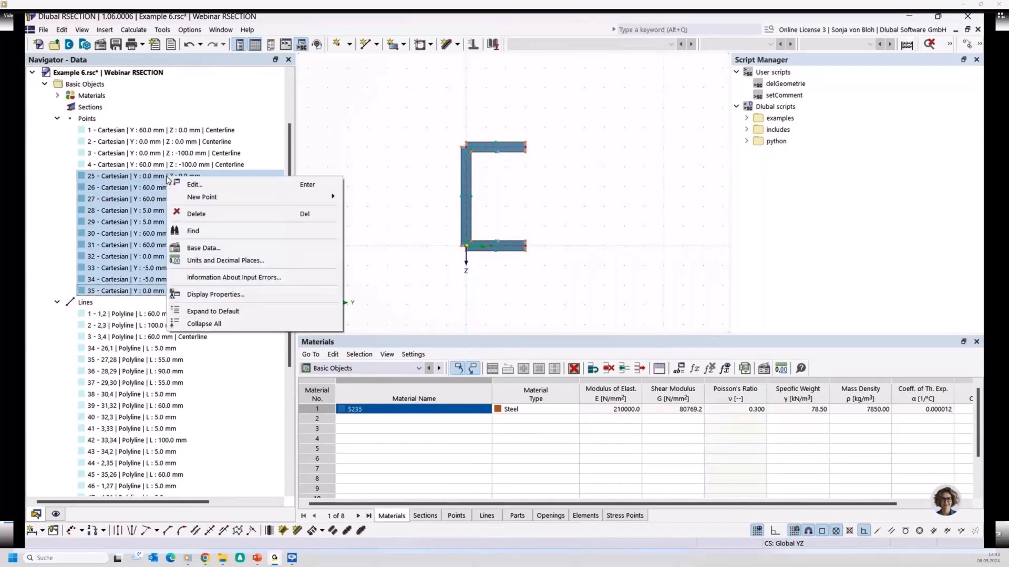
pyautogui.click(215, 216)
pyautogui.click(500, 317)
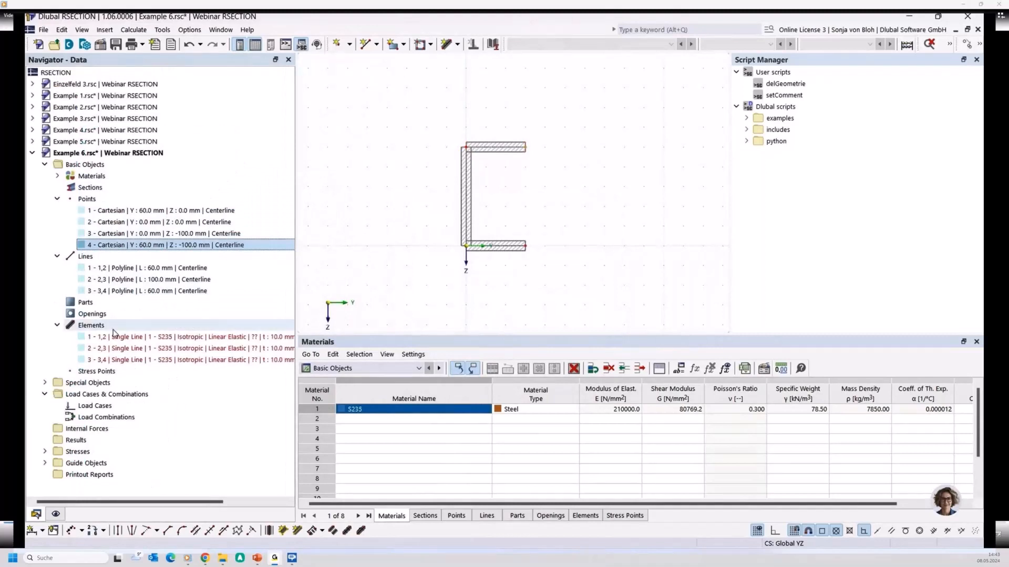
# Delete all objects of type Element from Example 6
pyautogui.rightClick(92, 325)
pyautogui.click(137, 387)
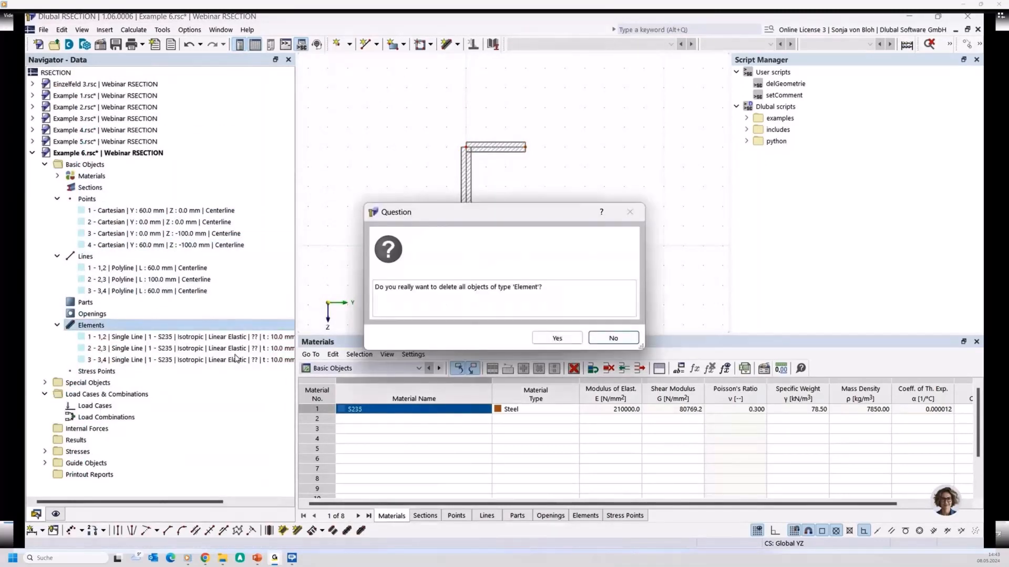
pyautogui.click(553, 339)
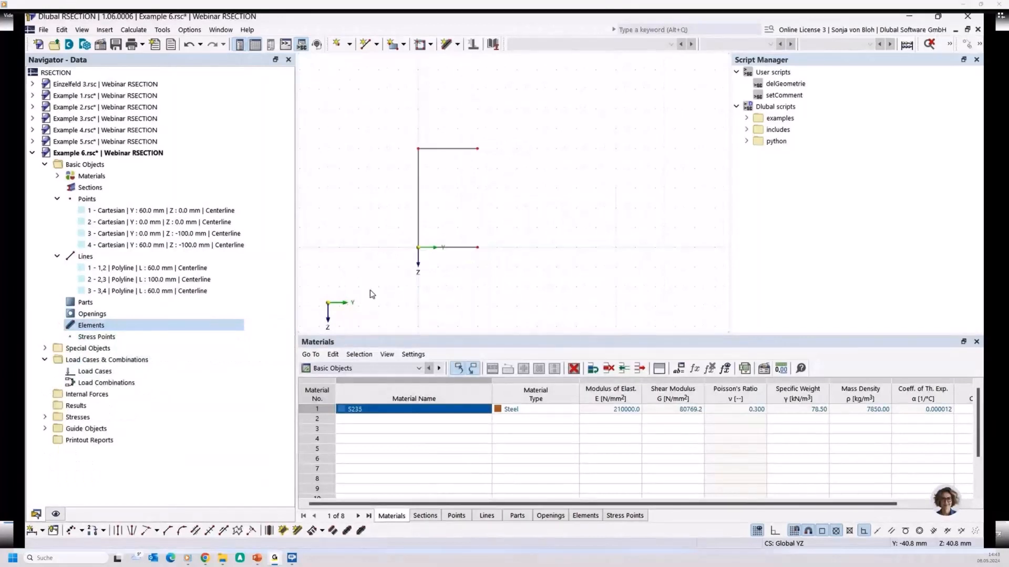
# Create elements on centerlines 1-3 with a thickness of 5 mm and material S235
pyautogui.click(162, 30)
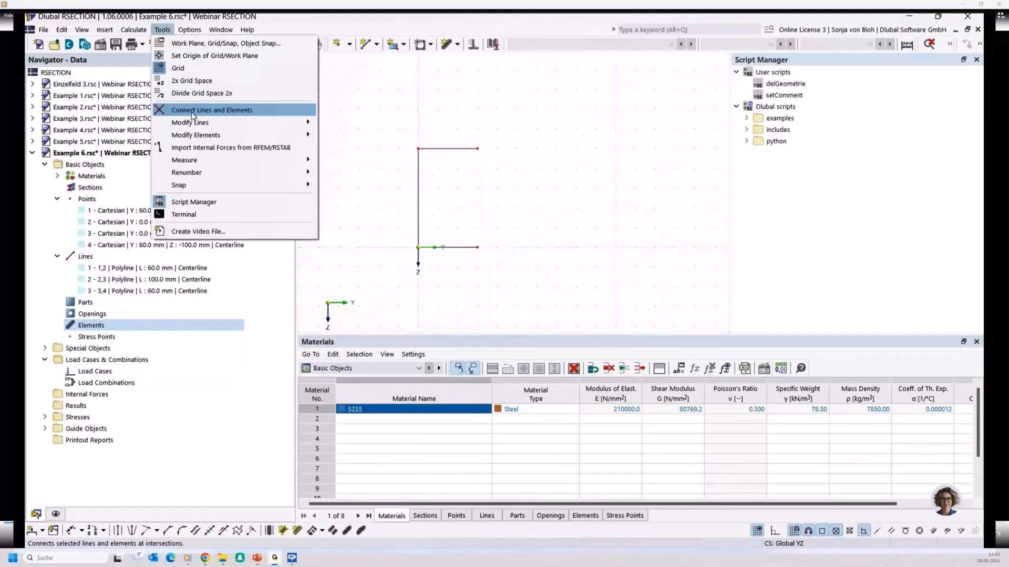
pyautogui.moveTo(193, 137)
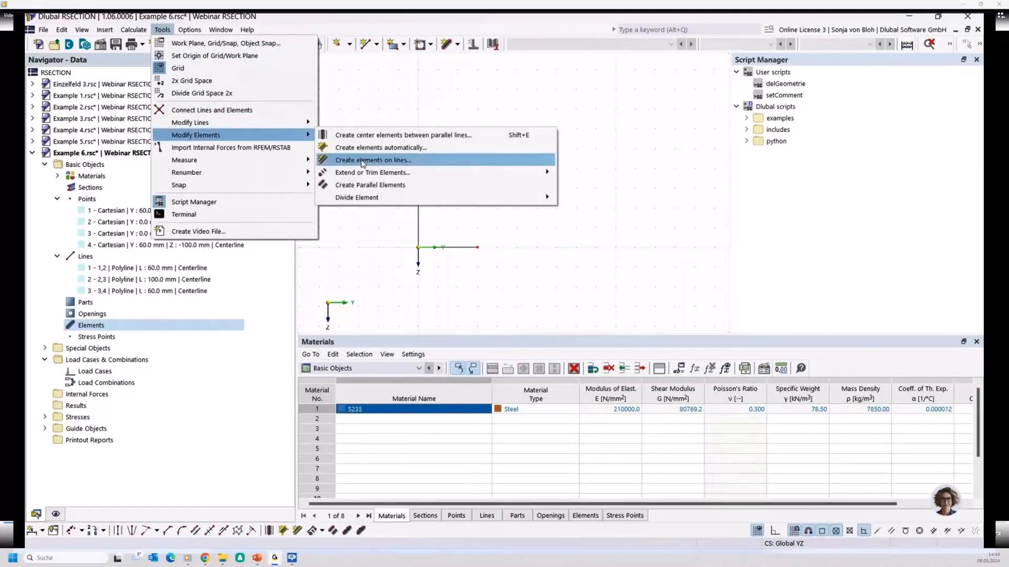
pyautogui.click(362, 160)
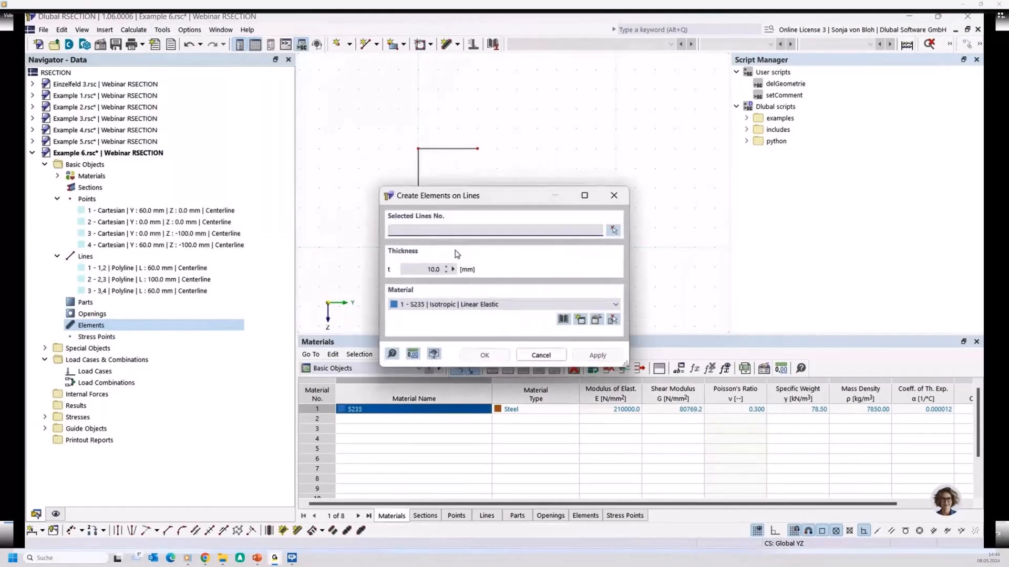
pyautogui.click(612, 230)
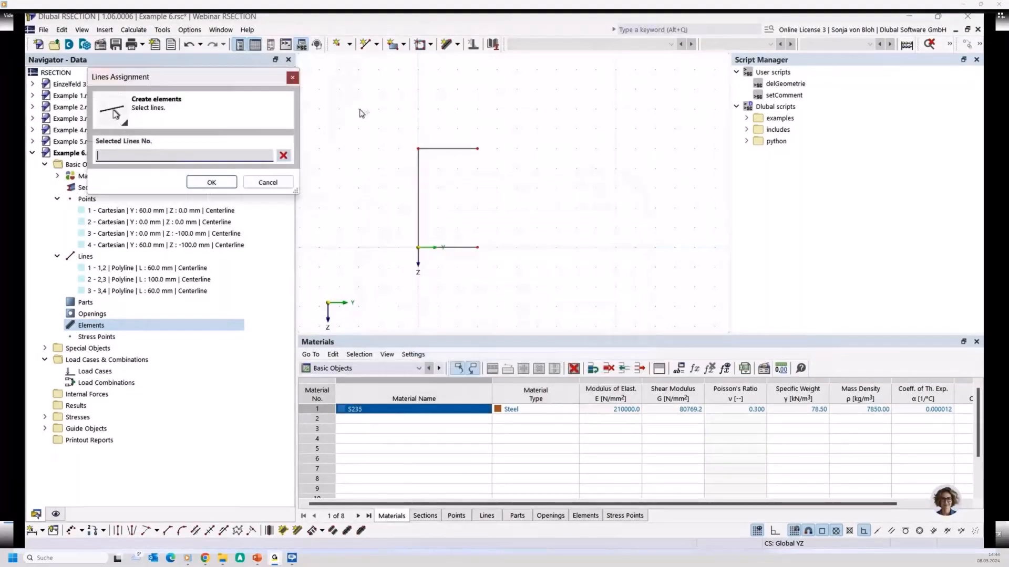
pyautogui.moveTo(361, 113); pyautogui.dragTo(494, 263)
pyautogui.click(211, 182)
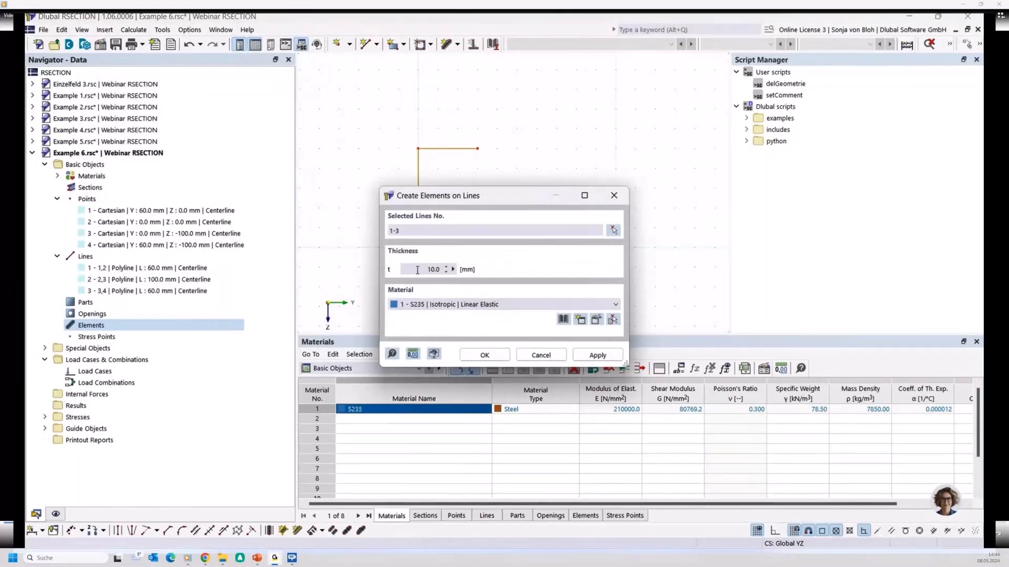
pyautogui.doubleClick(434, 269)
pyautogui.write('5')
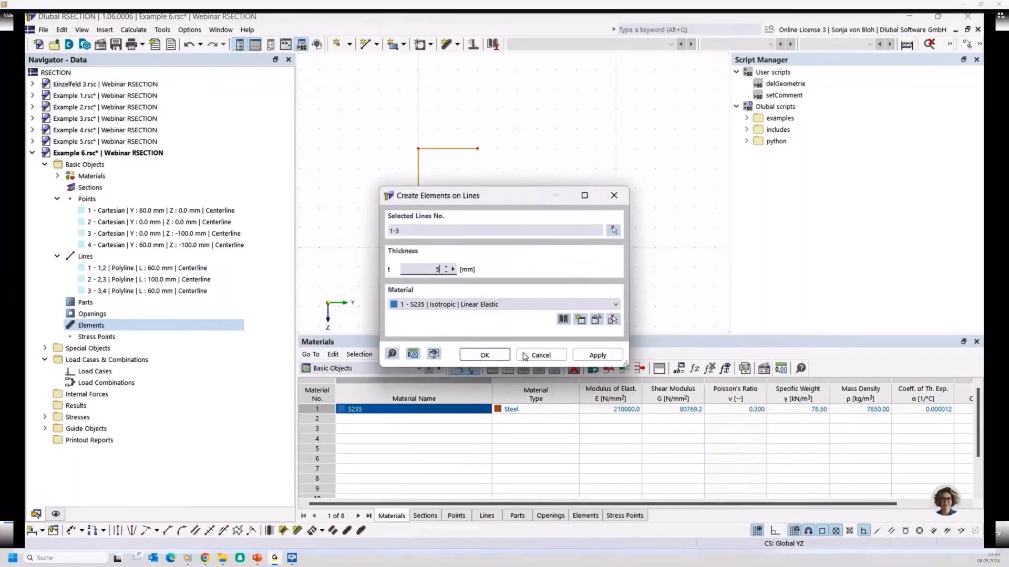
pyautogui.click(486, 355)
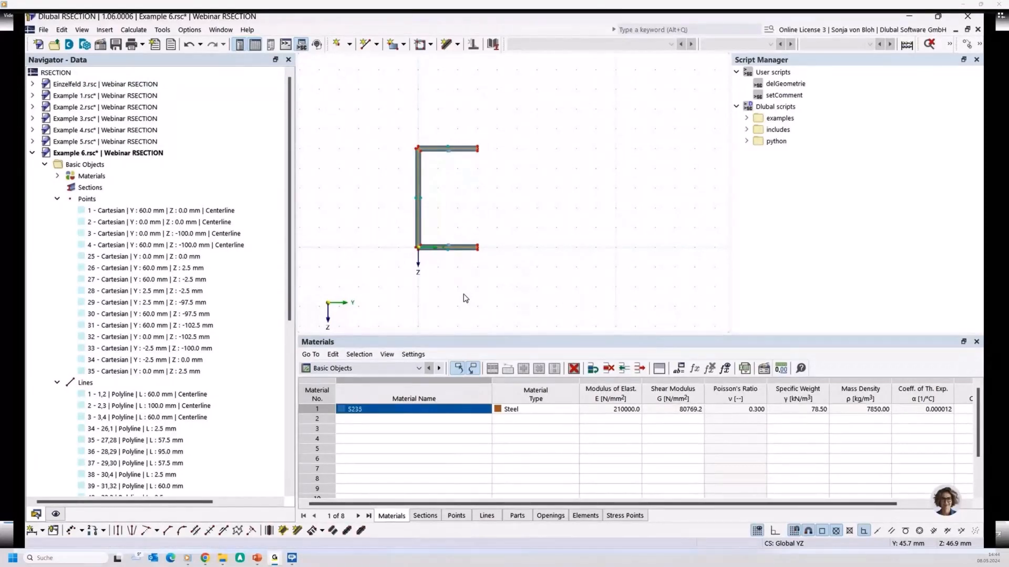
# Delete the channel and draw three single lines from Y 80, Z 0 through the origin and Y 0, Z -120 to Y 80, Z -120 mm
pyautogui.moveTo(387, 120); pyautogui.dragTo(531, 295)
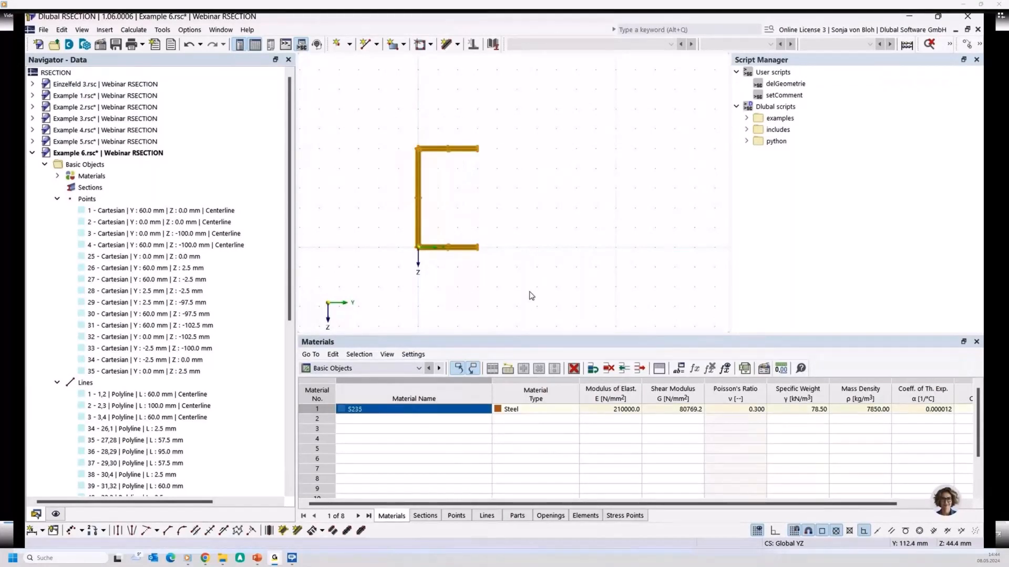
pyautogui.press('Delete')
pyautogui.click(365, 44)
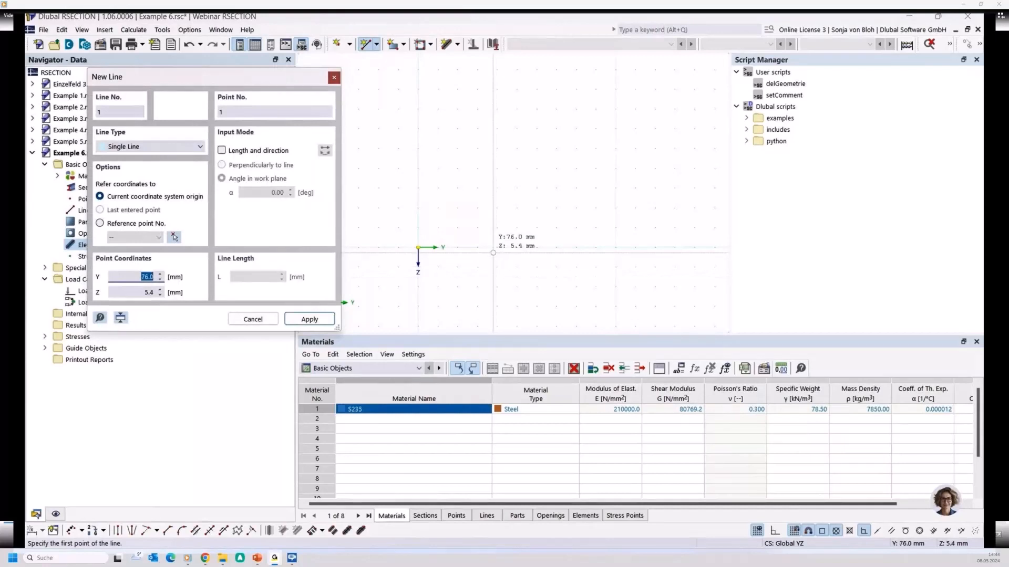
pyautogui.click(495, 248)
pyautogui.click(417, 247)
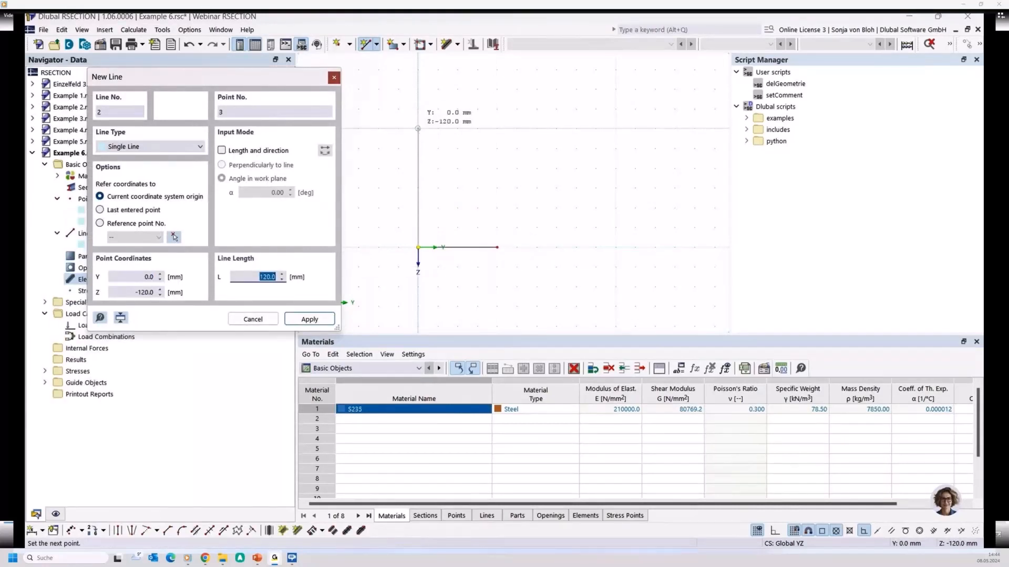
pyautogui.click(417, 128)
pyautogui.click(497, 128)
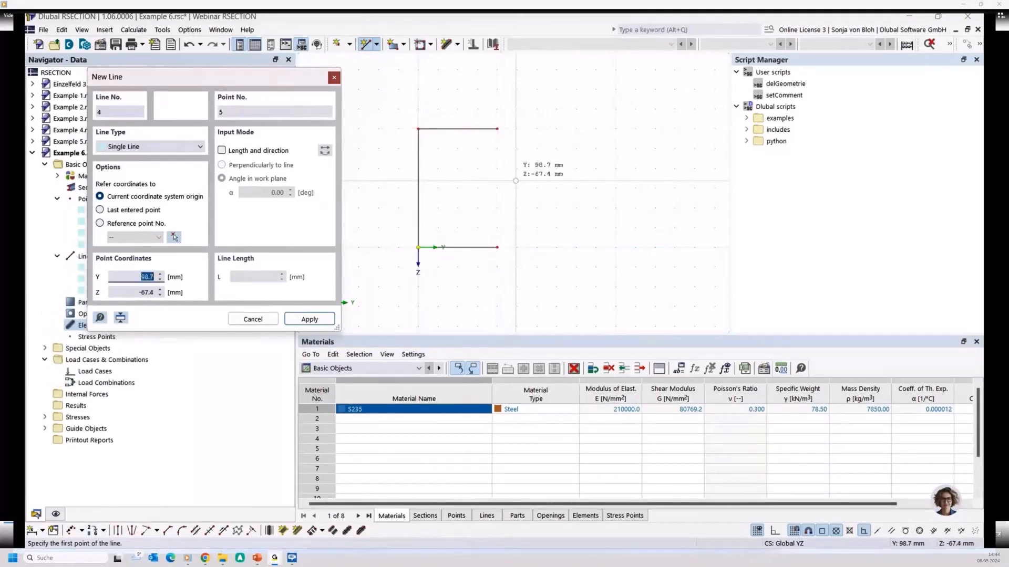
pyautogui.press('Escape')
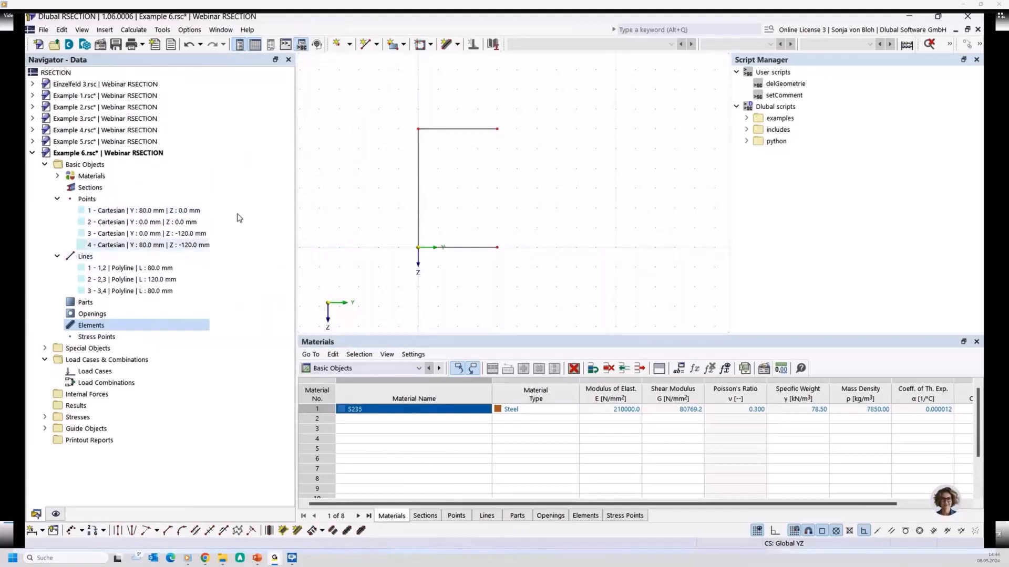
# Run the setComment user script to give all points and lines the comment "Centerline"
pyautogui.doubleClick(783, 96)
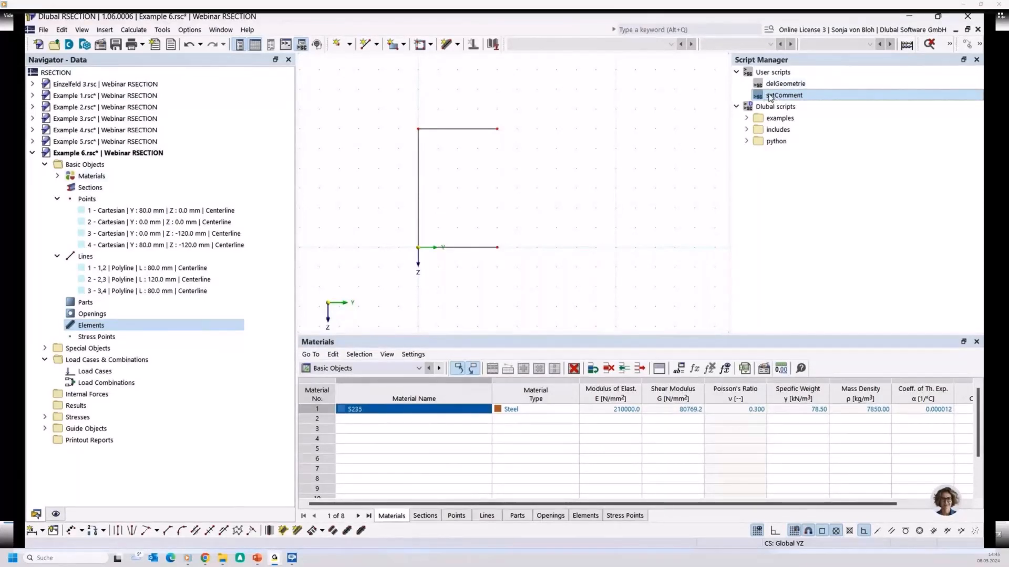
pyautogui.rightClick(770, 98)
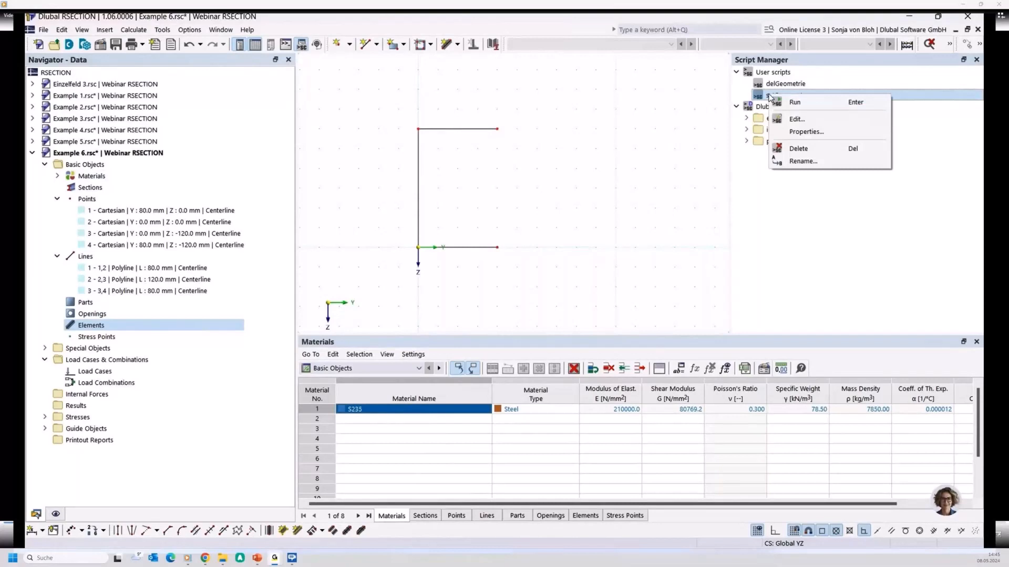
pyautogui.click(352, 215)
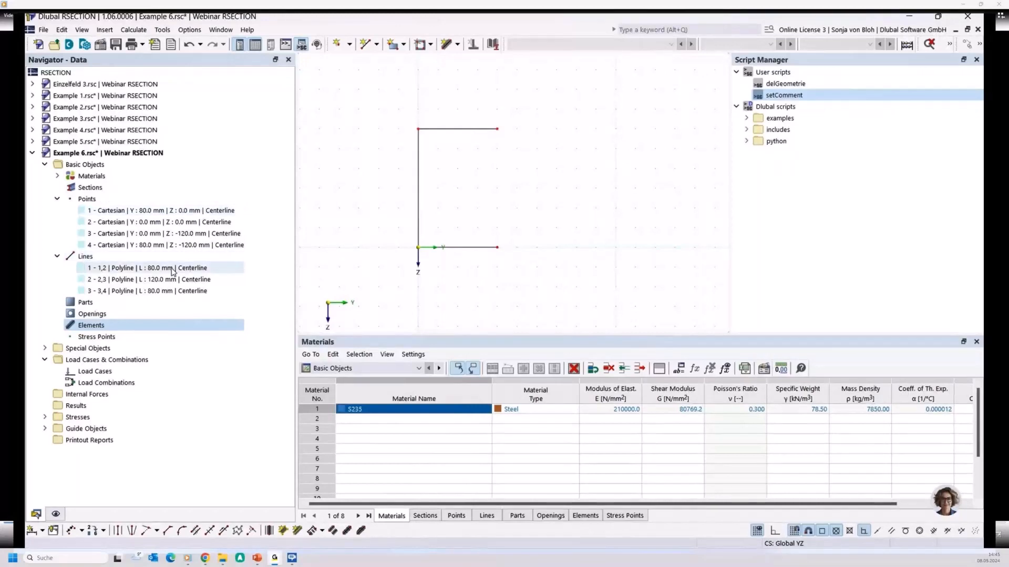
# Create elements on the three commented lines 1-3 with a thickness of 10 mm and material S235
pyautogui.click(162, 29)
pyautogui.moveTo(199, 138)
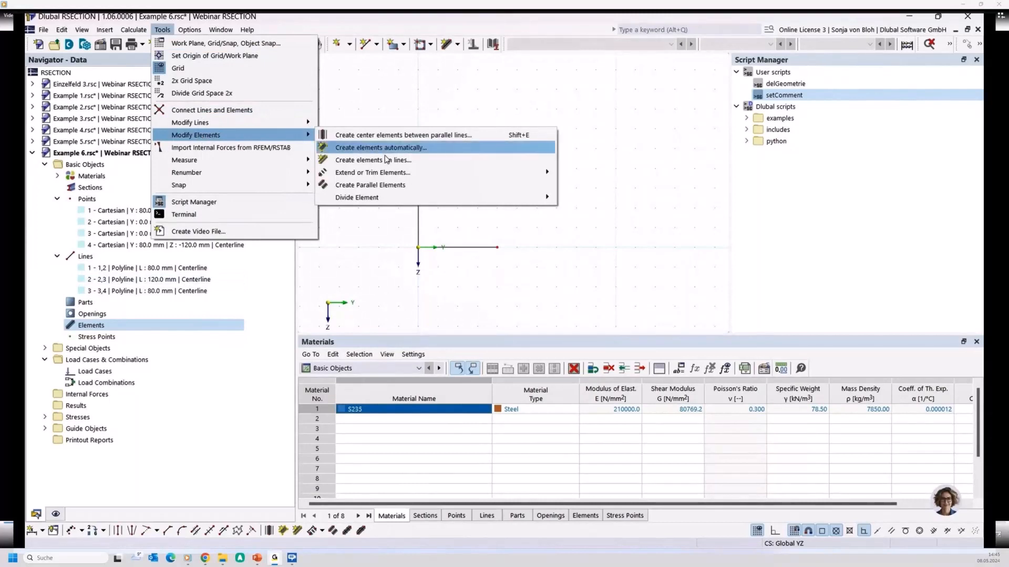
pyautogui.click(386, 160)
pyautogui.click(611, 231)
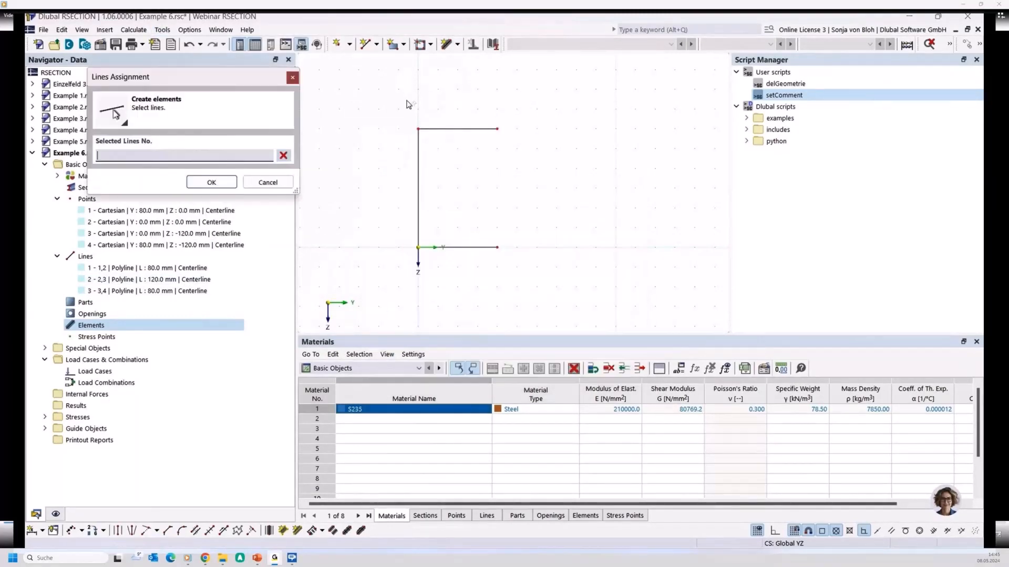
pyautogui.moveTo(407, 100); pyautogui.dragTo(576, 308)
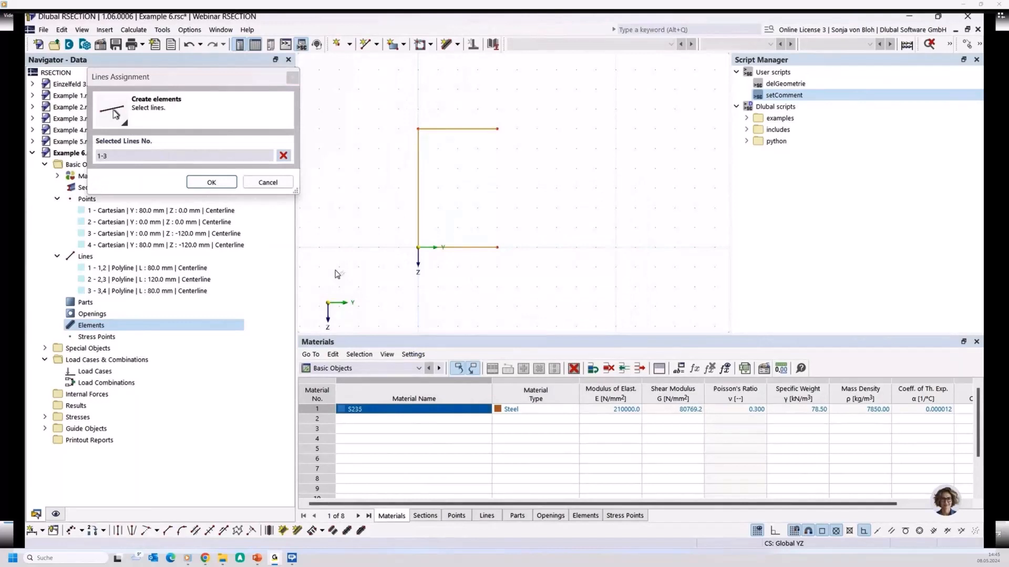
pyautogui.click(213, 182)
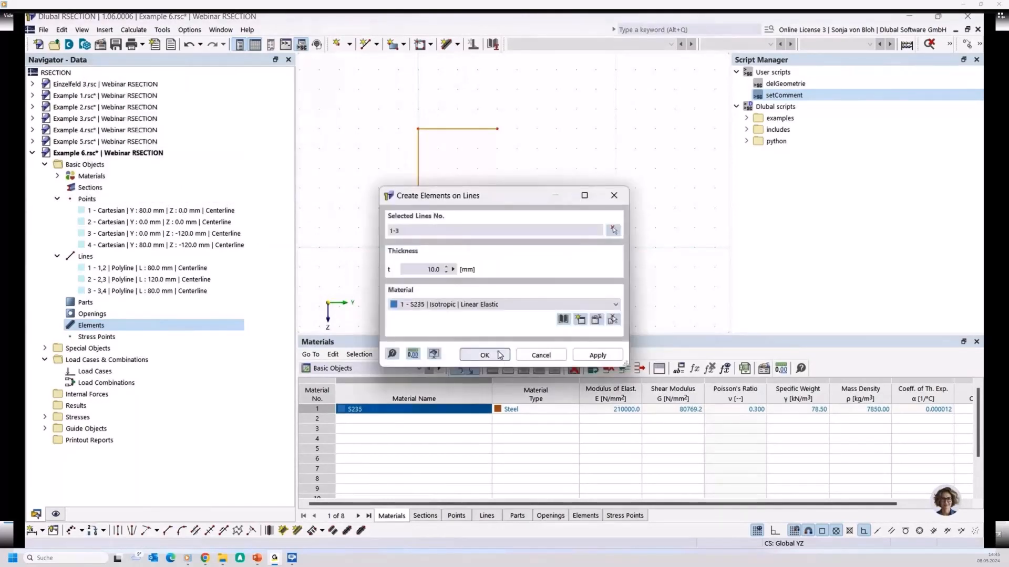
pyautogui.click(499, 355)
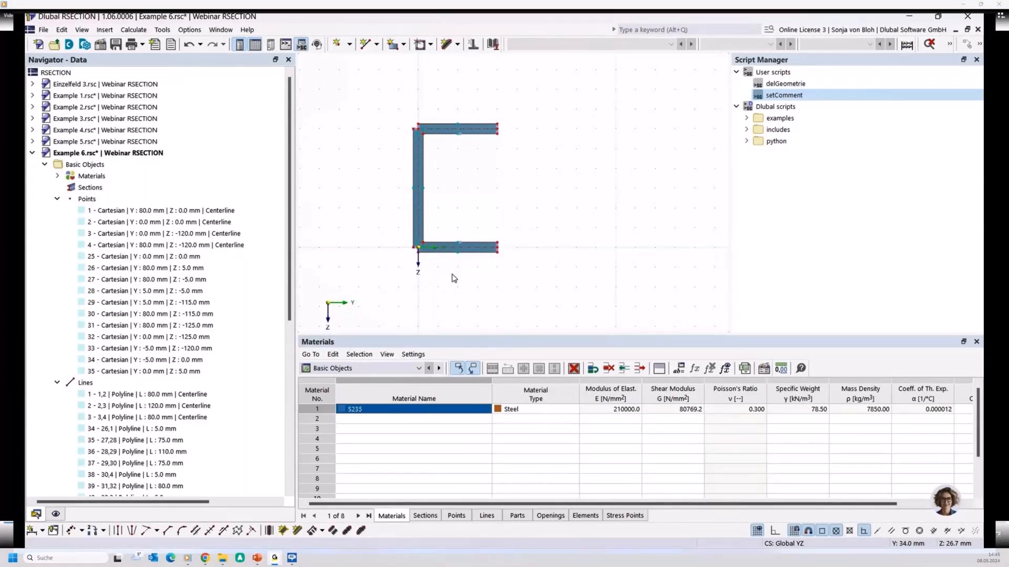
# Run the delGeometrie user script on the new channel section
pyautogui.click(781, 84)
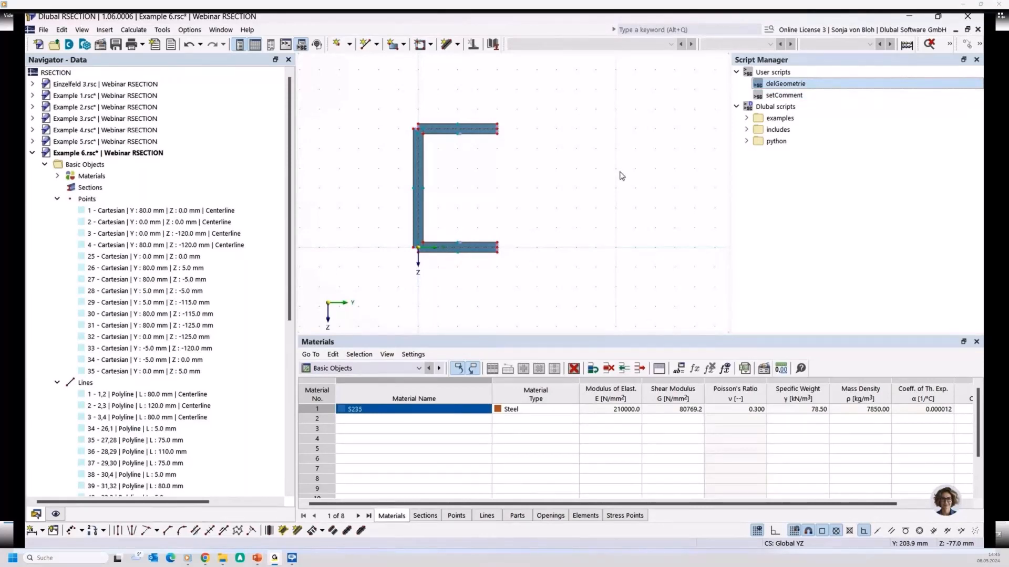
pyautogui.doubleClick(780, 85)
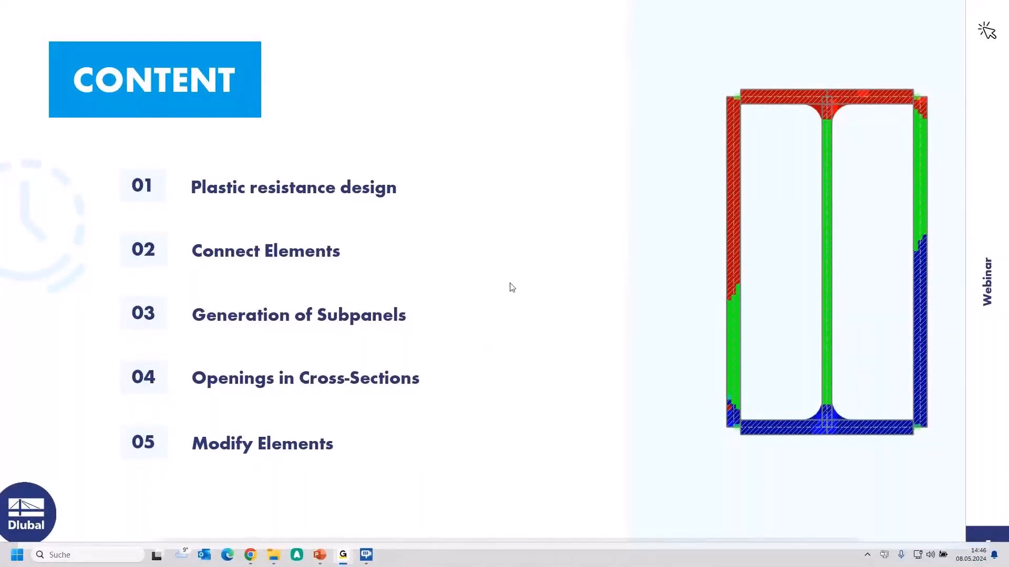
pyautogui.moveTo(669, 39); pyautogui.dragTo(0, 2)
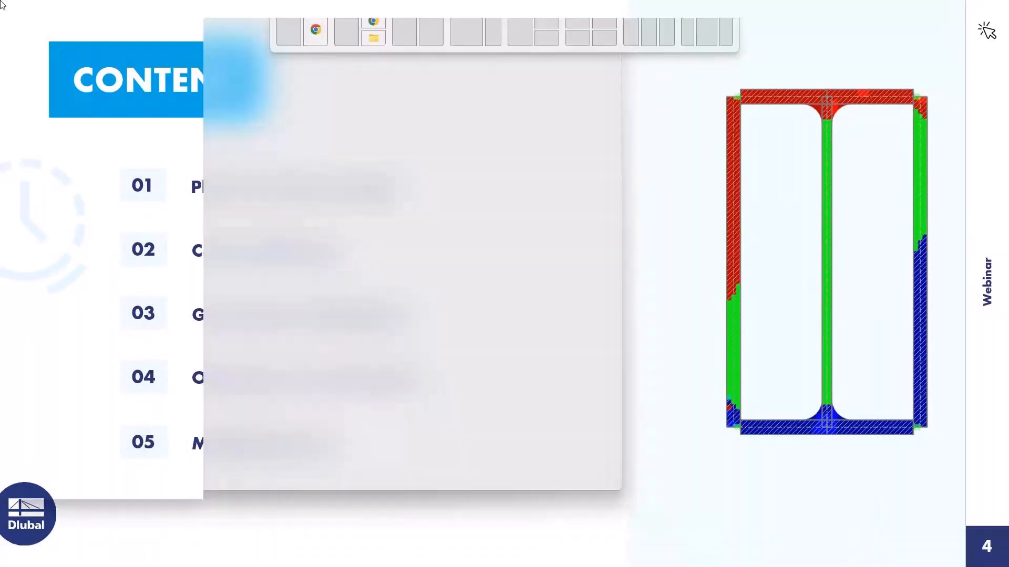